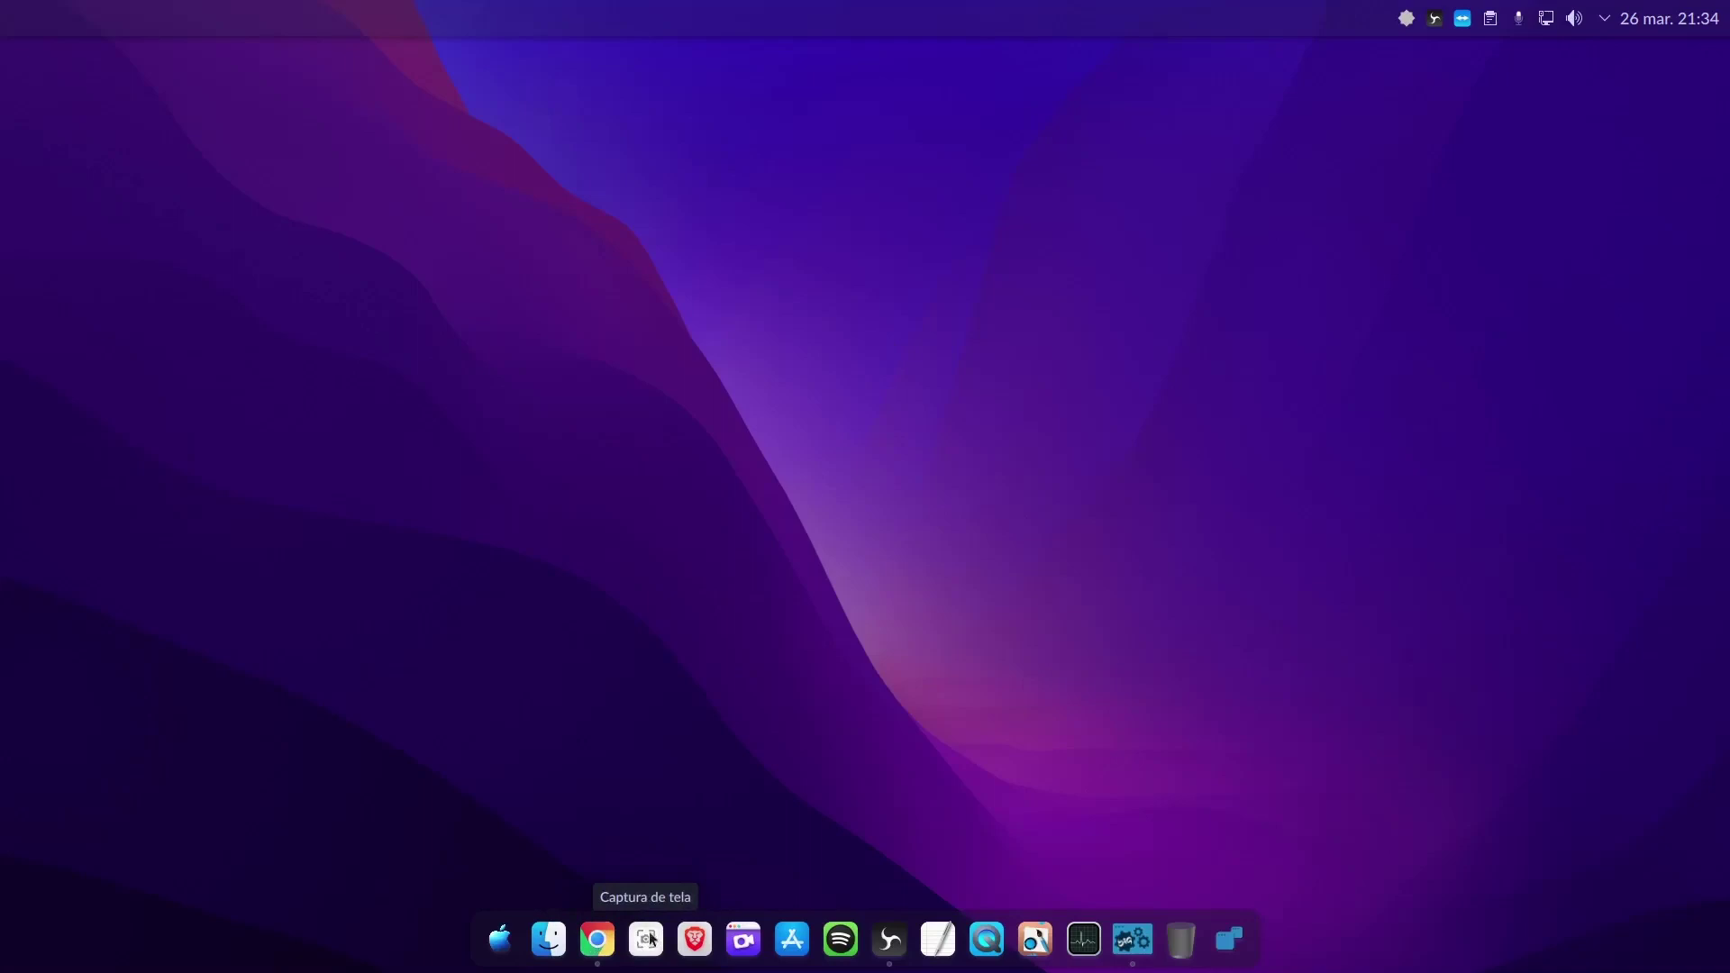
# Look through the application launcher's categories and the audio volume devices
pyautogui.click(500, 940)
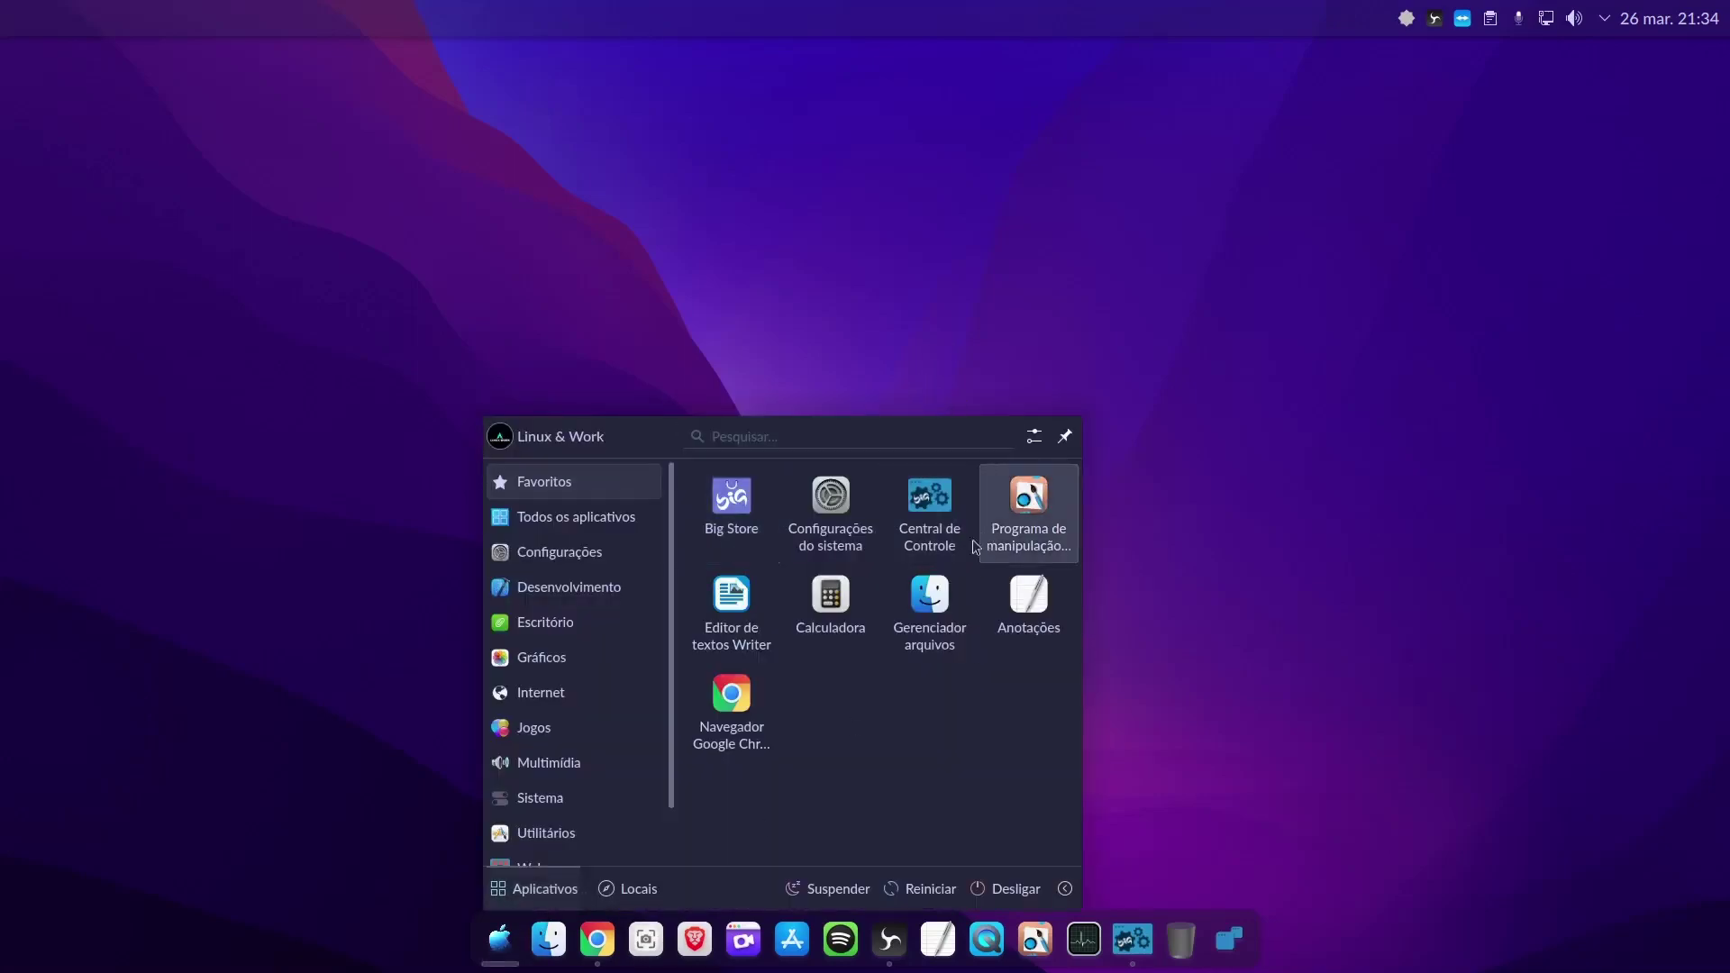
pyautogui.moveTo(533, 727)
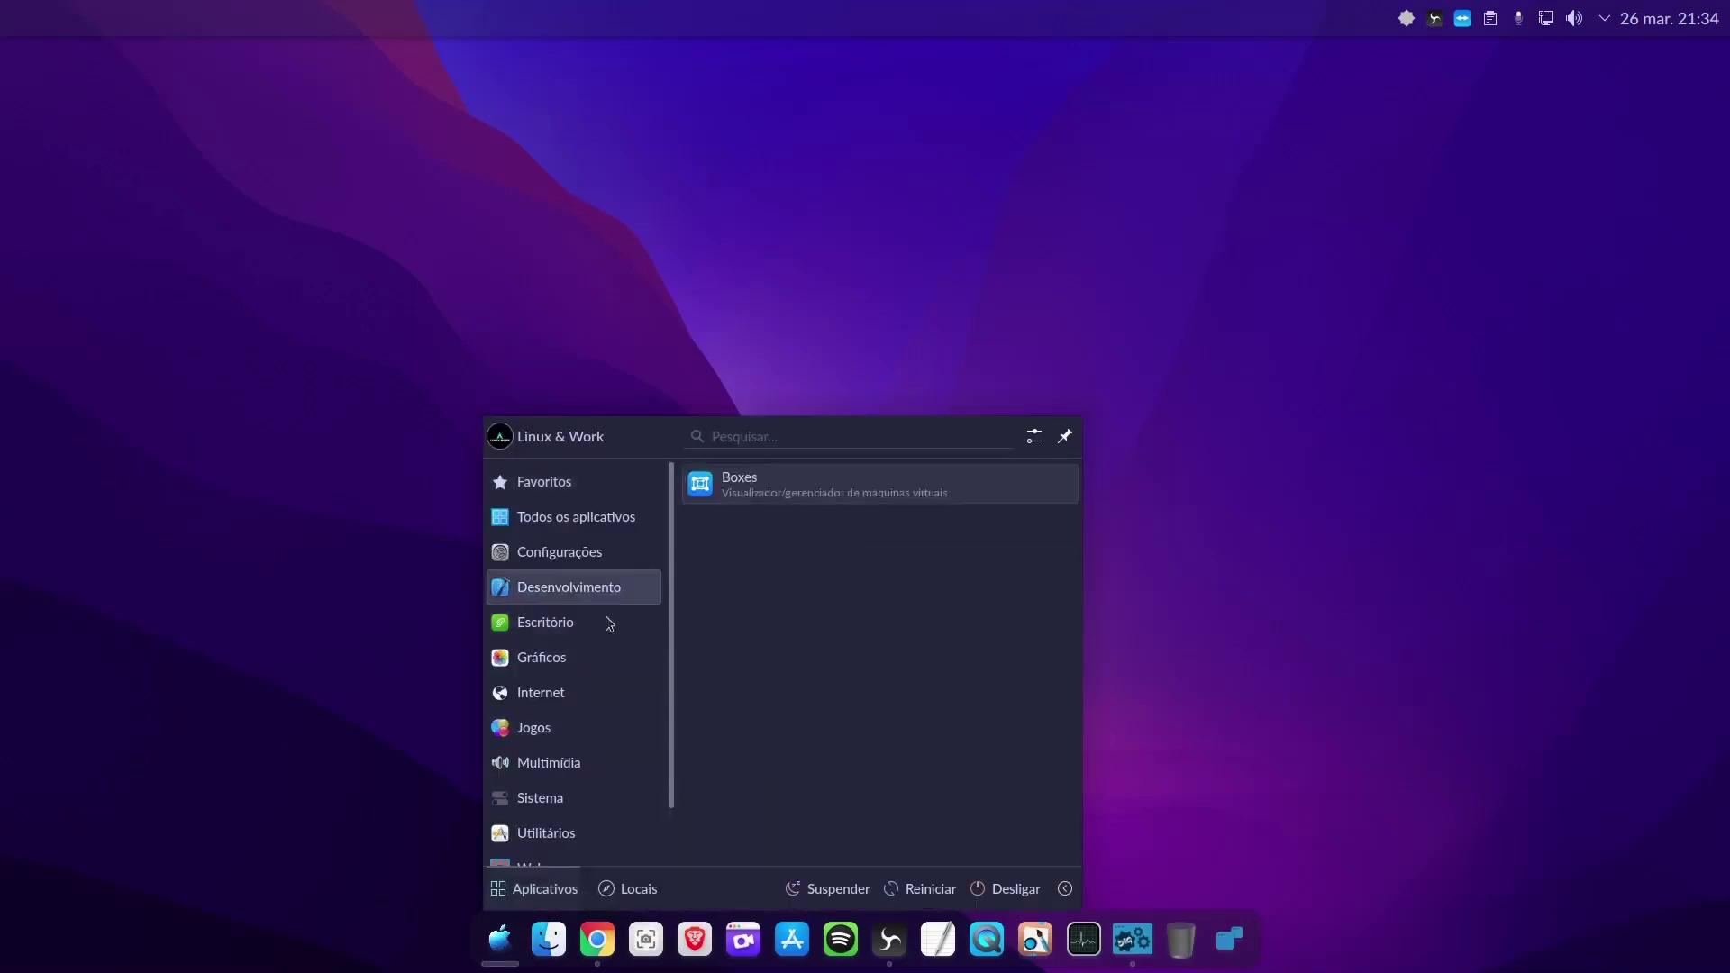
pyautogui.moveTo(608, 622)
pyautogui.click(1575, 20)
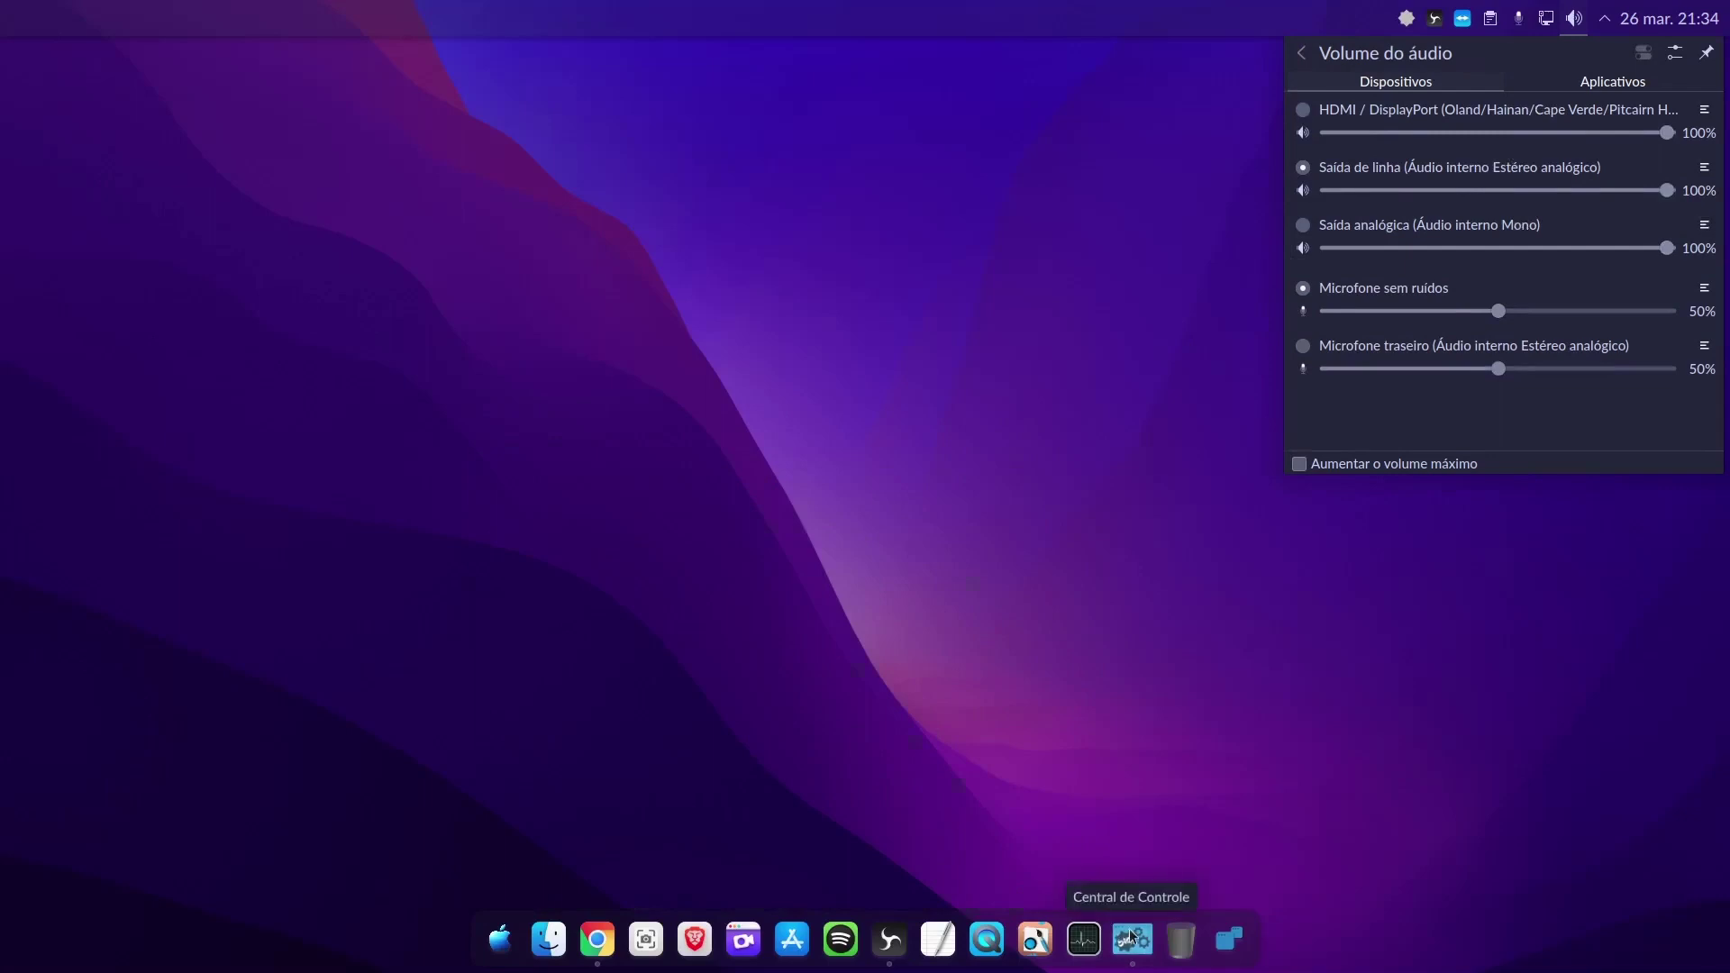
pyautogui.click(500, 939)
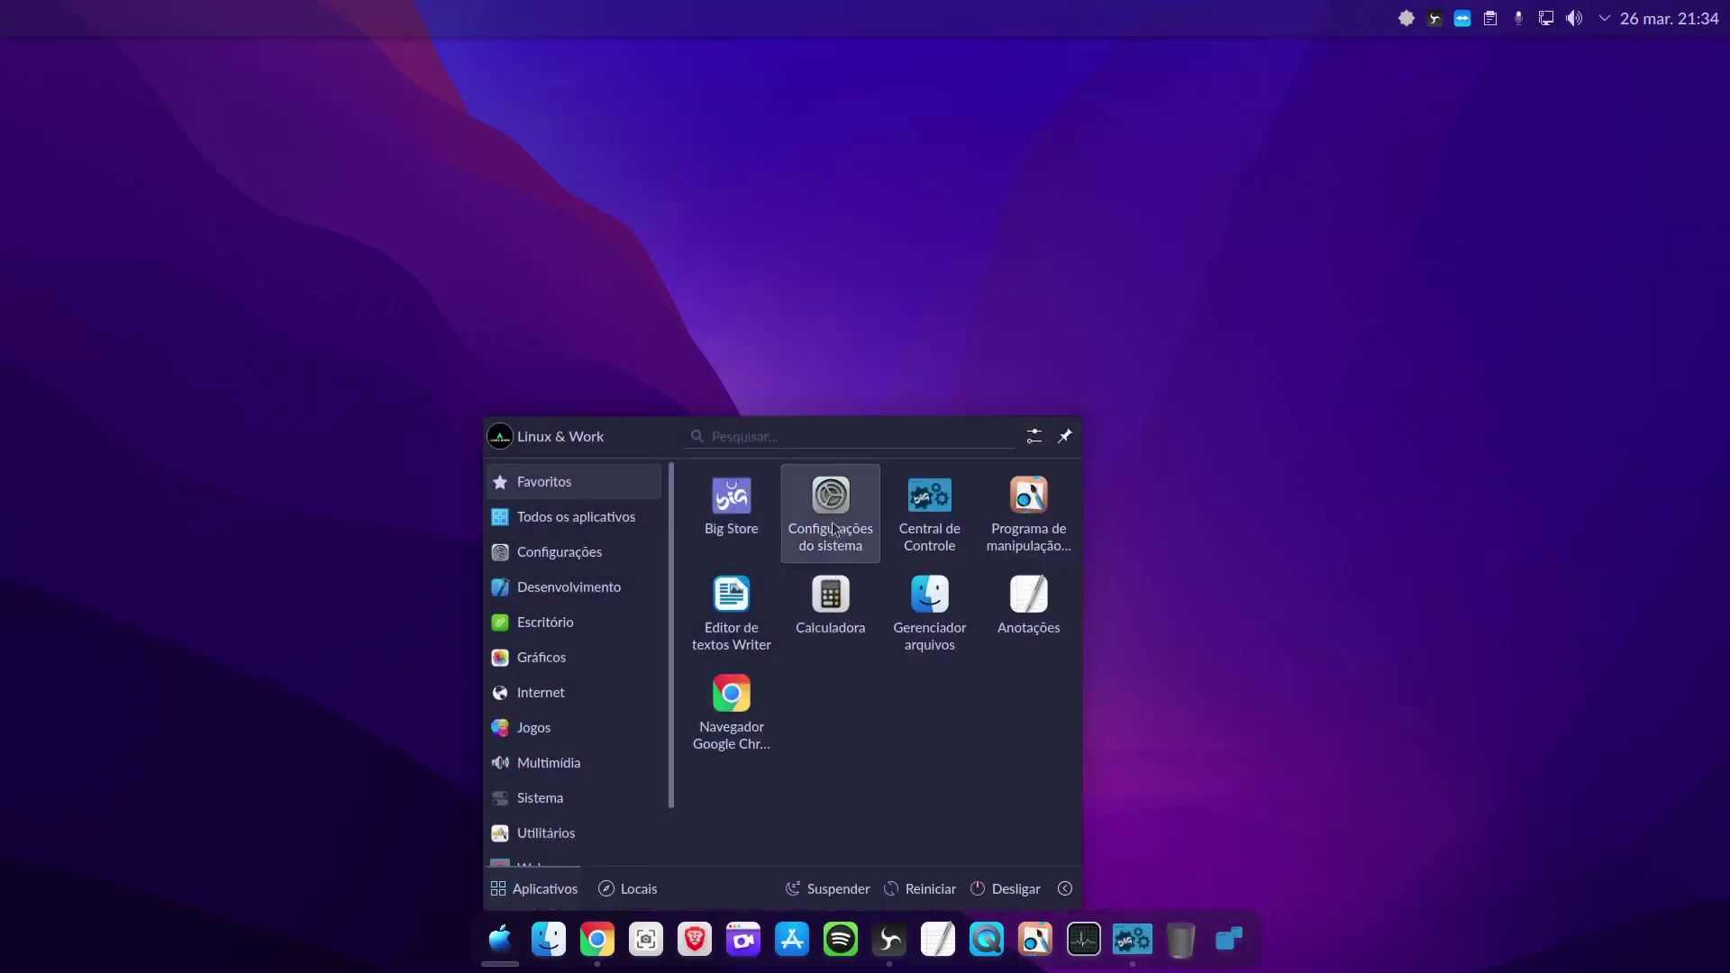
pyautogui.click(568, 566)
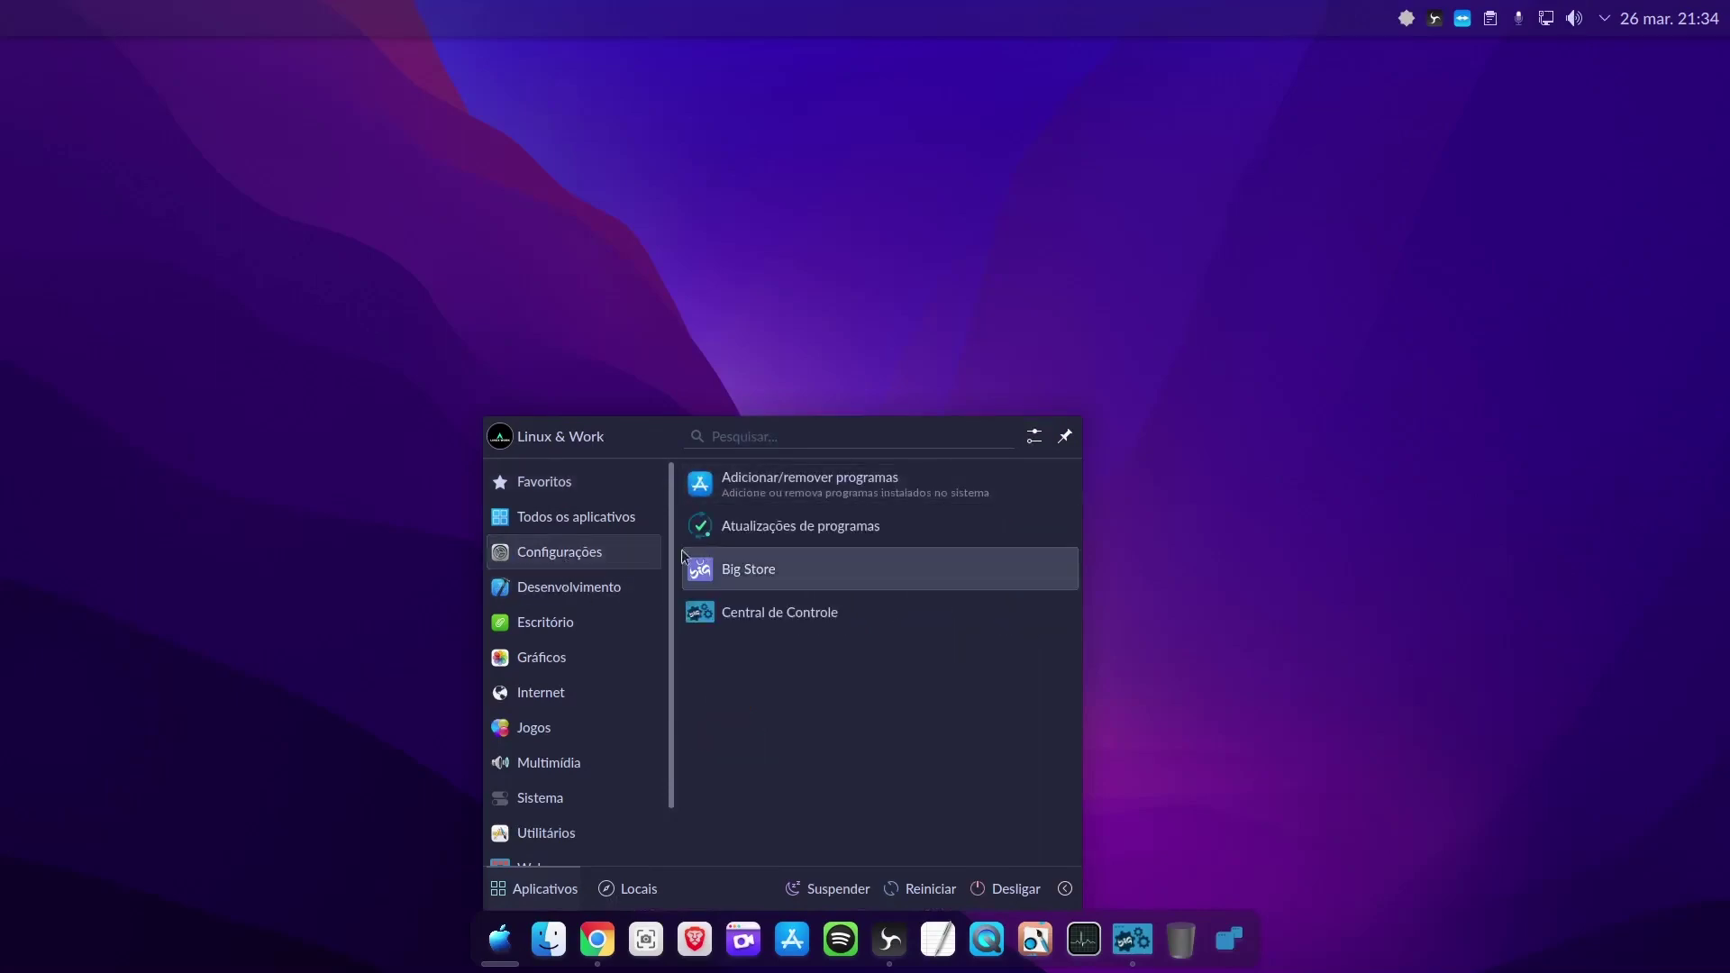
pyautogui.moveTo(567, 484)
pyautogui.click(844, 535)
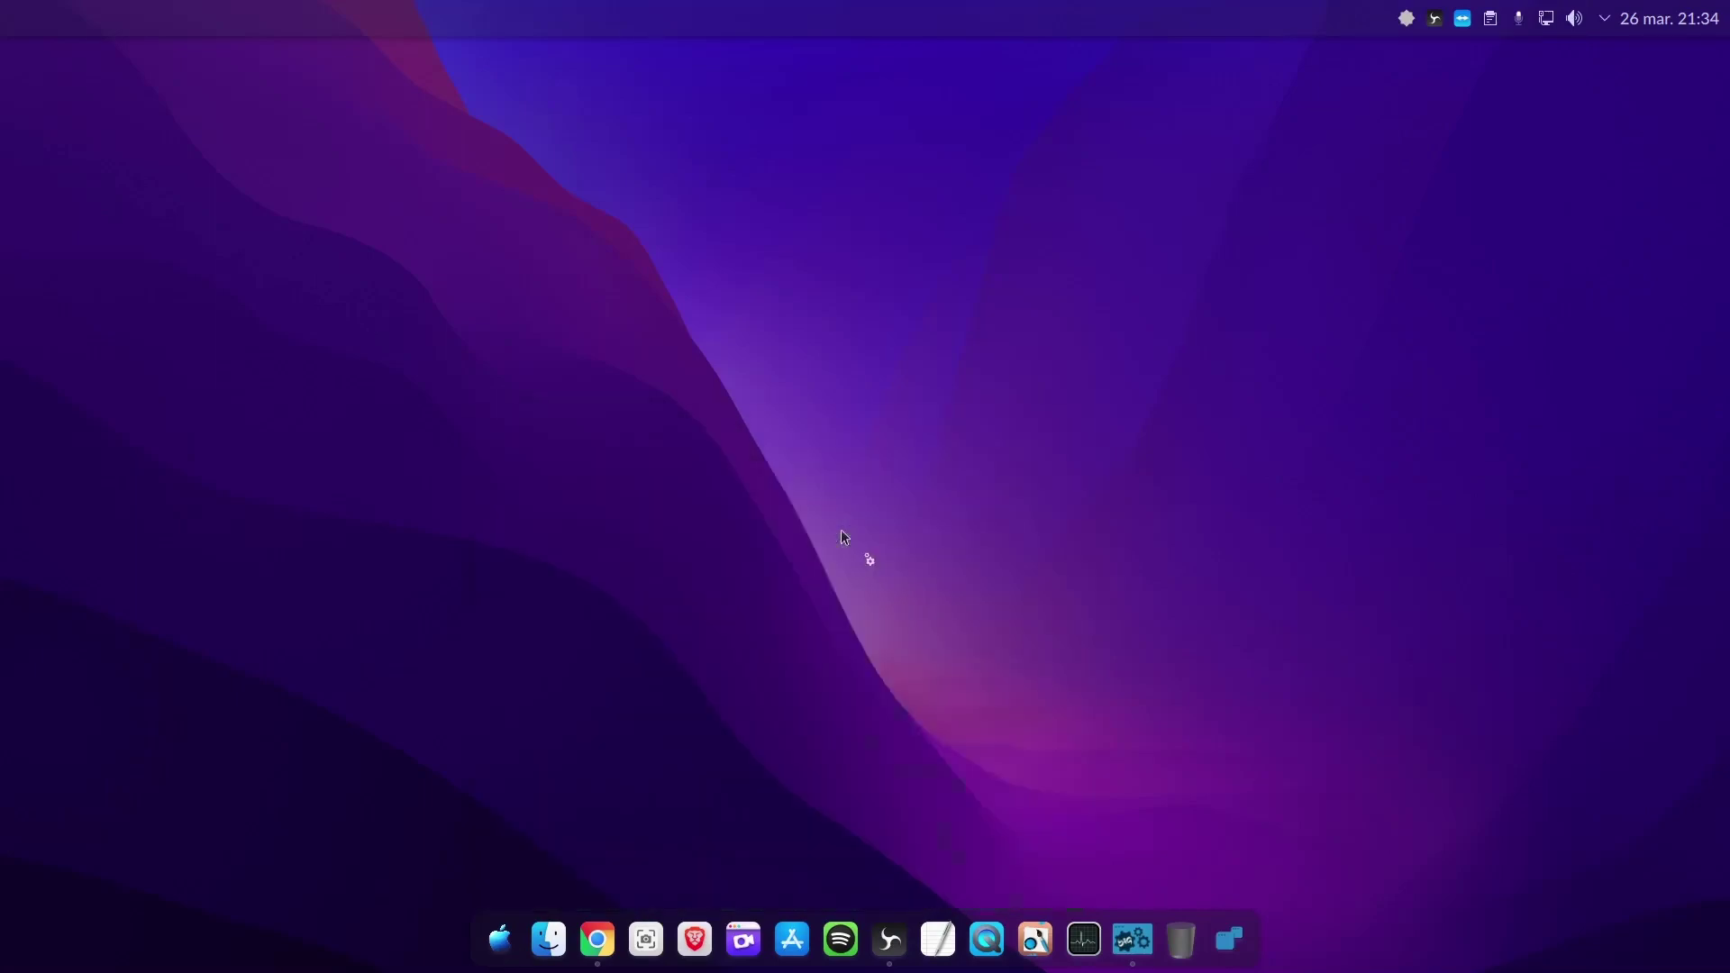
pyautogui.click(1427, 157)
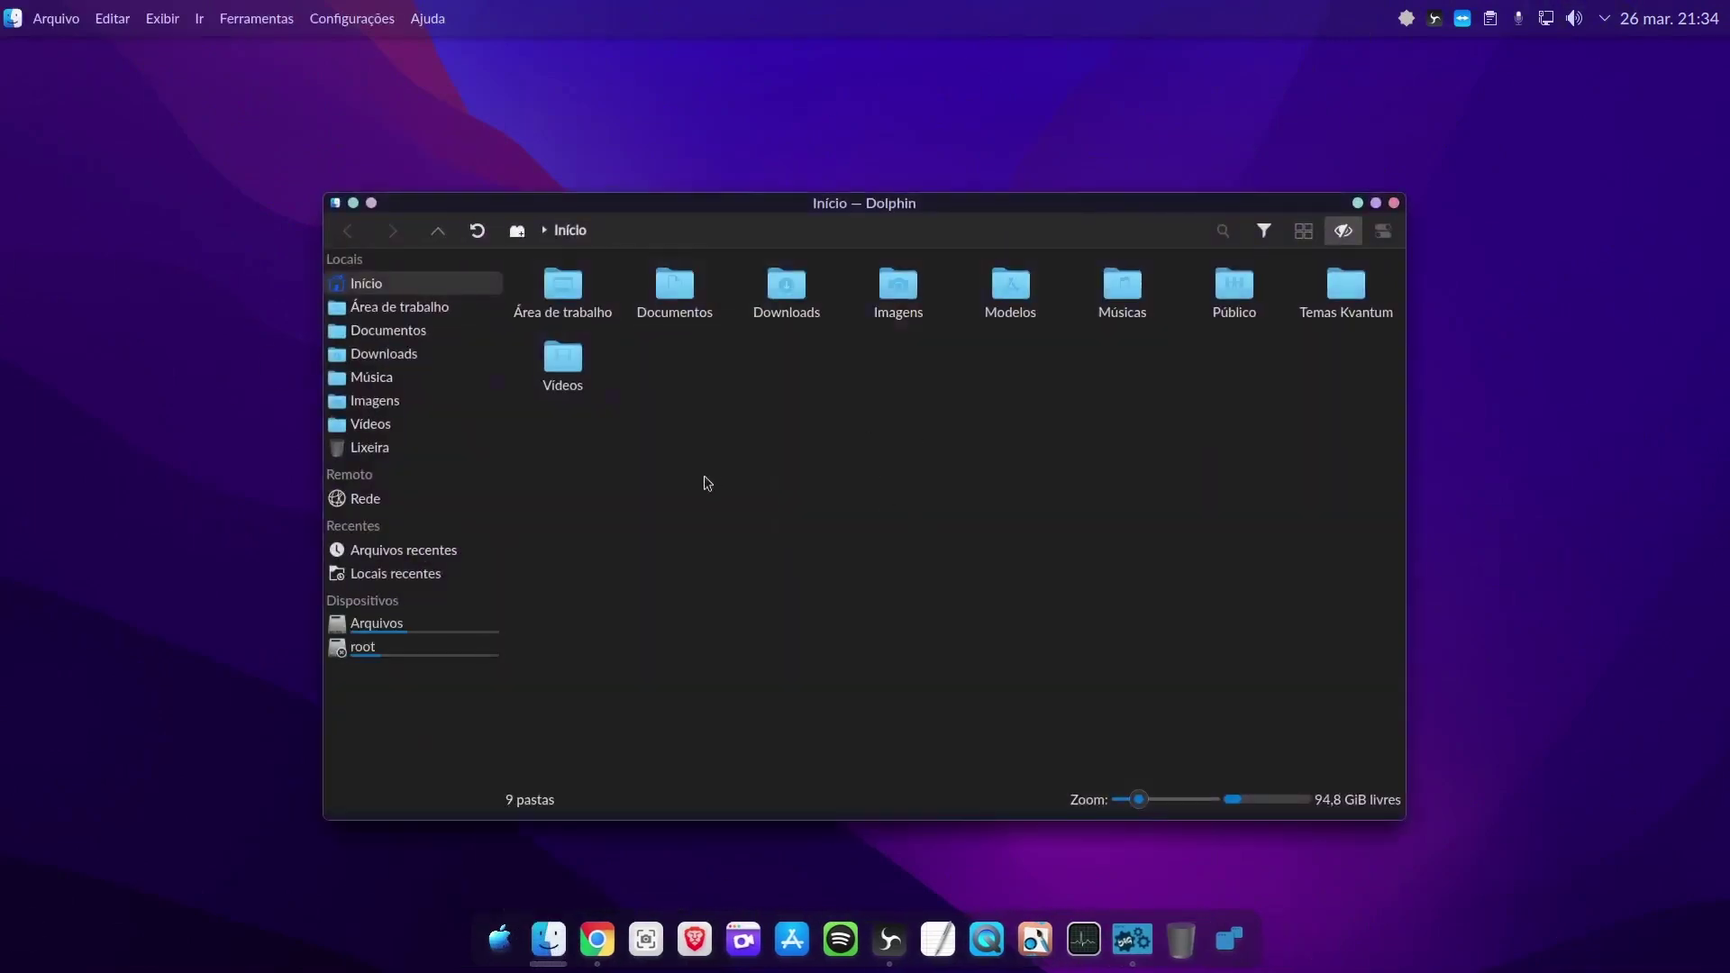
# Look over the Dolphin window and the Personalizar items in Central de Controle, closing the former and minimizing the latter
pyautogui.moveTo(841, 212); pyautogui.dragTo(862, 198)
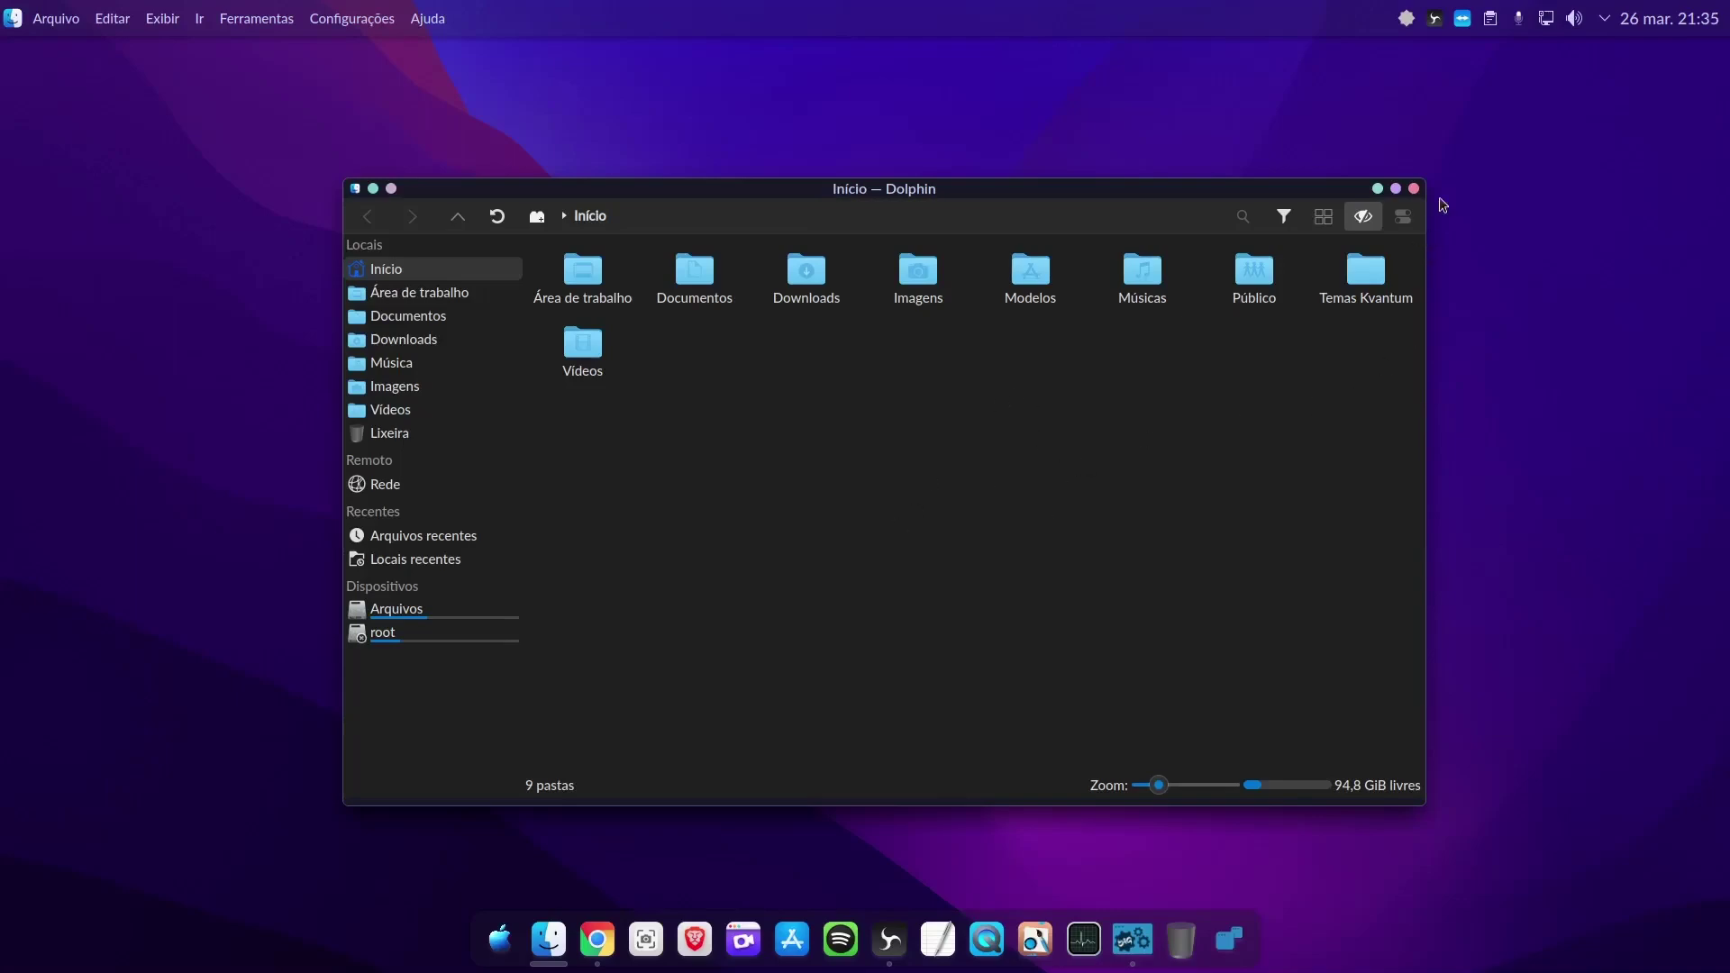
pyautogui.click(1413, 188)
pyautogui.click(1134, 941)
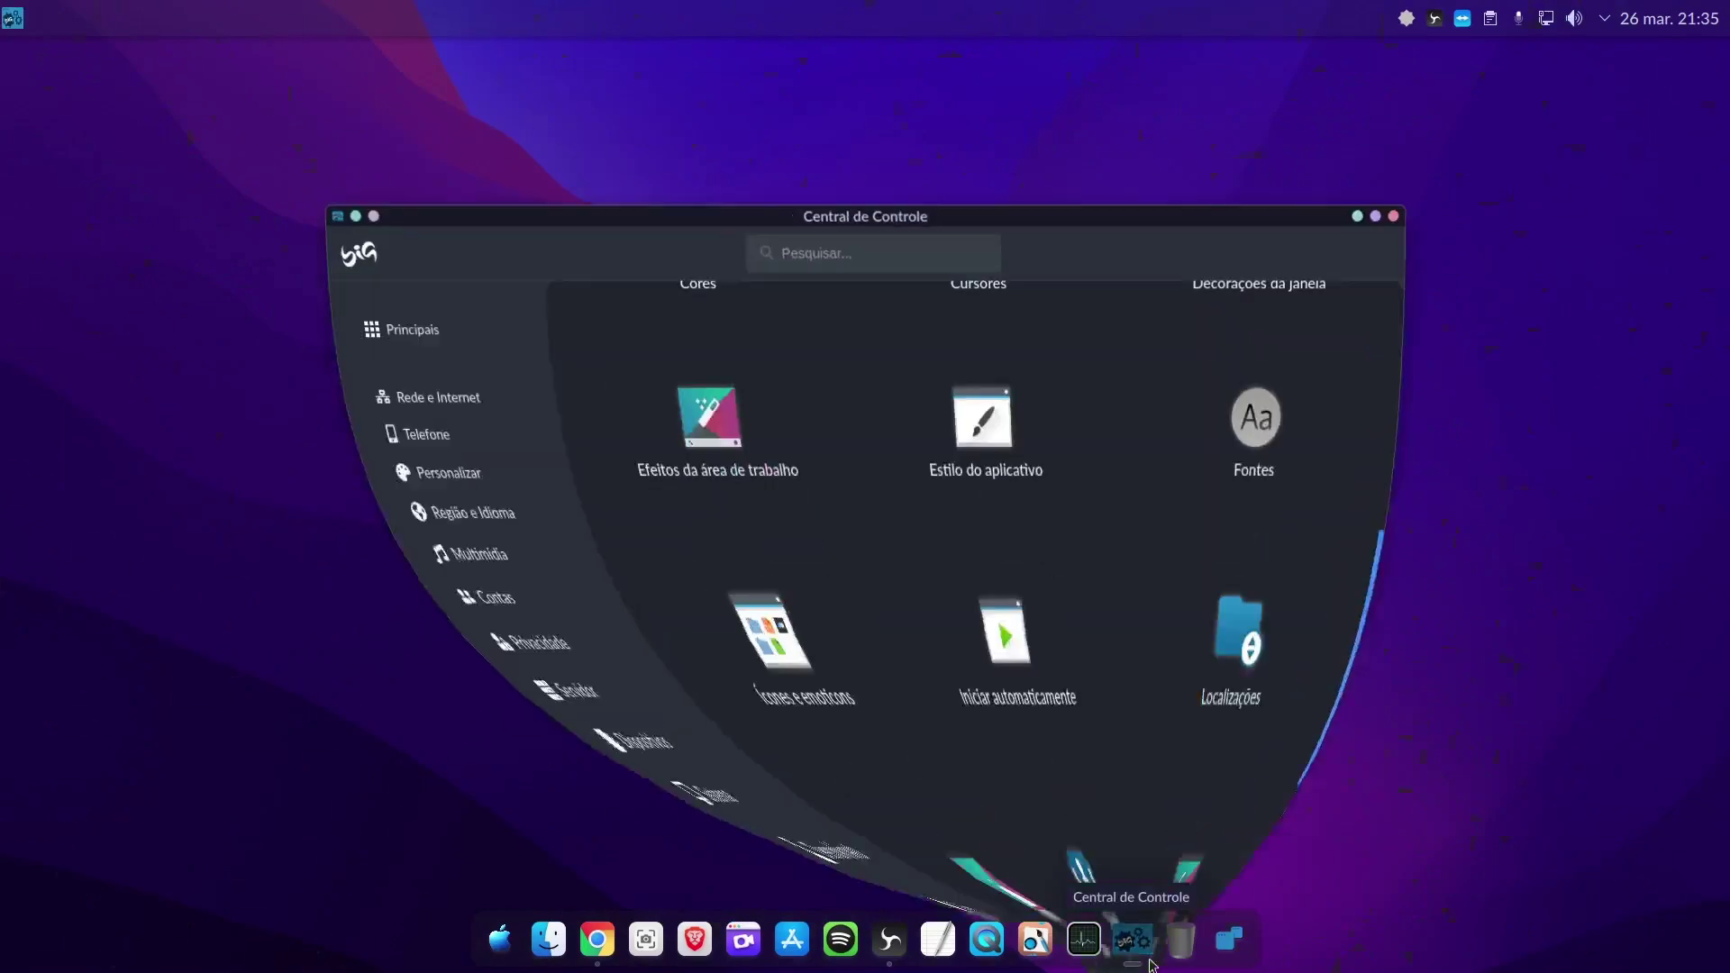
pyautogui.scroll(-5, 772, 541)
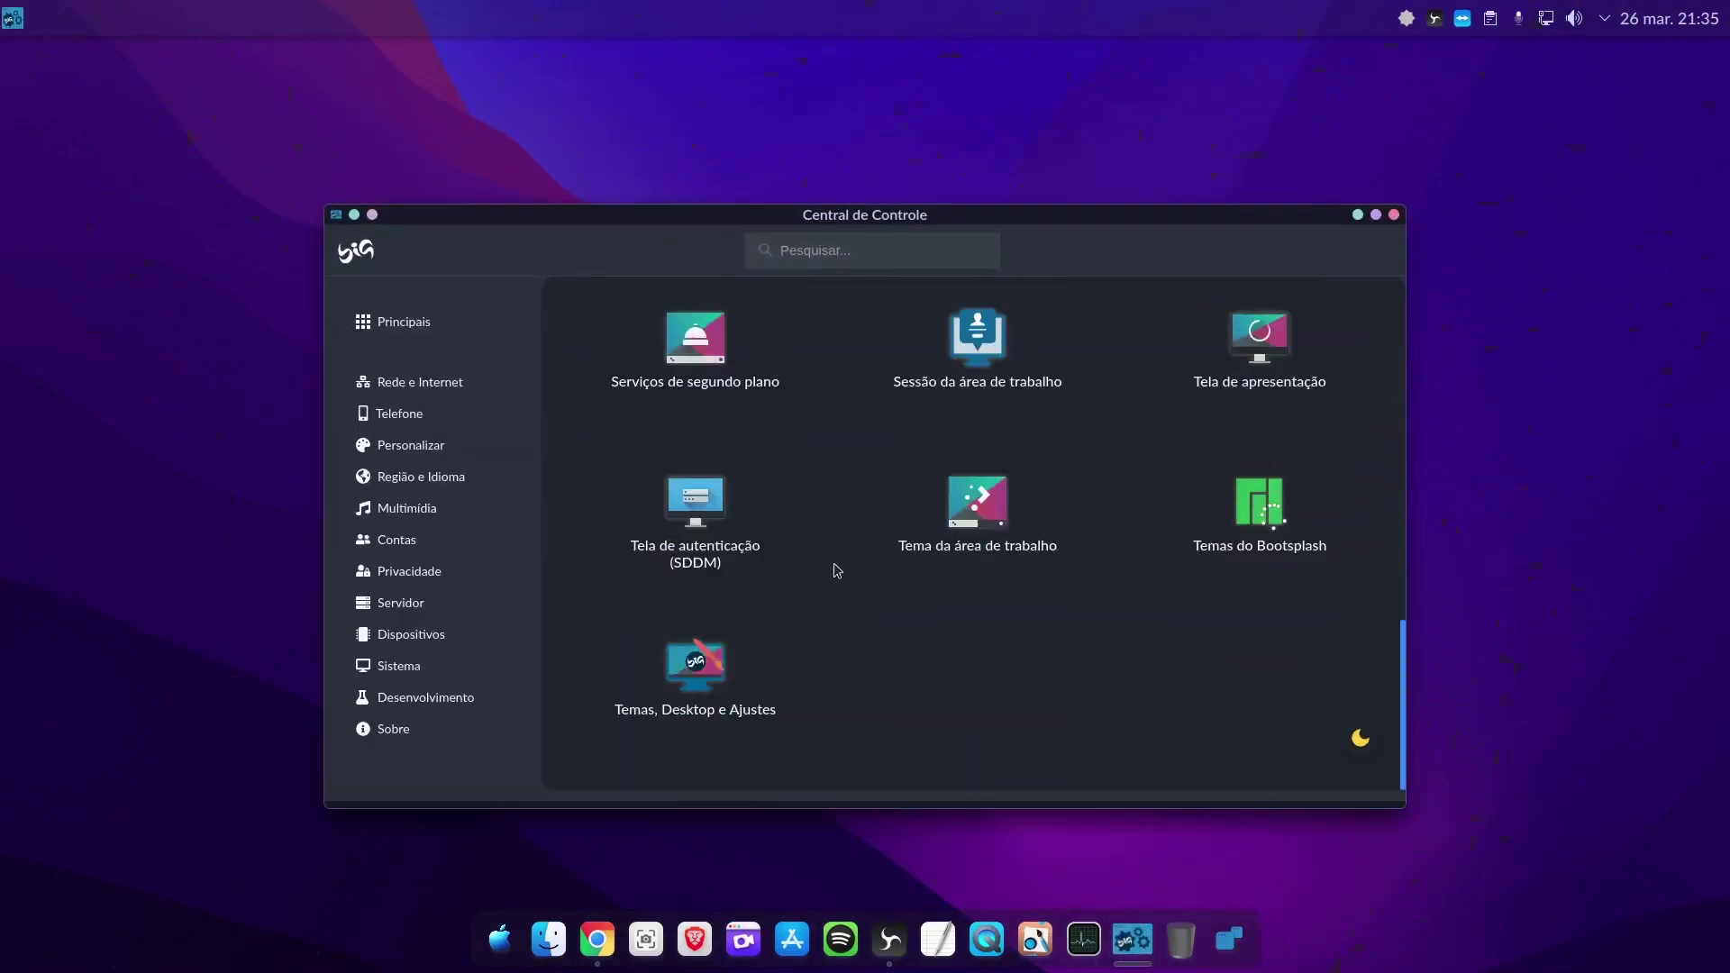
pyautogui.scroll(10, 824, 653)
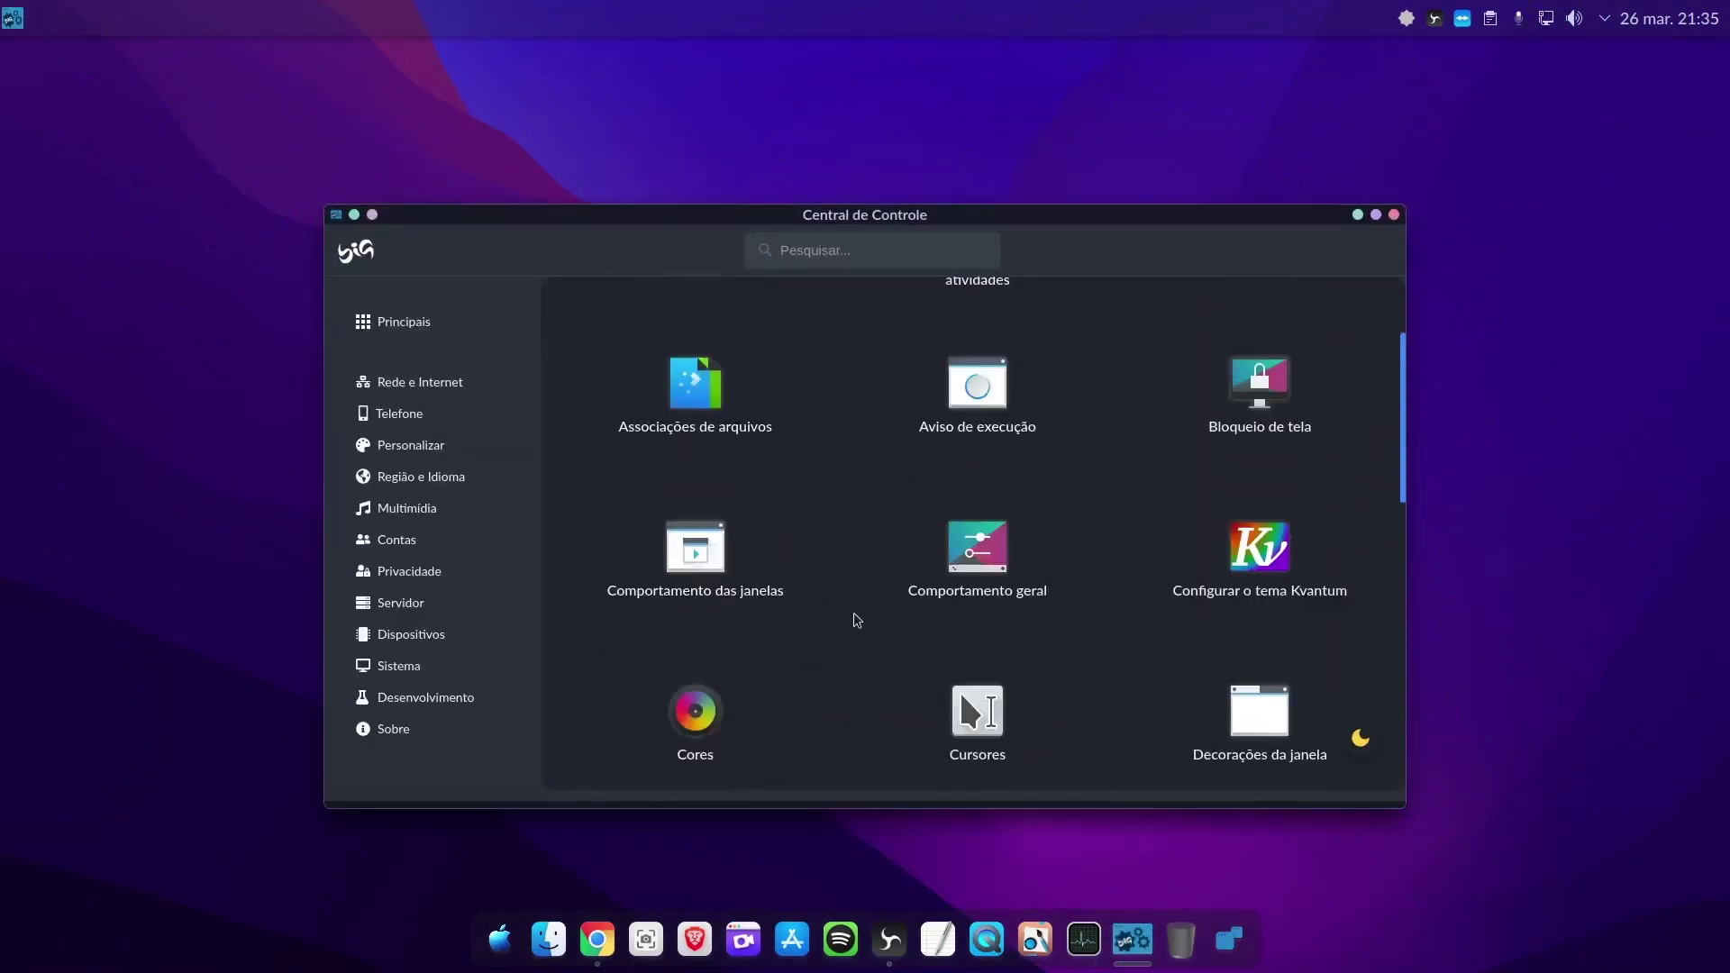
pyautogui.scroll(2, 857, 620)
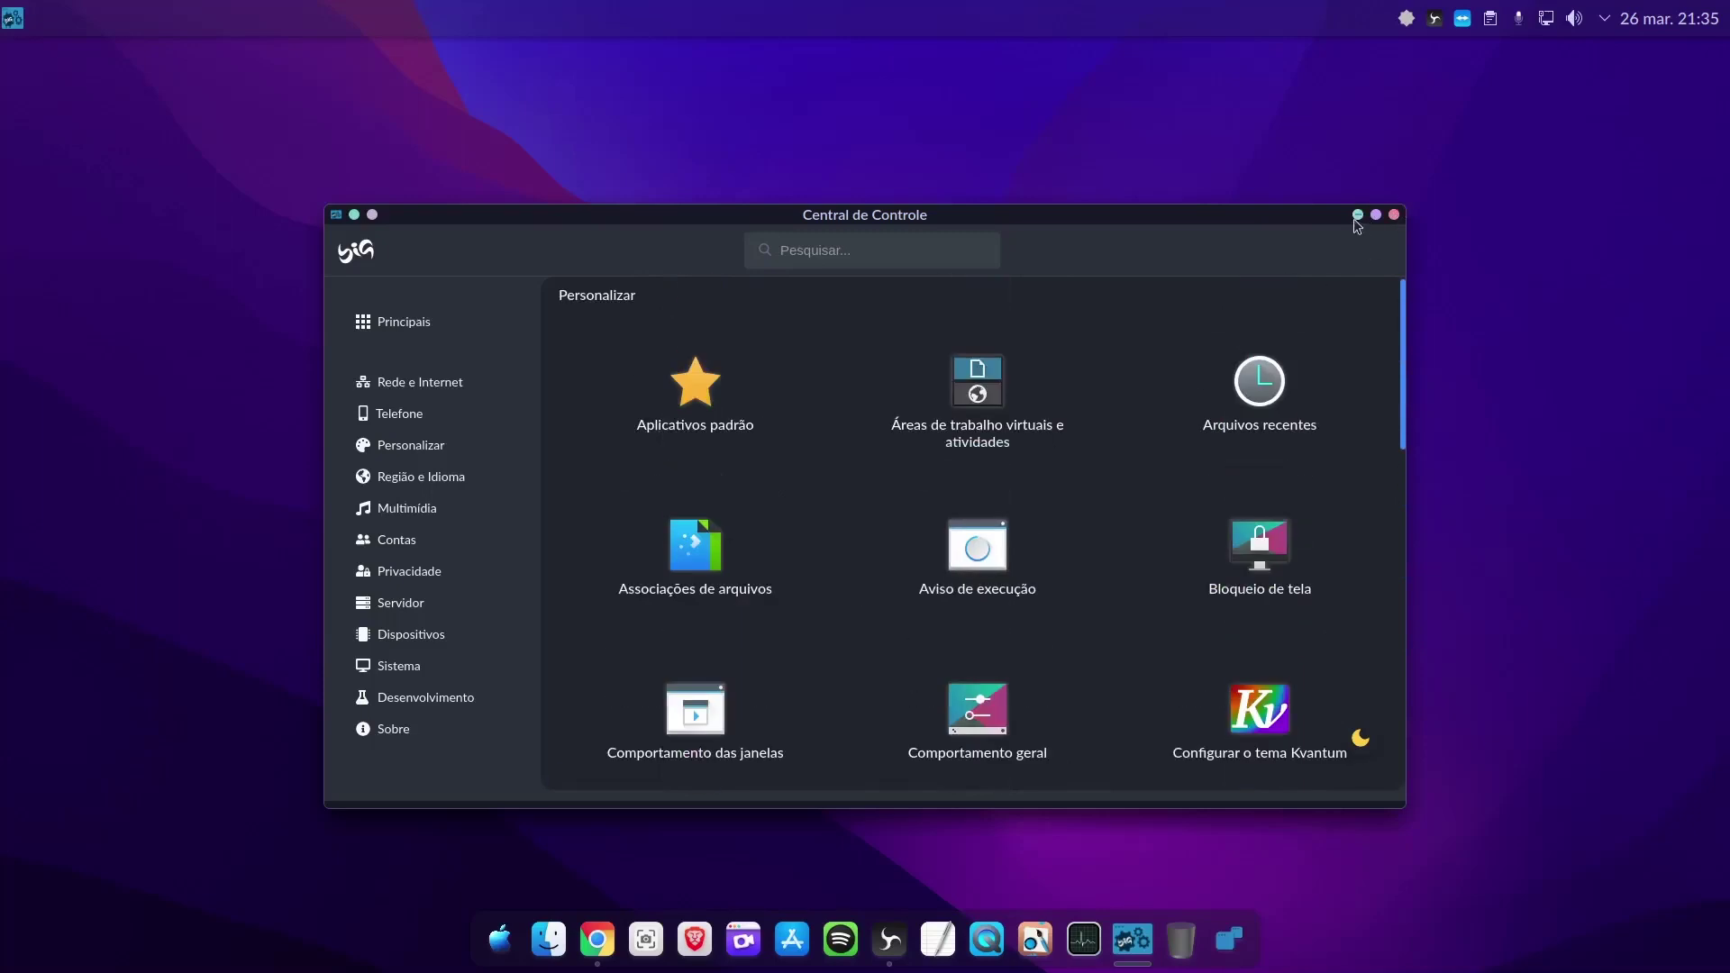
pyautogui.click(1358, 216)
# Open the Tema global page in Configurações do sistema
pyautogui.click(501, 939)
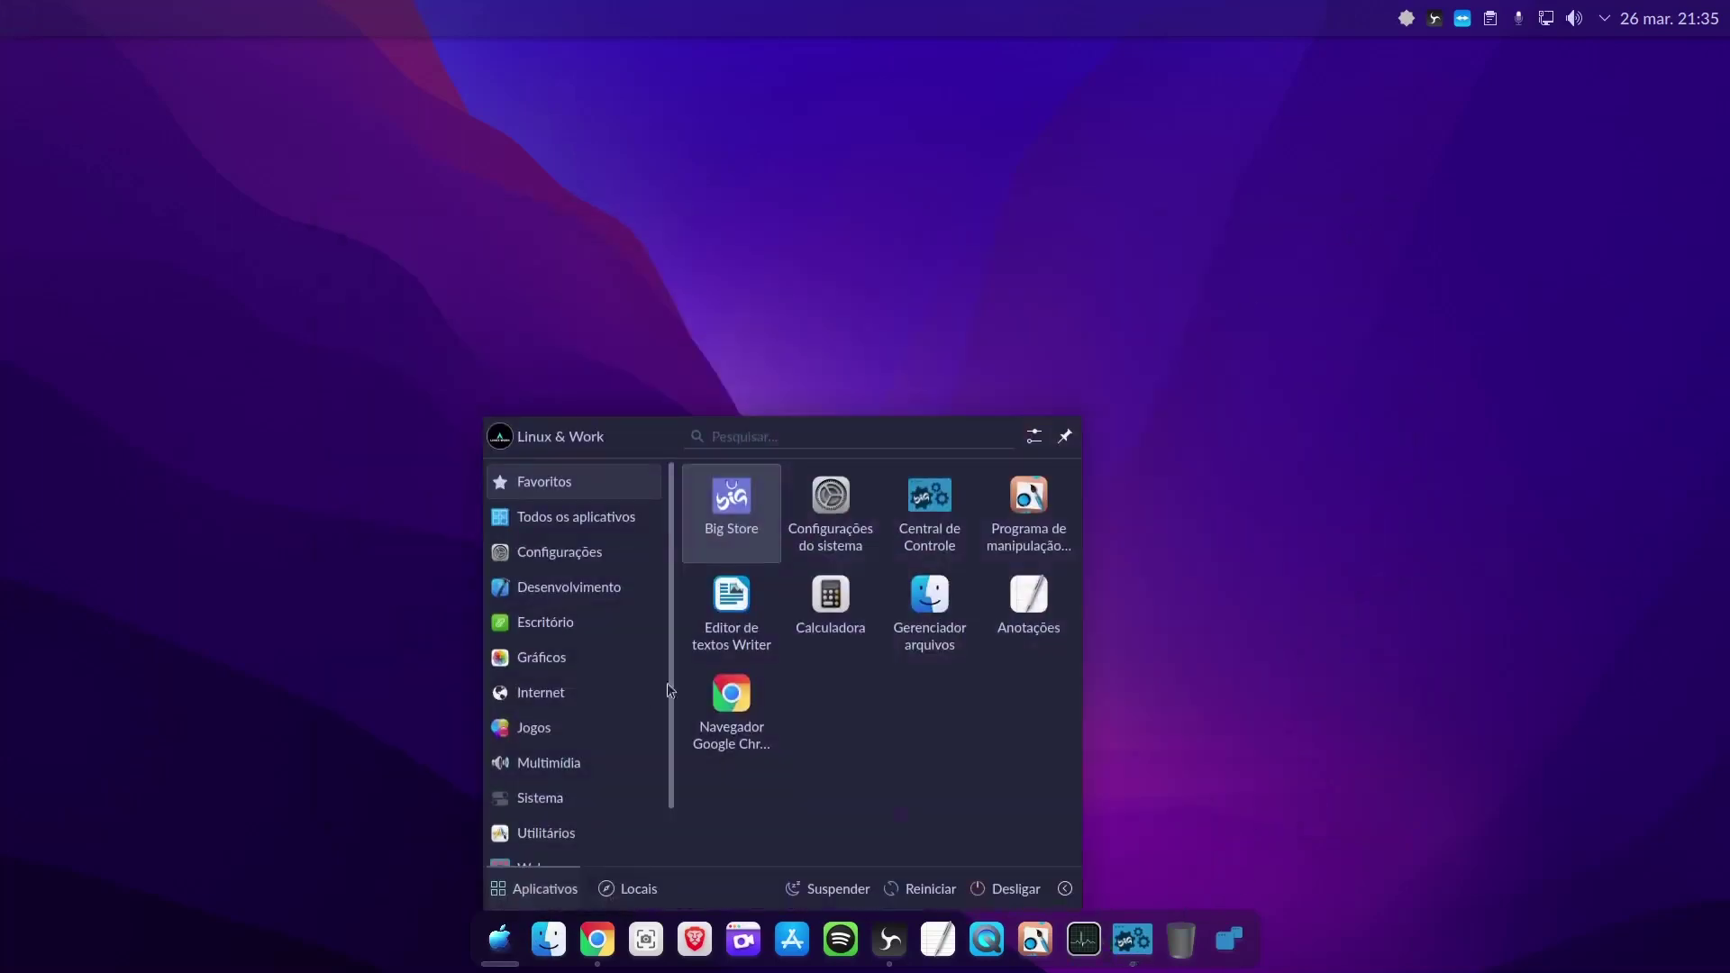
pyautogui.moveTo(568, 526)
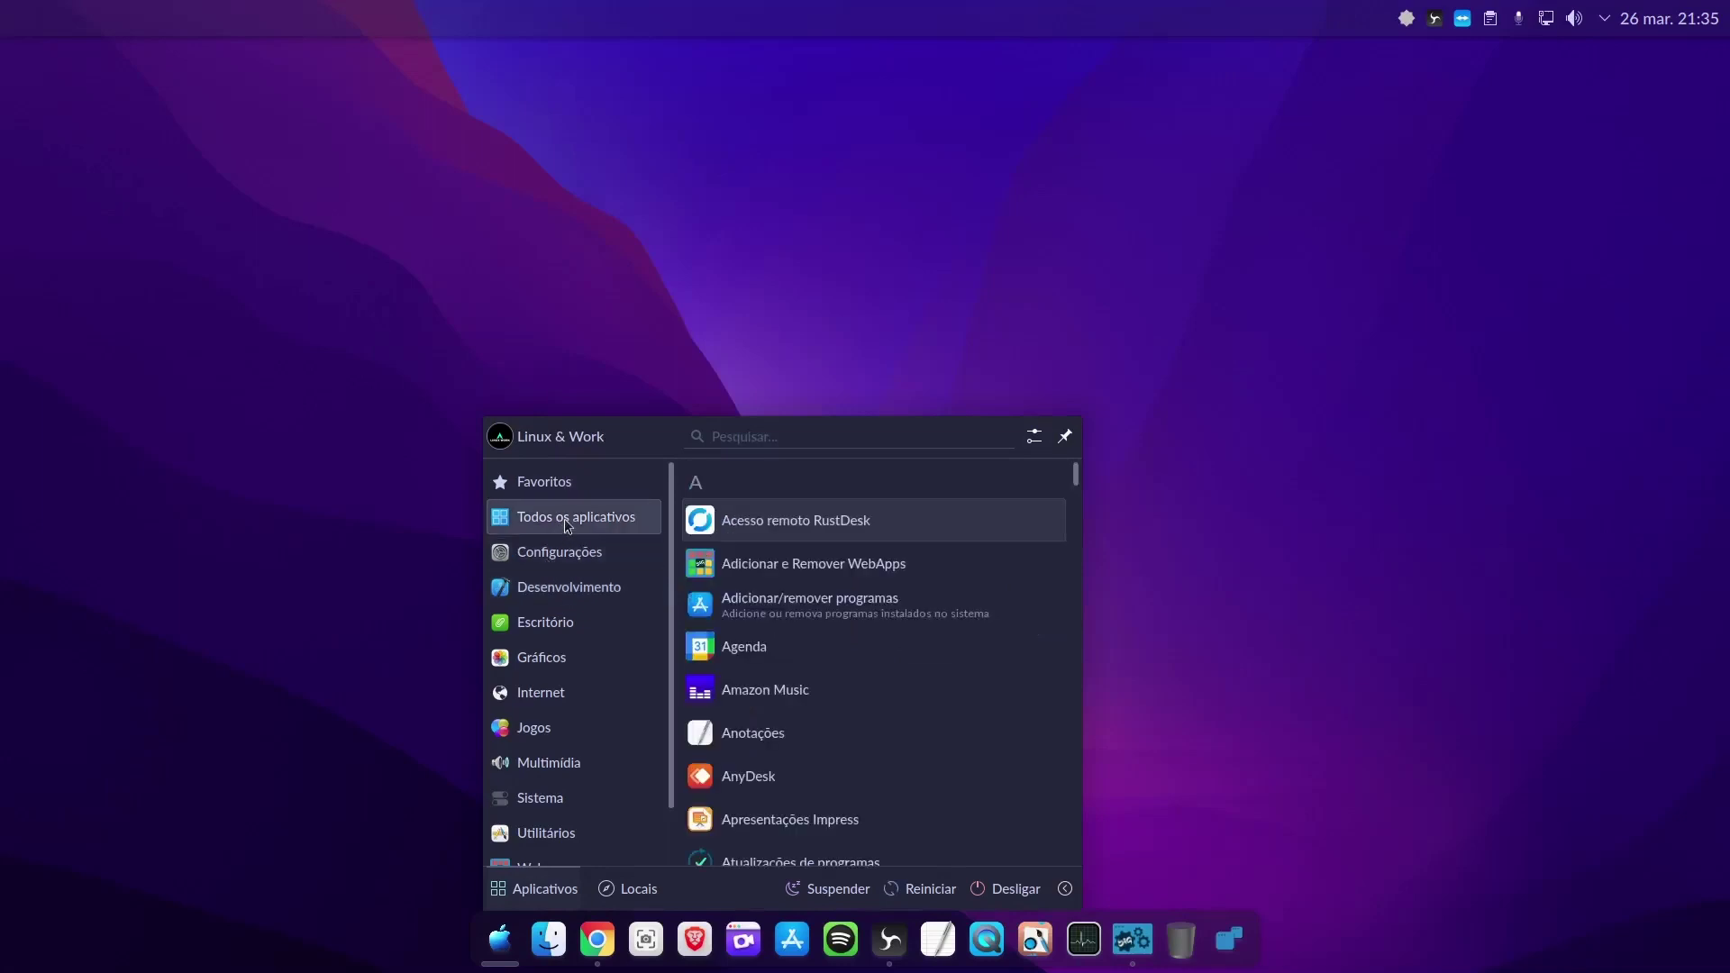
pyautogui.moveTo(554, 483)
pyautogui.click(806, 506)
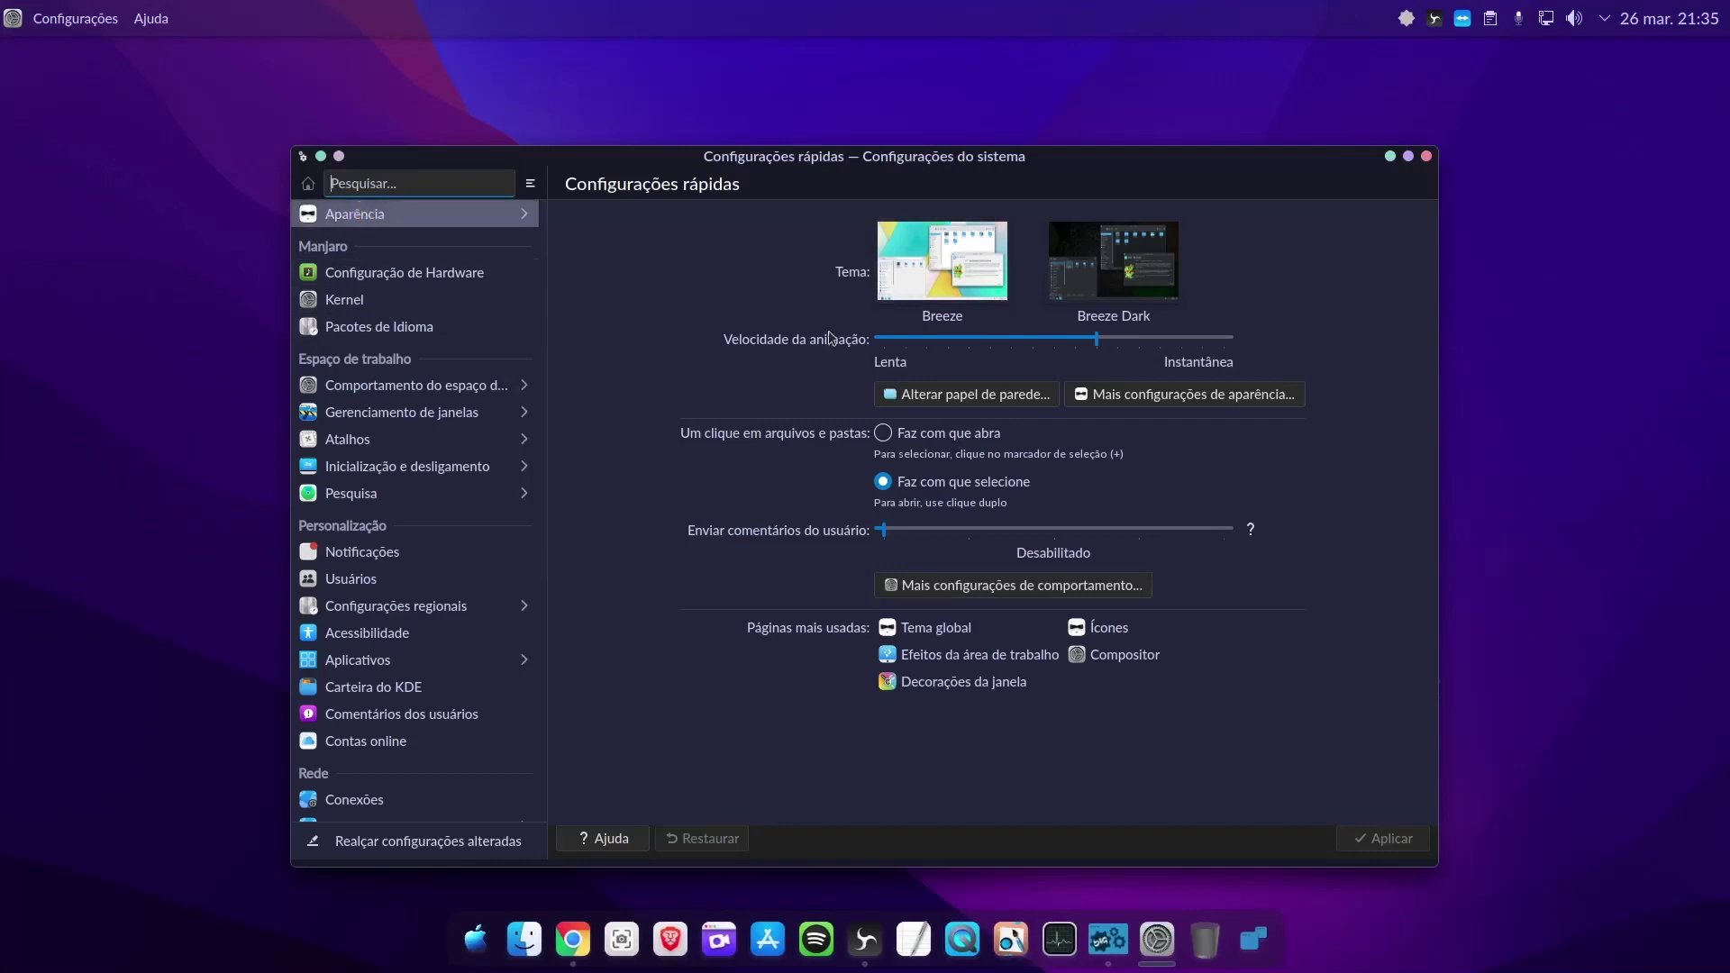
pyautogui.click(936, 627)
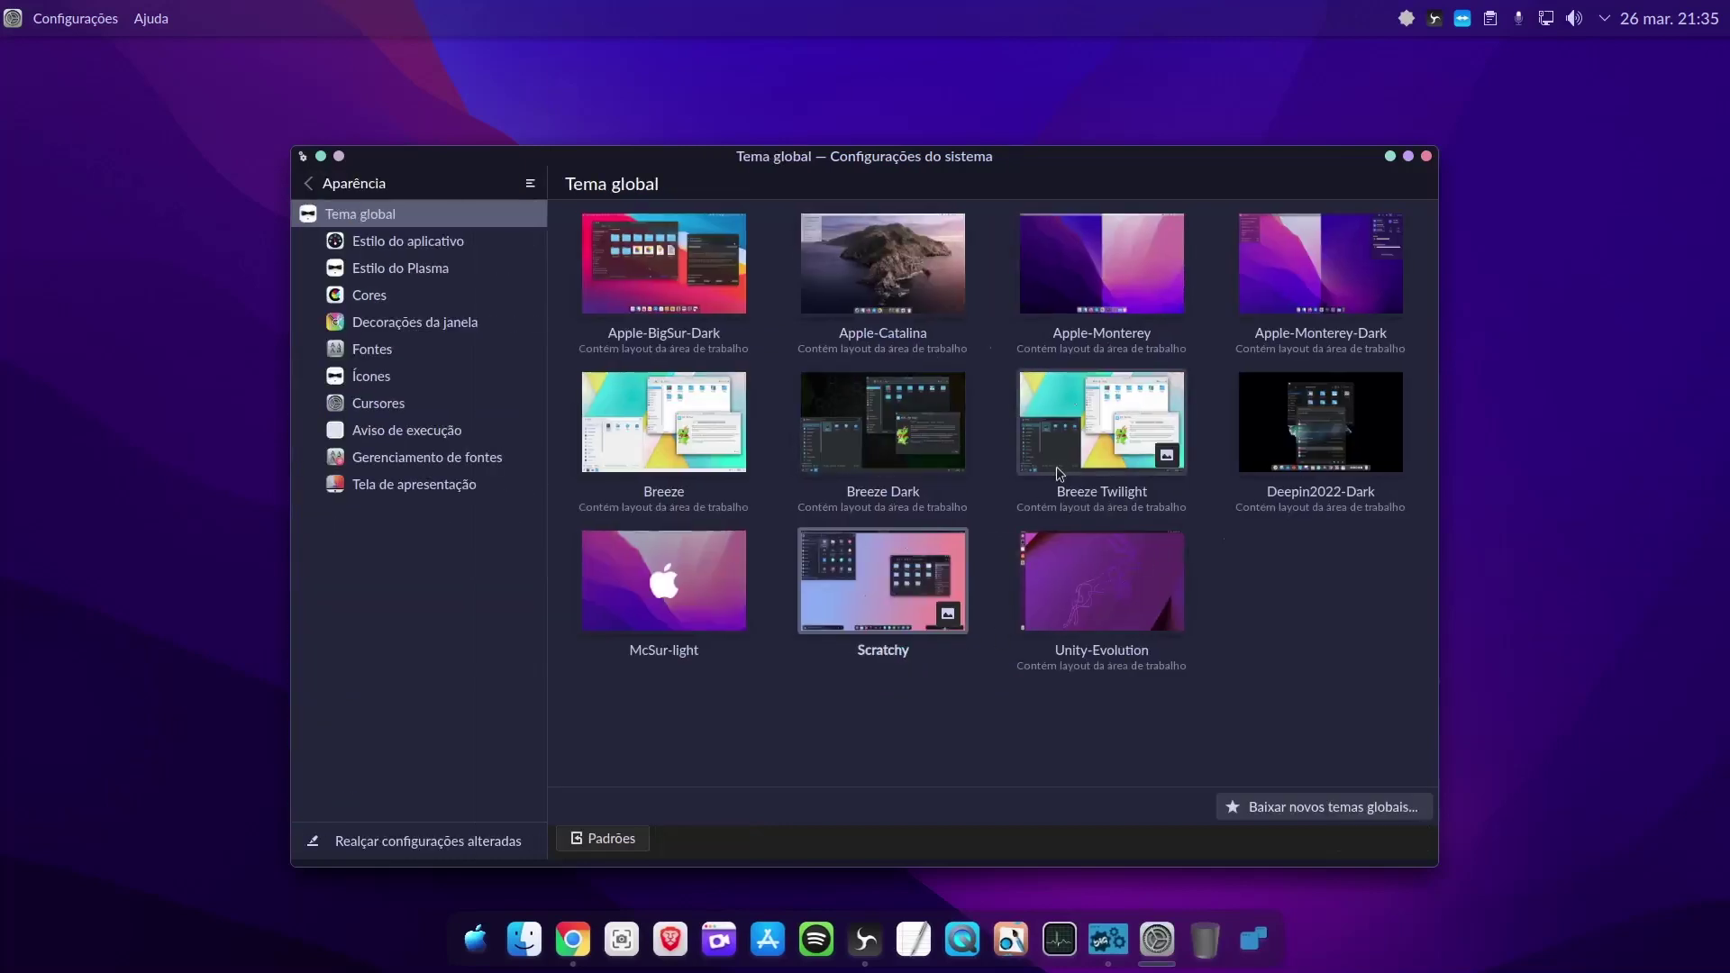
# Apply the Breeze Dark global theme with only its appearance settings, and close the system settings
pyautogui.click(870, 455)
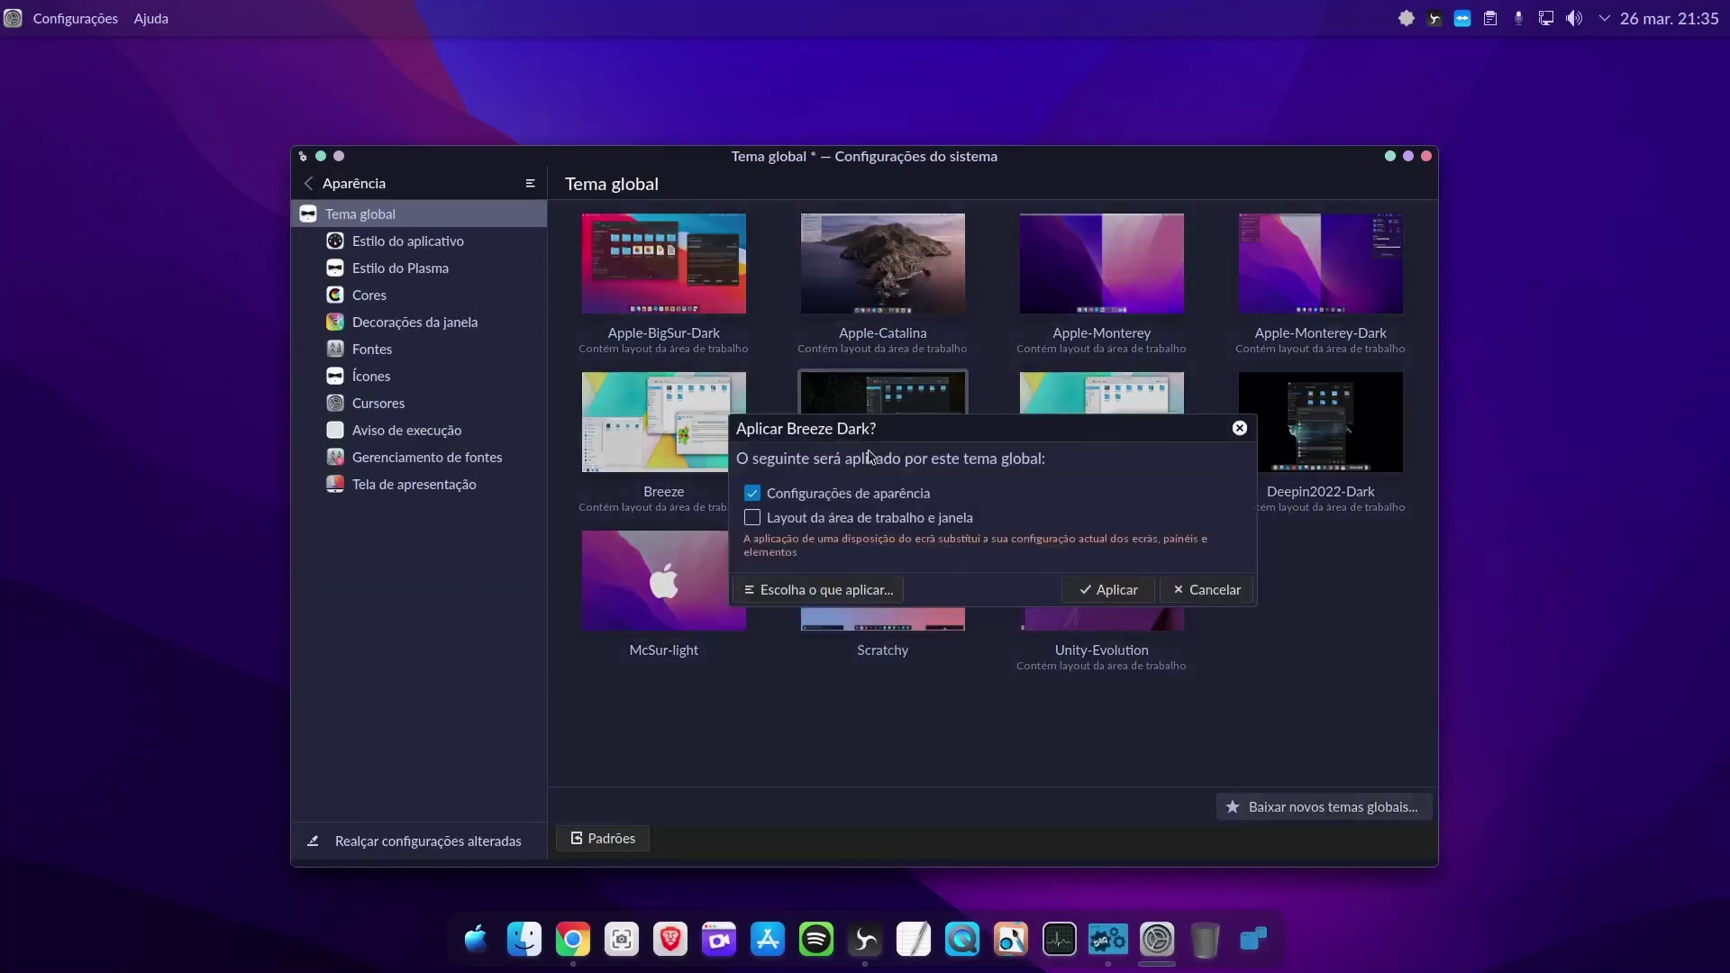
pyautogui.click(1113, 591)
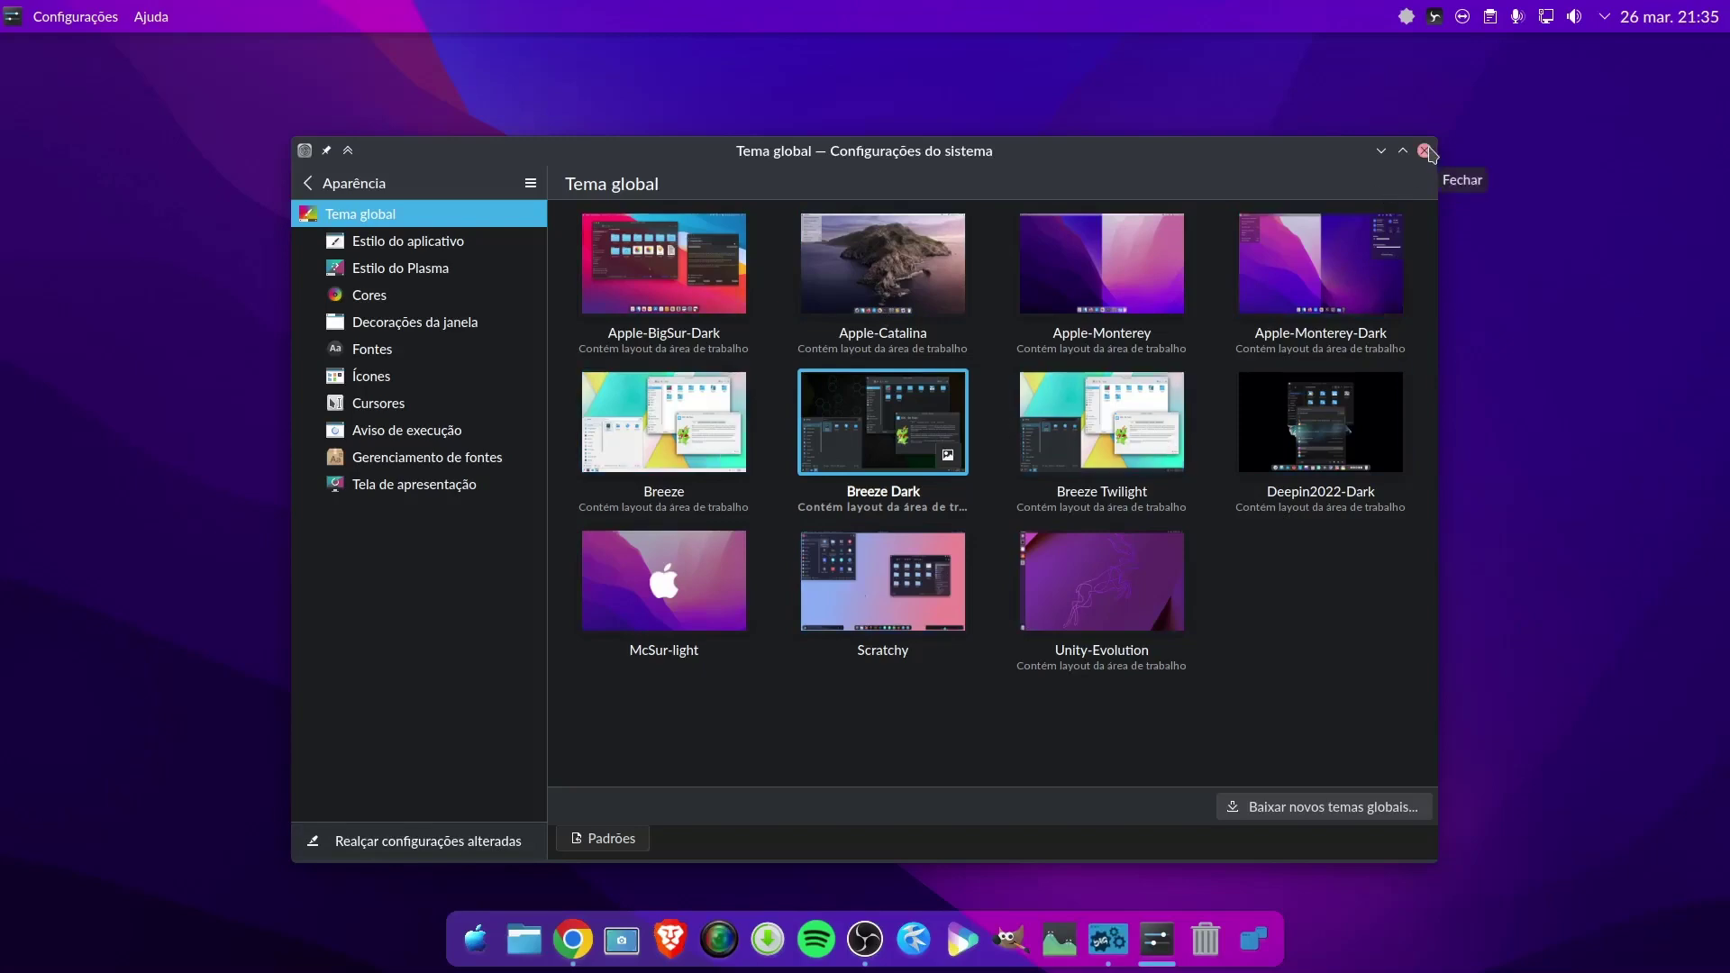
pyautogui.click(1427, 152)
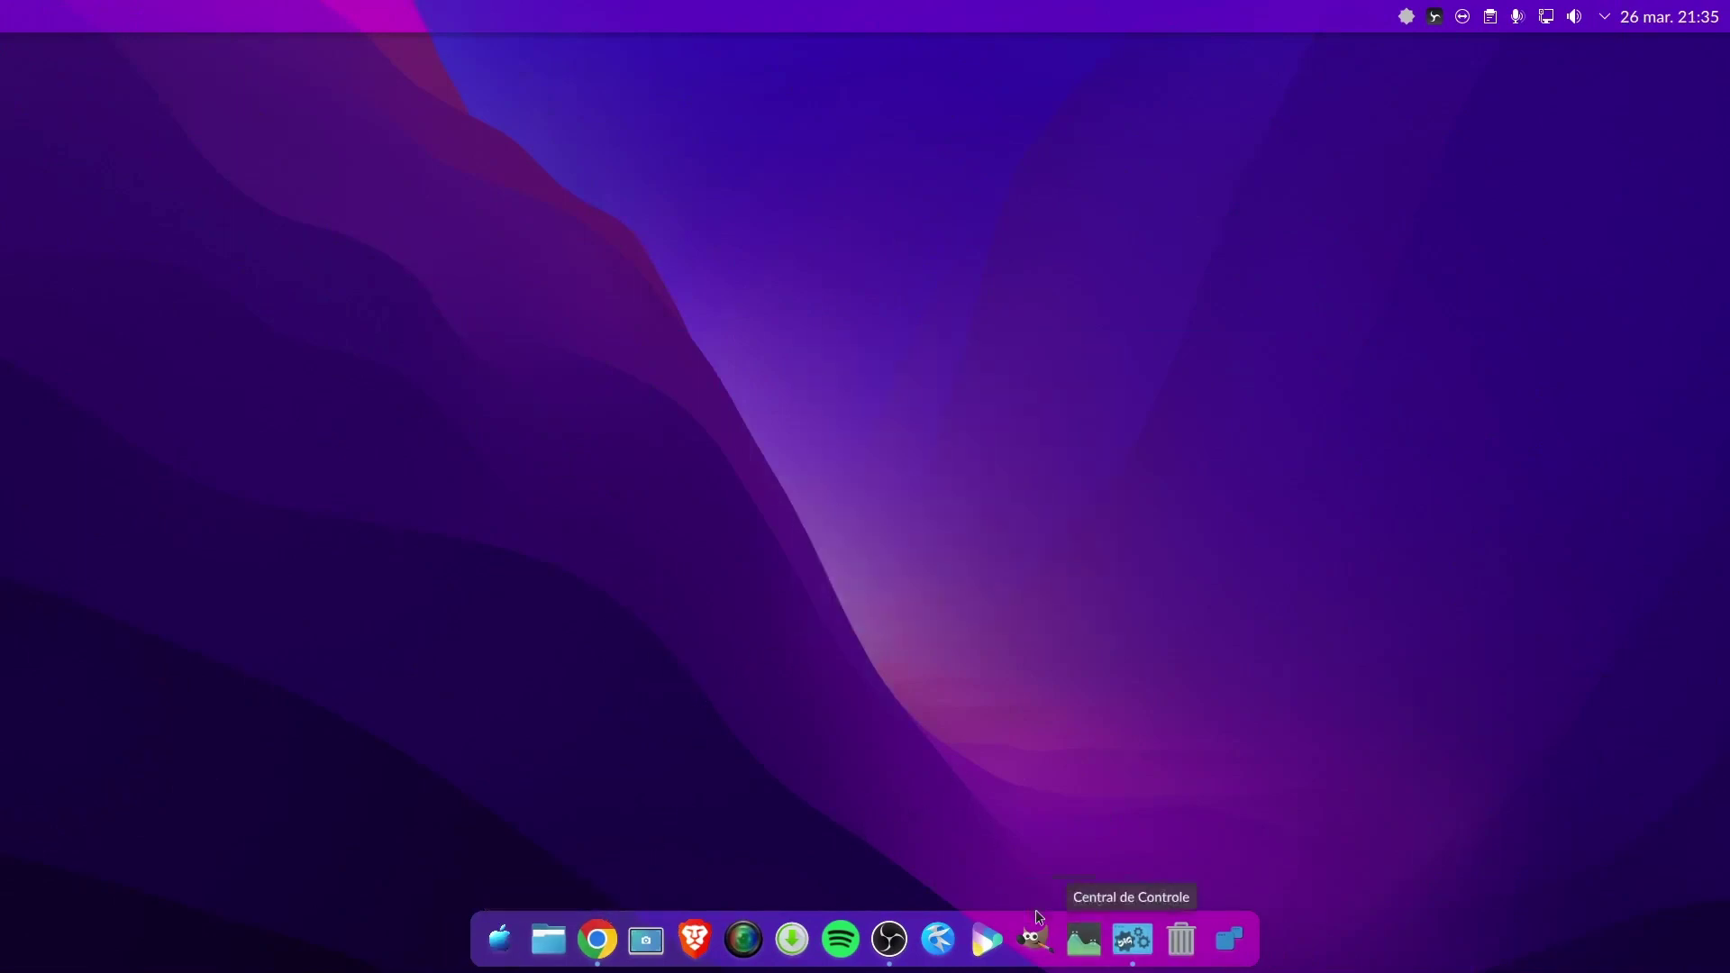
# Open Temas, Desktop e Ajustes from Central de Controle and minimize its window after viewing the available themes
pyautogui.click(1132, 940)
pyautogui.scroll(-3, 838, 537)
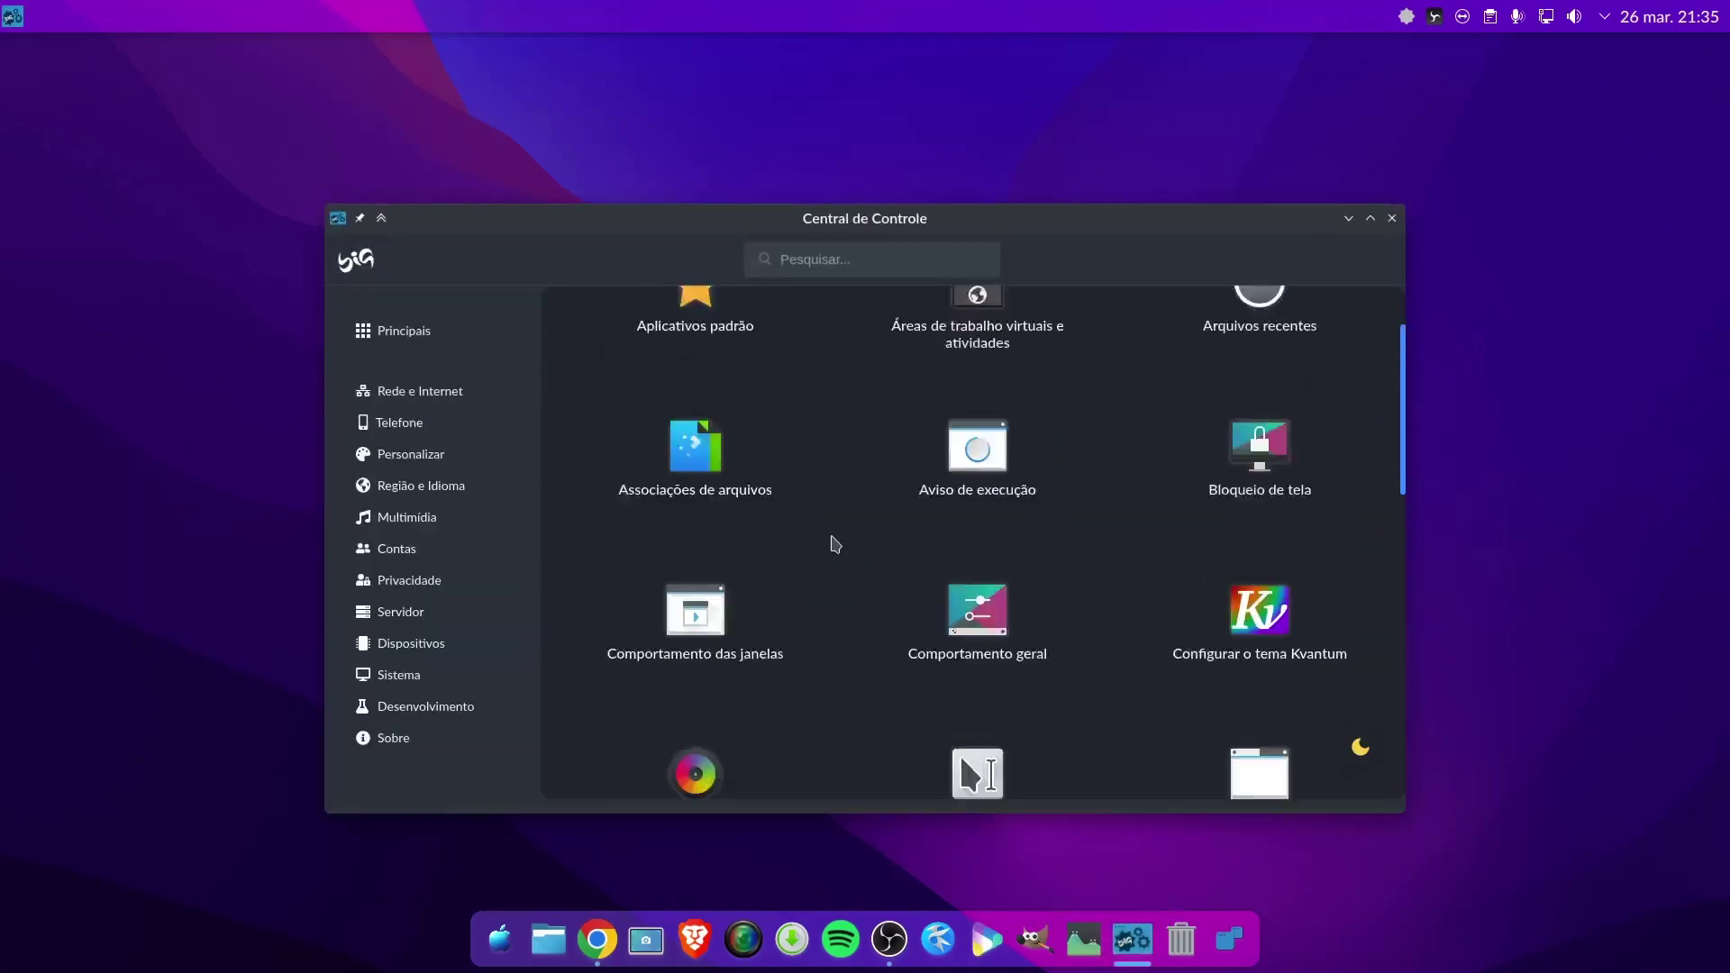
pyautogui.scroll(-6, 884, 542)
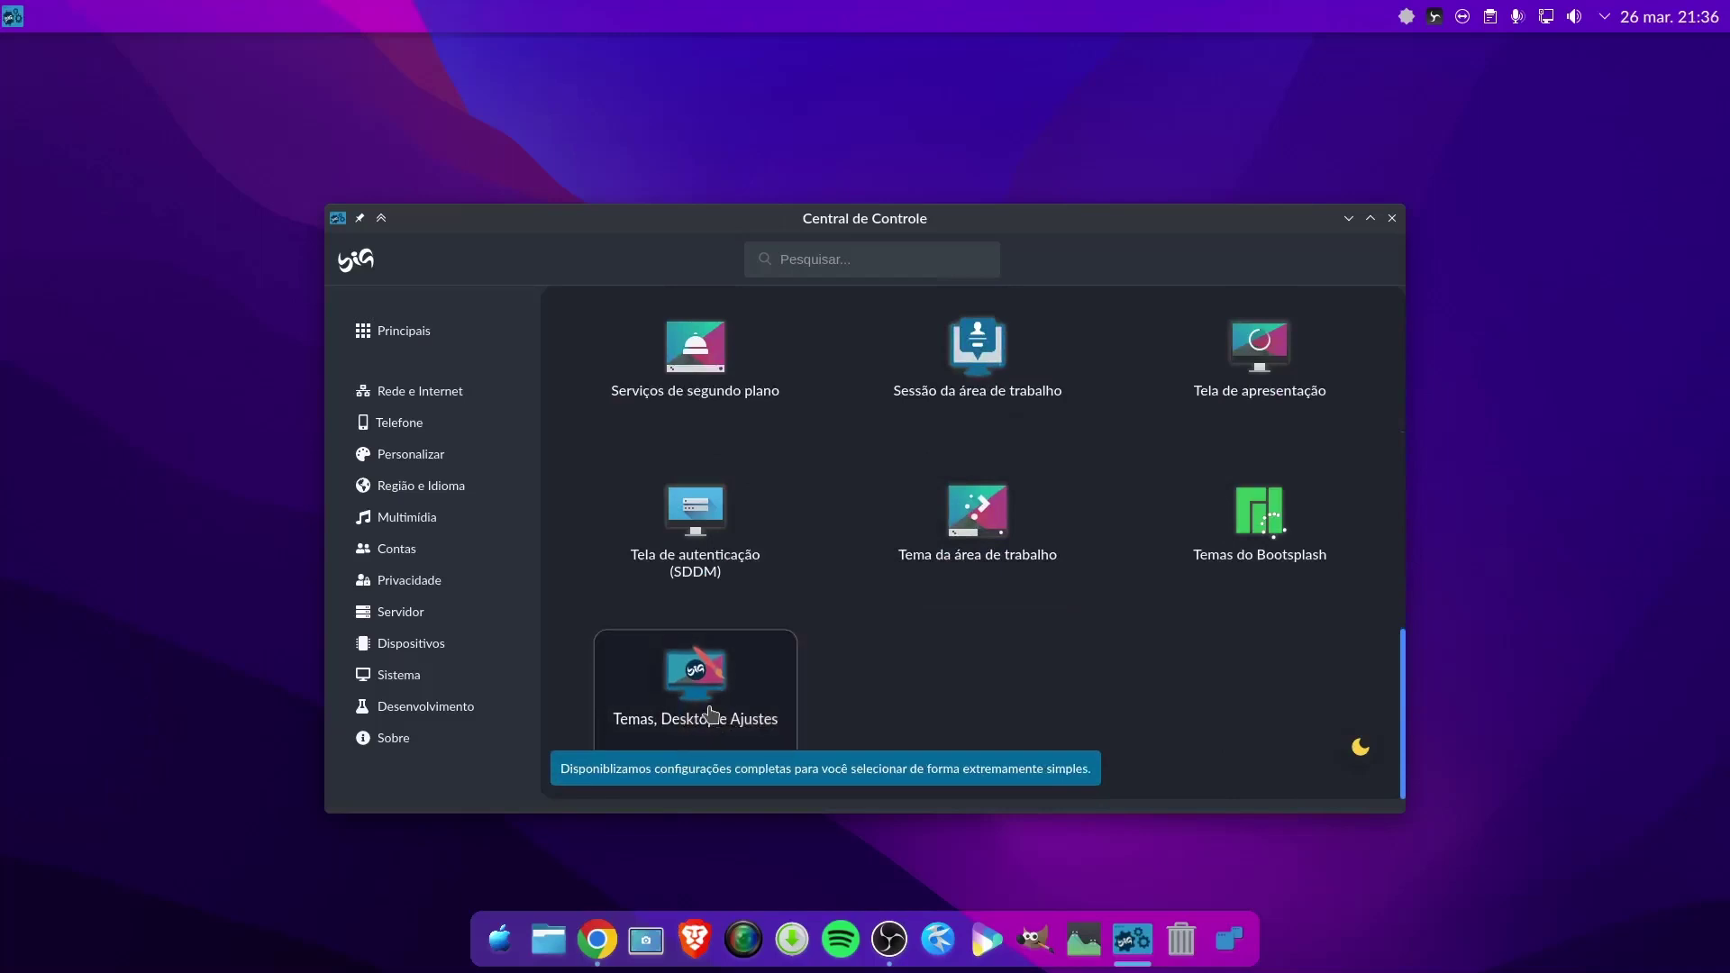
pyautogui.click(705, 717)
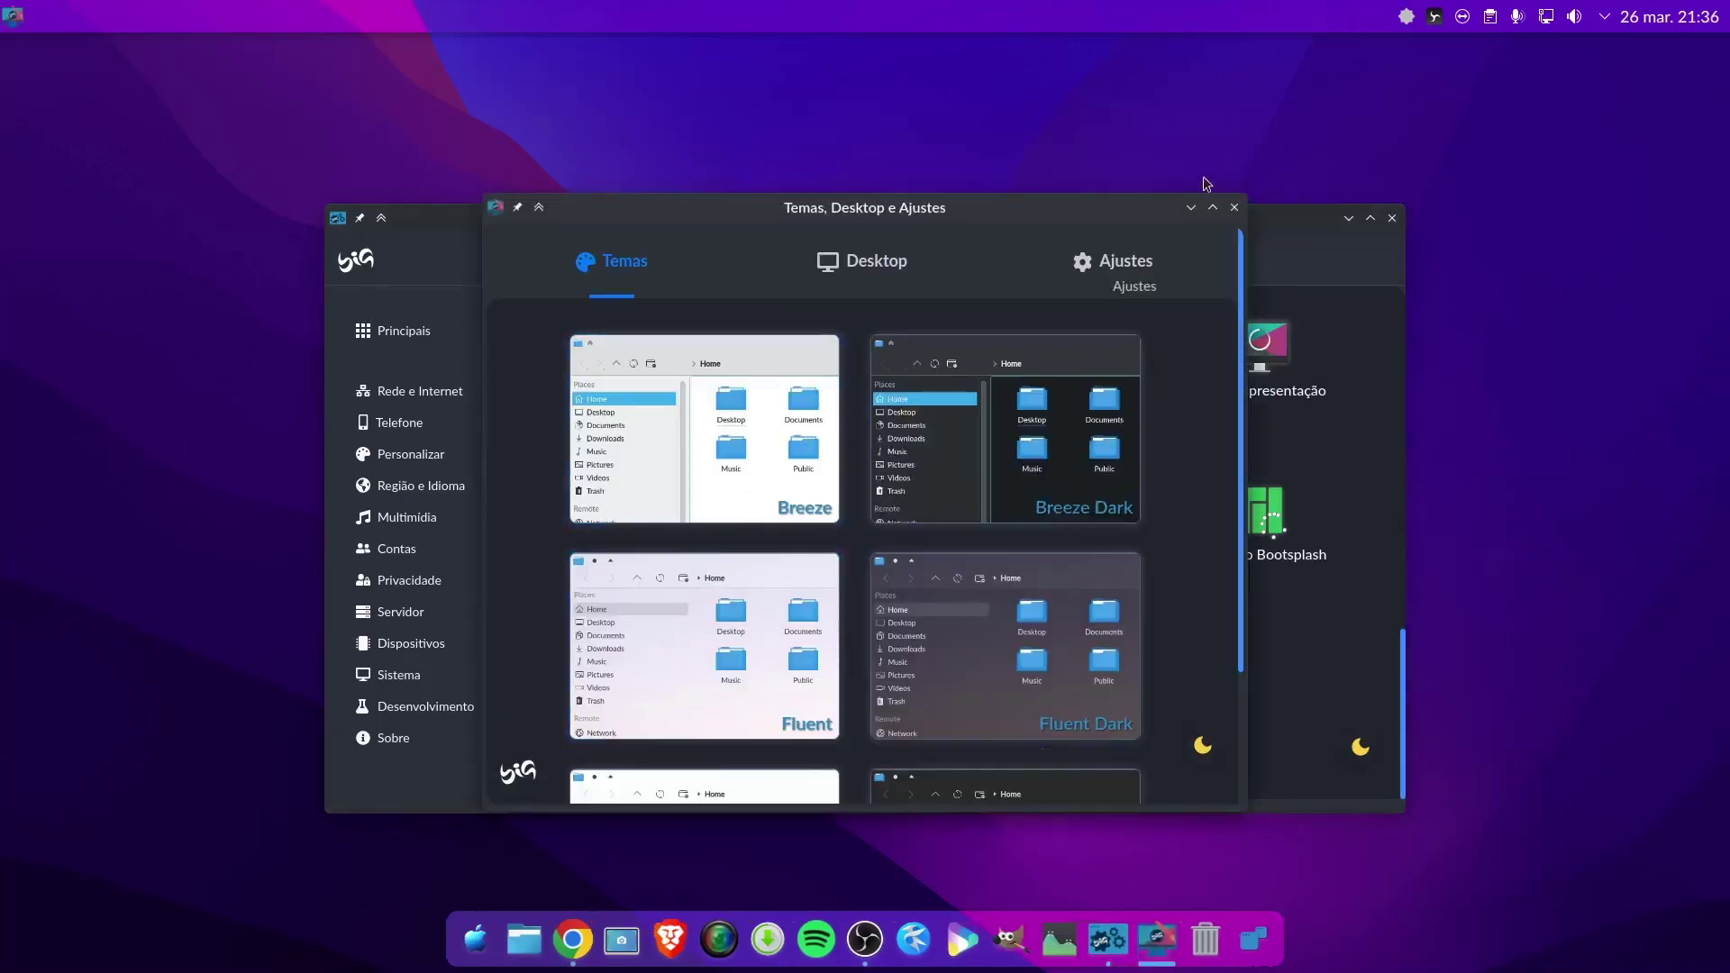
pyautogui.click(1190, 207)
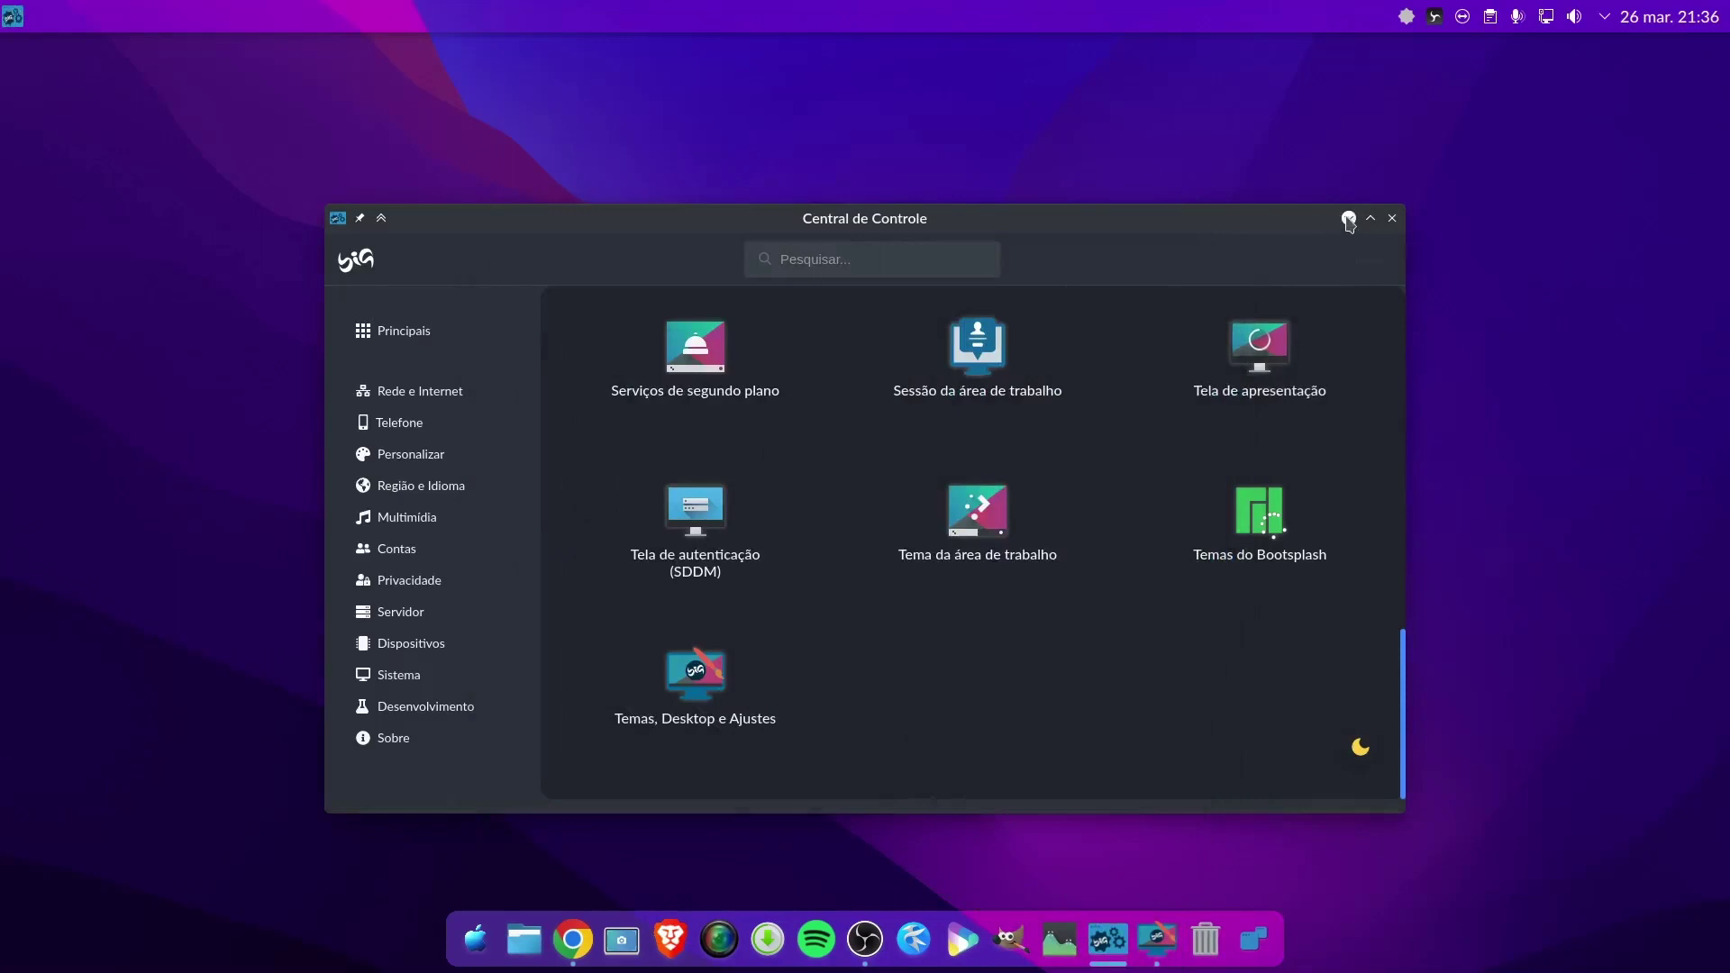
# Open the Efeitos da área de trabalho settings from Central de Controle and find the Borrar effect under Aparência
pyautogui.scroll(5, 803, 429)
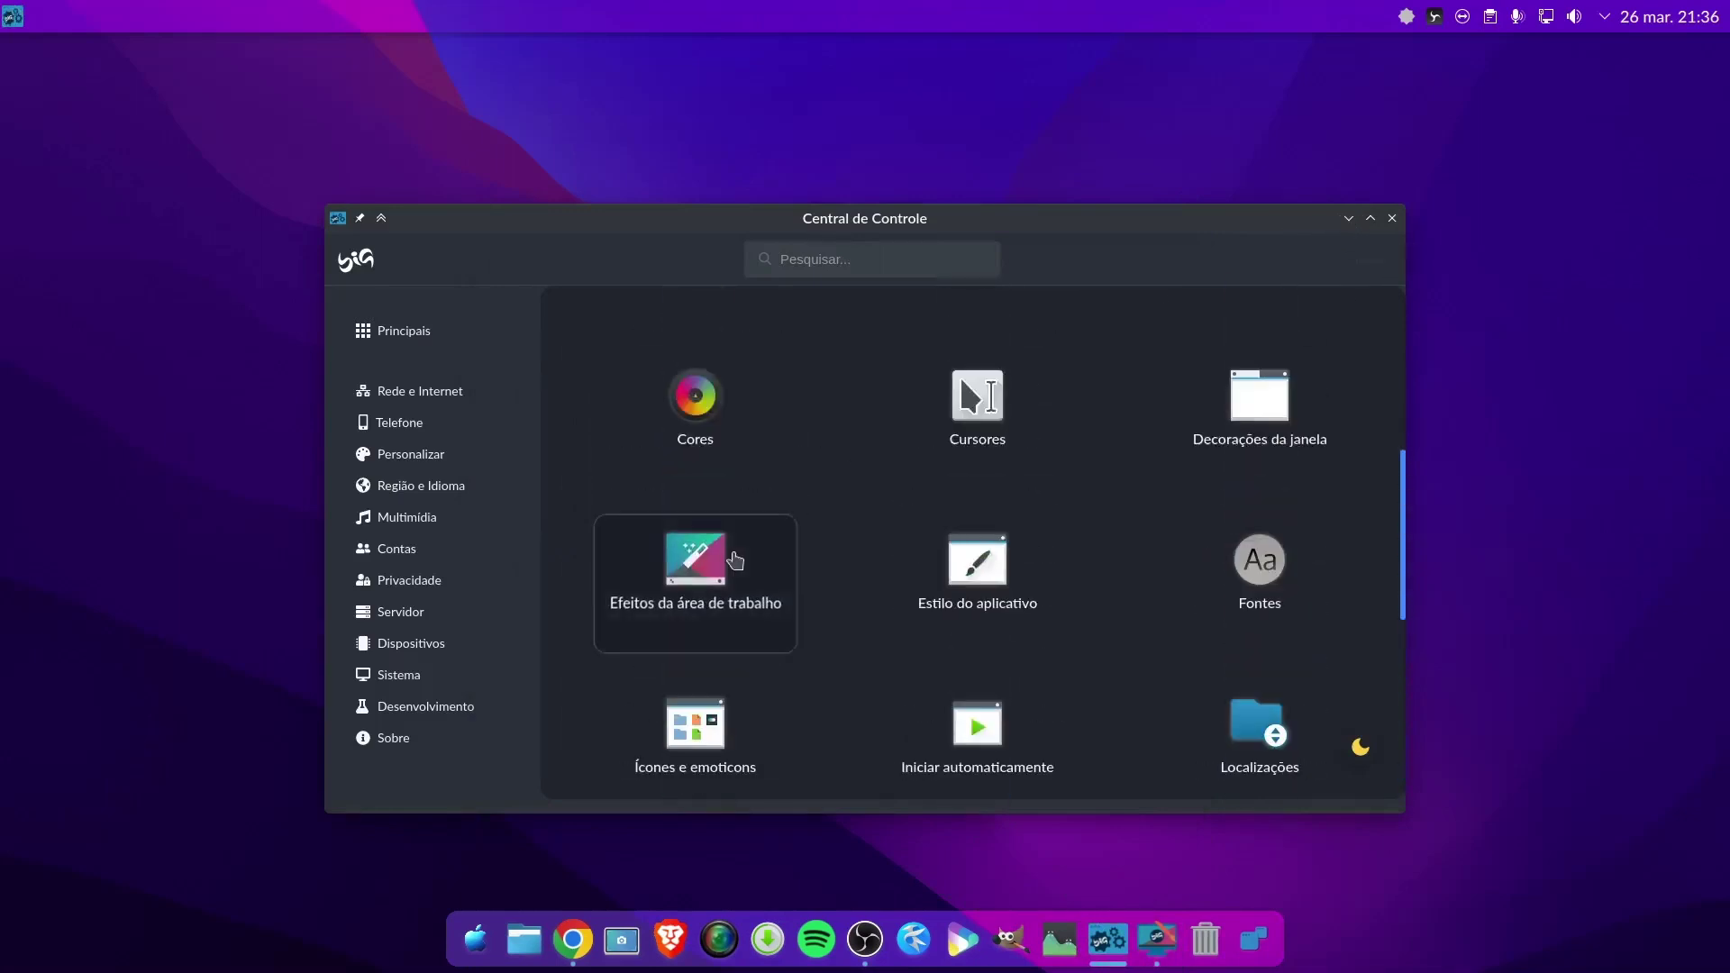
pyautogui.click(734, 561)
pyautogui.scroll(-10, 737, 559)
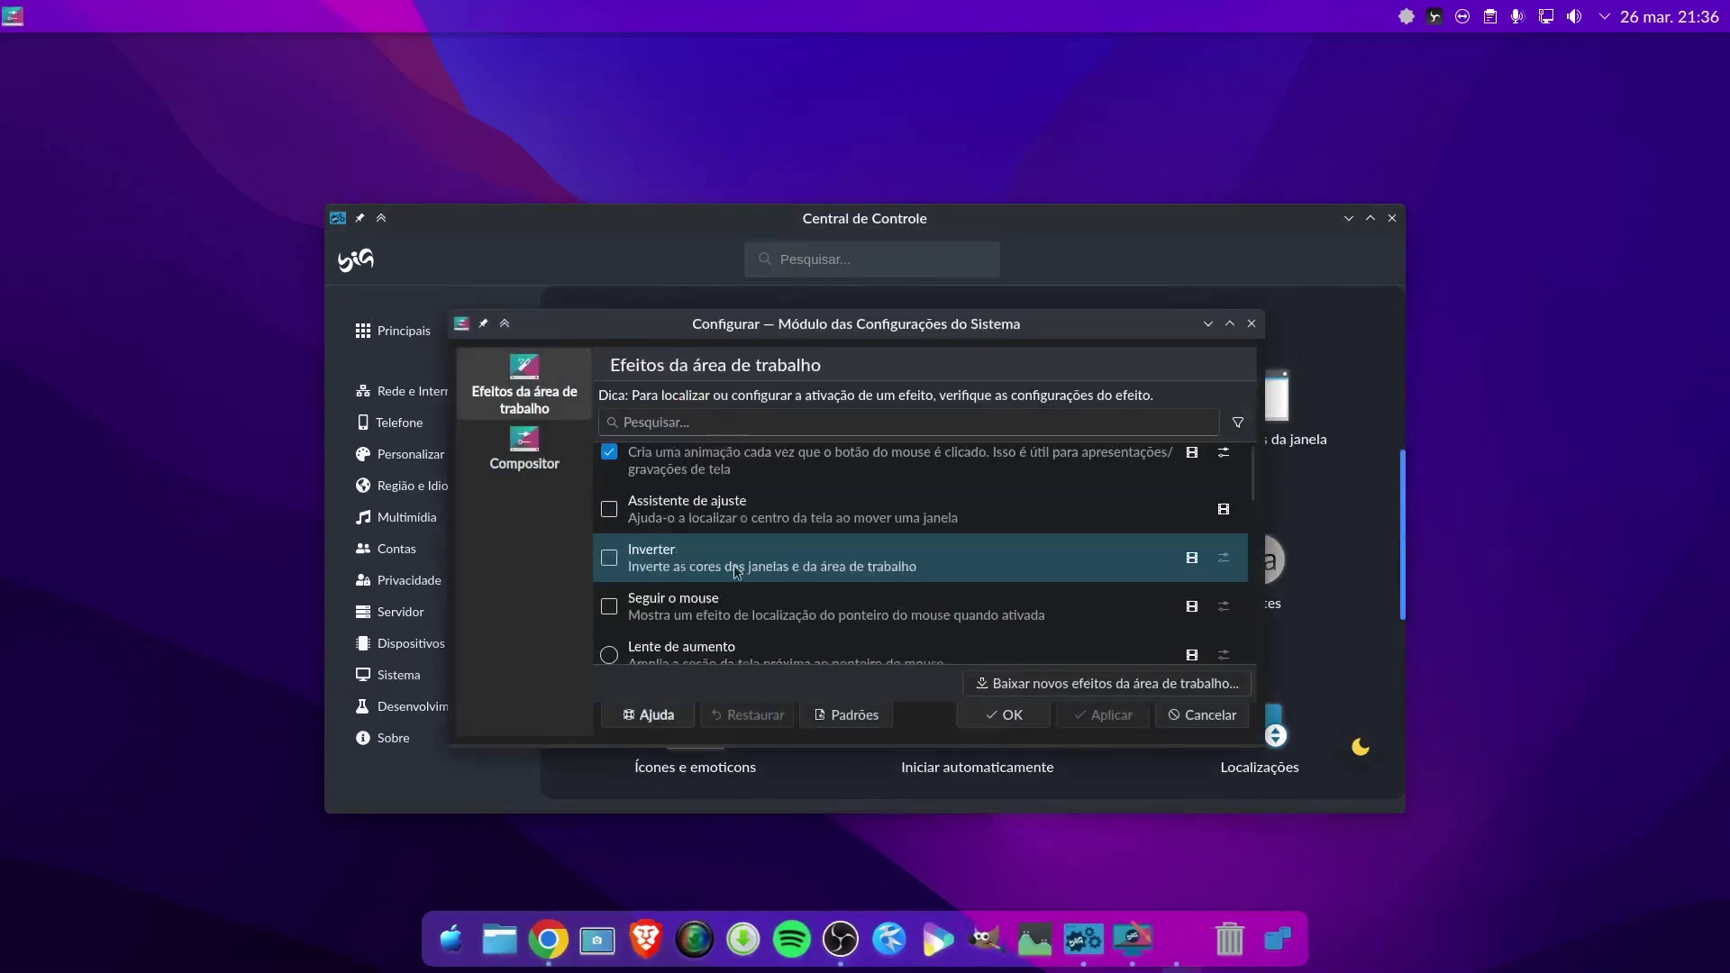
pyautogui.scroll(-6, 739, 586)
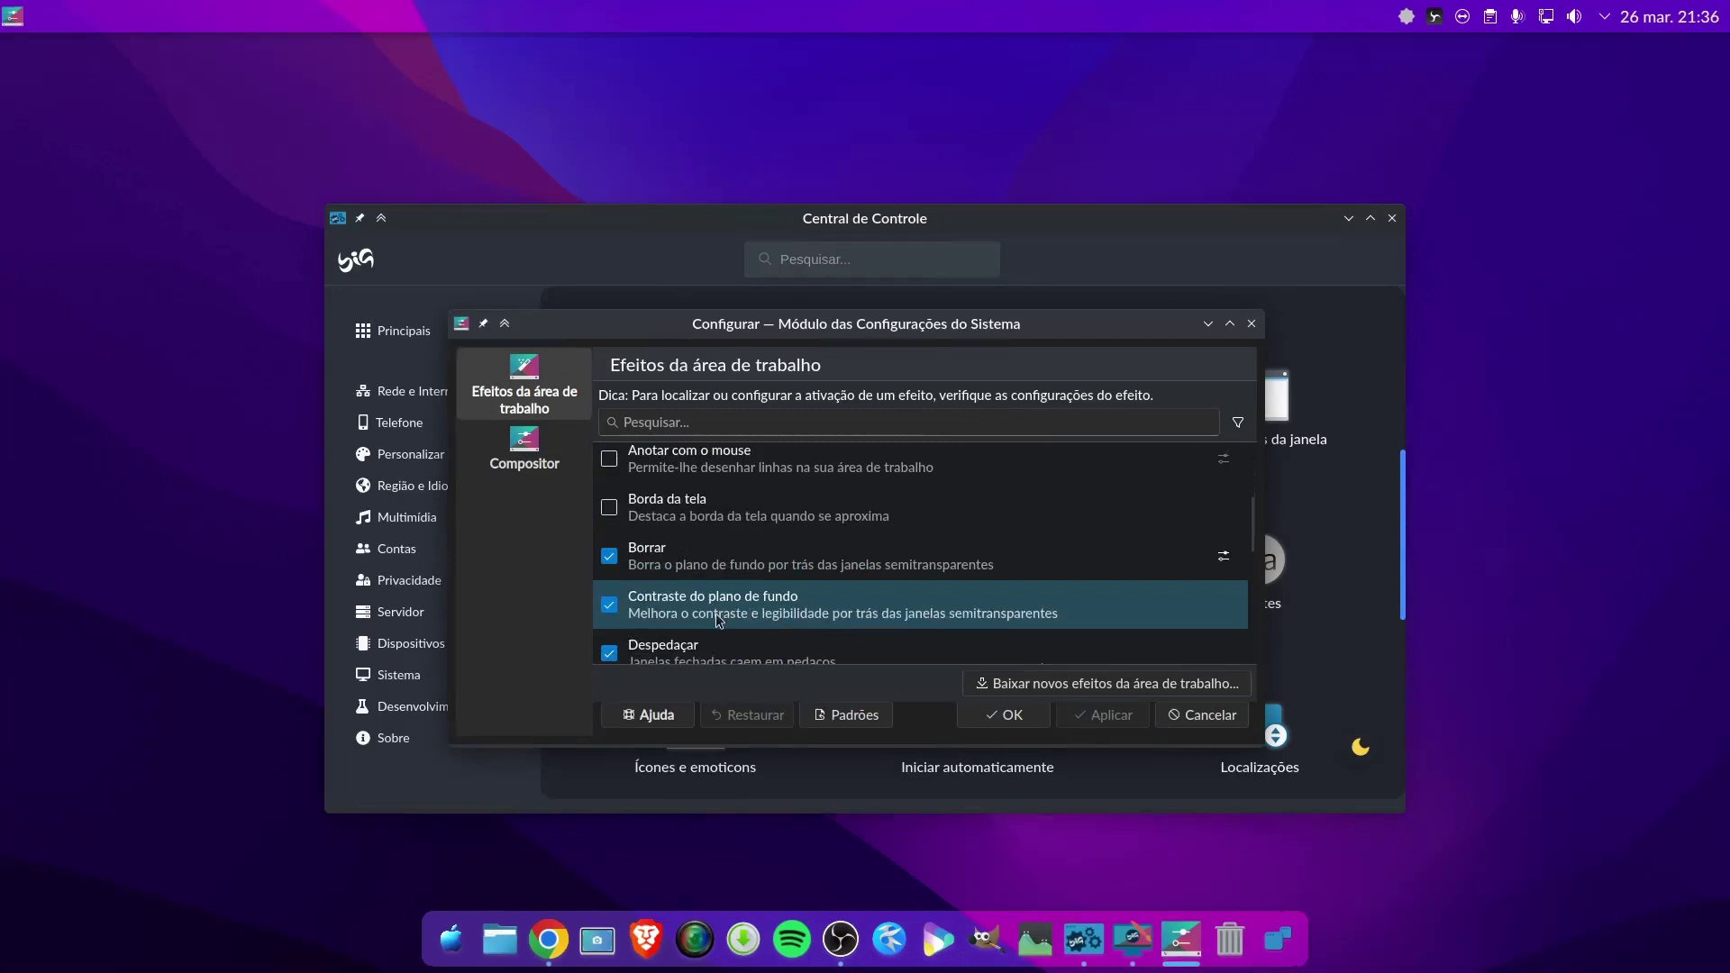
# Switch the Borrar effect off and back on
pyautogui.click(629, 557)
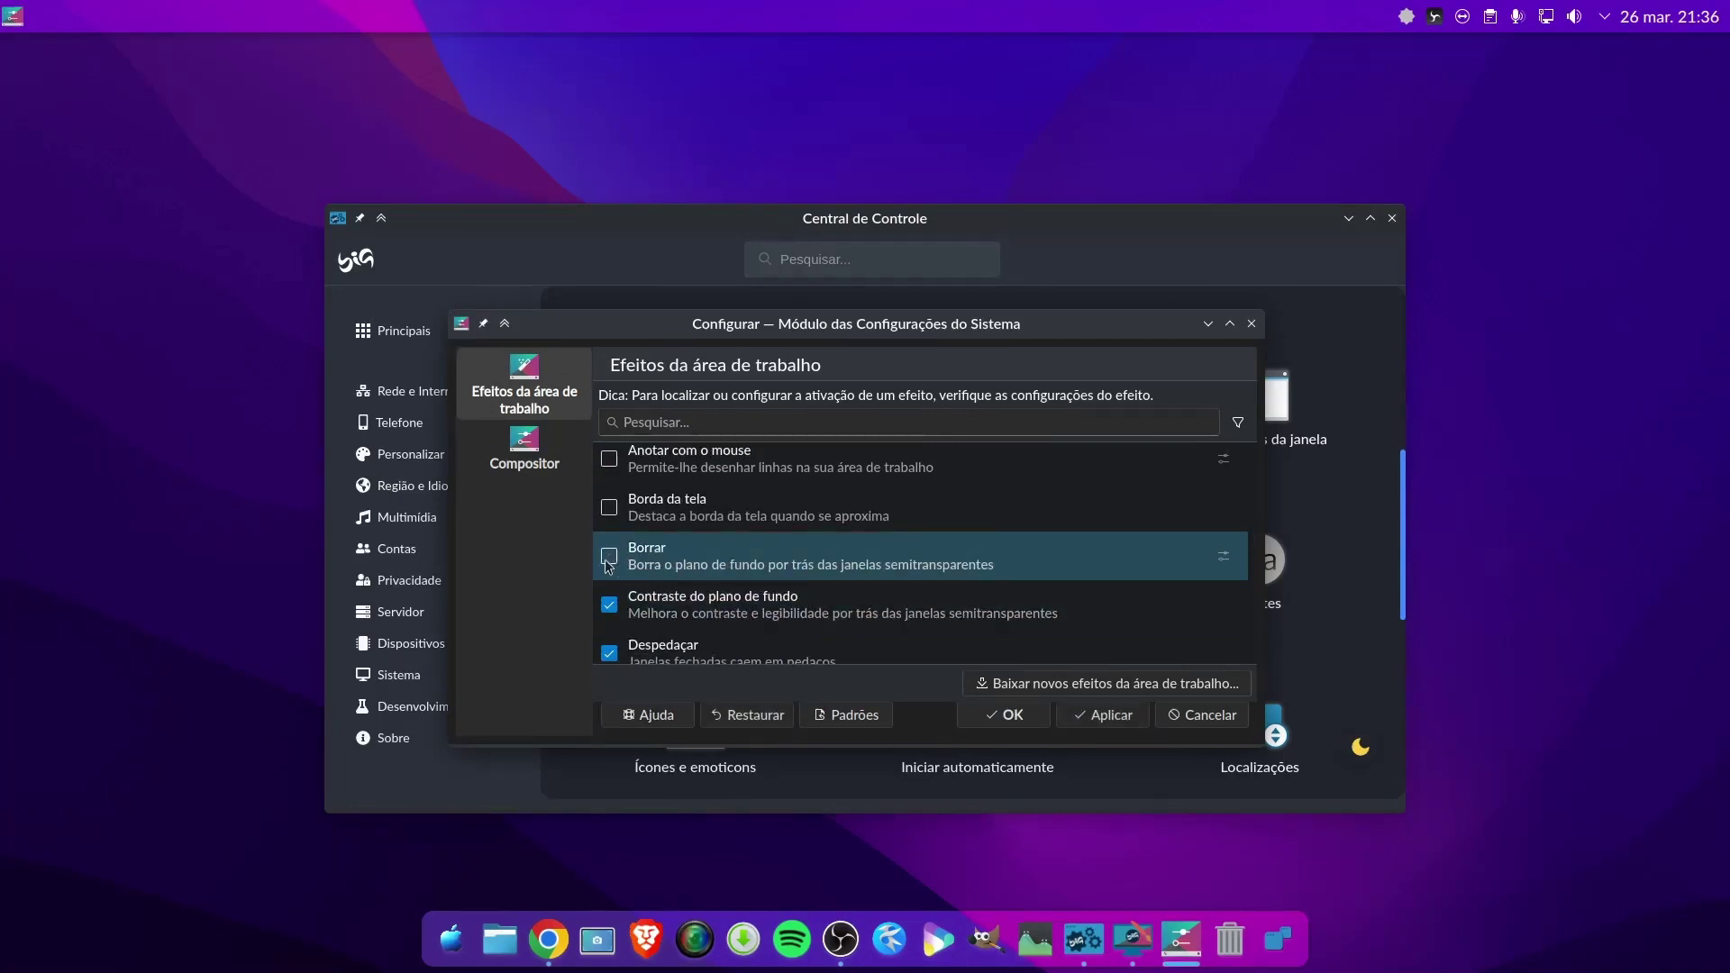
pyautogui.click(609, 556)
pyautogui.click(610, 559)
pyautogui.click(610, 558)
# Raise the Borrar effect's Força do borrado to about the middle of its range and save the desktop effects
pyautogui.click(1231, 560)
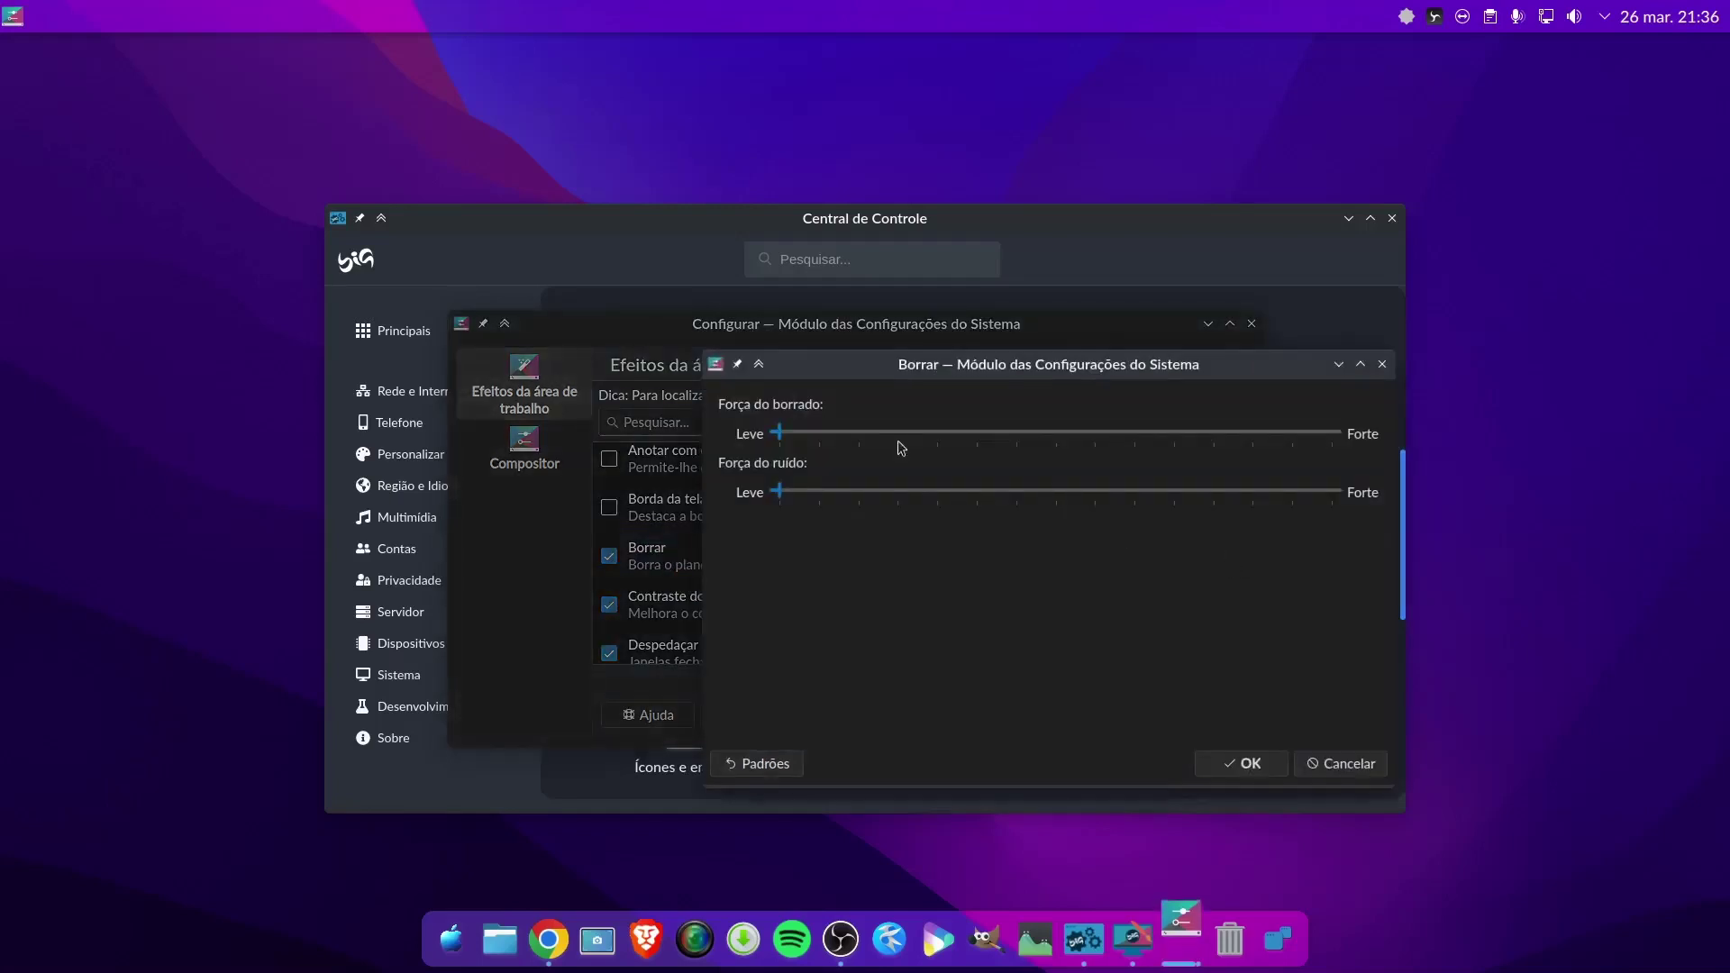
pyautogui.moveTo(781, 436); pyautogui.dragTo(1058, 436)
pyautogui.click(1238, 765)
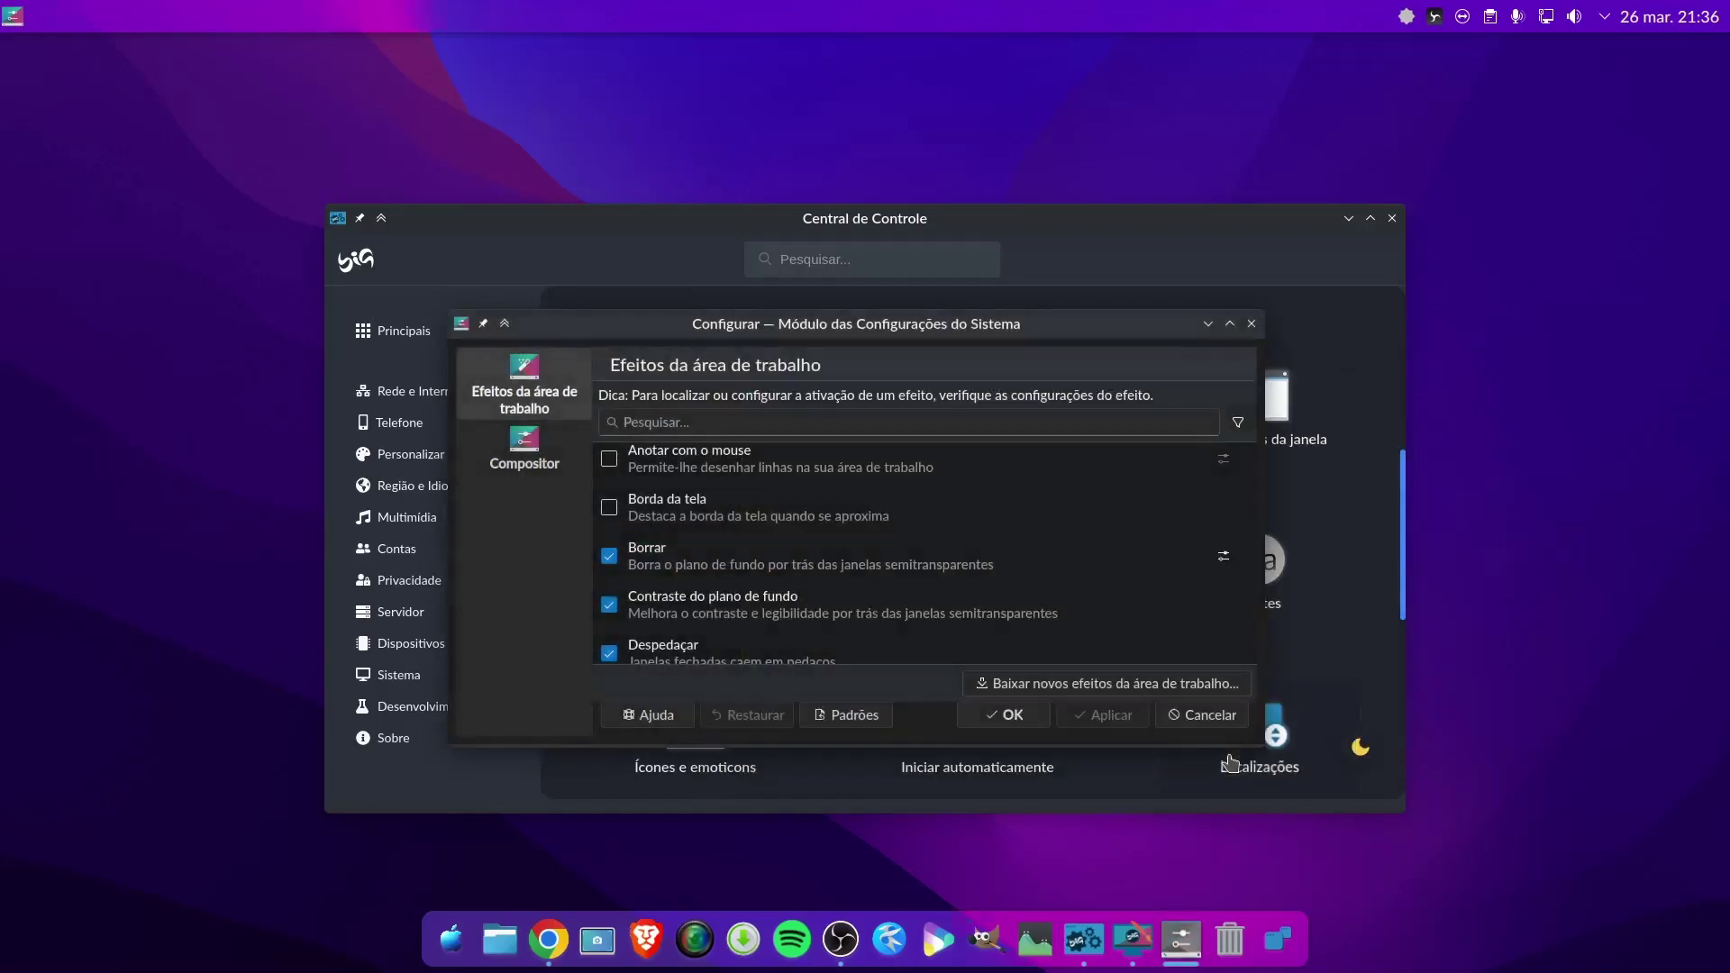
pyautogui.click(1028, 716)
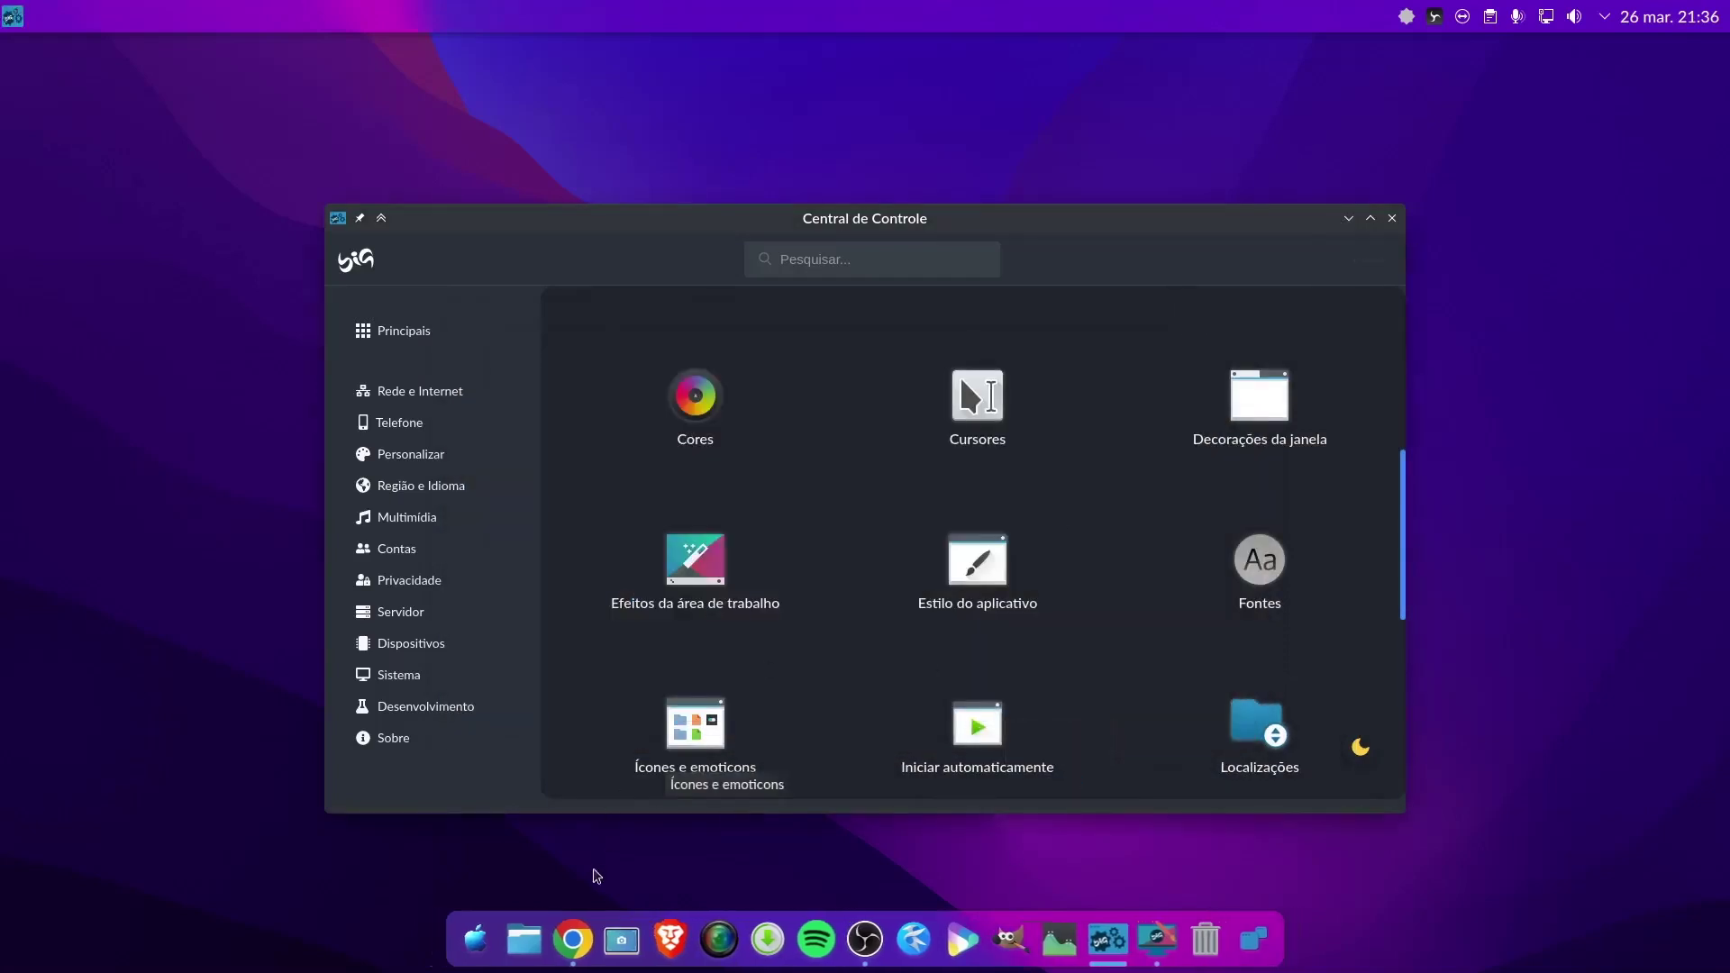
# Check the look of the Dolphin file manager window and close it
pyautogui.click(525, 940)
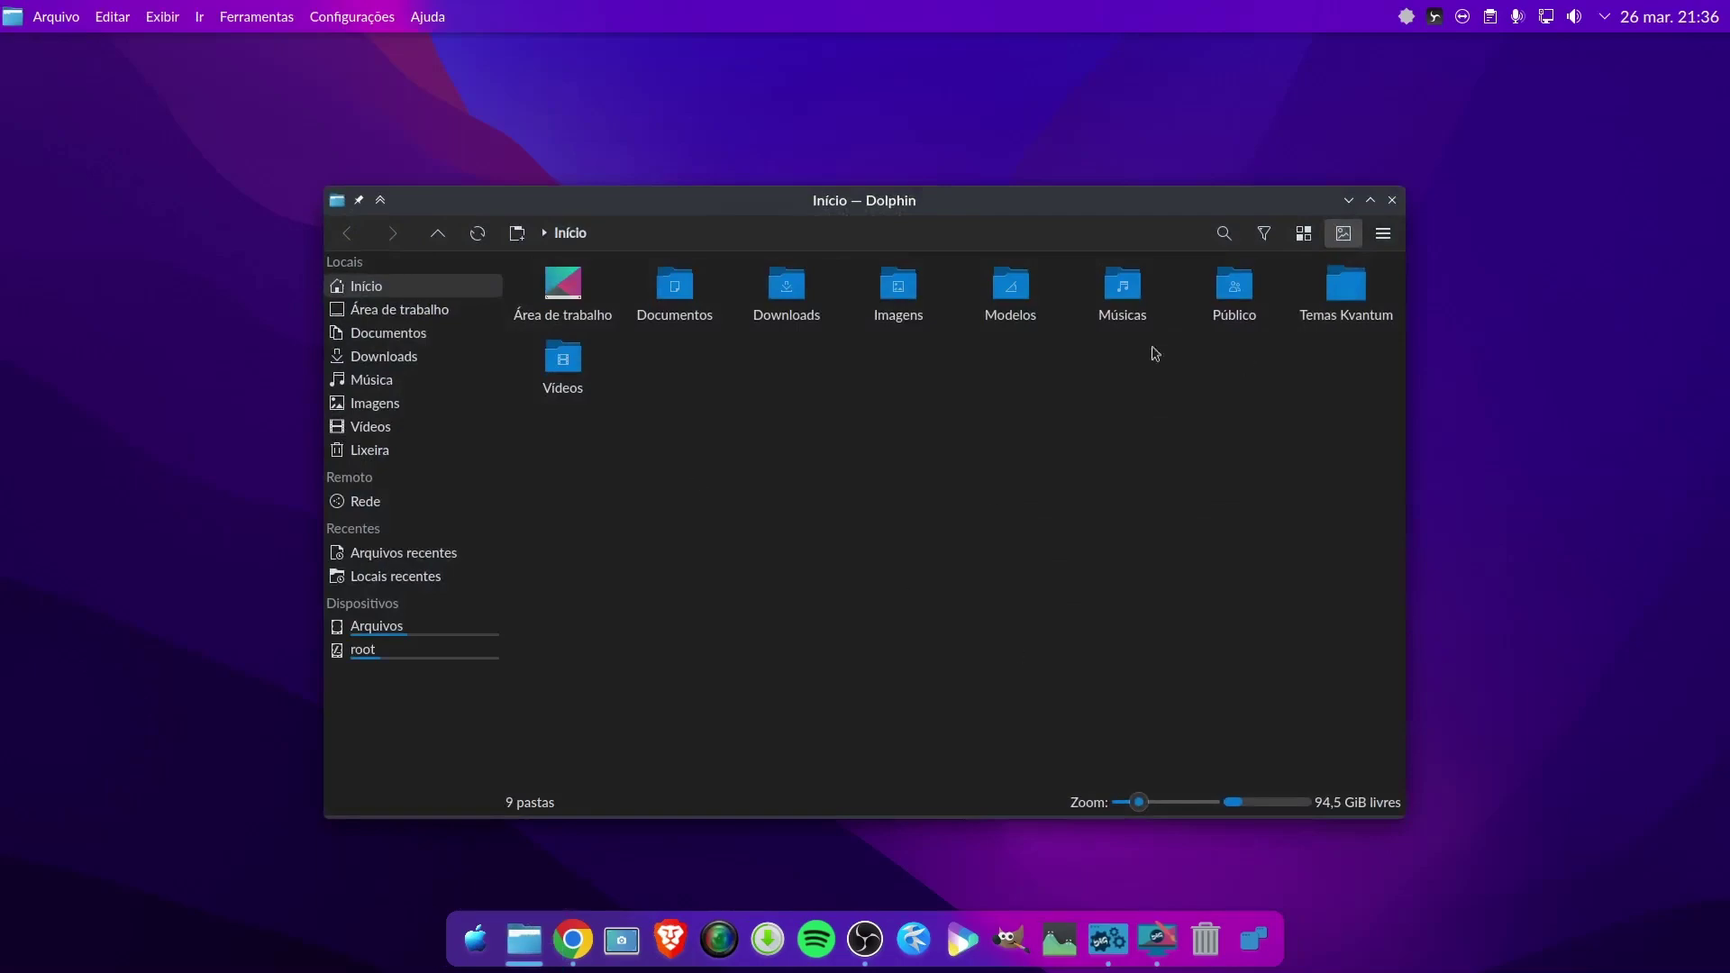
pyautogui.click(1393, 200)
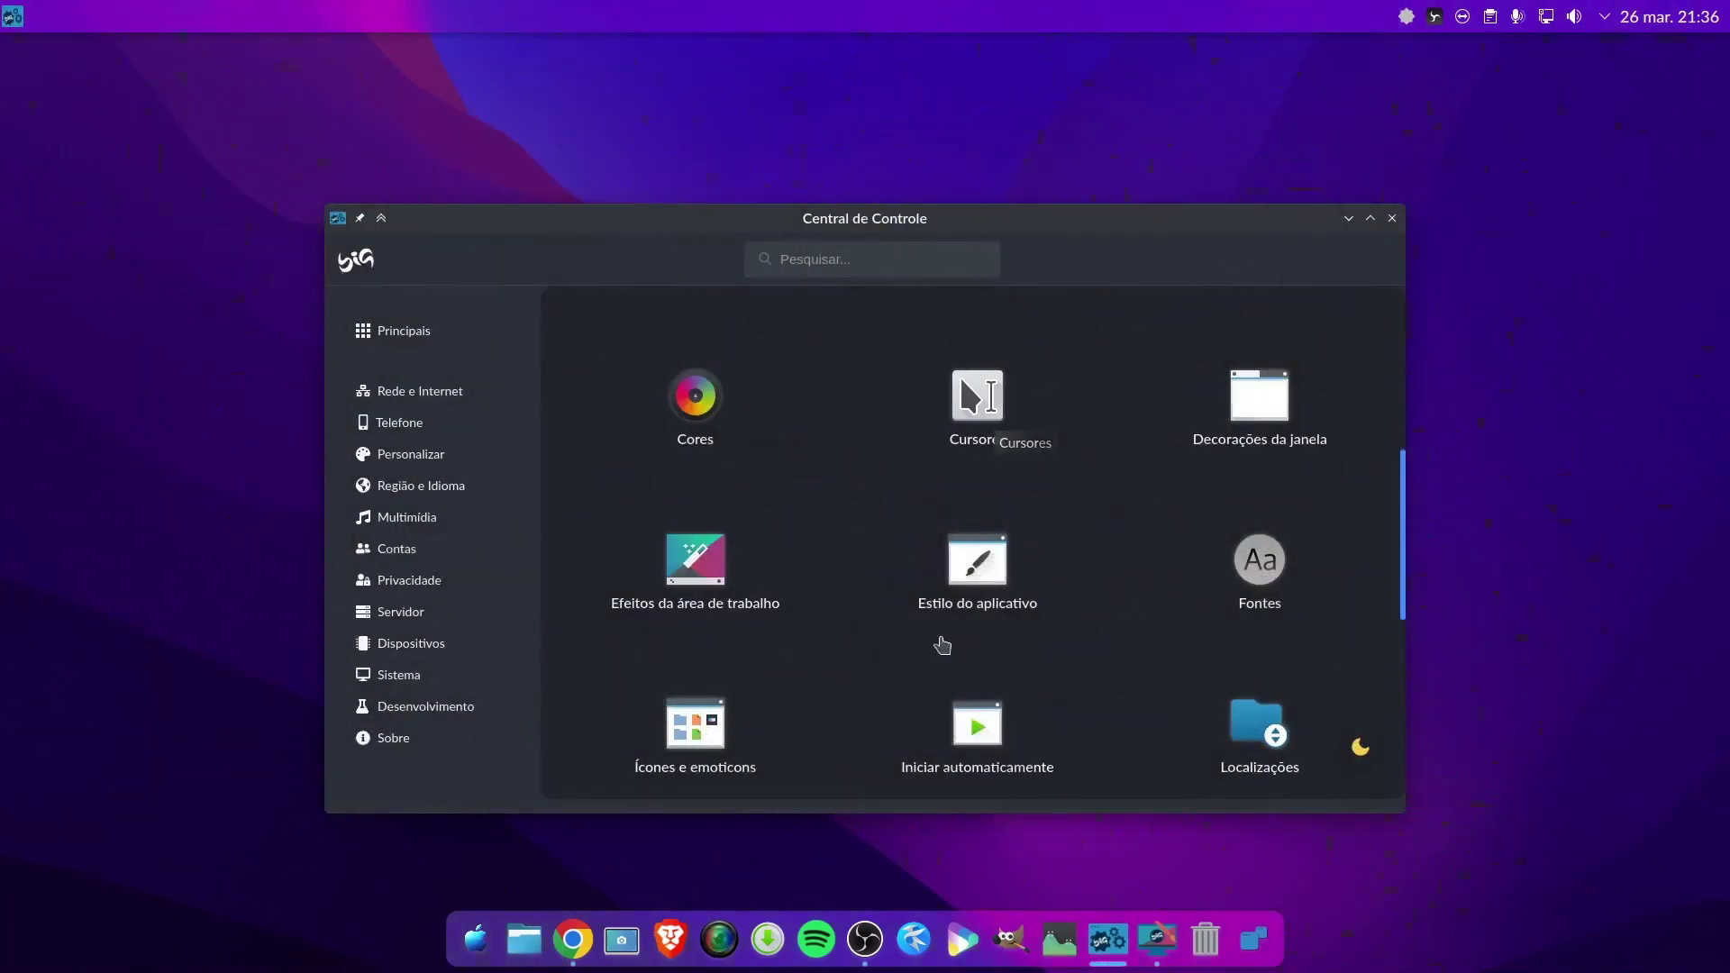
# Reopen the Efeitos da área de trabalho settings, lower the Borrar effect's Força do borrado to its lightest level, and save
pyautogui.click(703, 581)
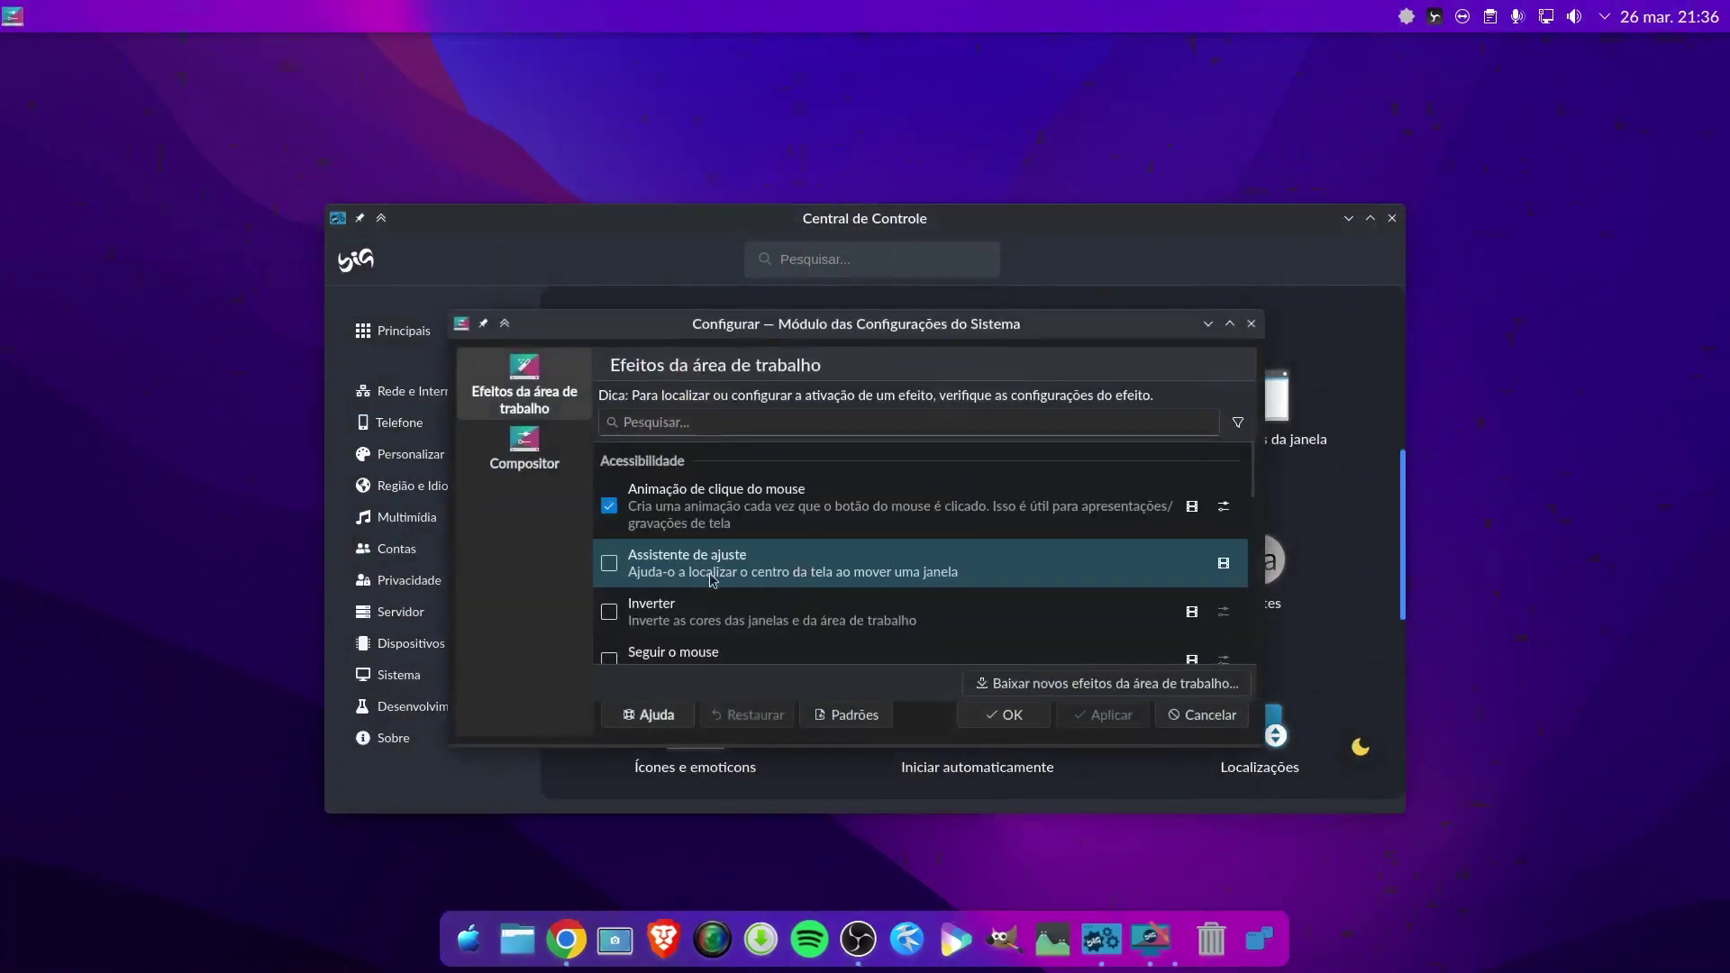
pyautogui.scroll(-6, 720, 595)
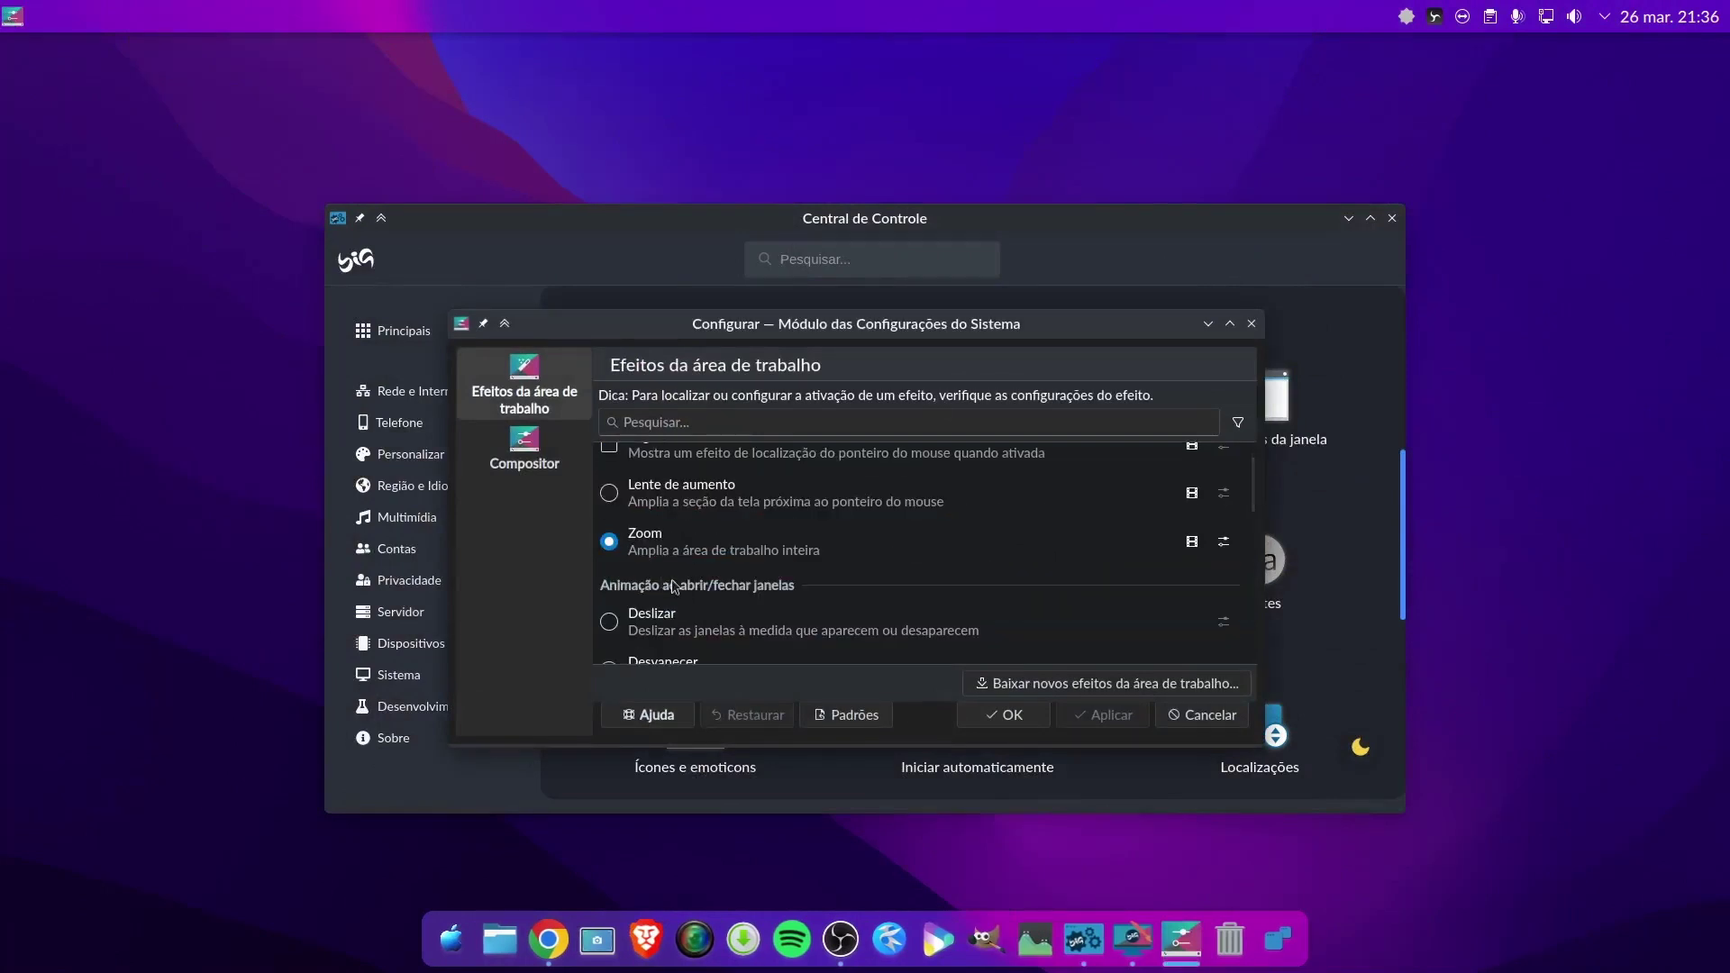
pyautogui.scroll(-6, 685, 608)
pyautogui.scroll(-2, 667, 617)
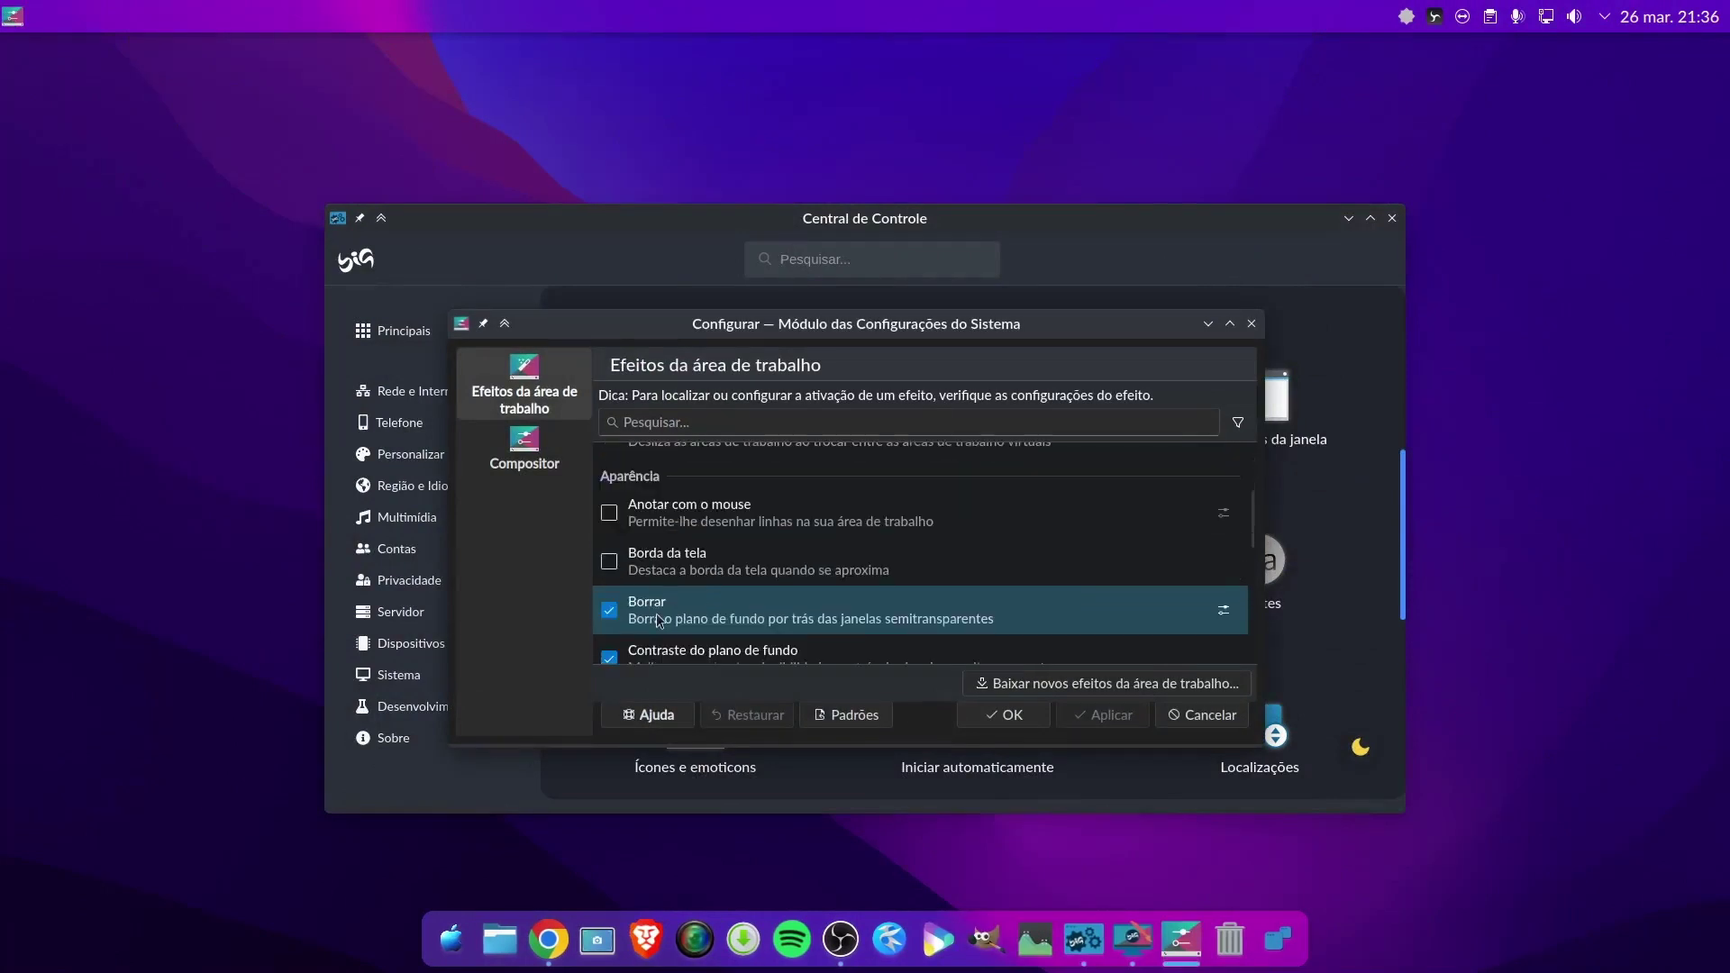
pyautogui.click(1224, 610)
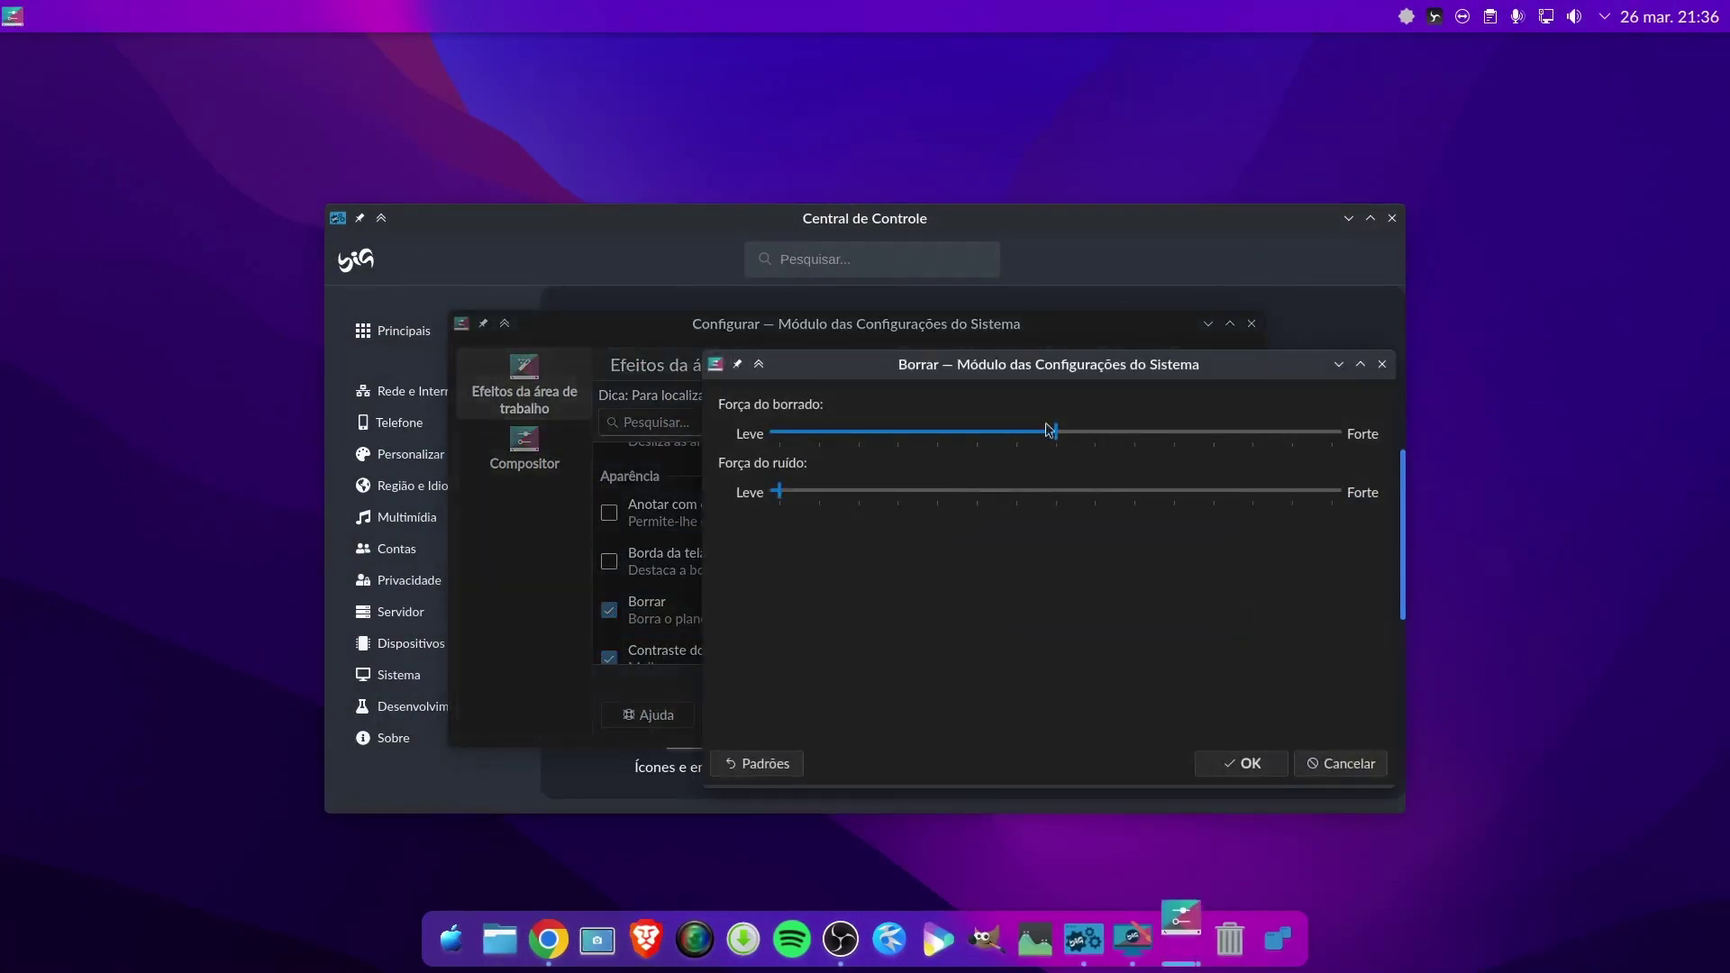
pyautogui.moveTo(1054, 434); pyautogui.dragTo(777, 435)
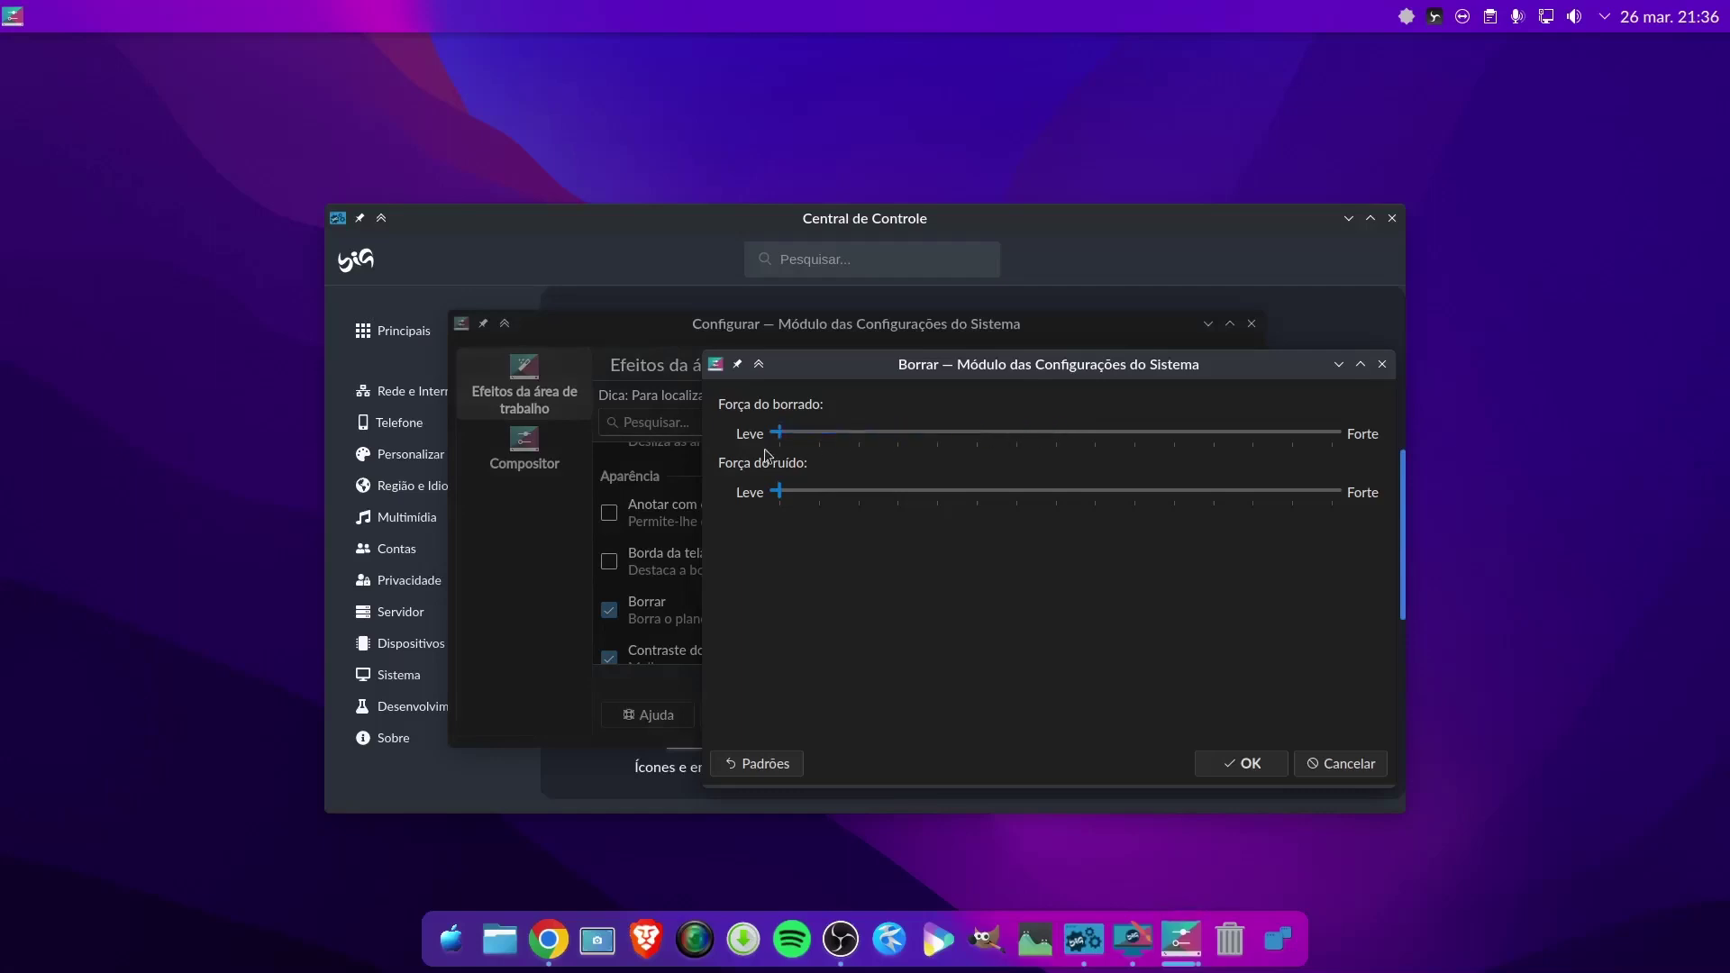
pyautogui.click(1240, 762)
pyautogui.click(1006, 712)
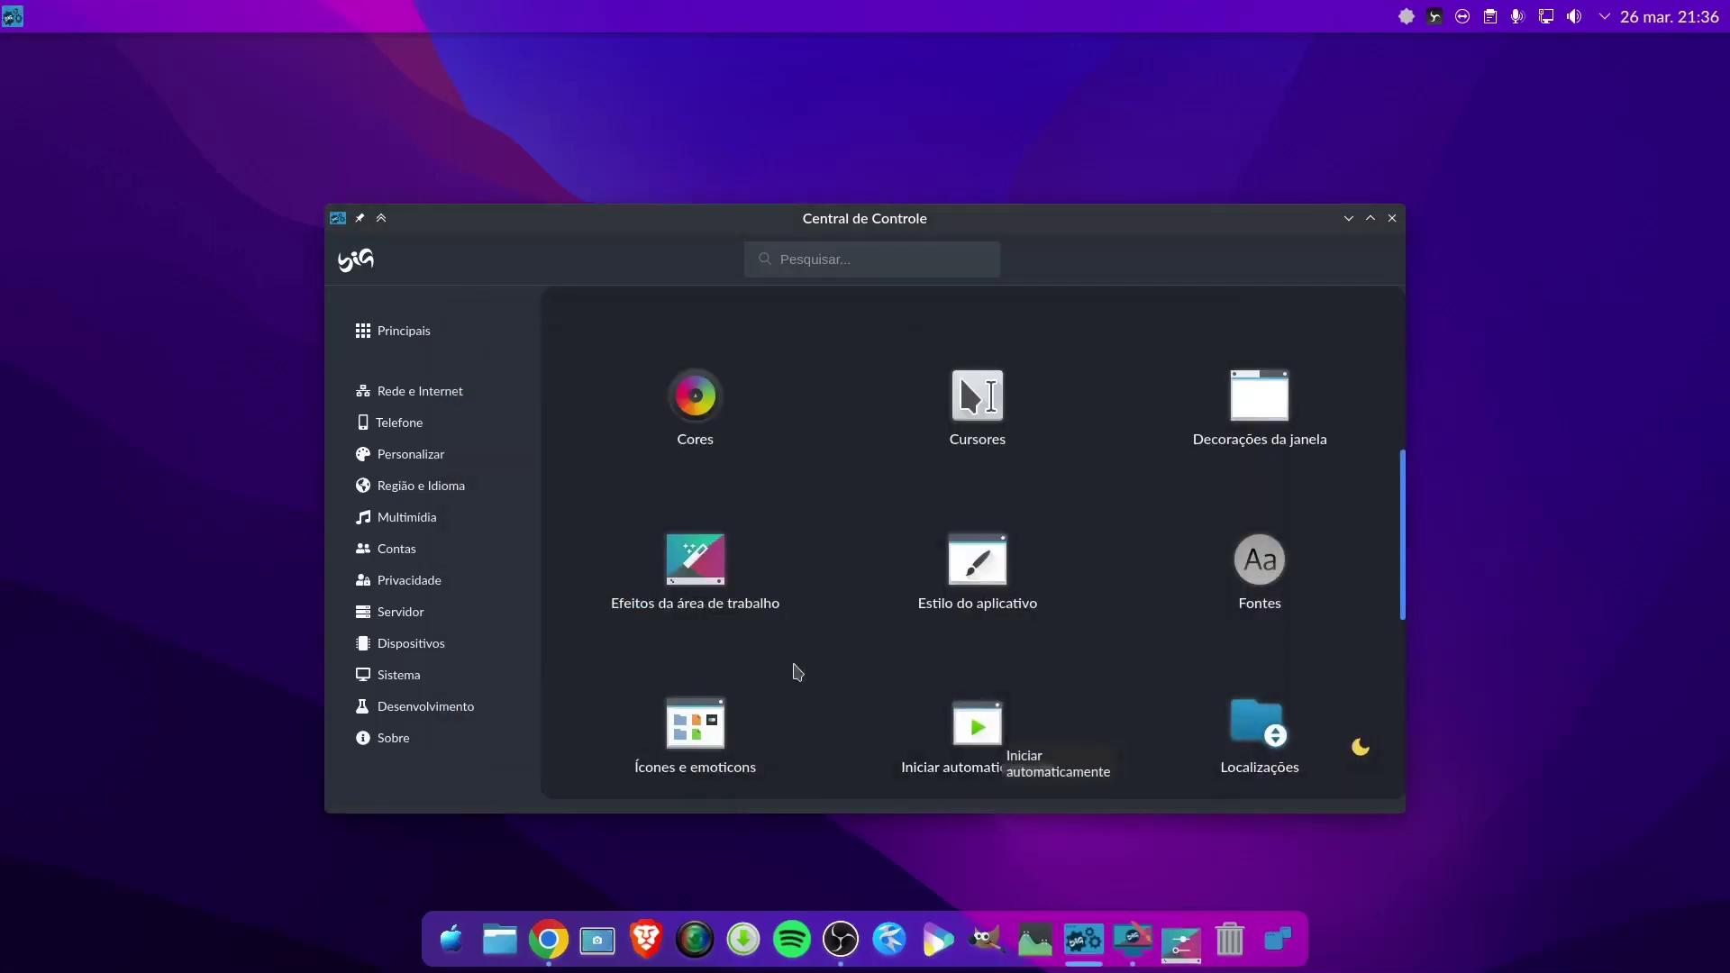
# Apply the Fluent Dark theme from Temas, Desktop e Ajustes and dismiss the notice about restarting the session
pyautogui.scroll(-2, 700, 622)
pyautogui.click(1162, 943)
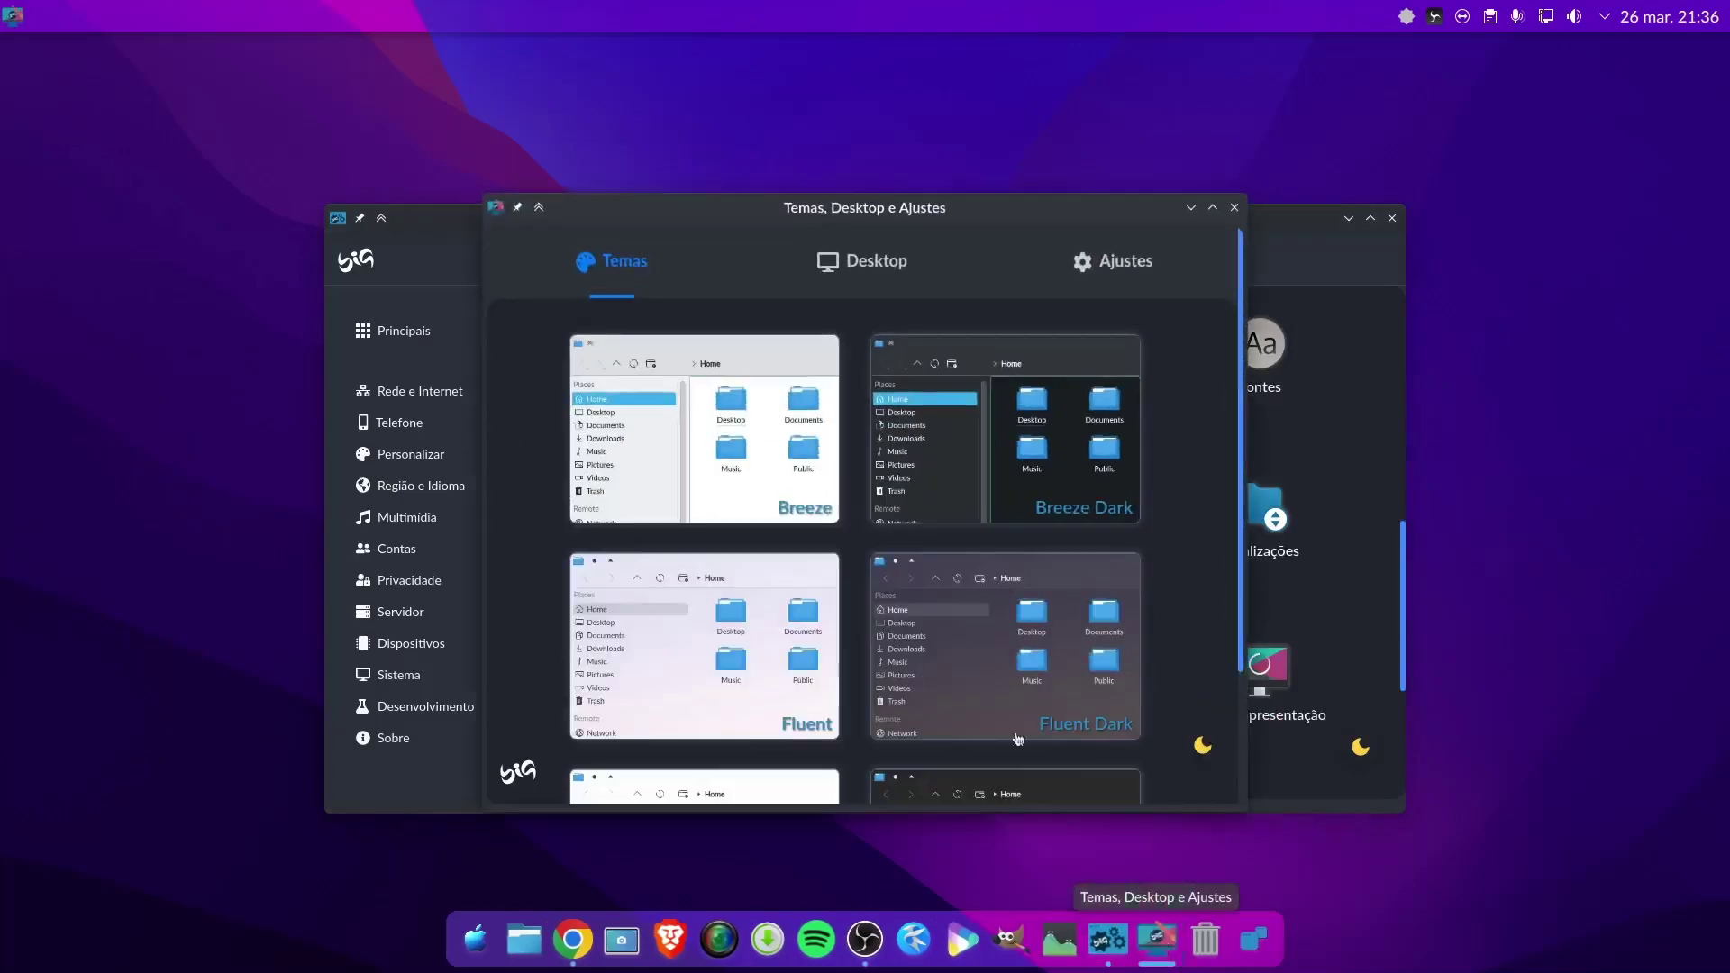
pyautogui.click(1059, 645)
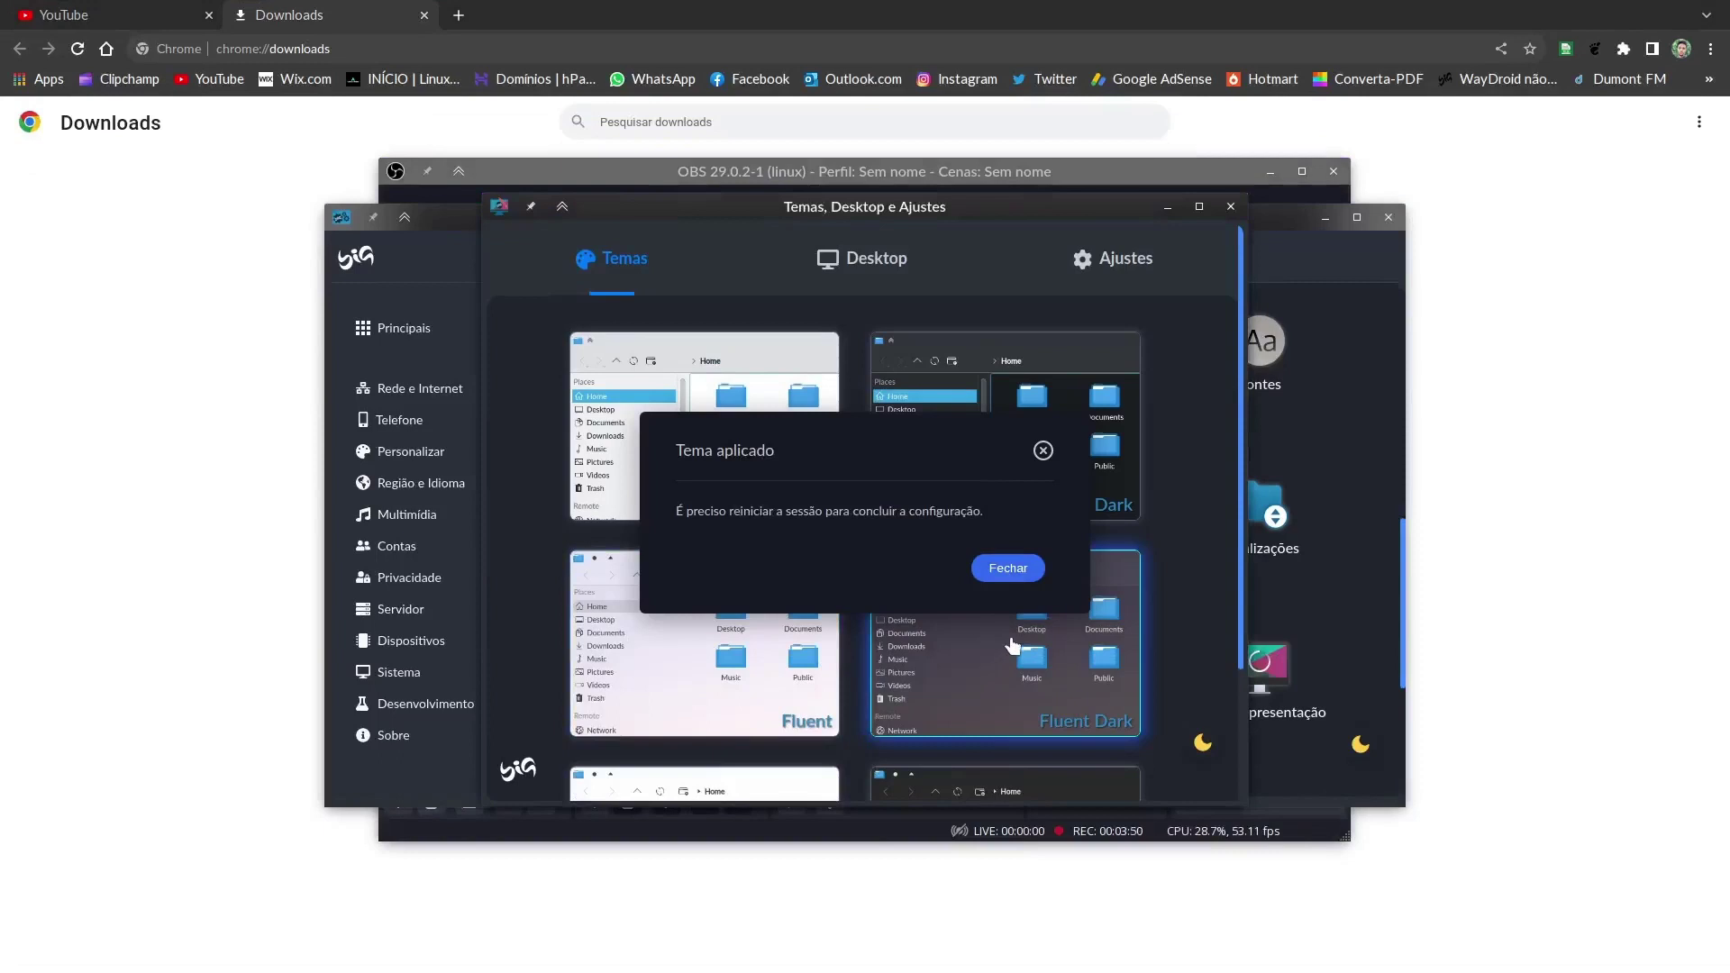
pyautogui.click(1008, 573)
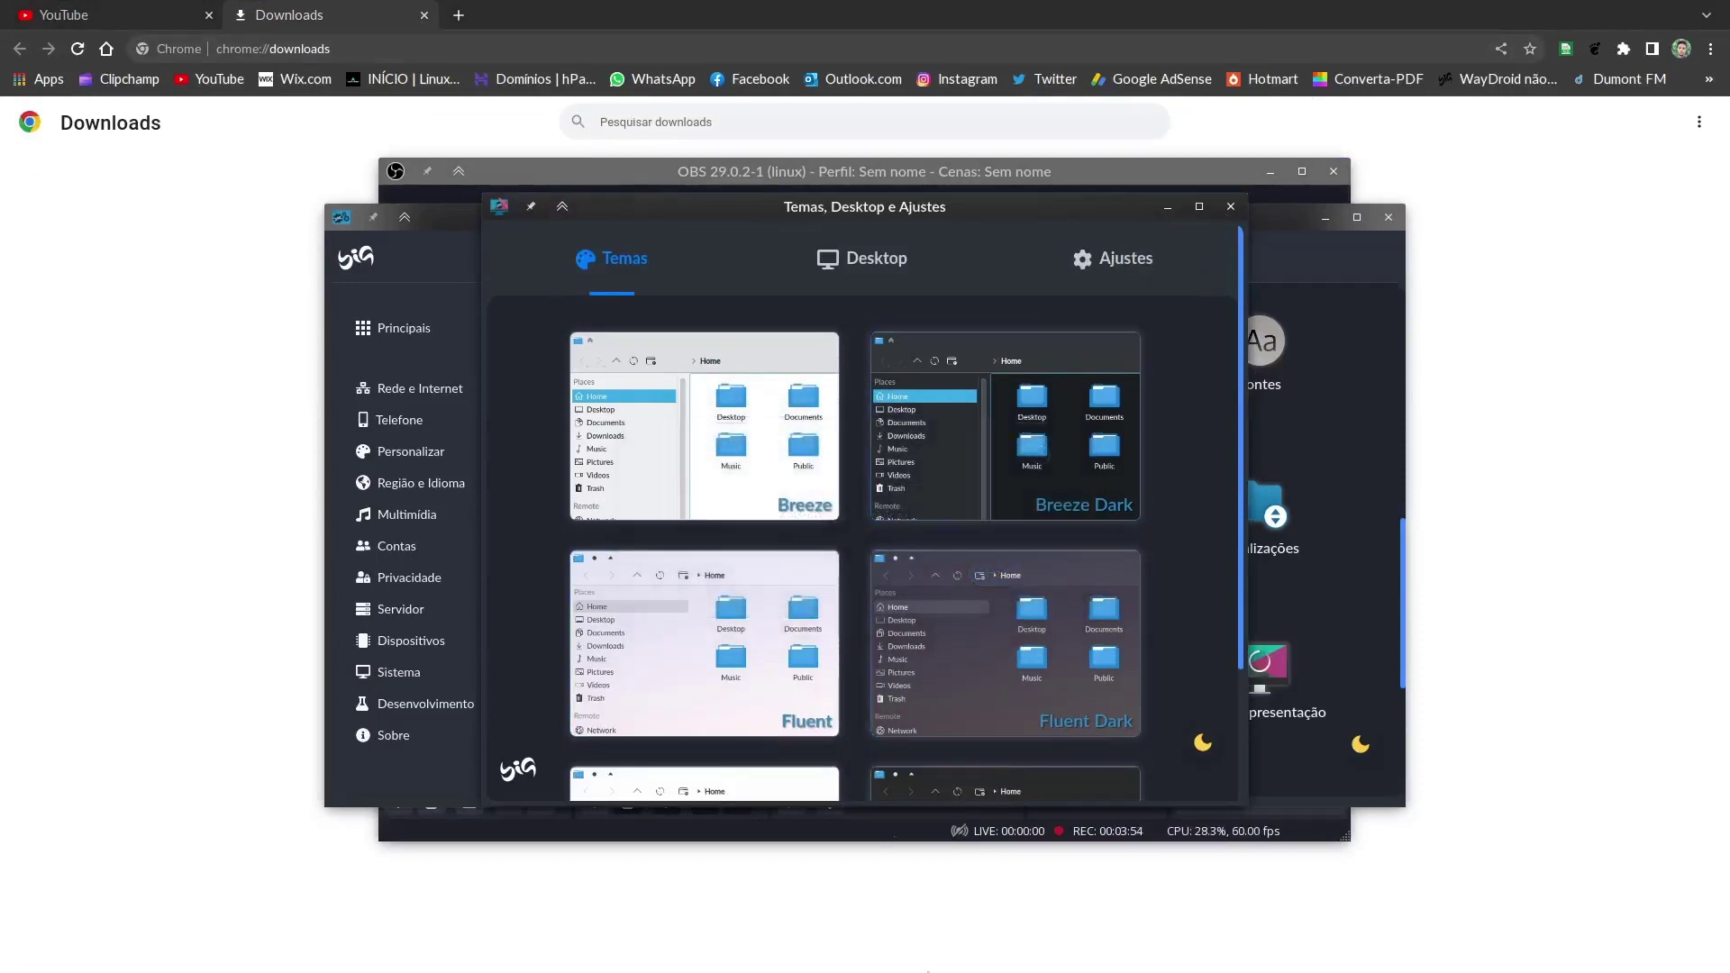
# Close the theme and Central de Controle windows, and minimize OBS and Chrome to clear the desktop
pyautogui.click(1231, 208)
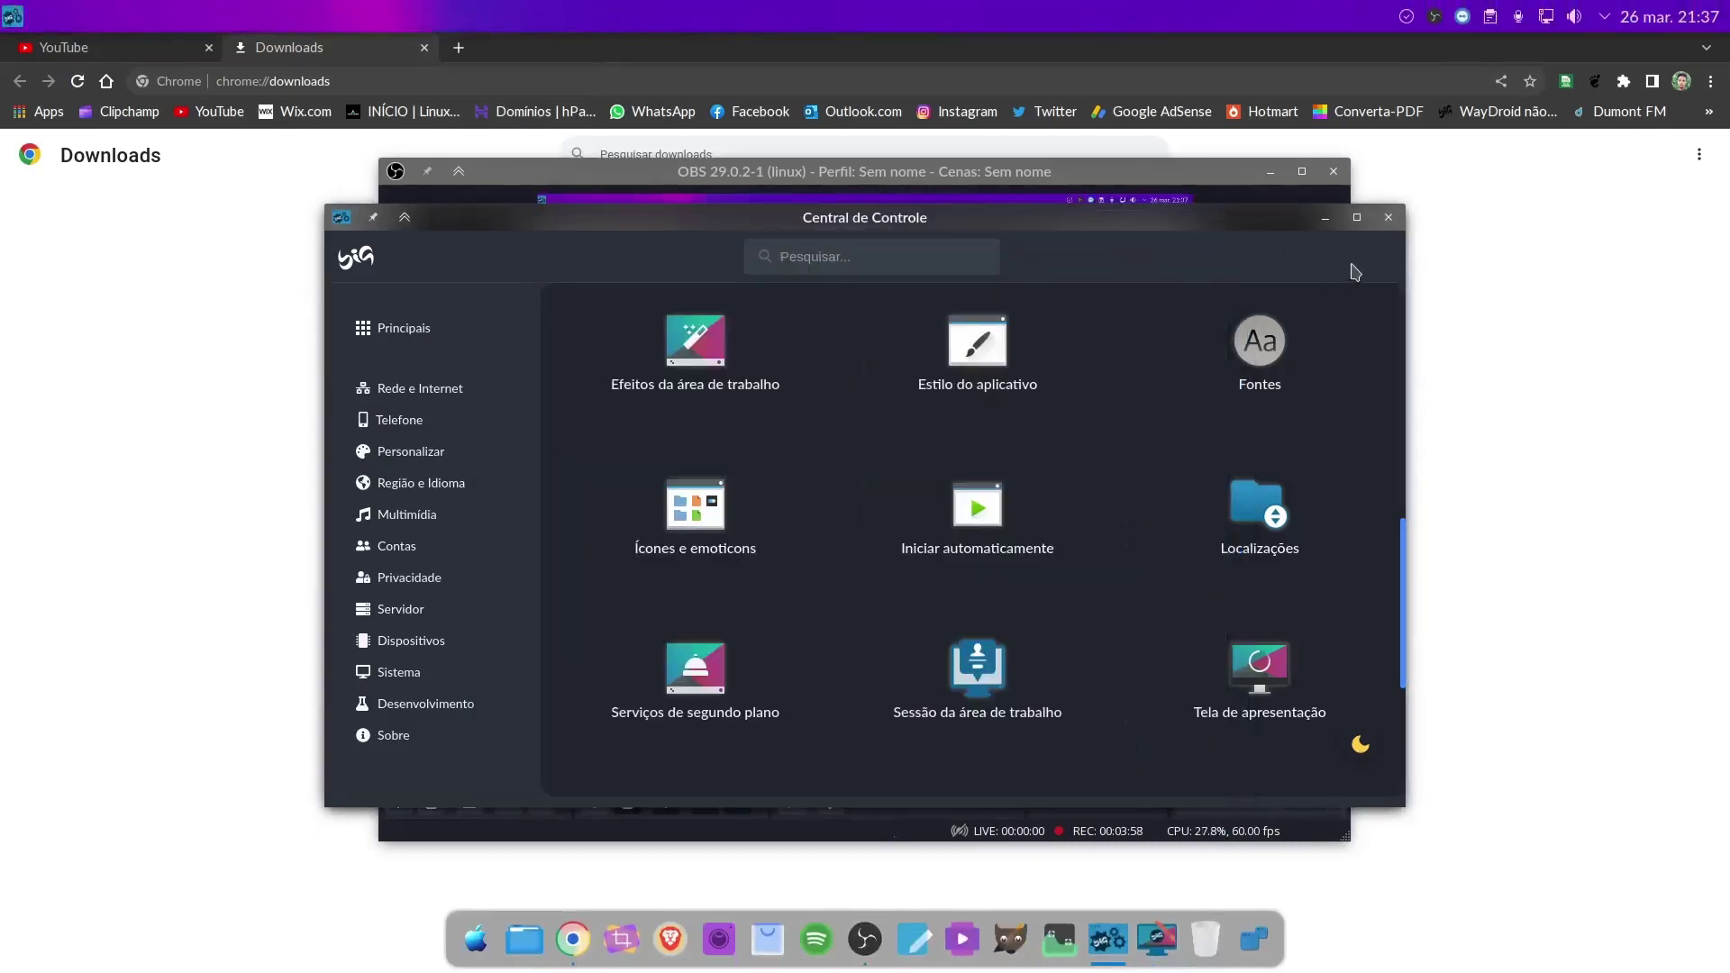
pyautogui.click(1388, 217)
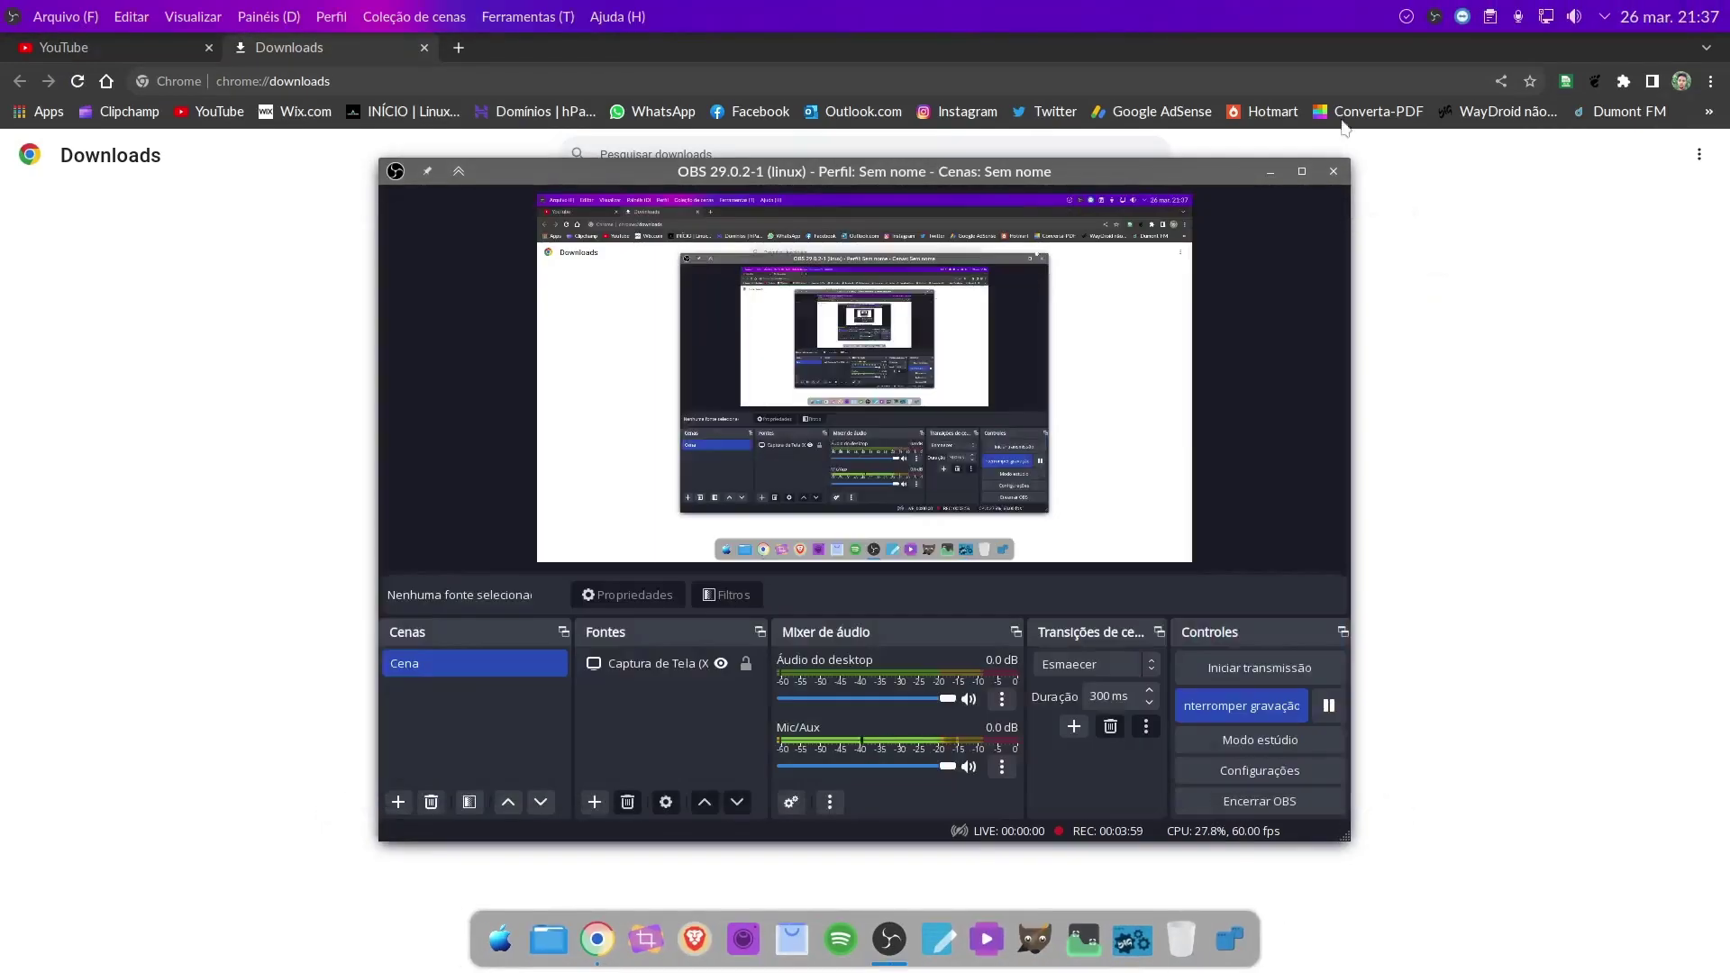
pyautogui.click(1271, 171)
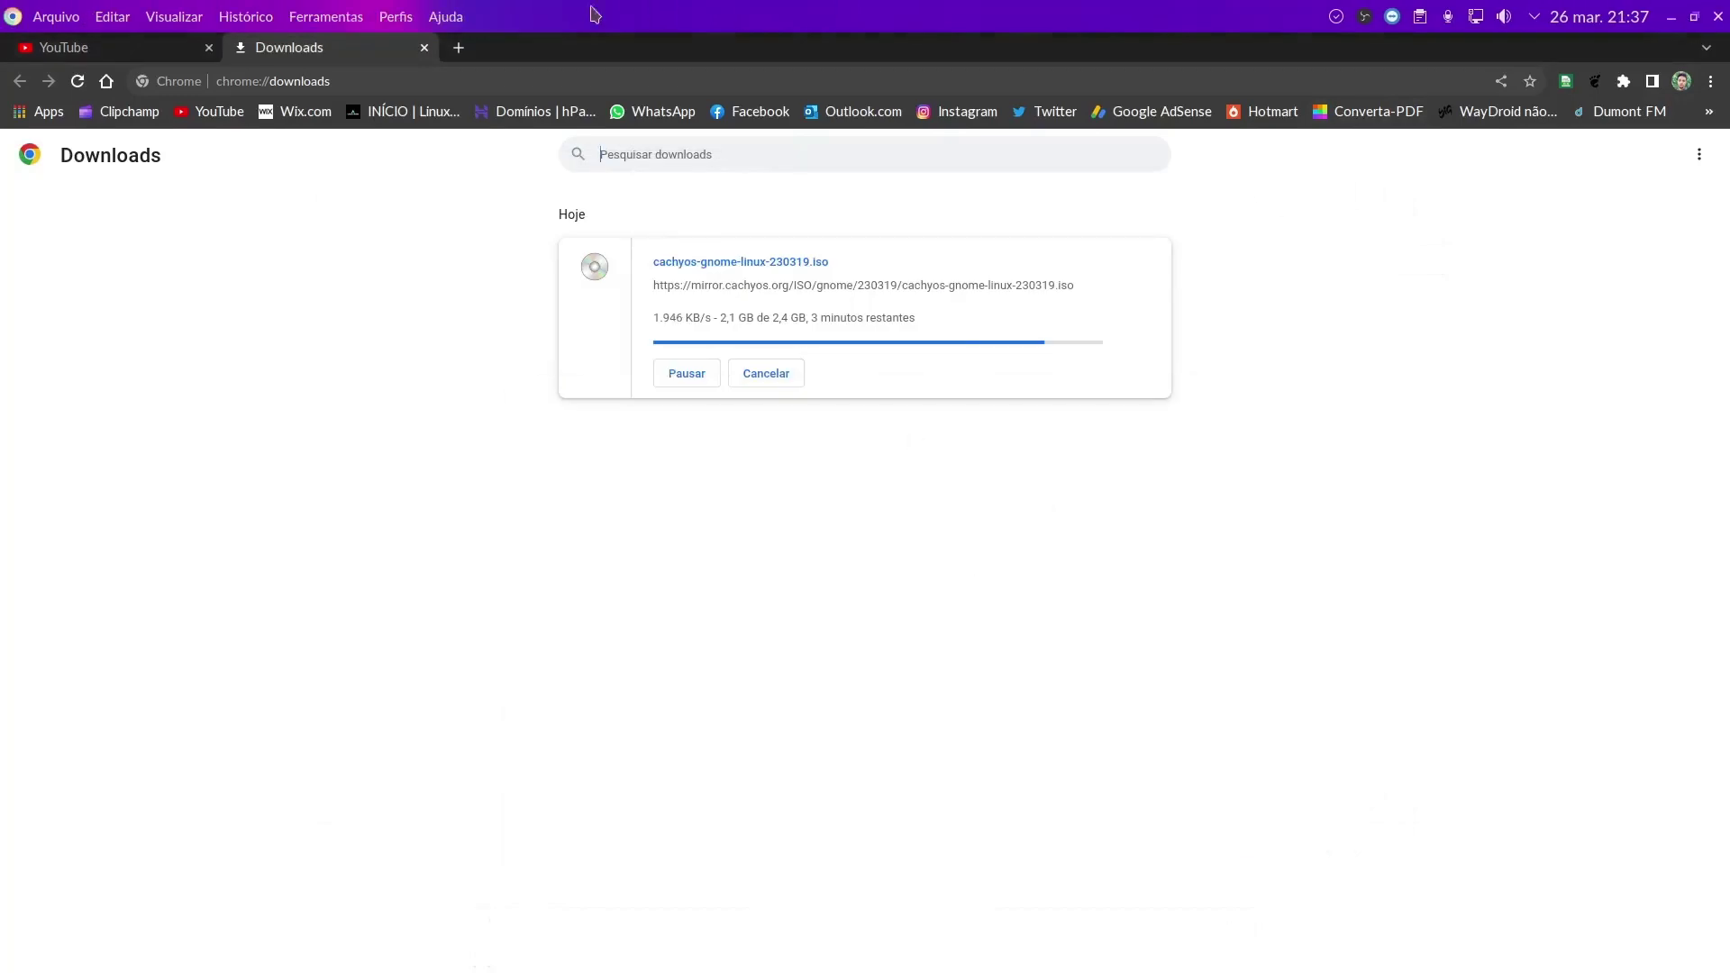
pyautogui.click(1672, 18)
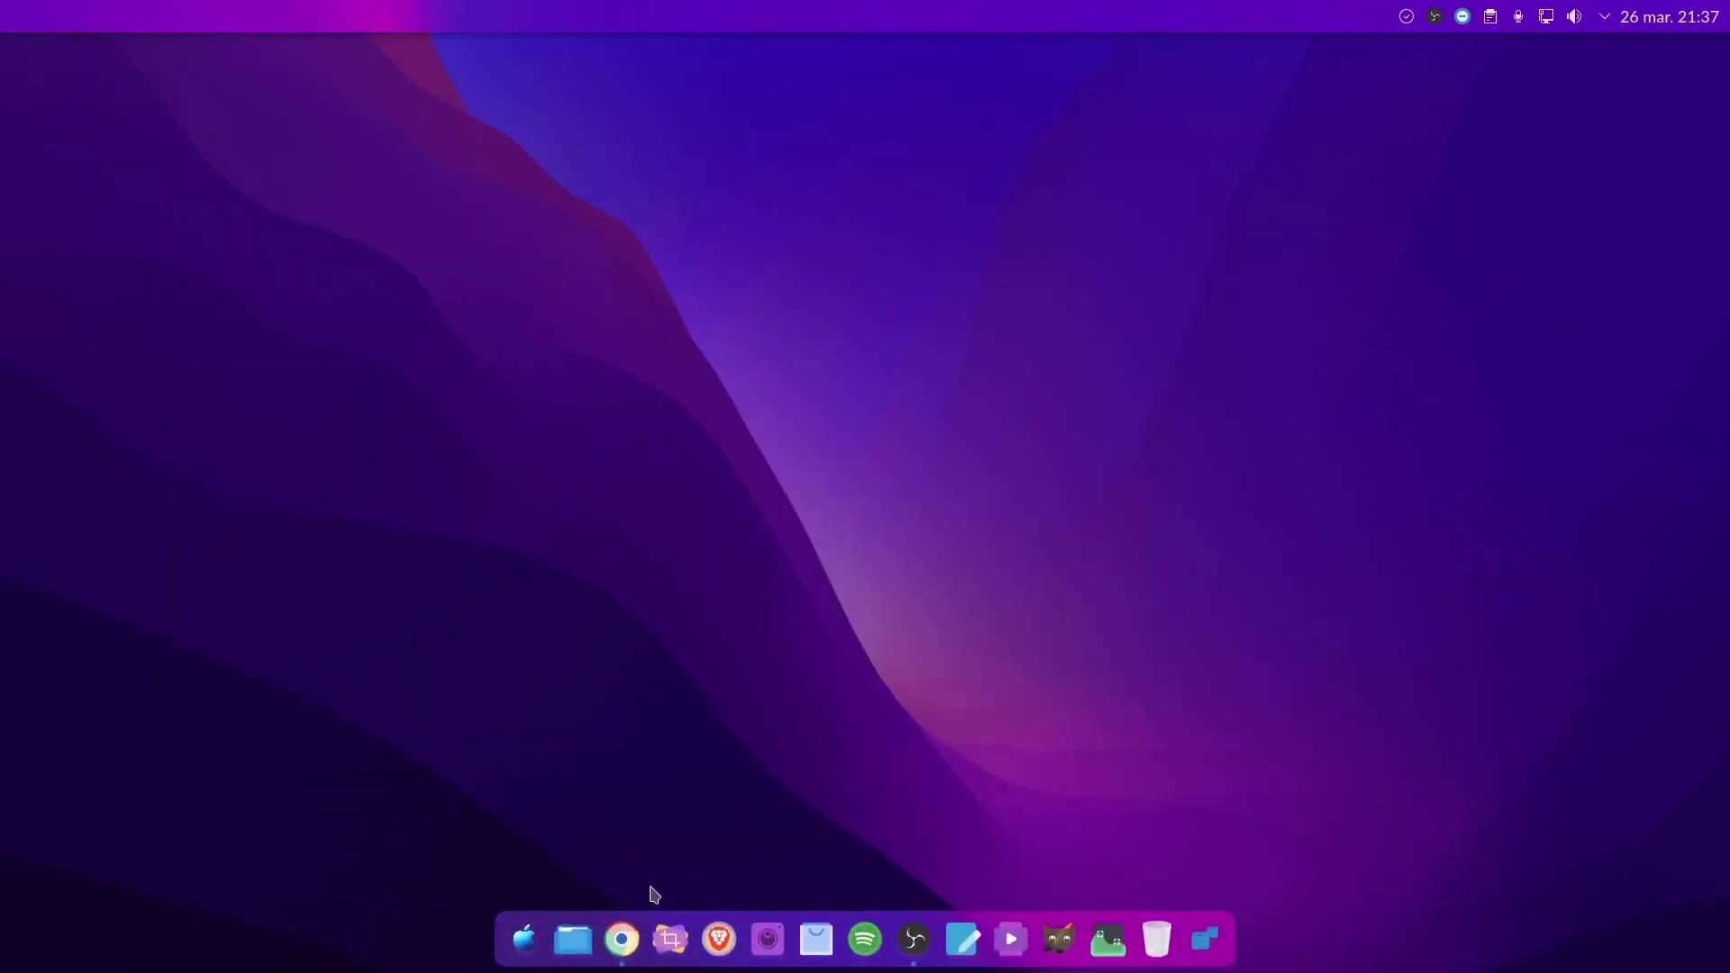
# Open the Dolphin file manager and check its transparency with the new theme, both windowed and maximized
pyautogui.click(574, 939)
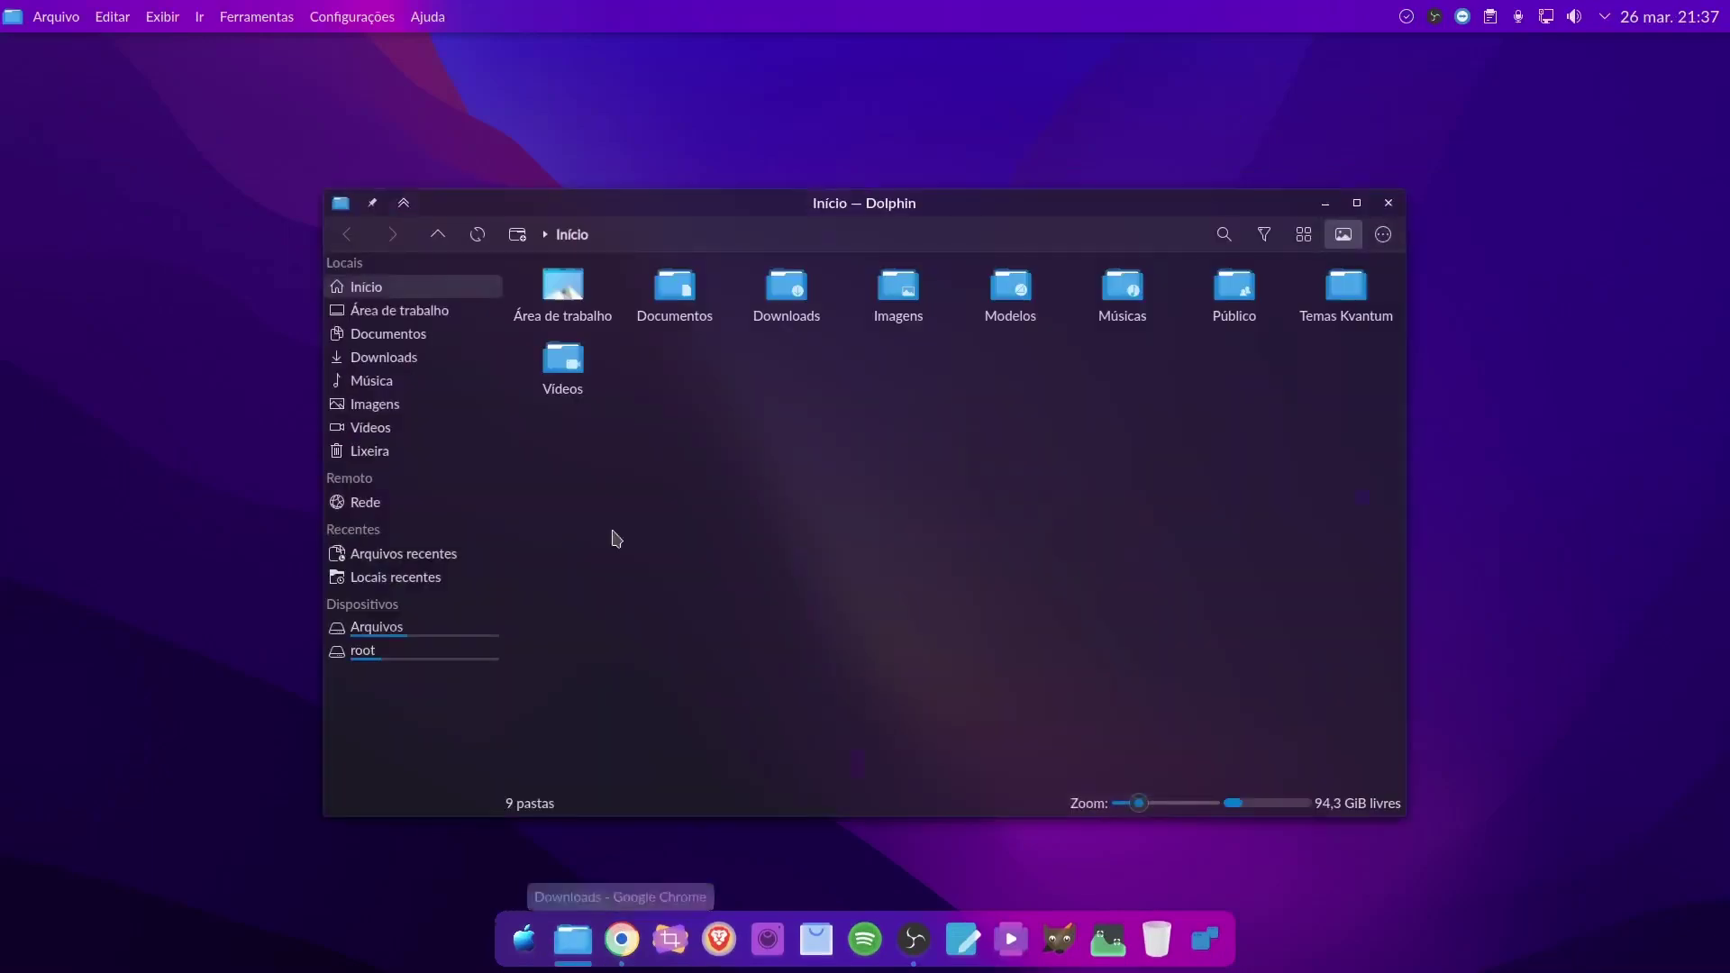
pyautogui.moveTo(1049, 220)
pyautogui.mouseDown()
pyautogui.moveTo(947, 193)
pyautogui.moveTo(1004, 69)
pyautogui.moveTo(1094, 198)
pyautogui.moveTo(841, 186)
pyautogui.moveTo(1093, 190)
pyautogui.moveTo(1093, 174)
pyautogui.moveTo(1051, 203)
pyautogui.mouseUp()
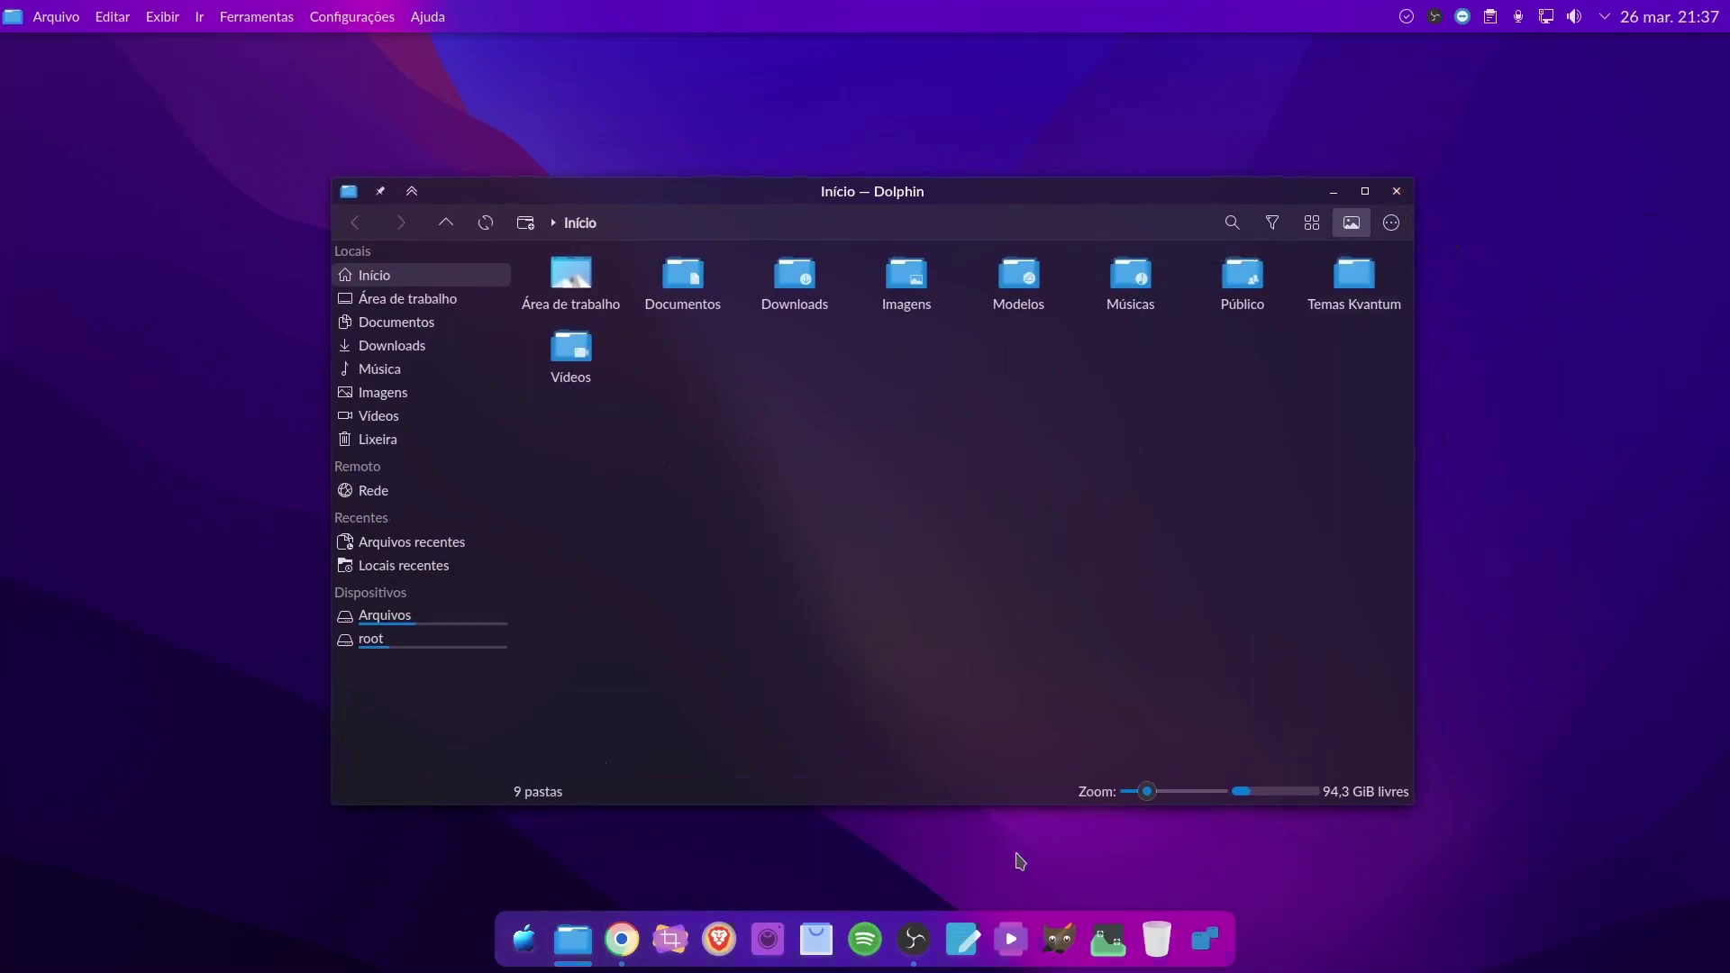
pyautogui.click(1365, 191)
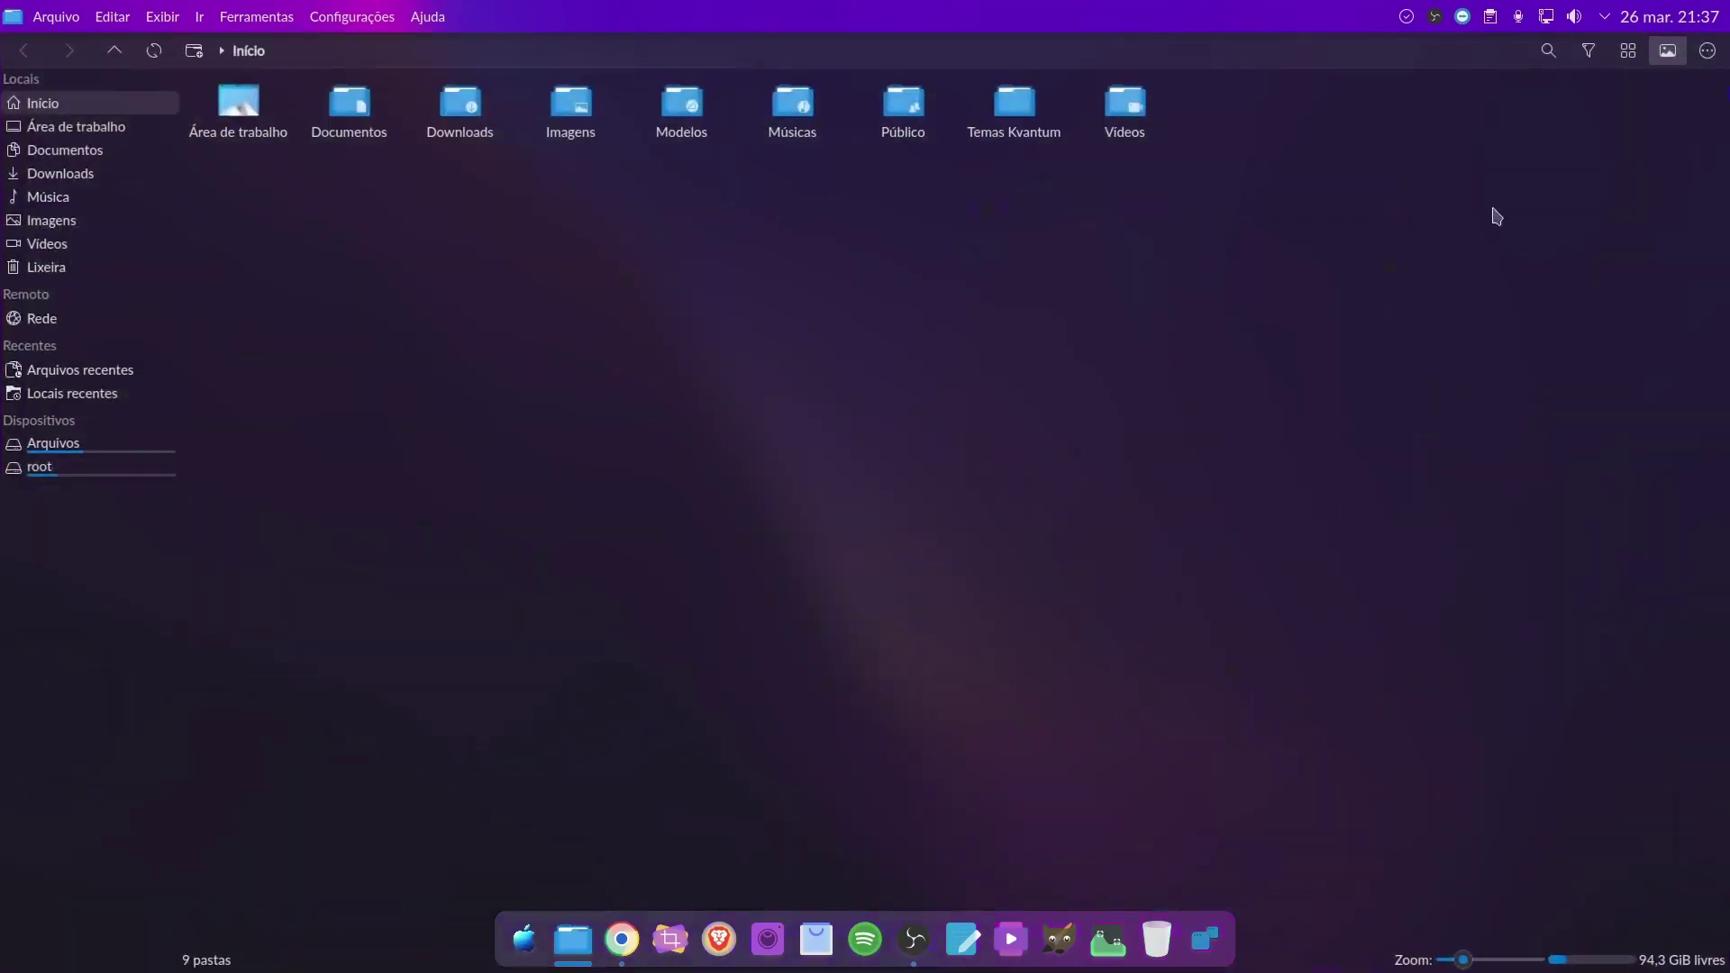
pyautogui.click(1693, 18)
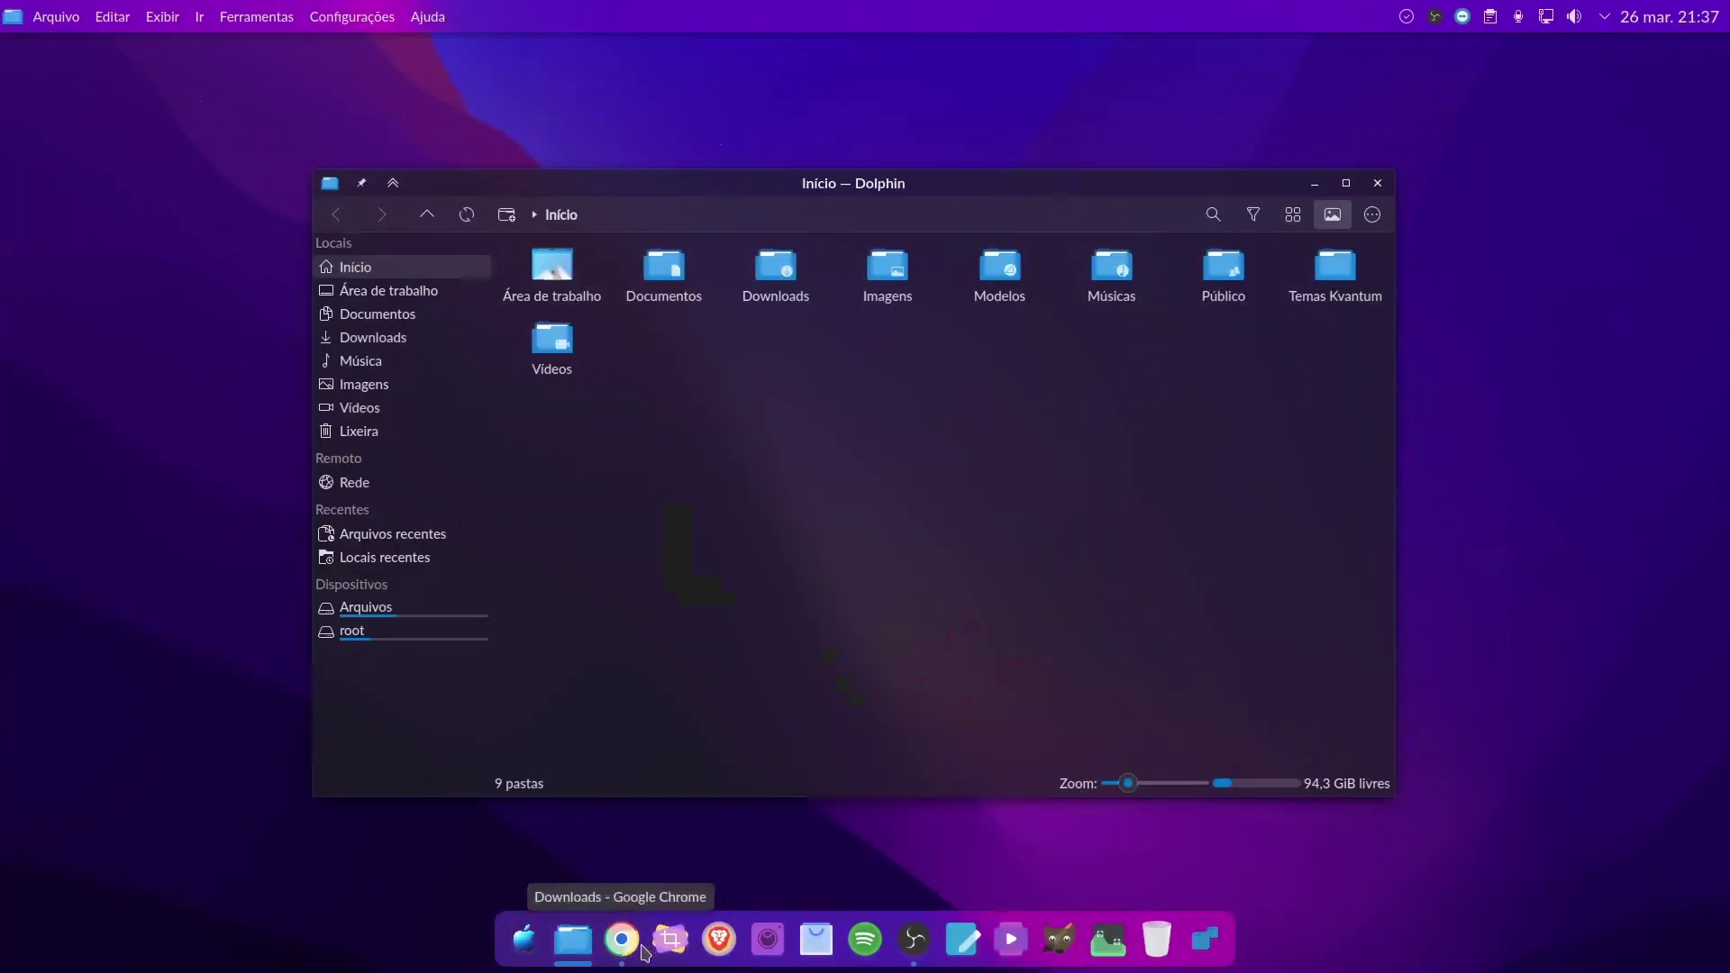
# Look over the Tema global page under Aparência in Configurações do sistema and minimize the window
pyautogui.click(524, 940)
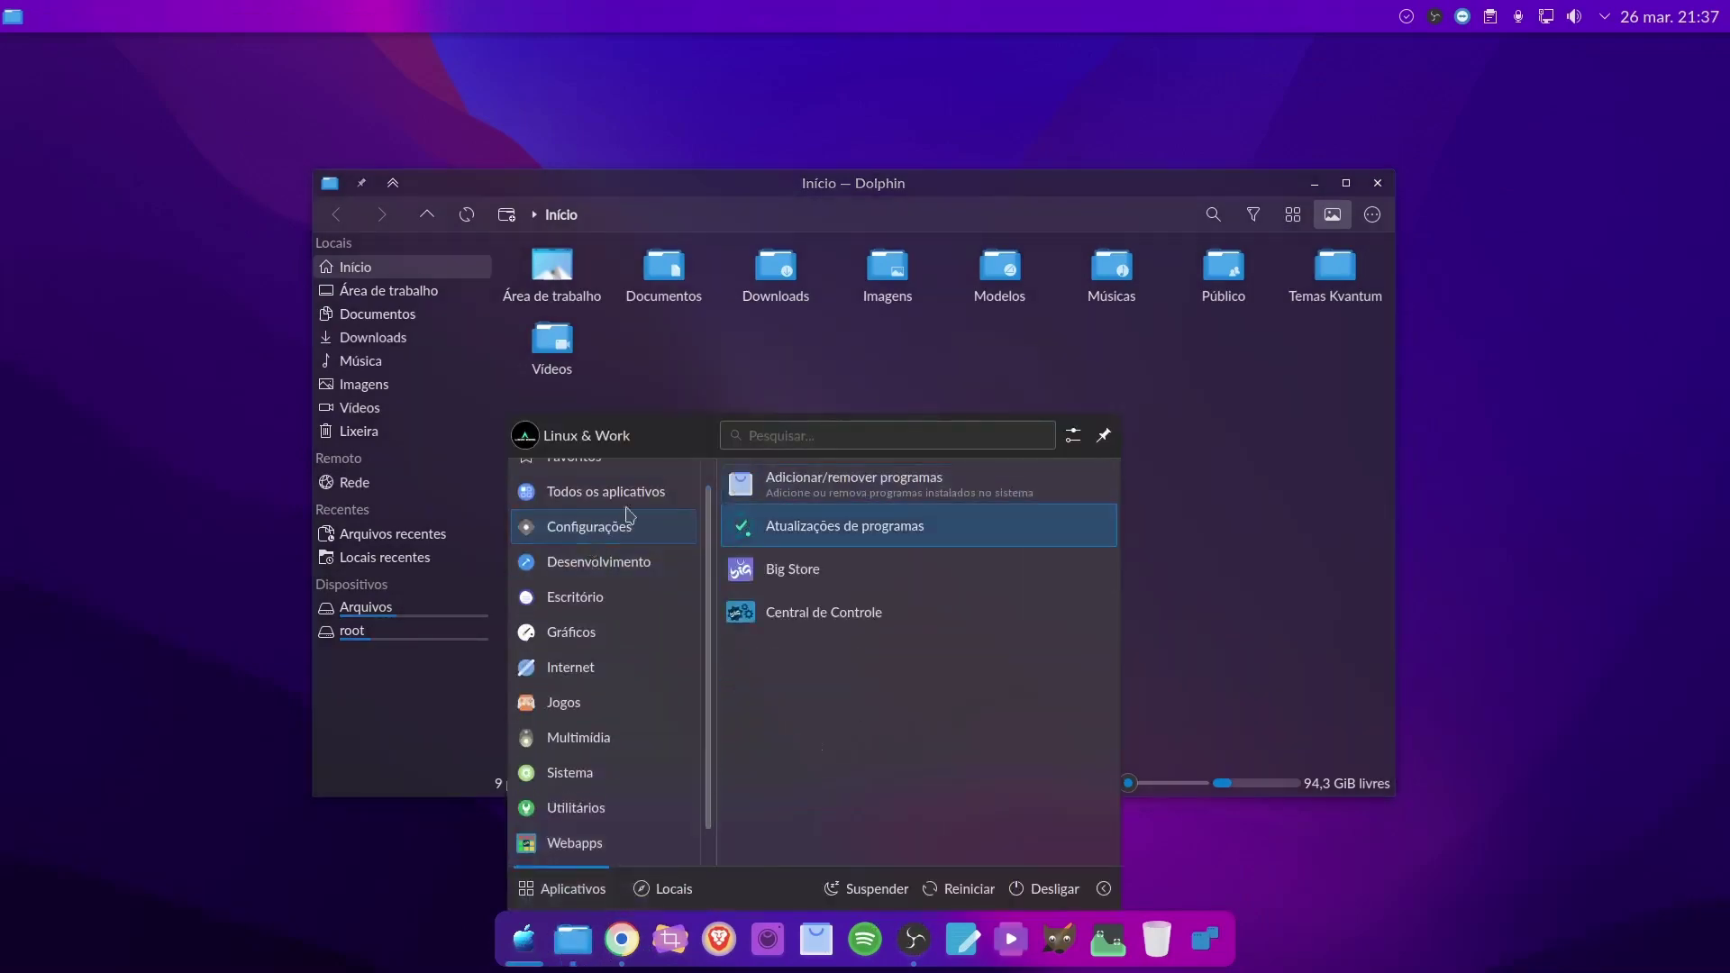
pyautogui.moveTo(636, 496)
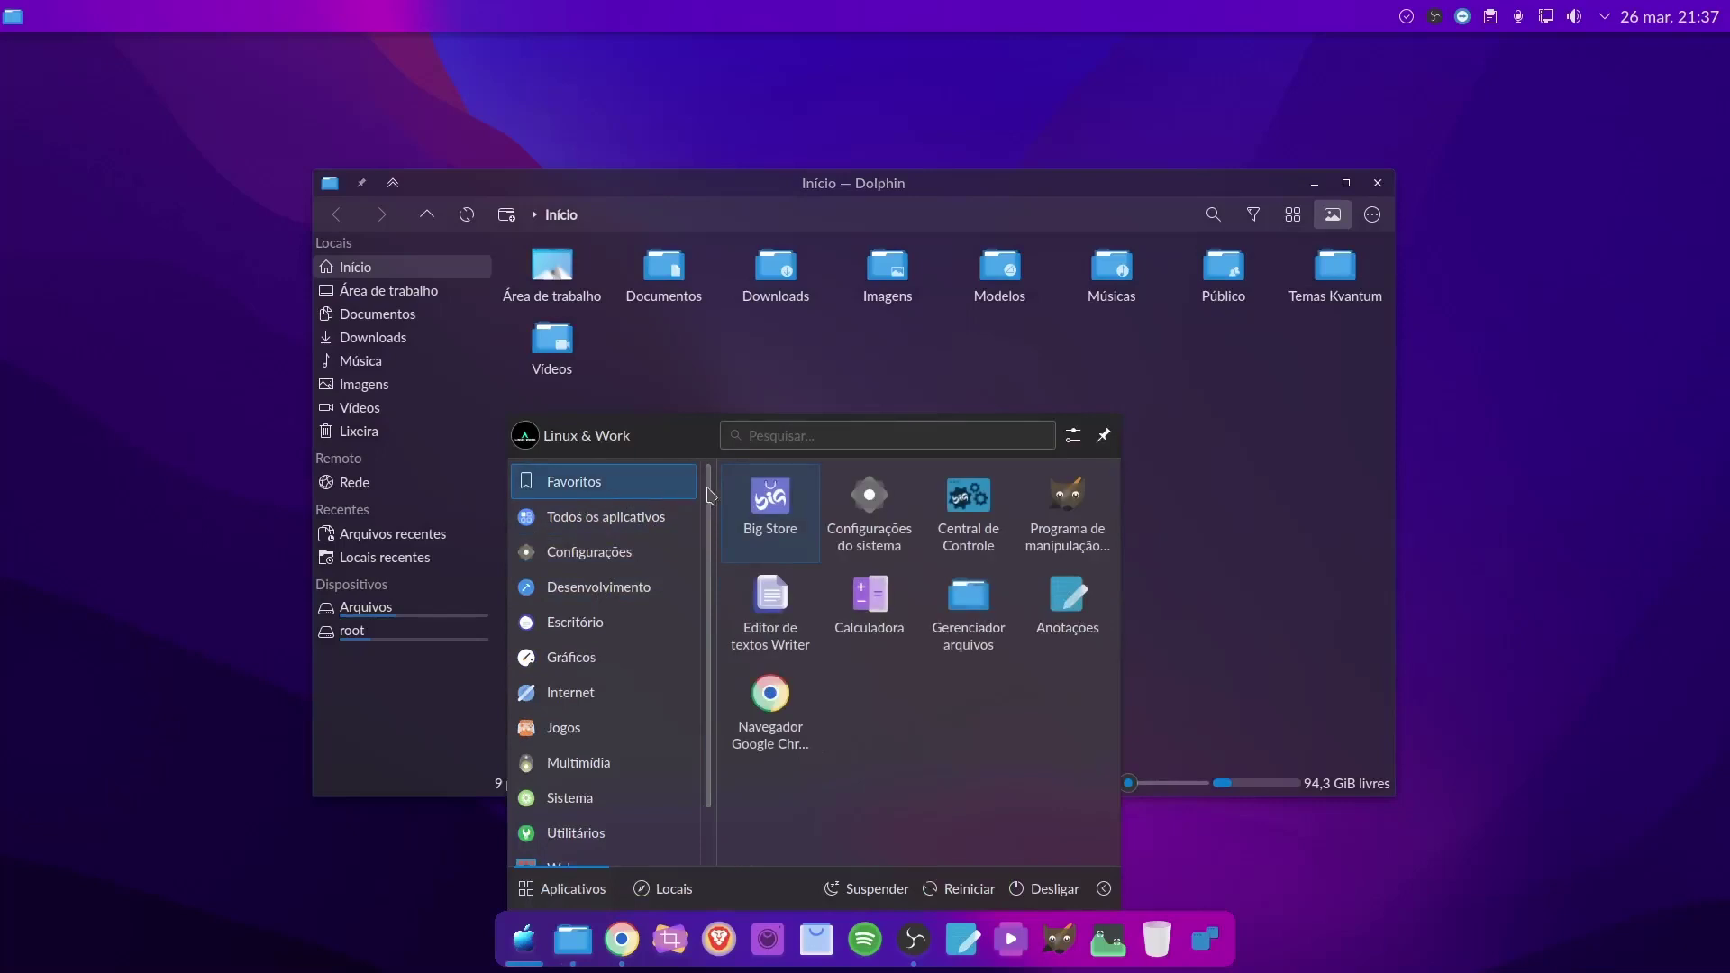
pyautogui.click(887, 536)
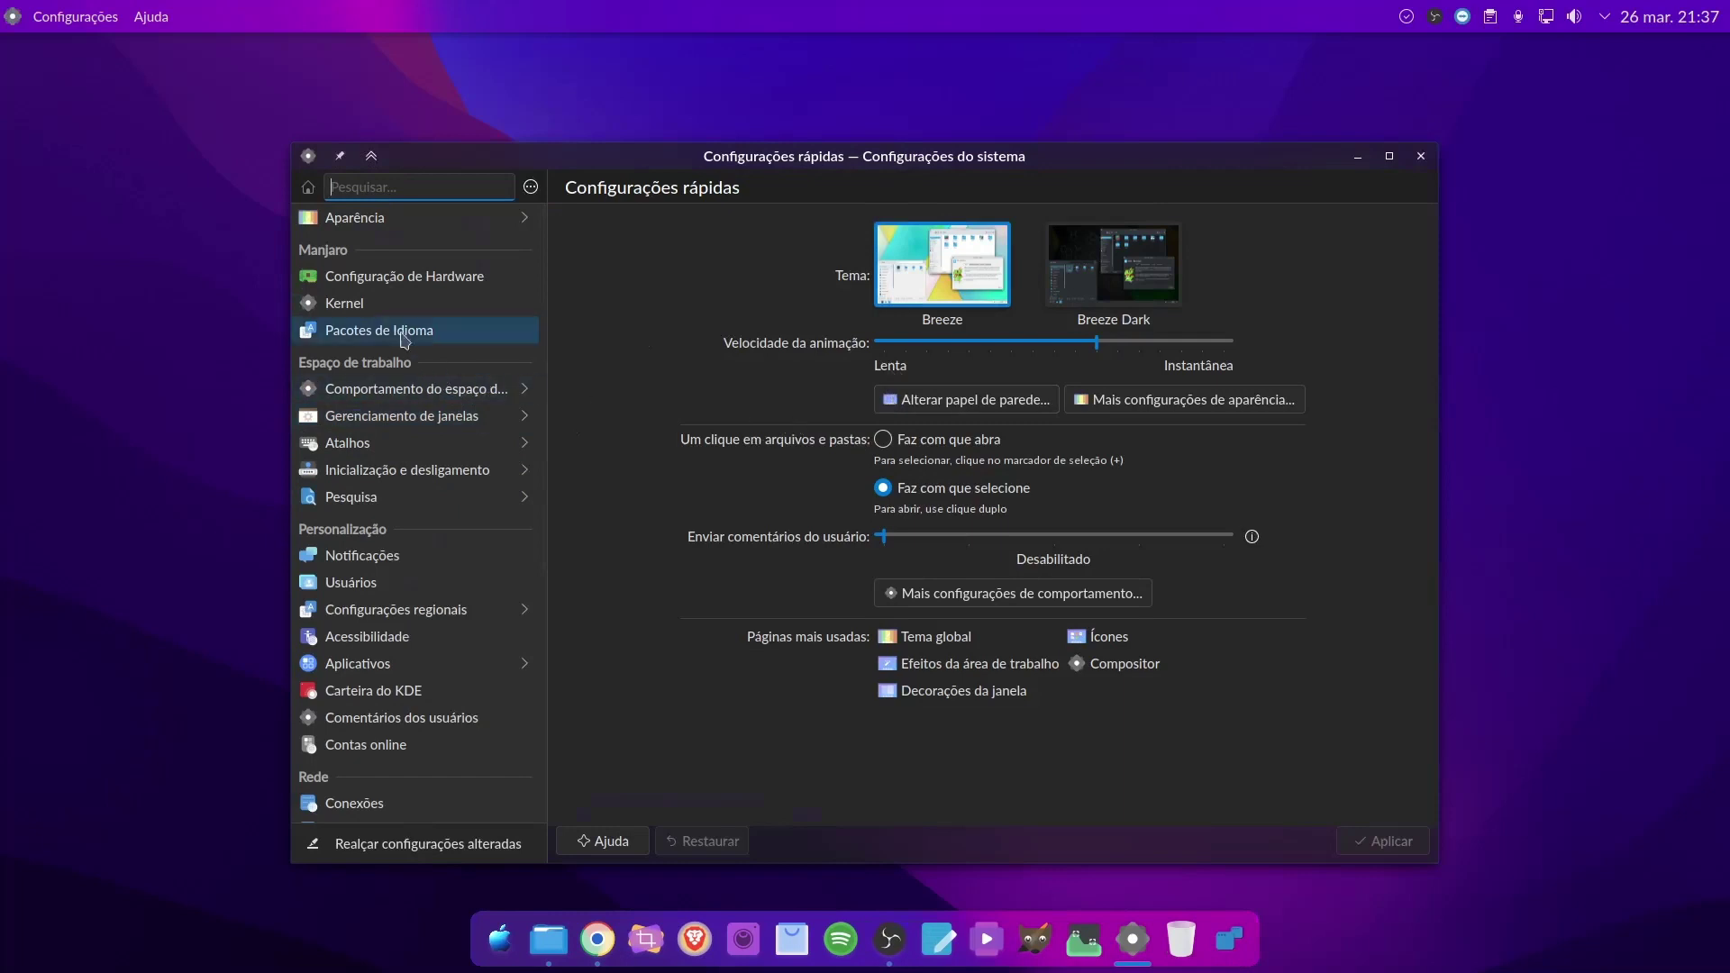
pyautogui.click(351, 214)
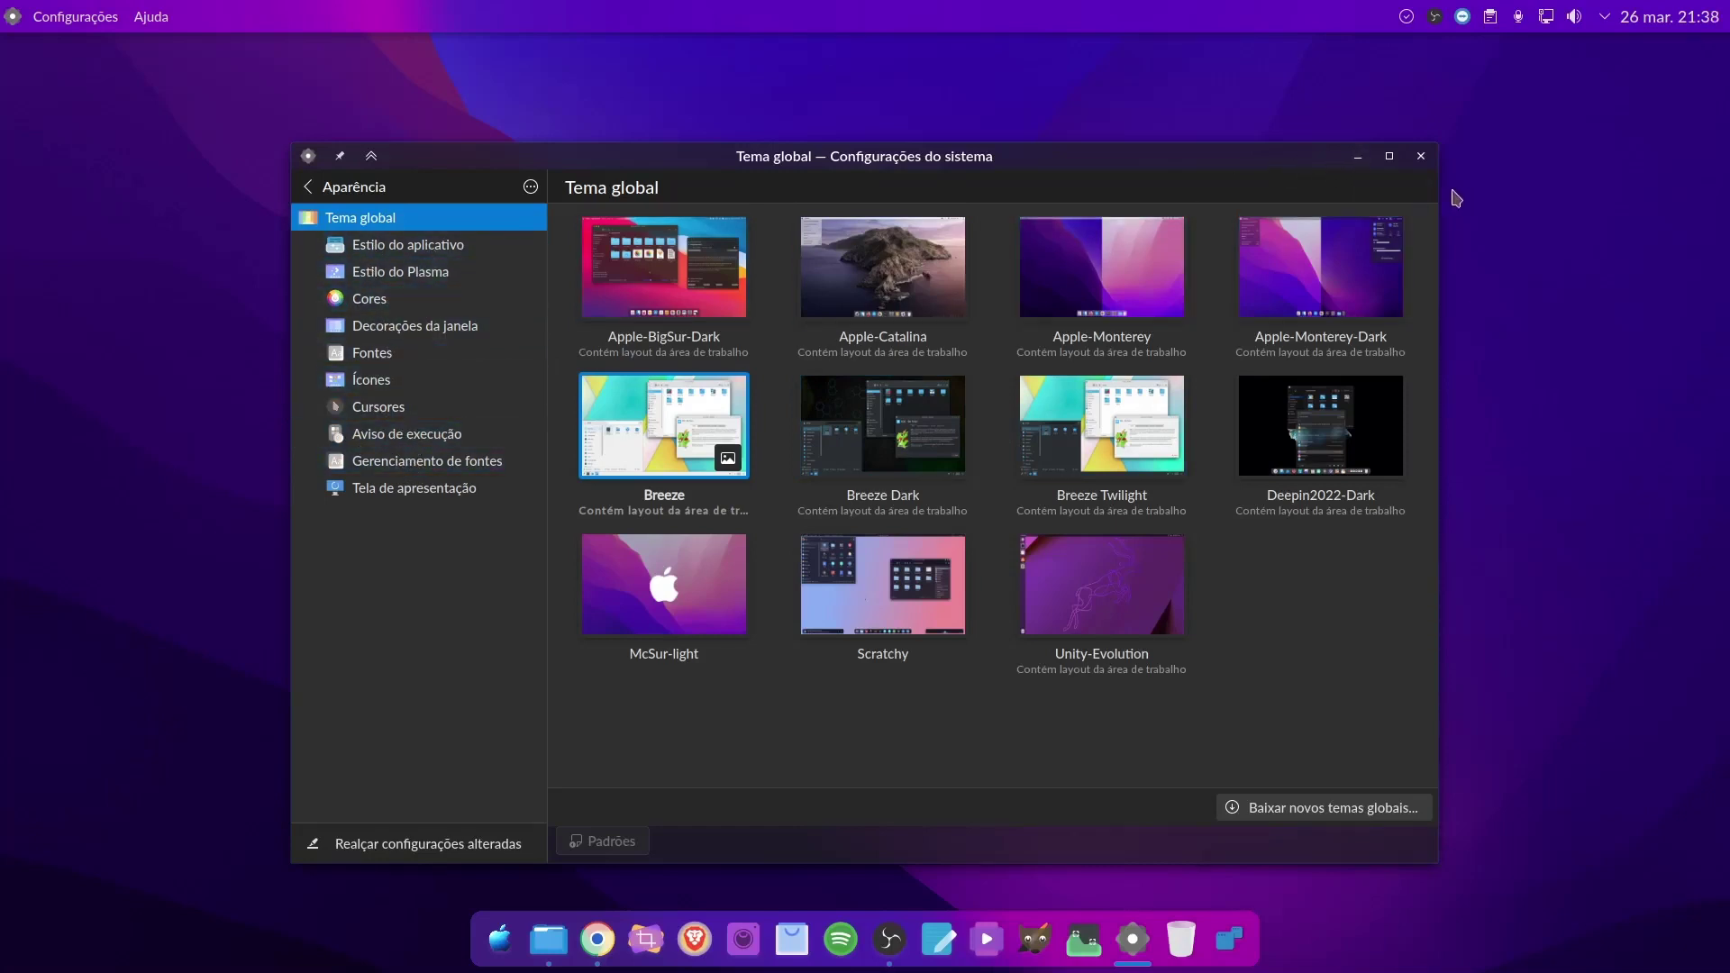
pyautogui.click(1358, 157)
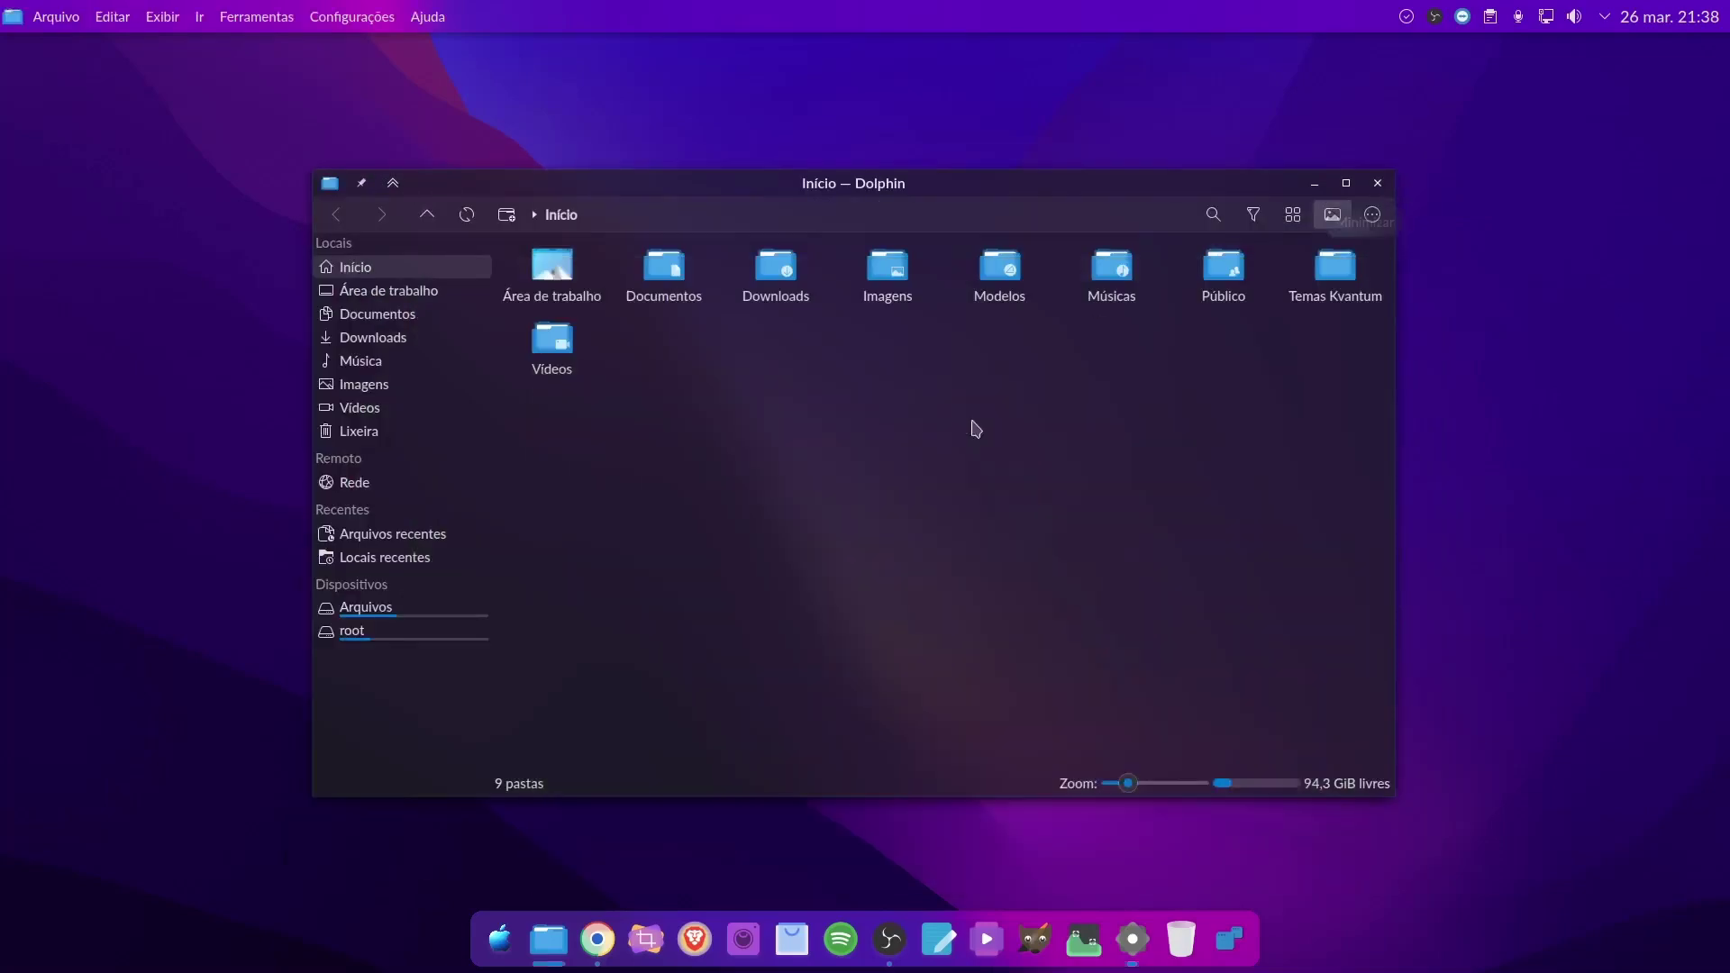
# Open Efeitos da área de trabalho from the Personalizar category of Central de Controle and find the Borrar effect
pyautogui.click(500, 939)
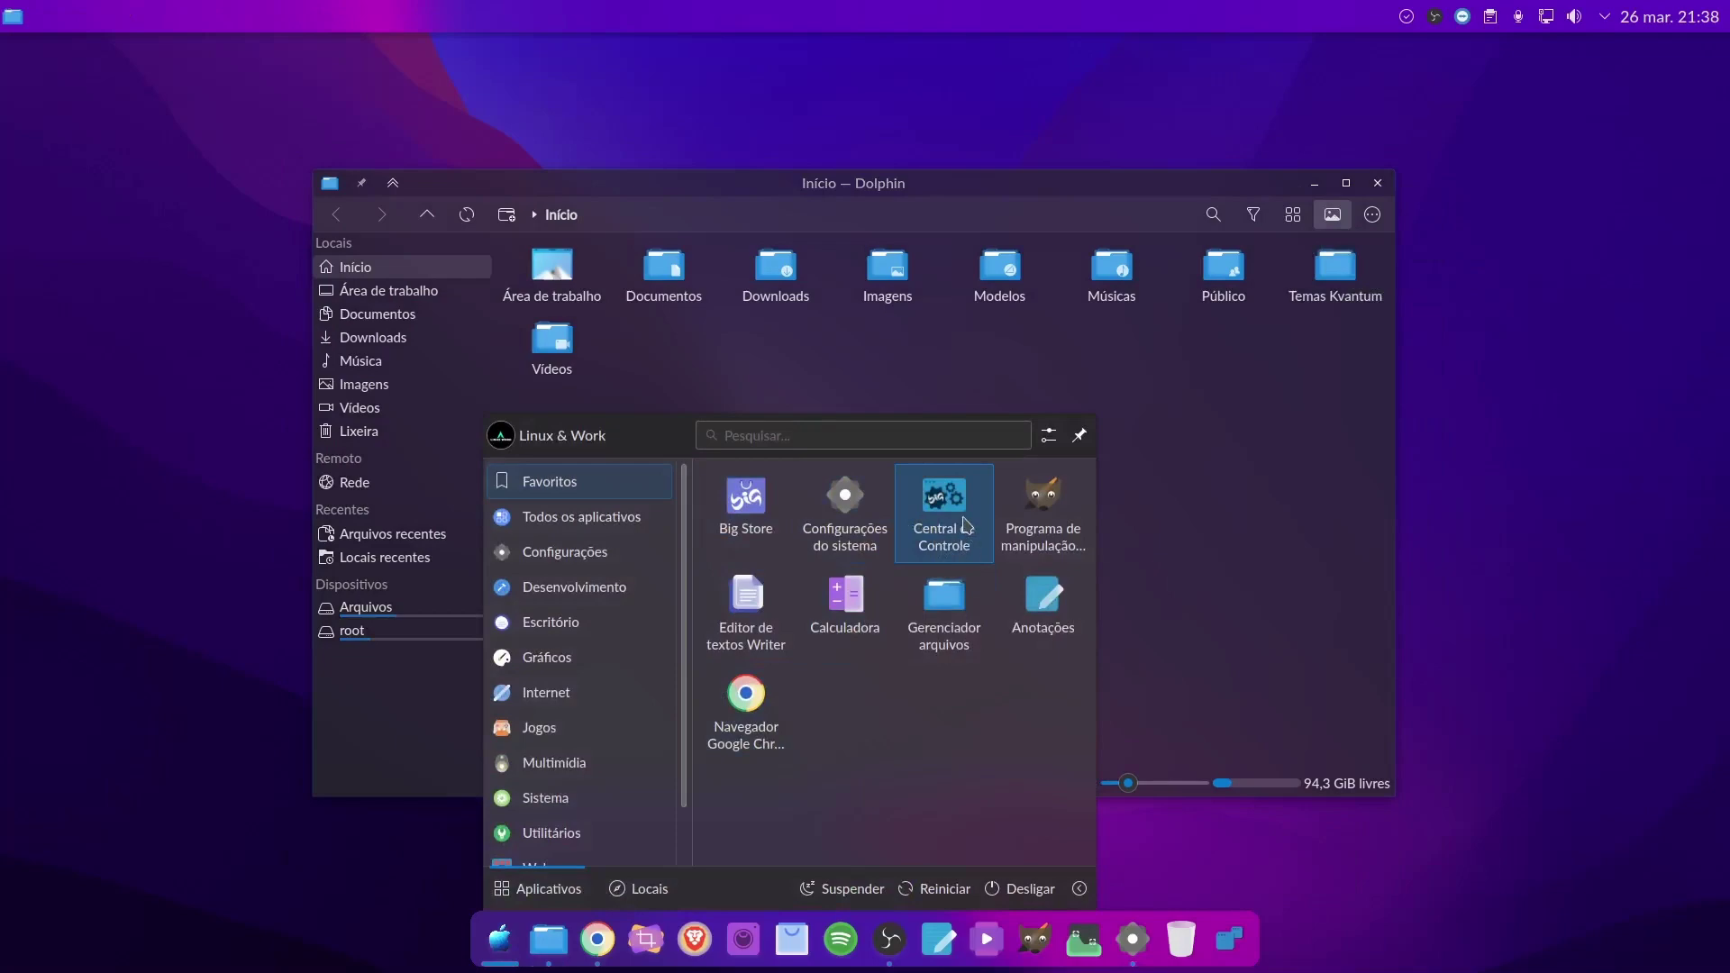
pyautogui.click(963, 530)
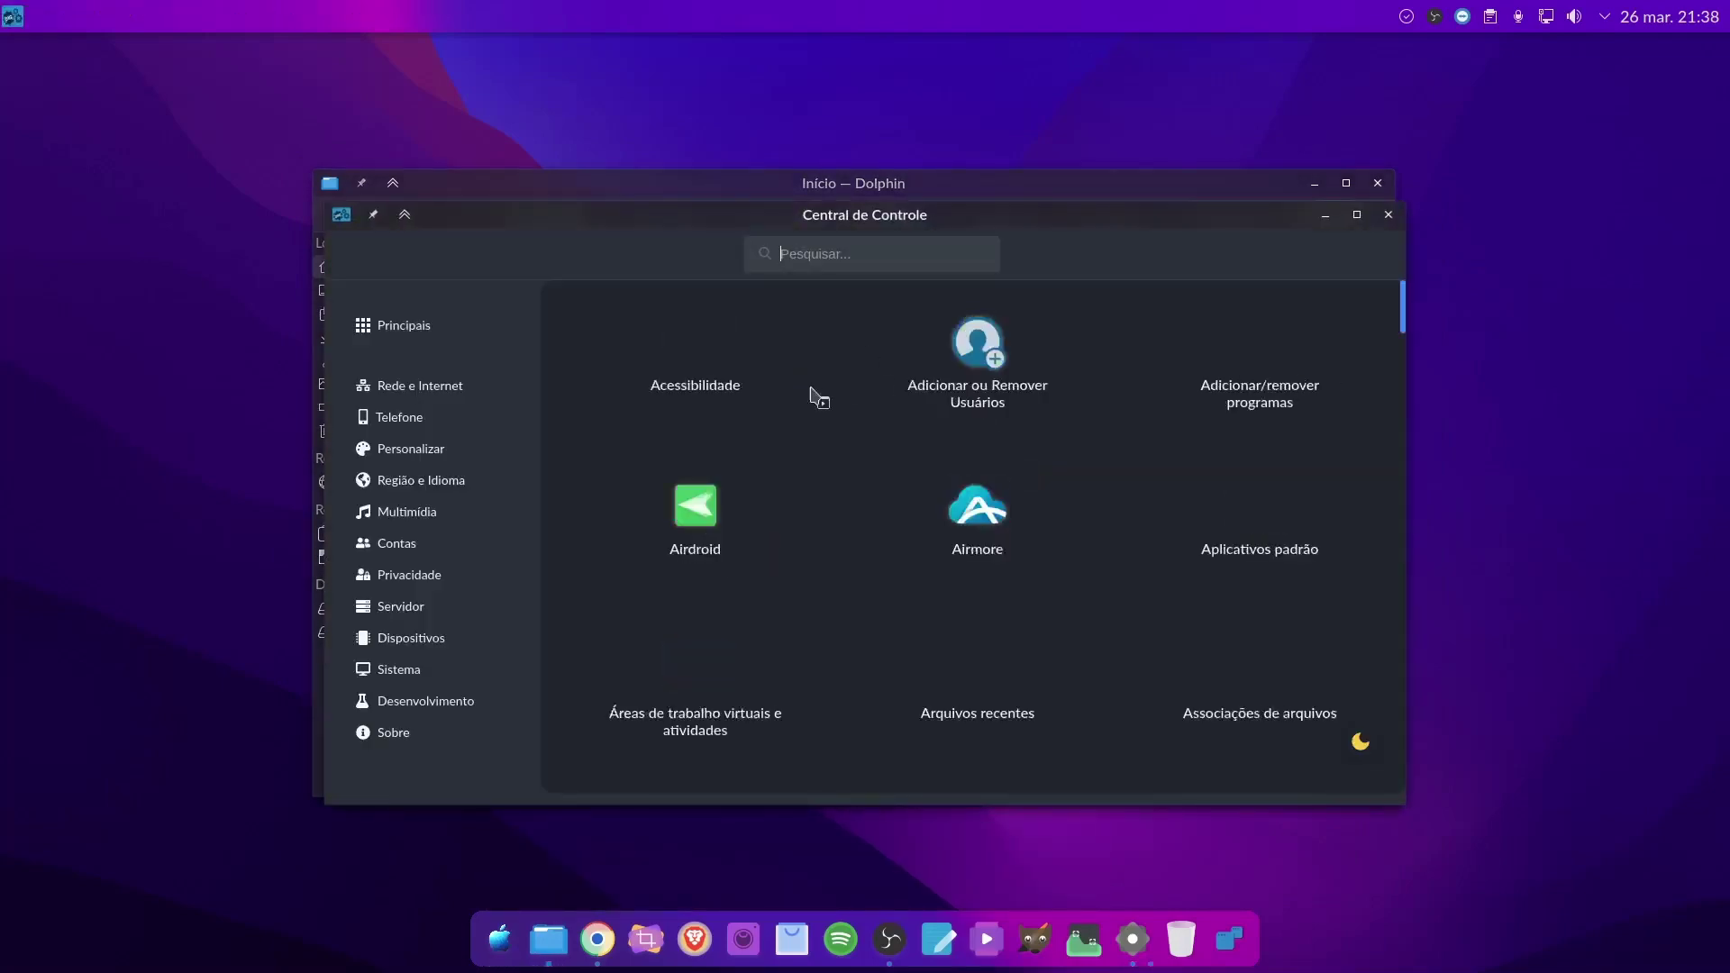
pyautogui.click(409, 458)
pyautogui.scroll(-10, 772, 571)
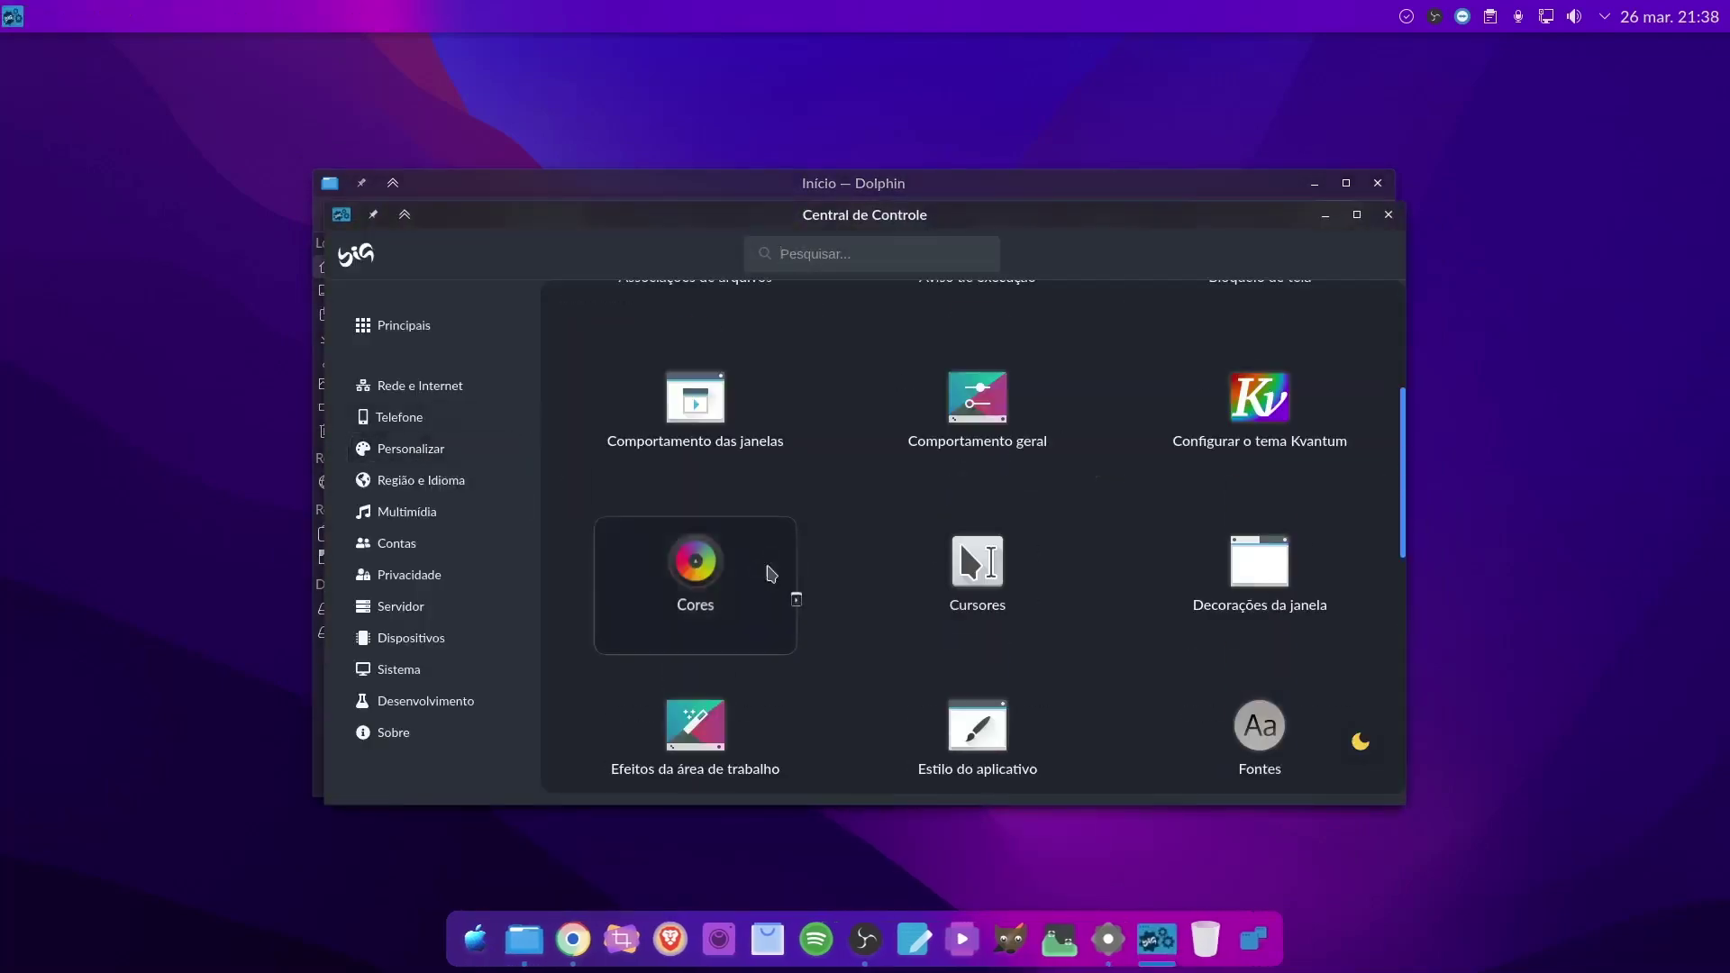
pyautogui.click(688, 415)
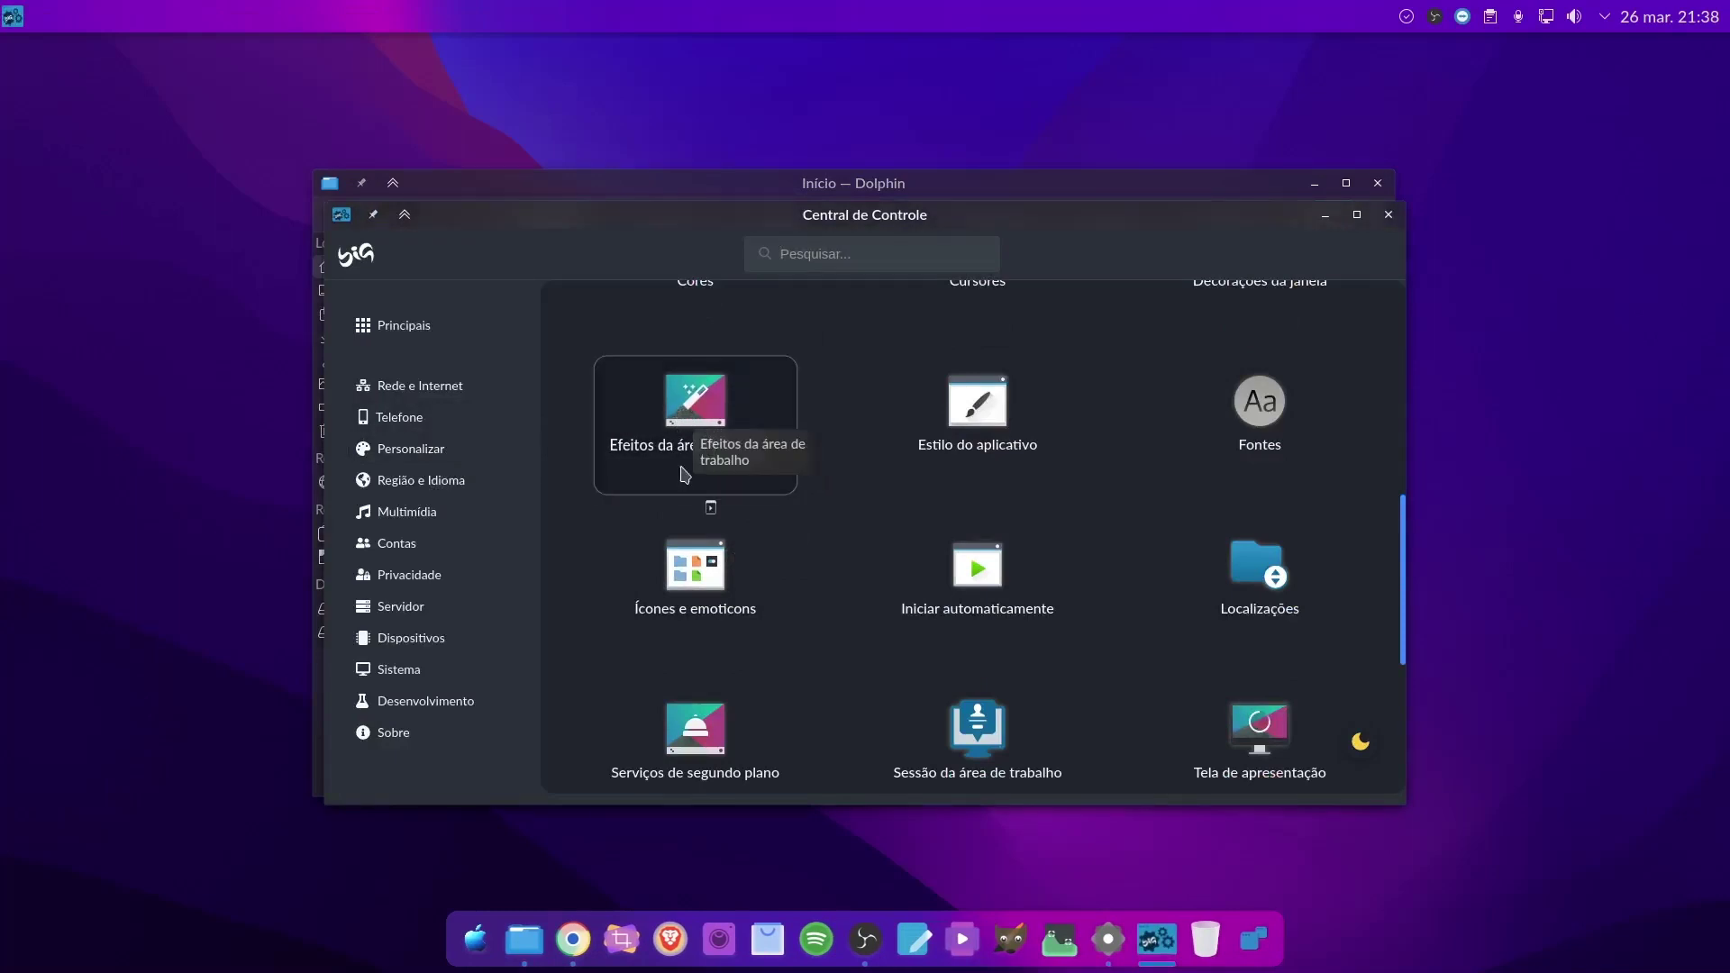
pyautogui.scroll(-10, 829, 538)
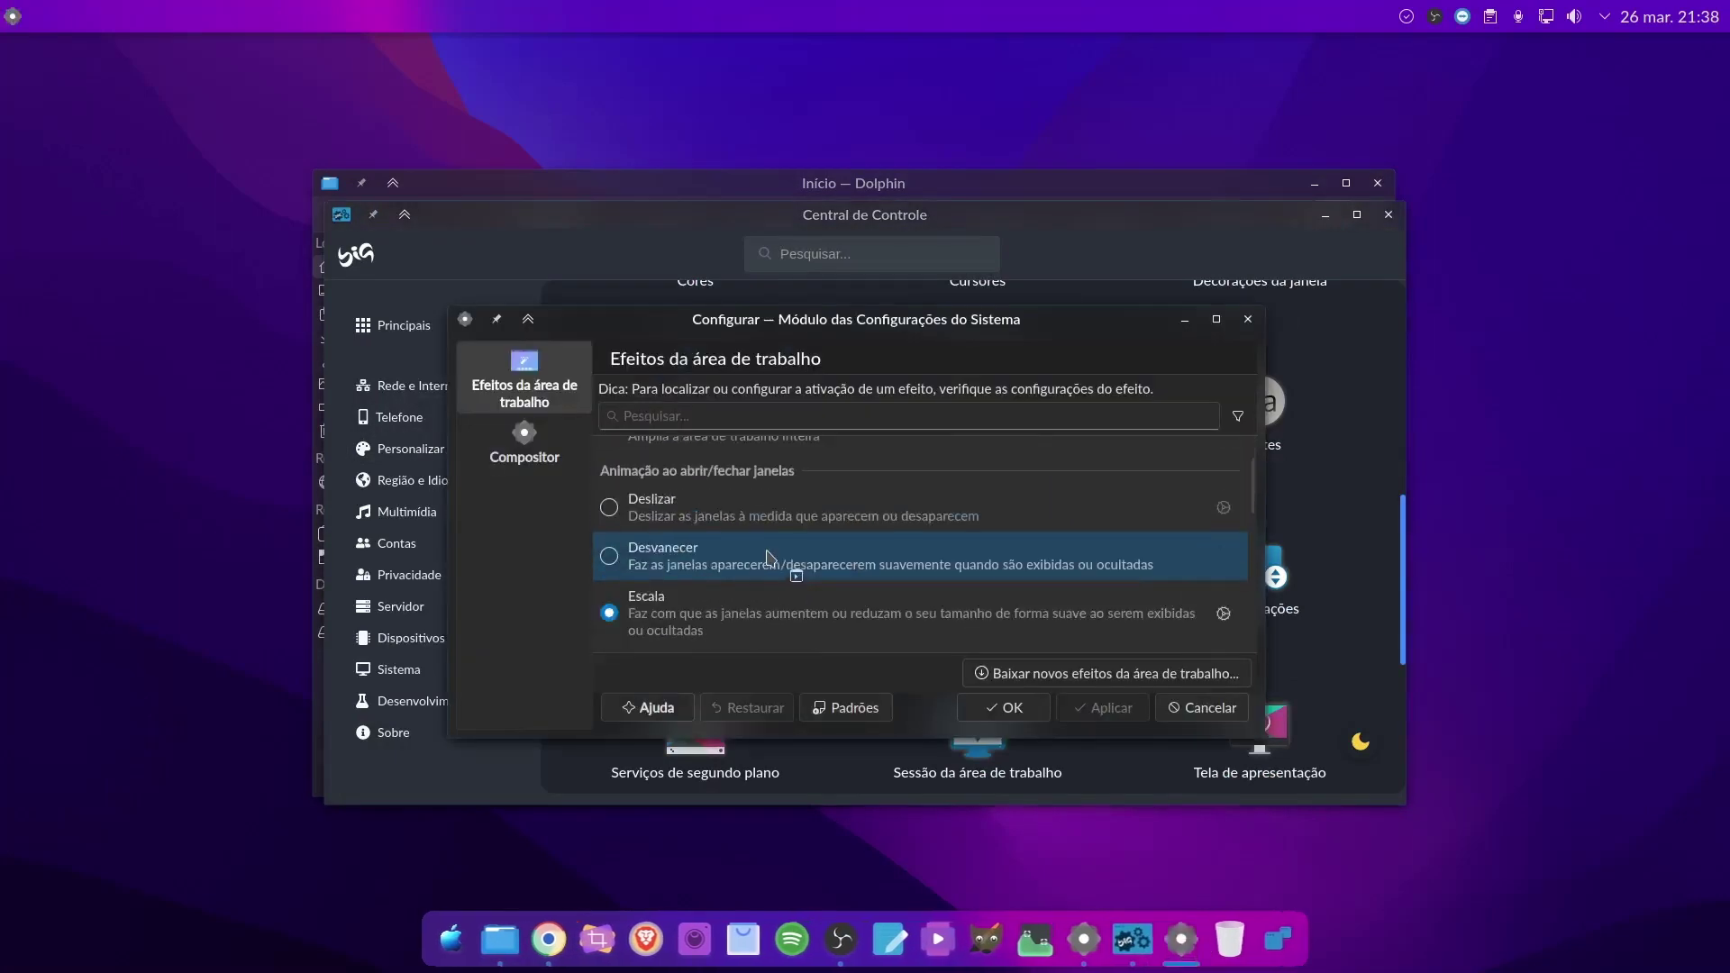
pyautogui.scroll(-5, 718, 489)
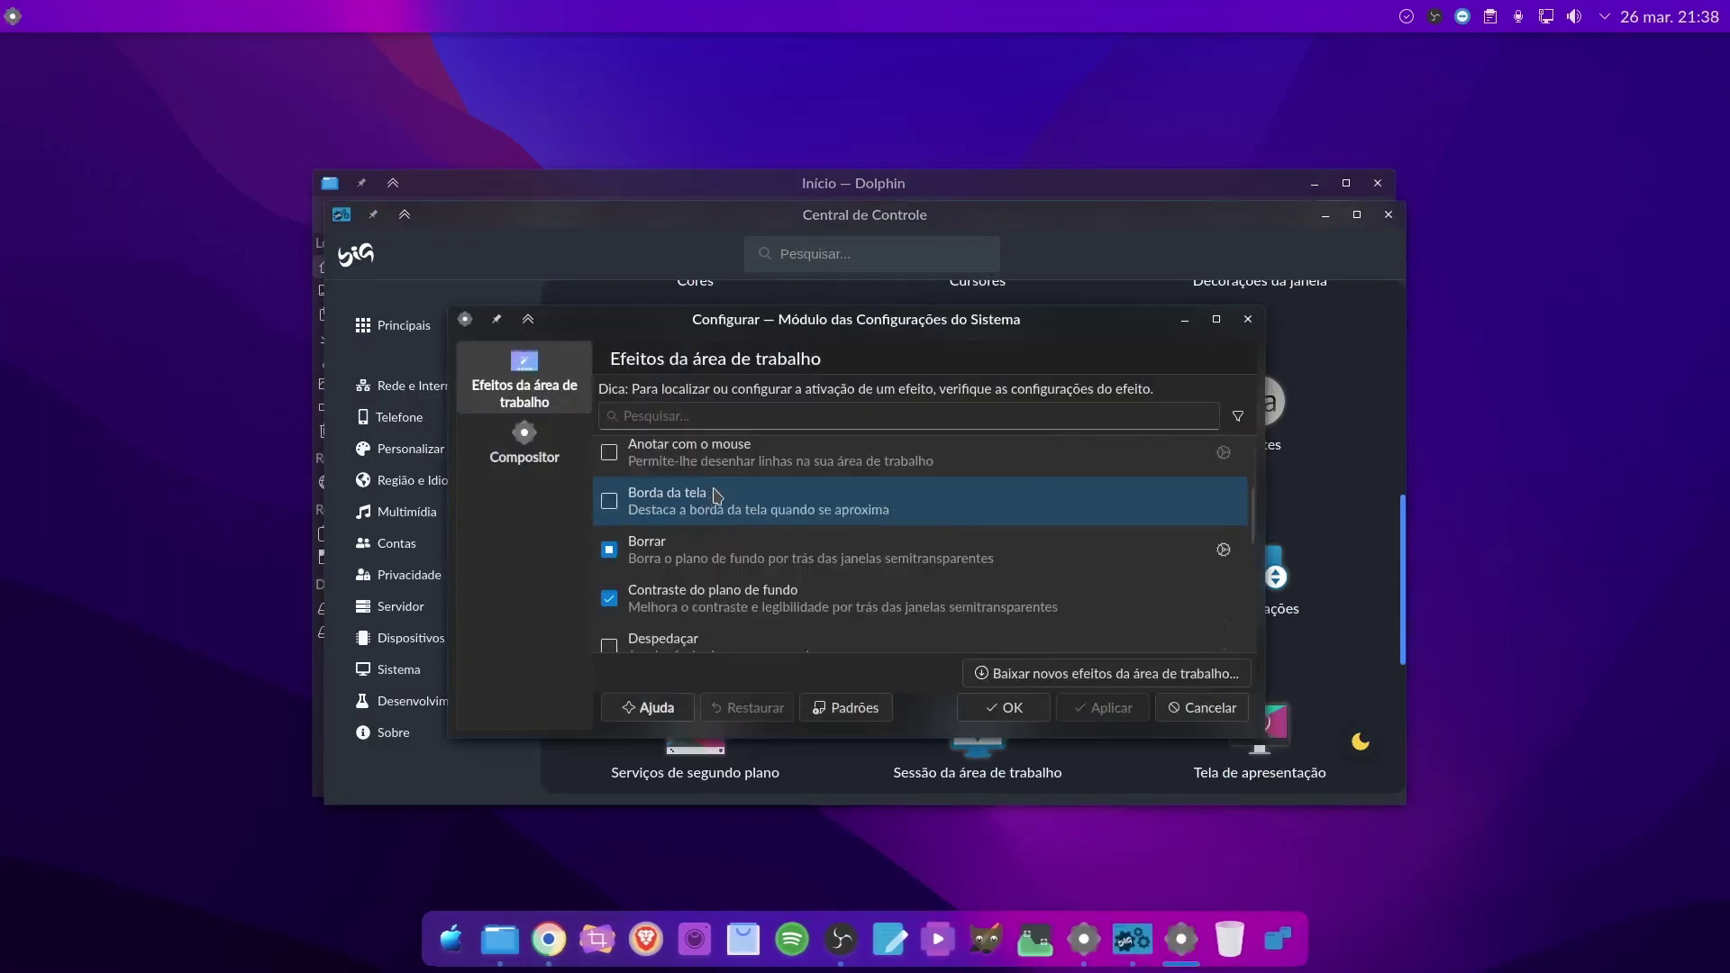
# Tick the Borrar effect, minimize the windows covering Dolphin, and save Força do borrado at about a quarter of its range
pyautogui.click(609, 550)
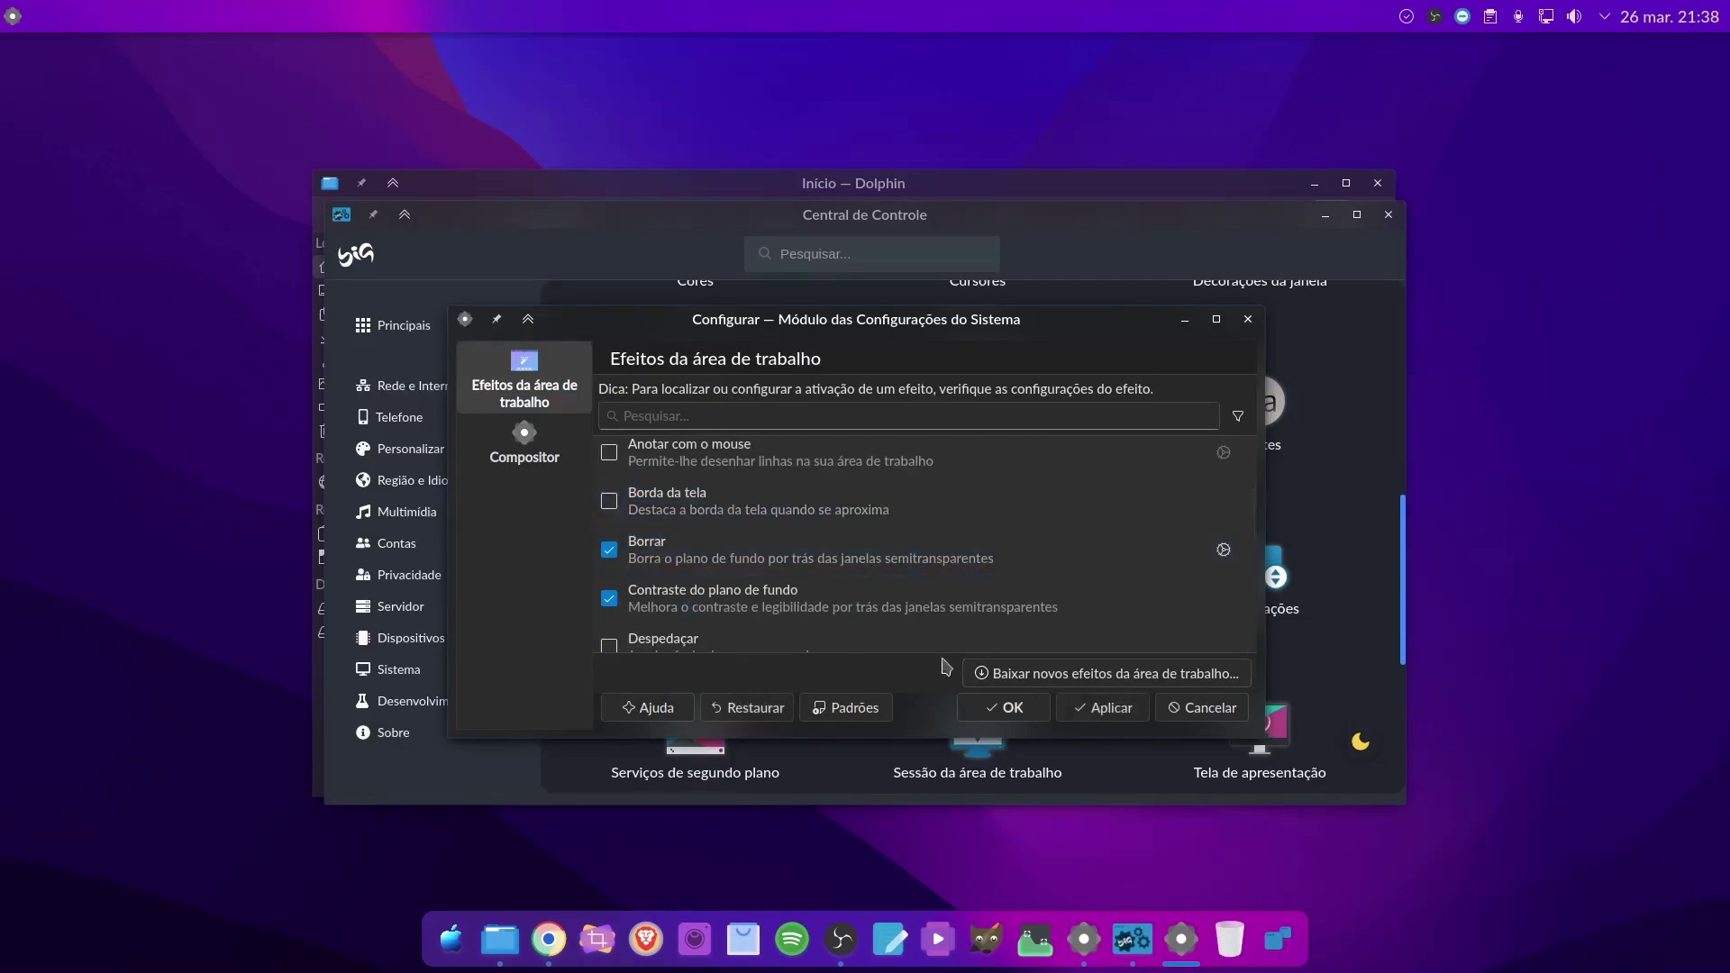
pyautogui.click(1223, 549)
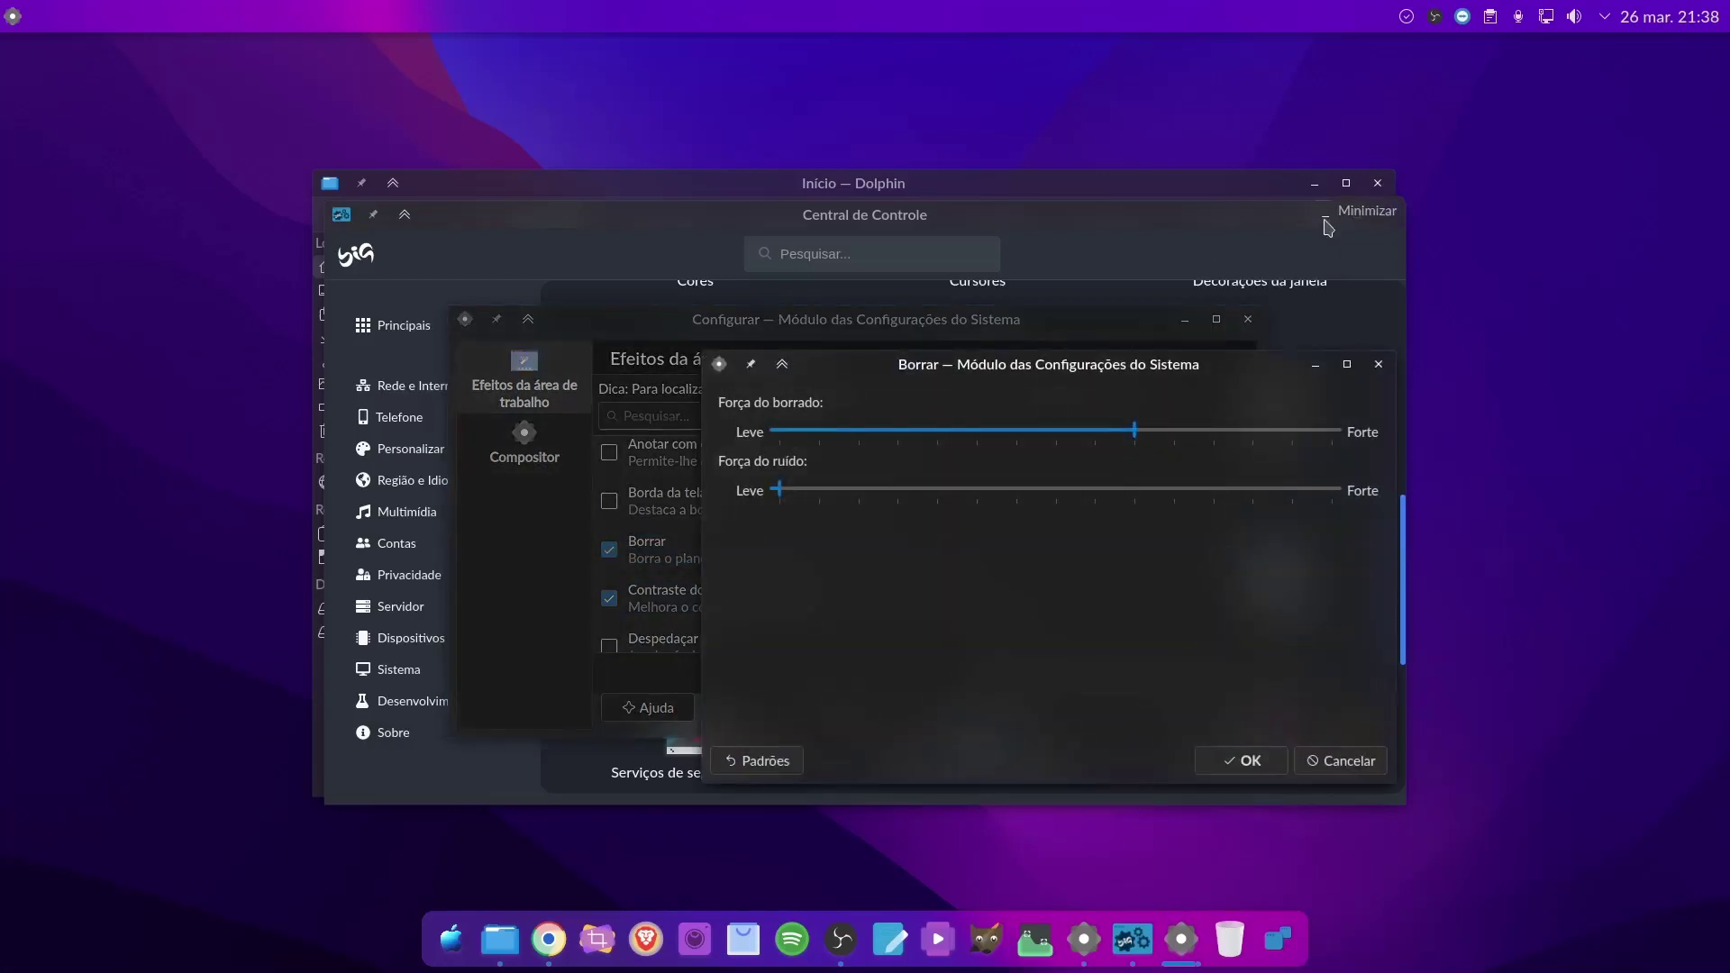
pyautogui.click(1325, 220)
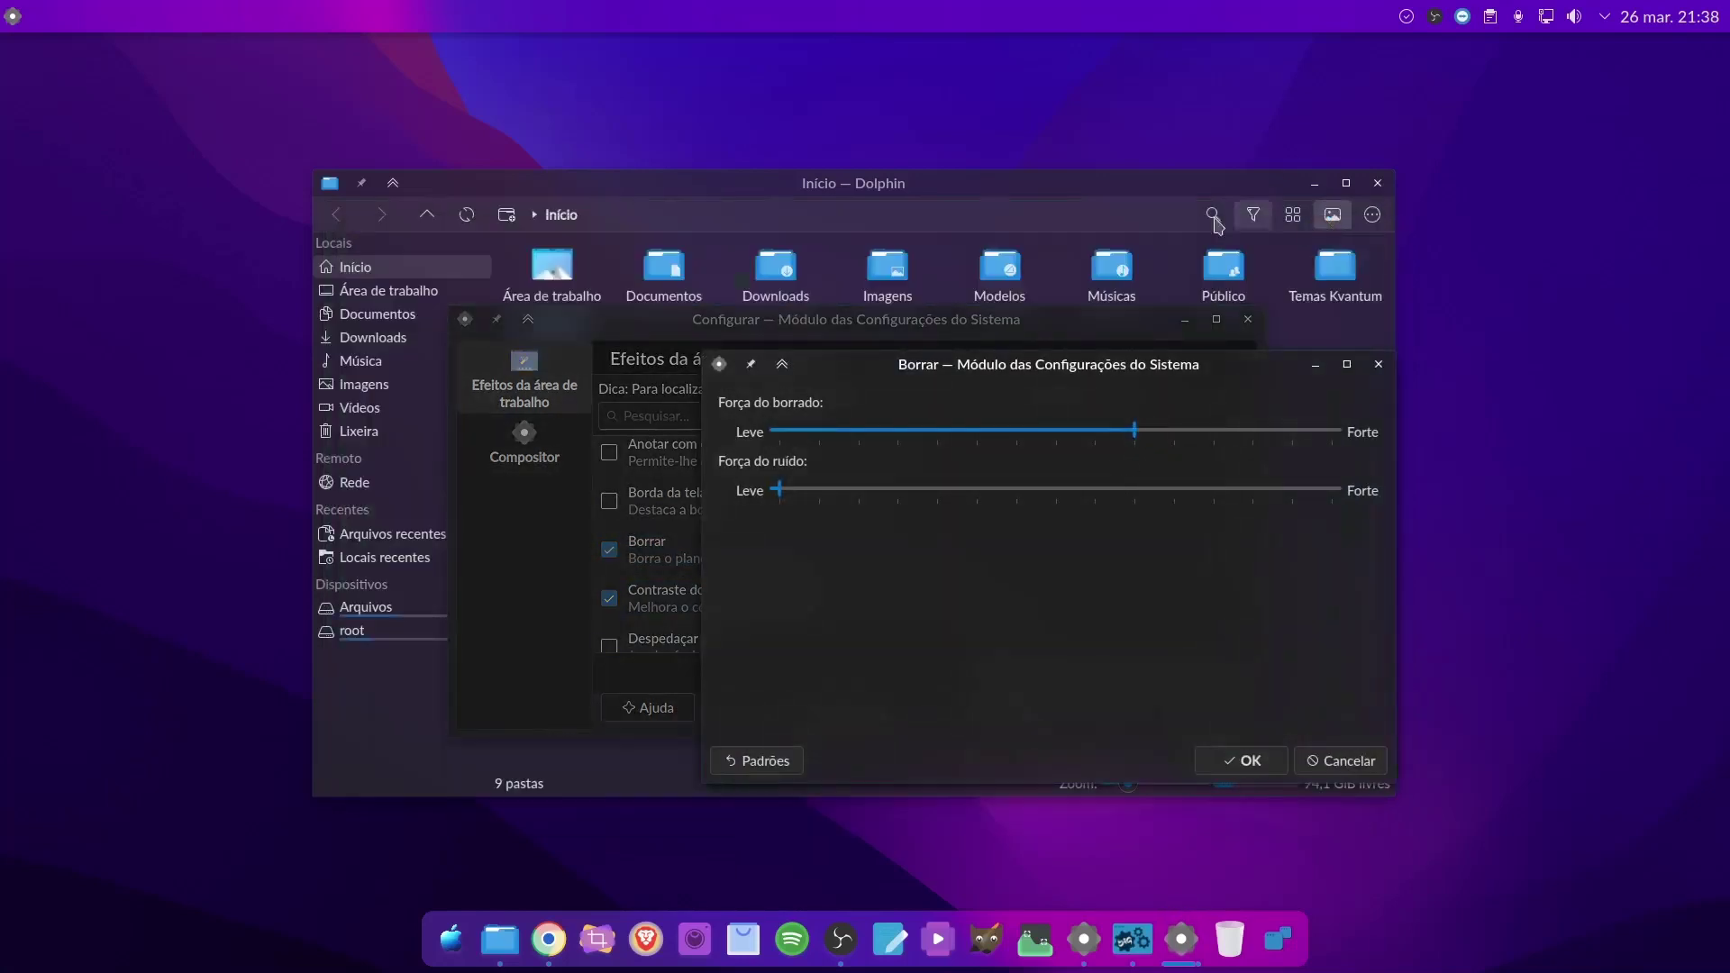
pyautogui.click(1185, 320)
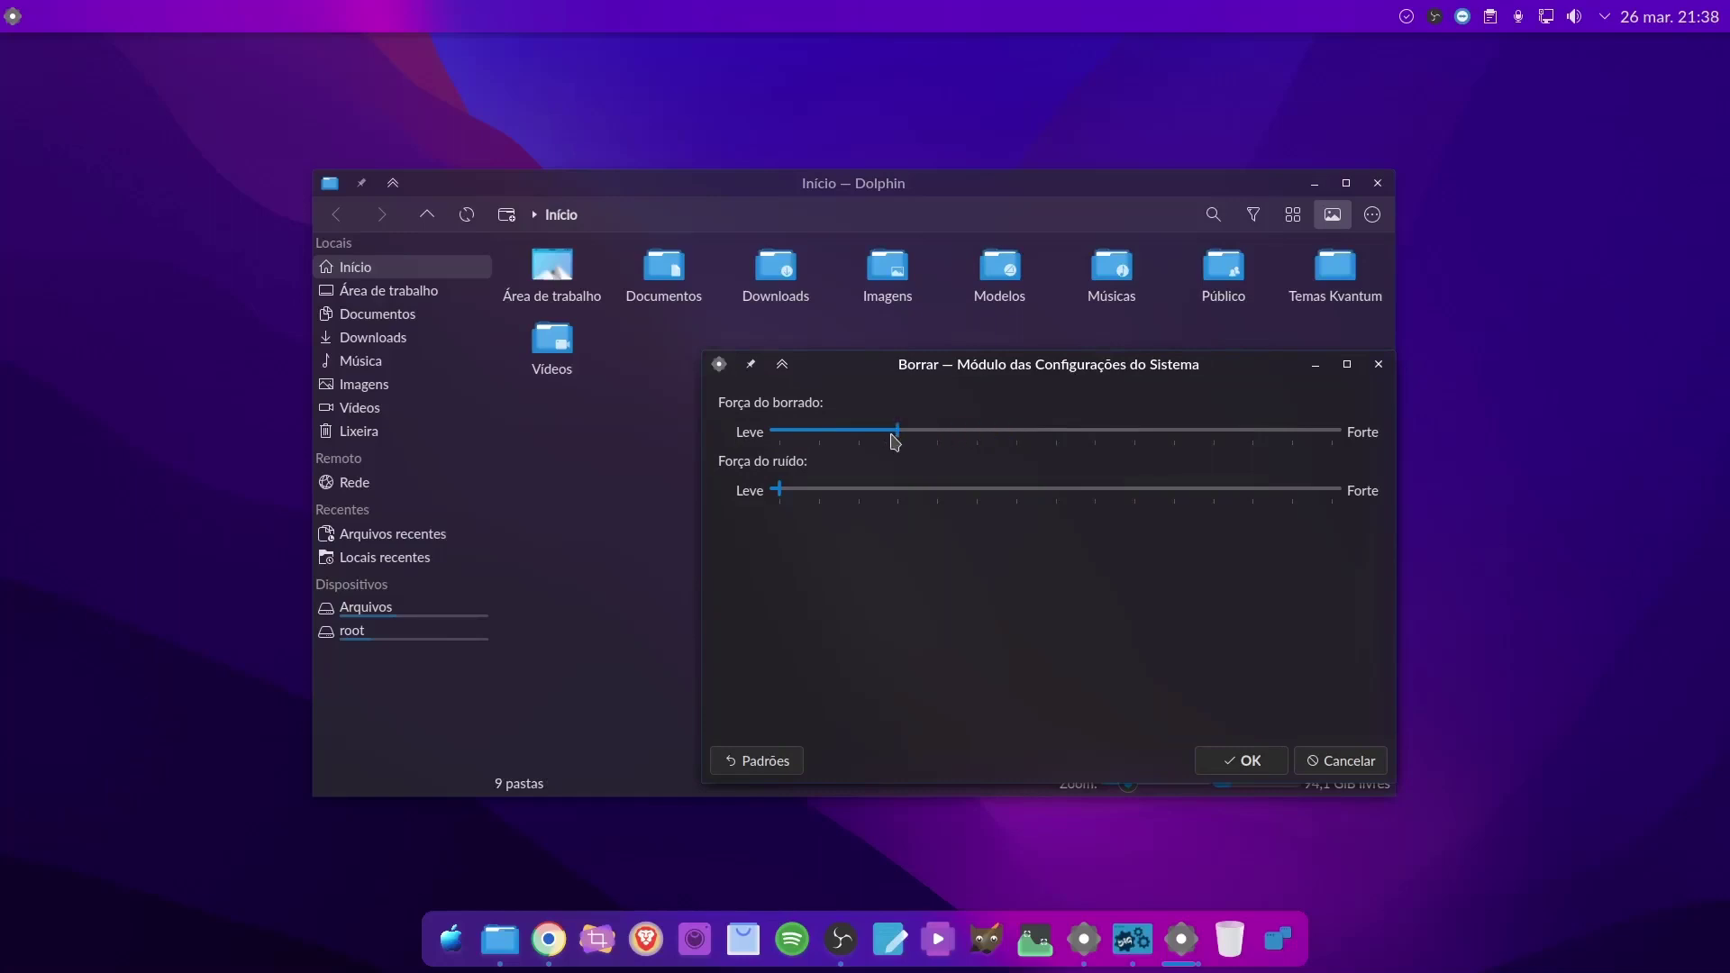
pyautogui.click(1250, 762)
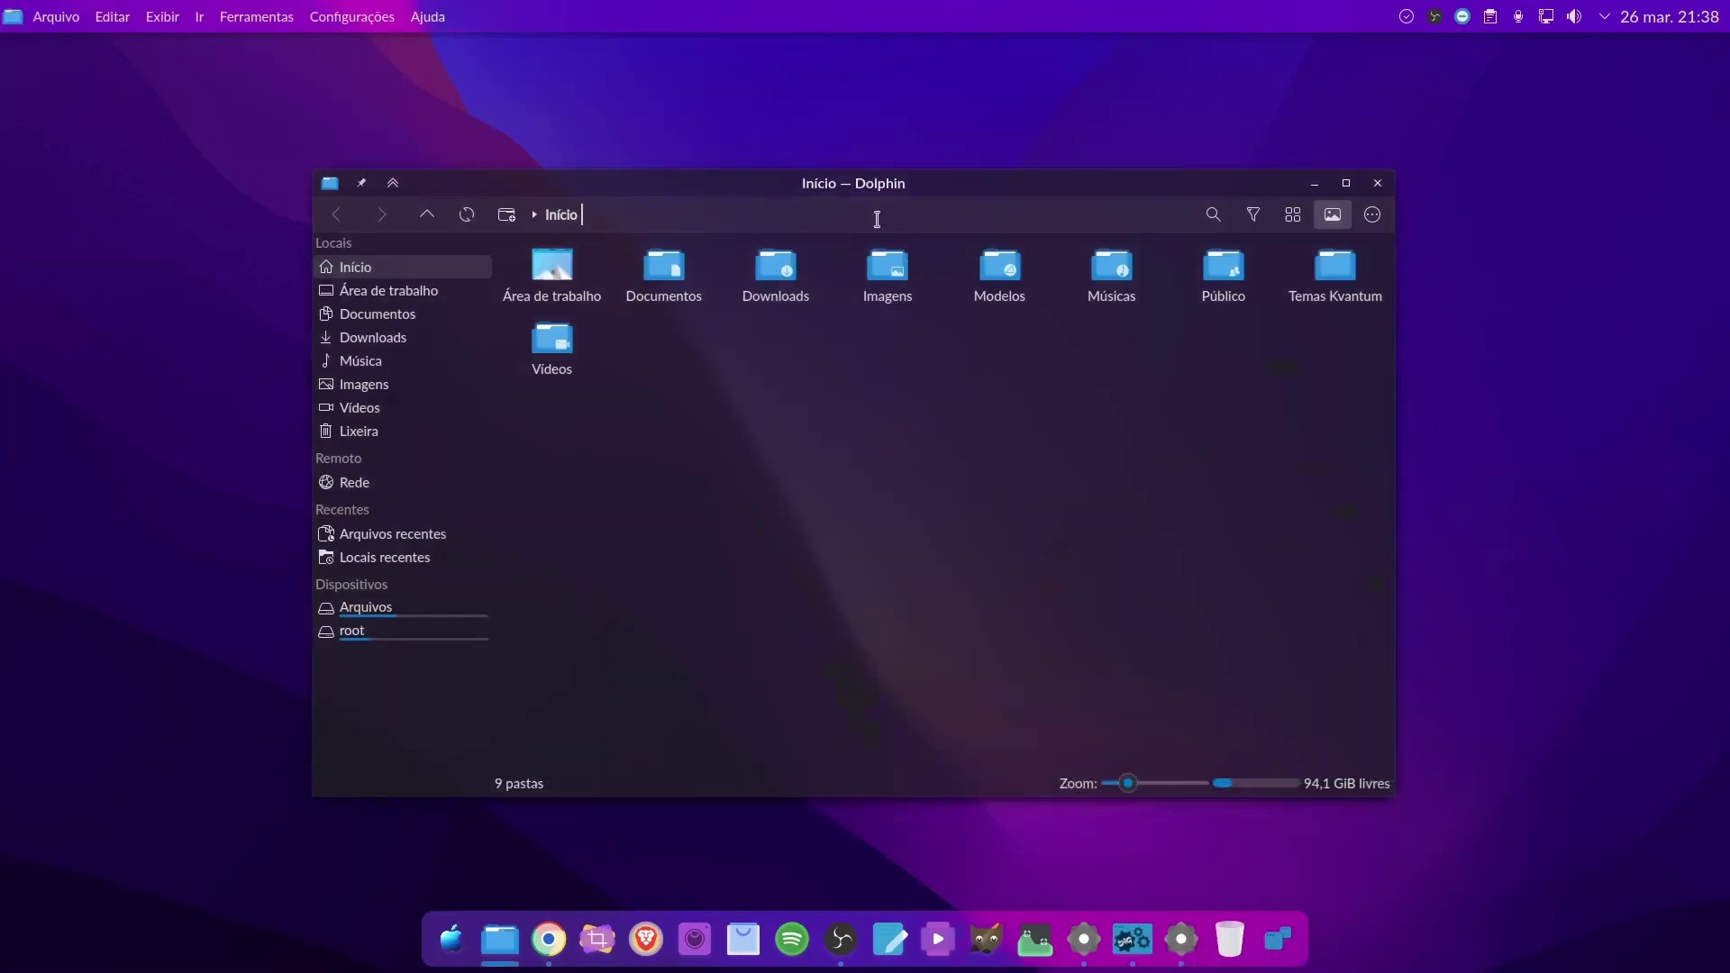
# Move the Dolphin window around the desktop to check how the wallpaper blurs behind it
pyautogui.moveTo(830, 182)
pyautogui.mouseDown()
pyautogui.moveTo(846, 181)
pyautogui.moveTo(823, 178)
pyautogui.mouseUp()
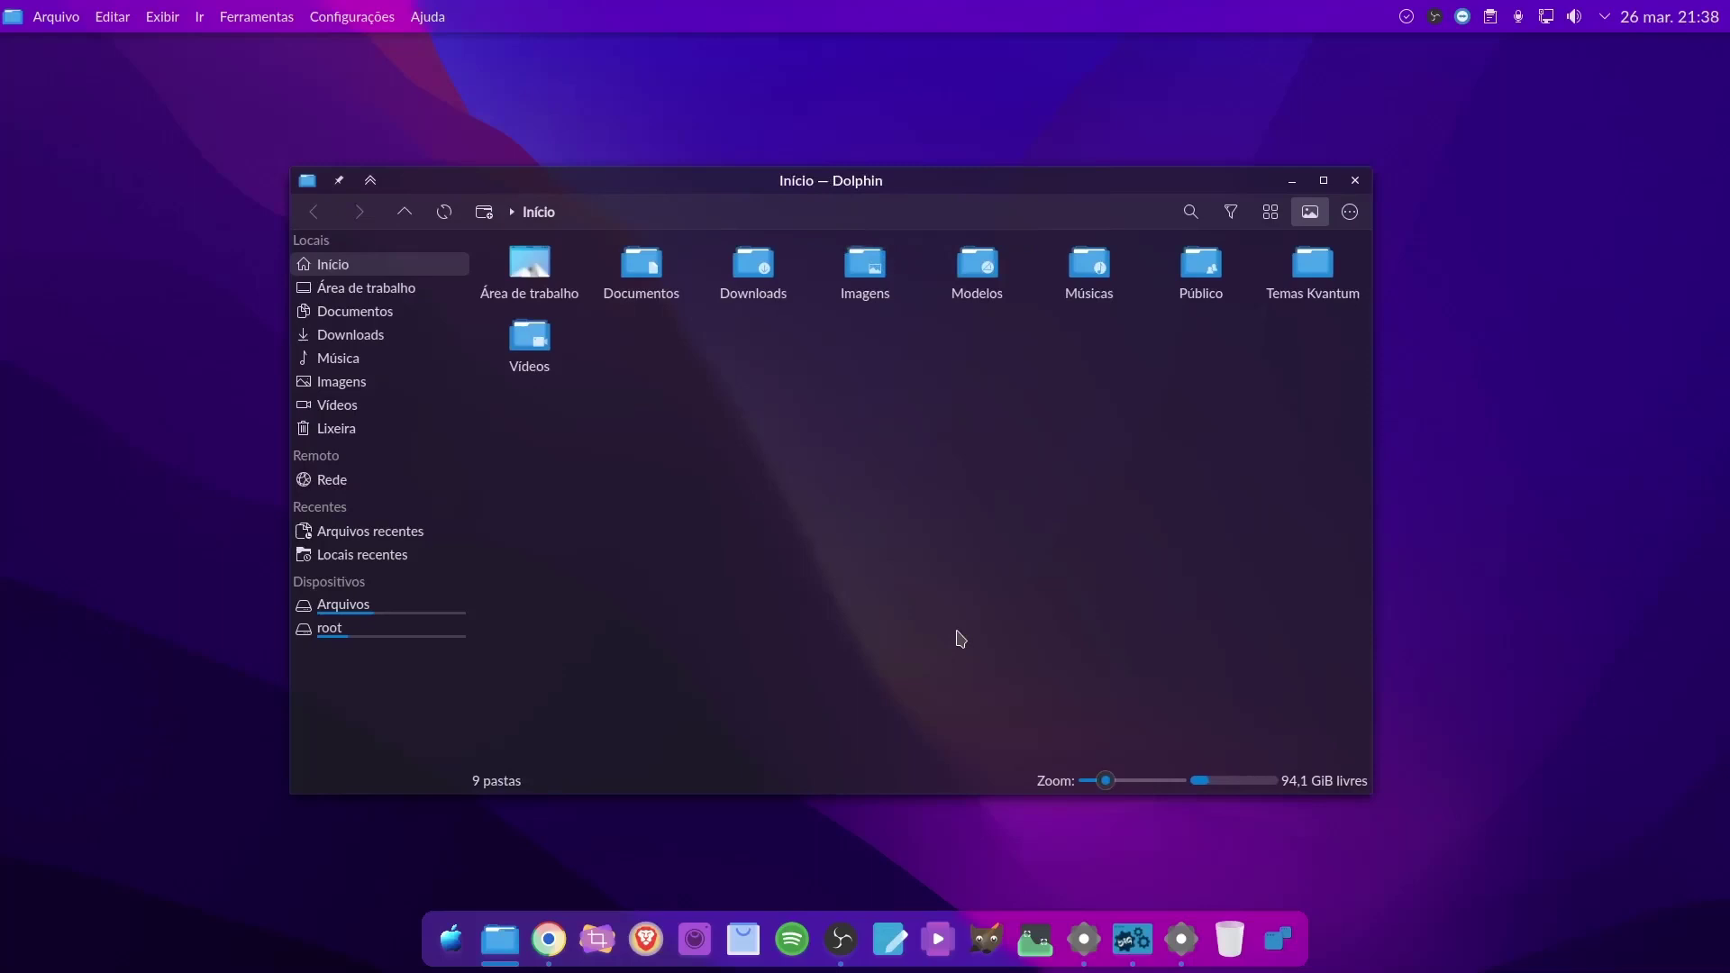
pyautogui.moveTo(893, 241); pyautogui.dragTo(921, 251)
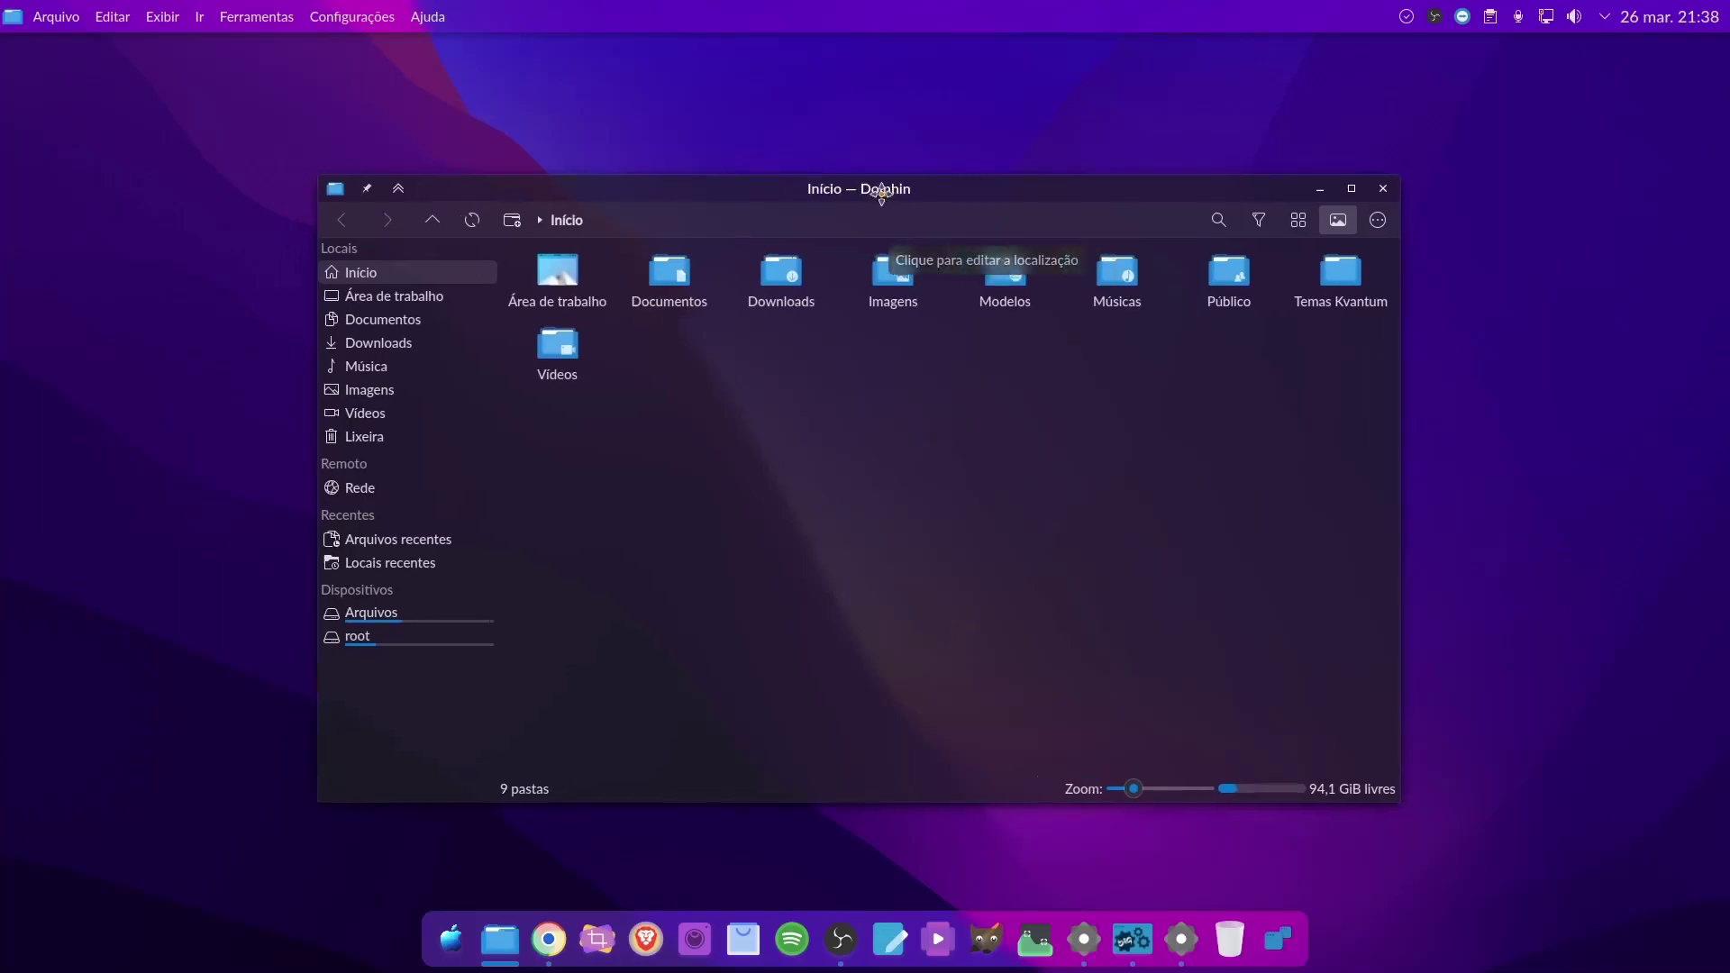
# Set Força do borrado of the Borrar effect to its lightest level and close the desktop effects settings with the change saved
pyautogui.click(1181, 942)
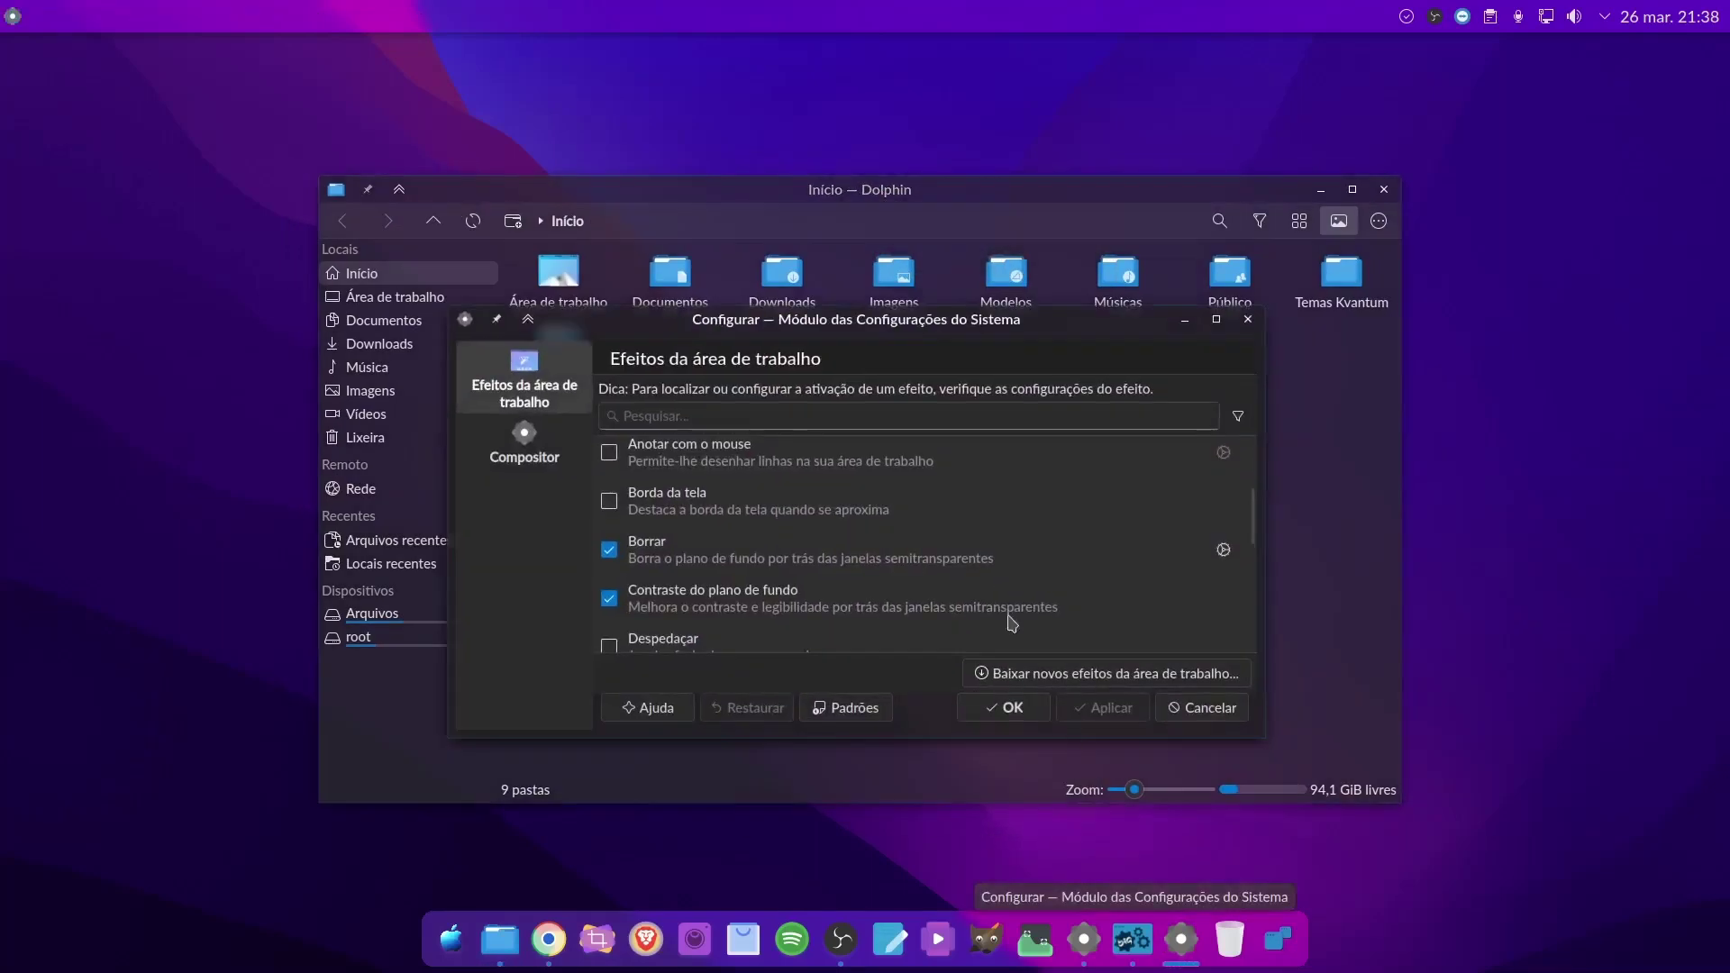
pyautogui.click(1222, 560)
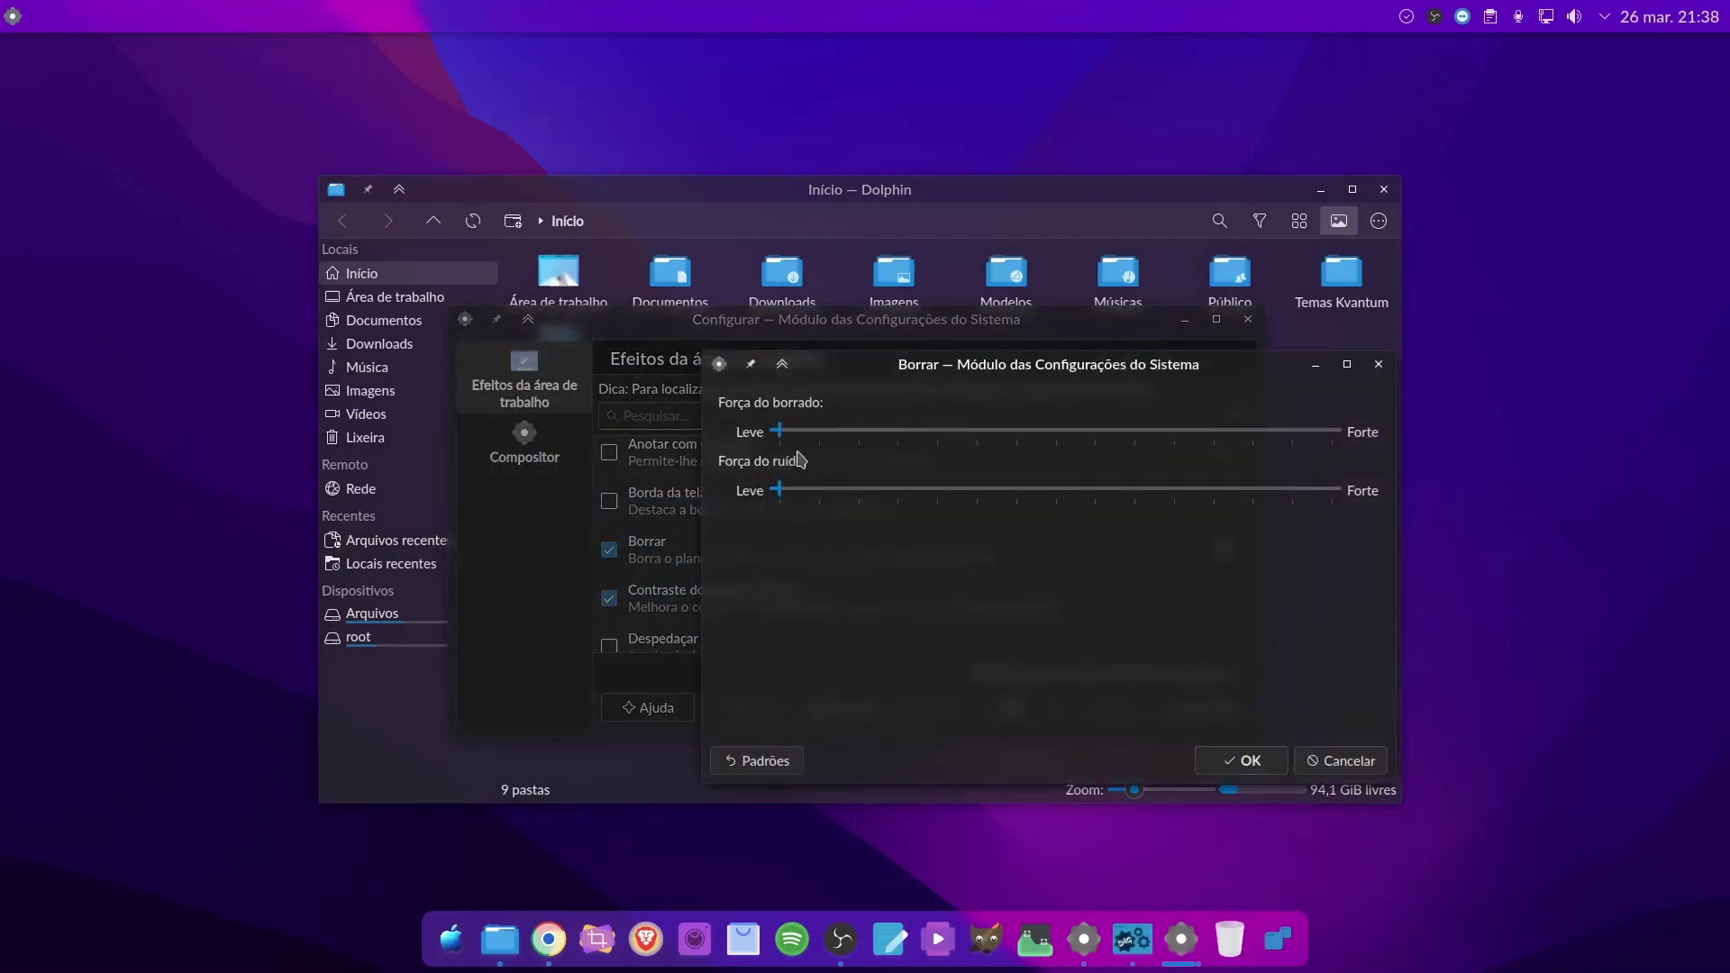
pyautogui.click(1220, 772)
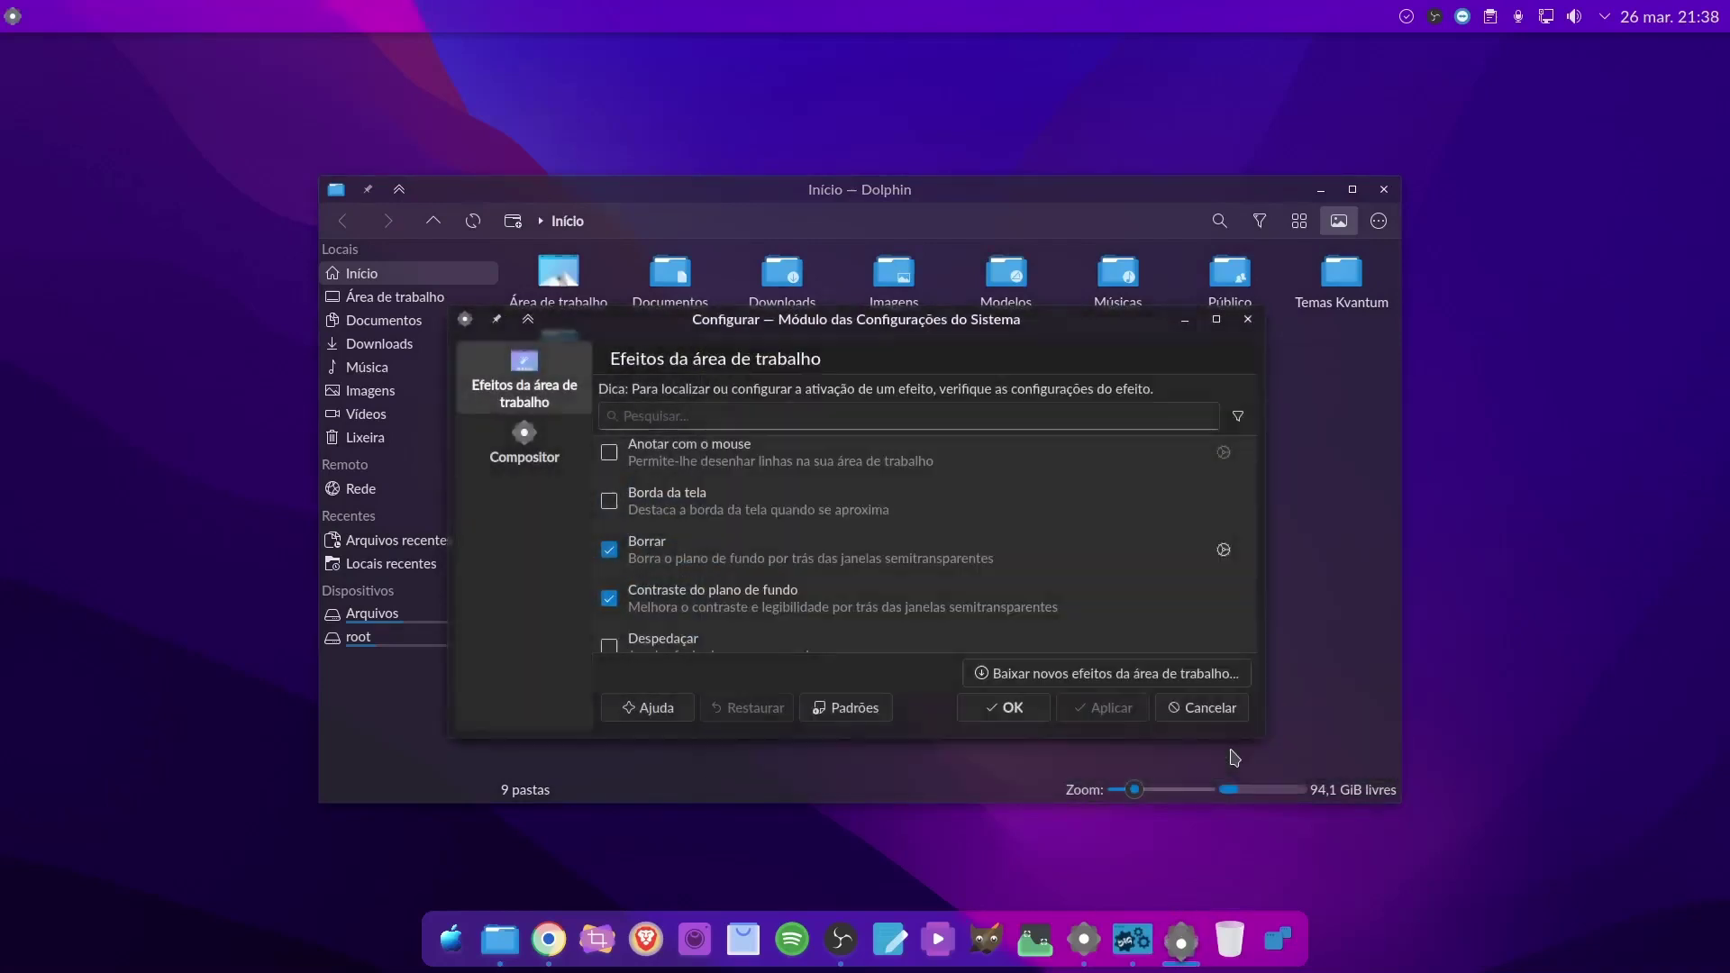
pyautogui.click(1002, 707)
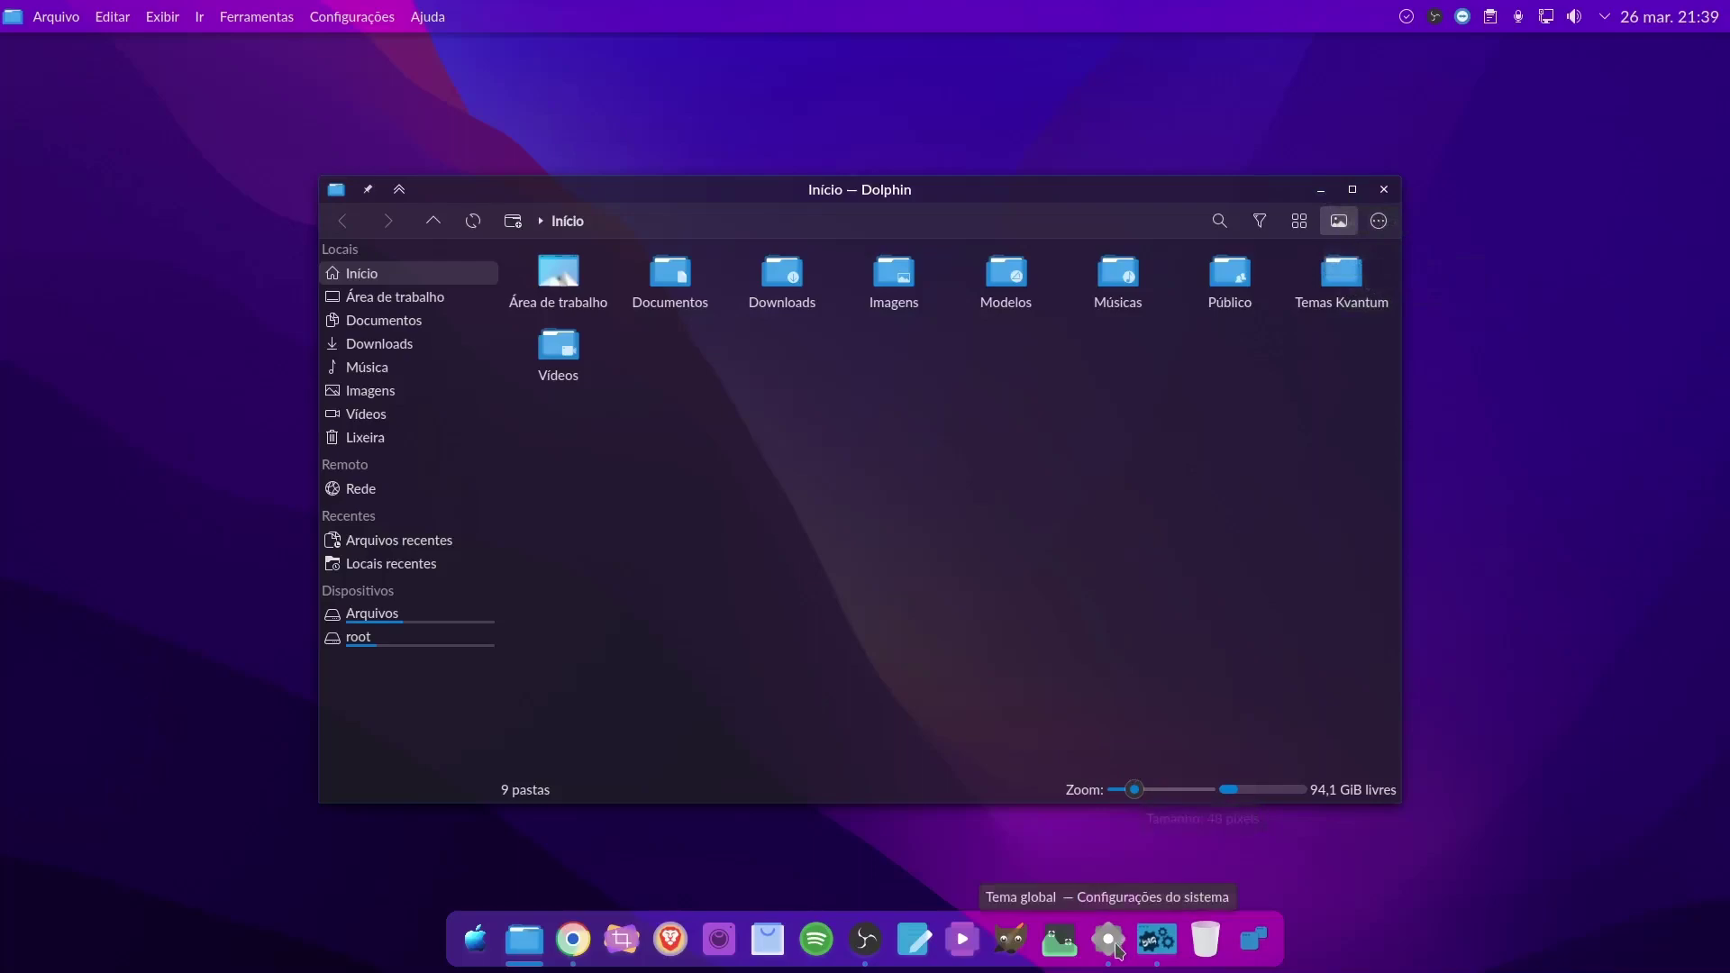
# Minimize Dolphin and apply the Scratchy theme under Decorações da janela in Configurações do sistema
pyautogui.click(1321, 191)
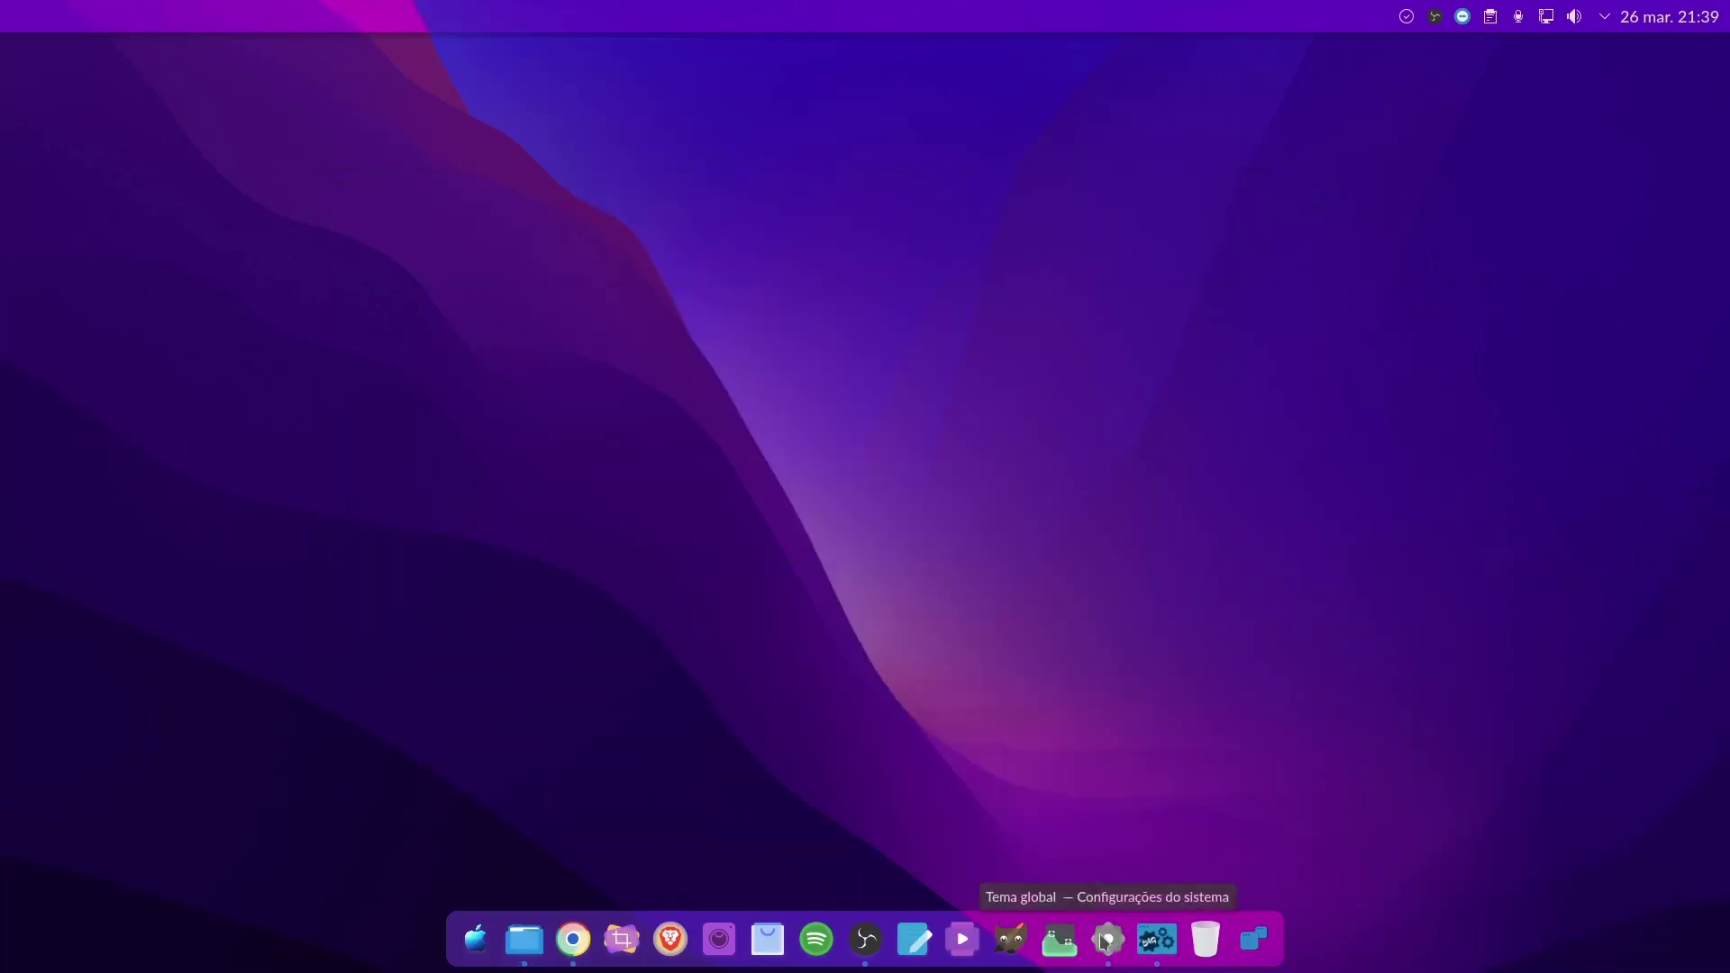
pyautogui.click(1108, 939)
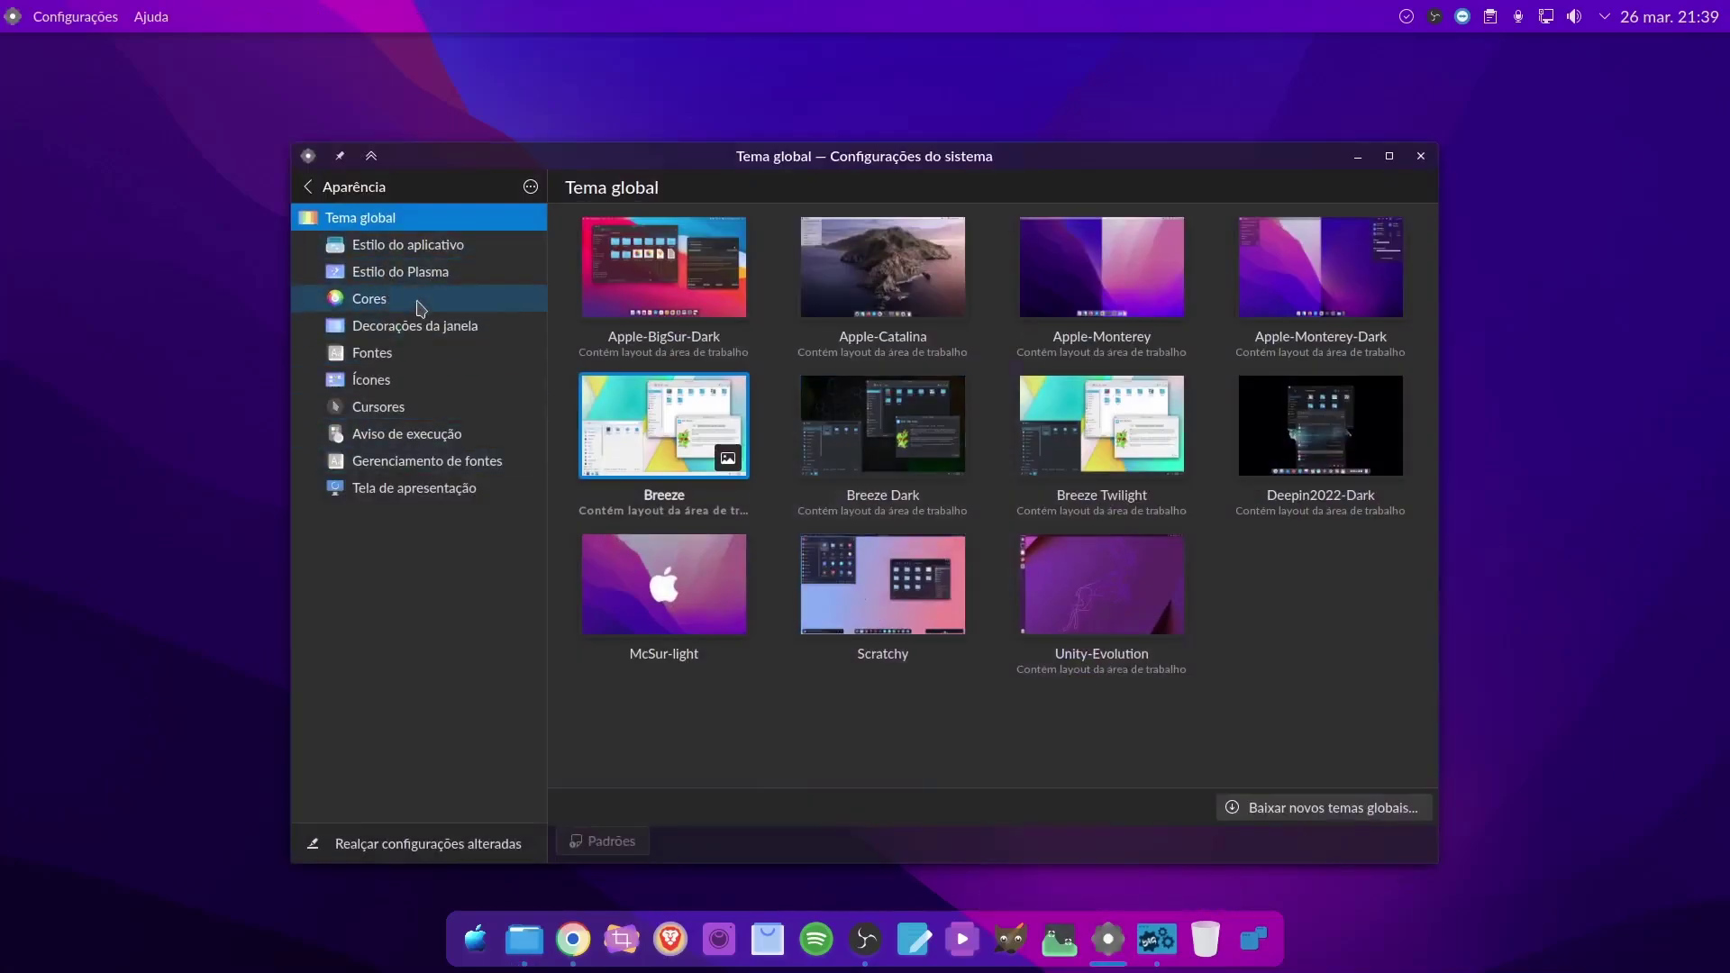
pyautogui.click(401, 330)
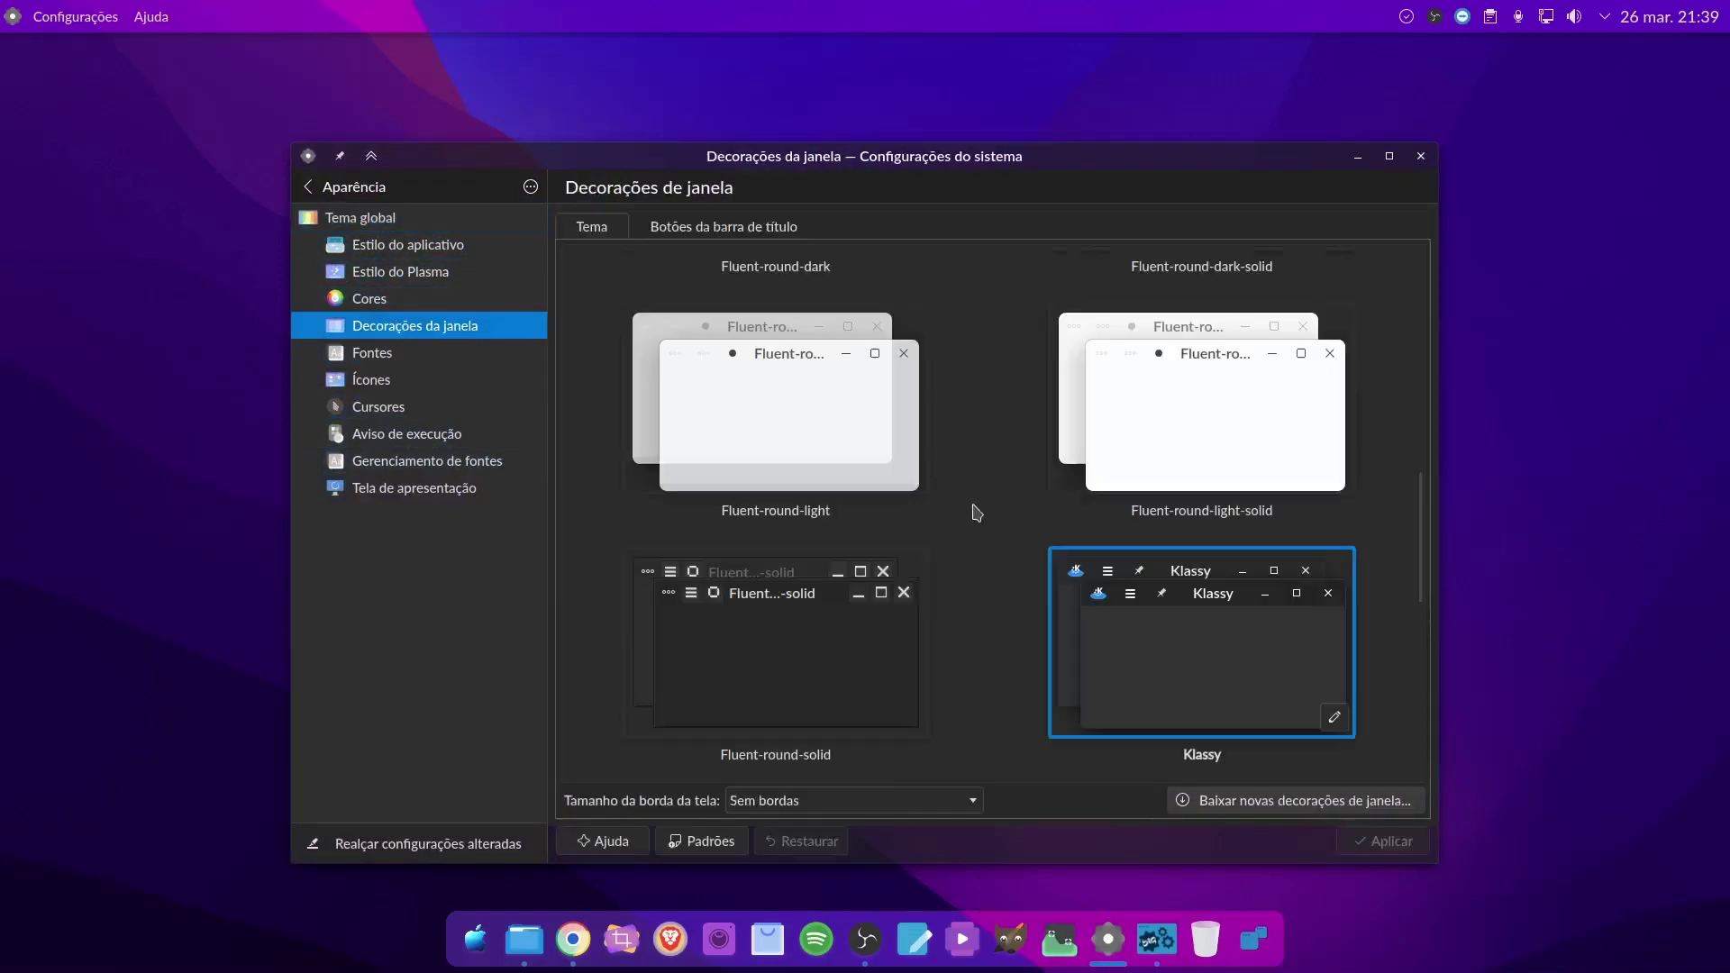
pyautogui.scroll(-3, 870, 505)
pyautogui.scroll(-3, 873, 508)
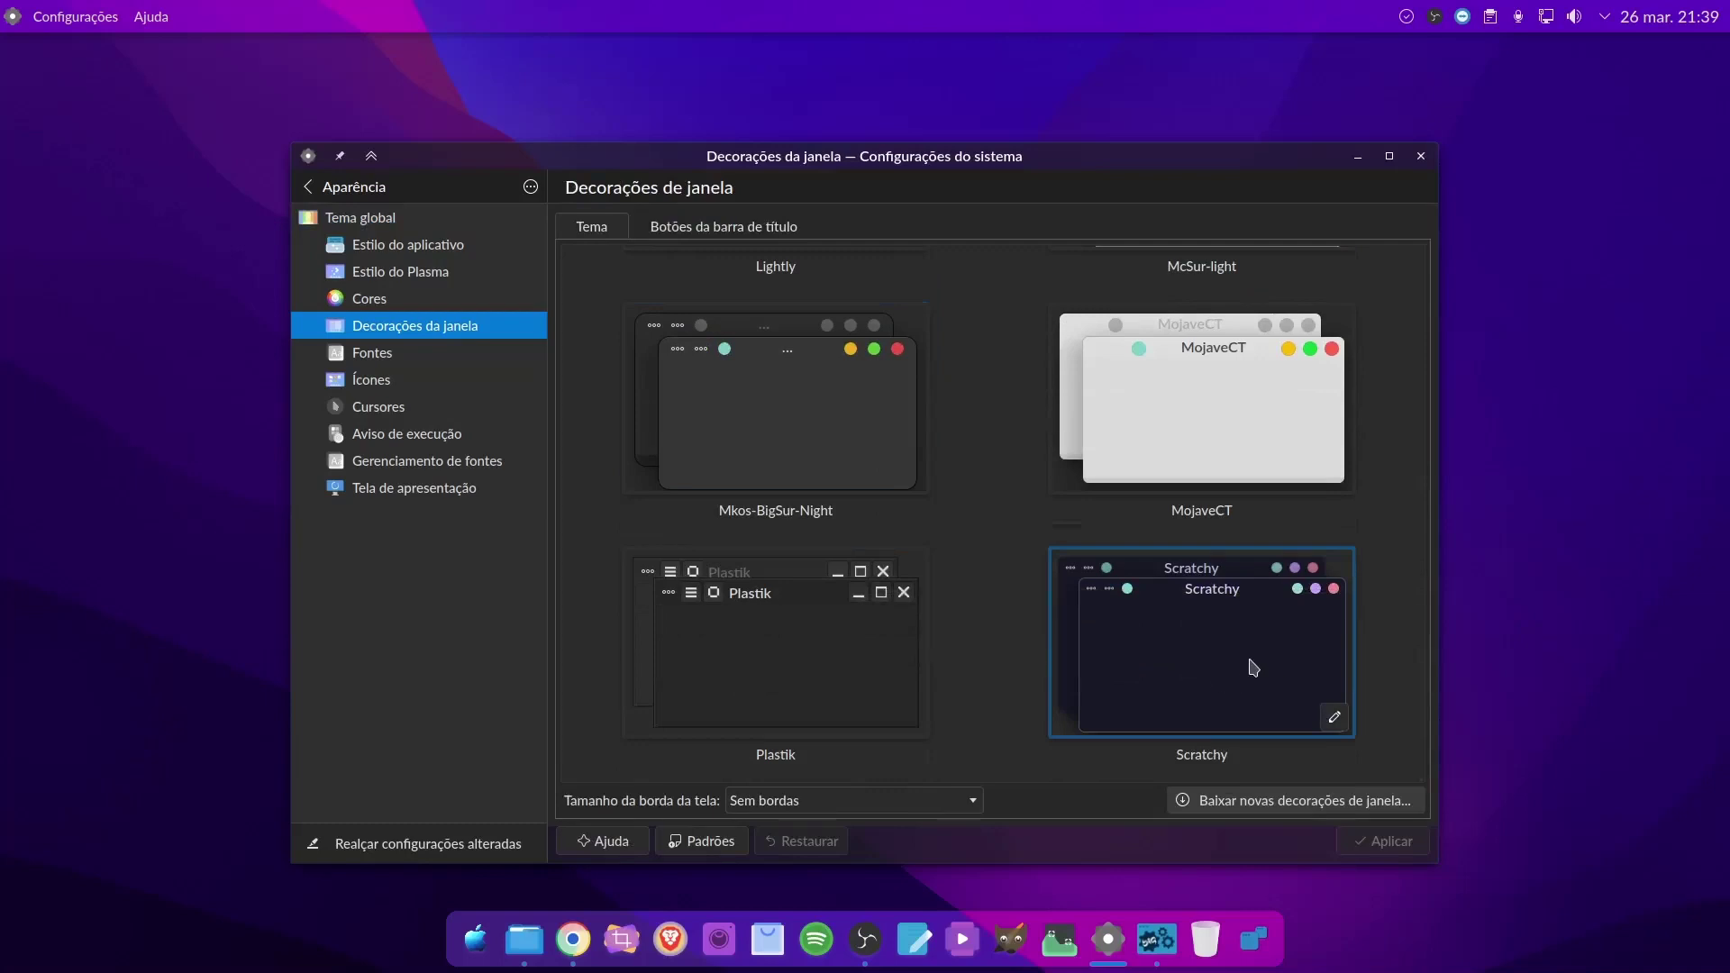
pyautogui.click(1226, 661)
pyautogui.click(1383, 841)
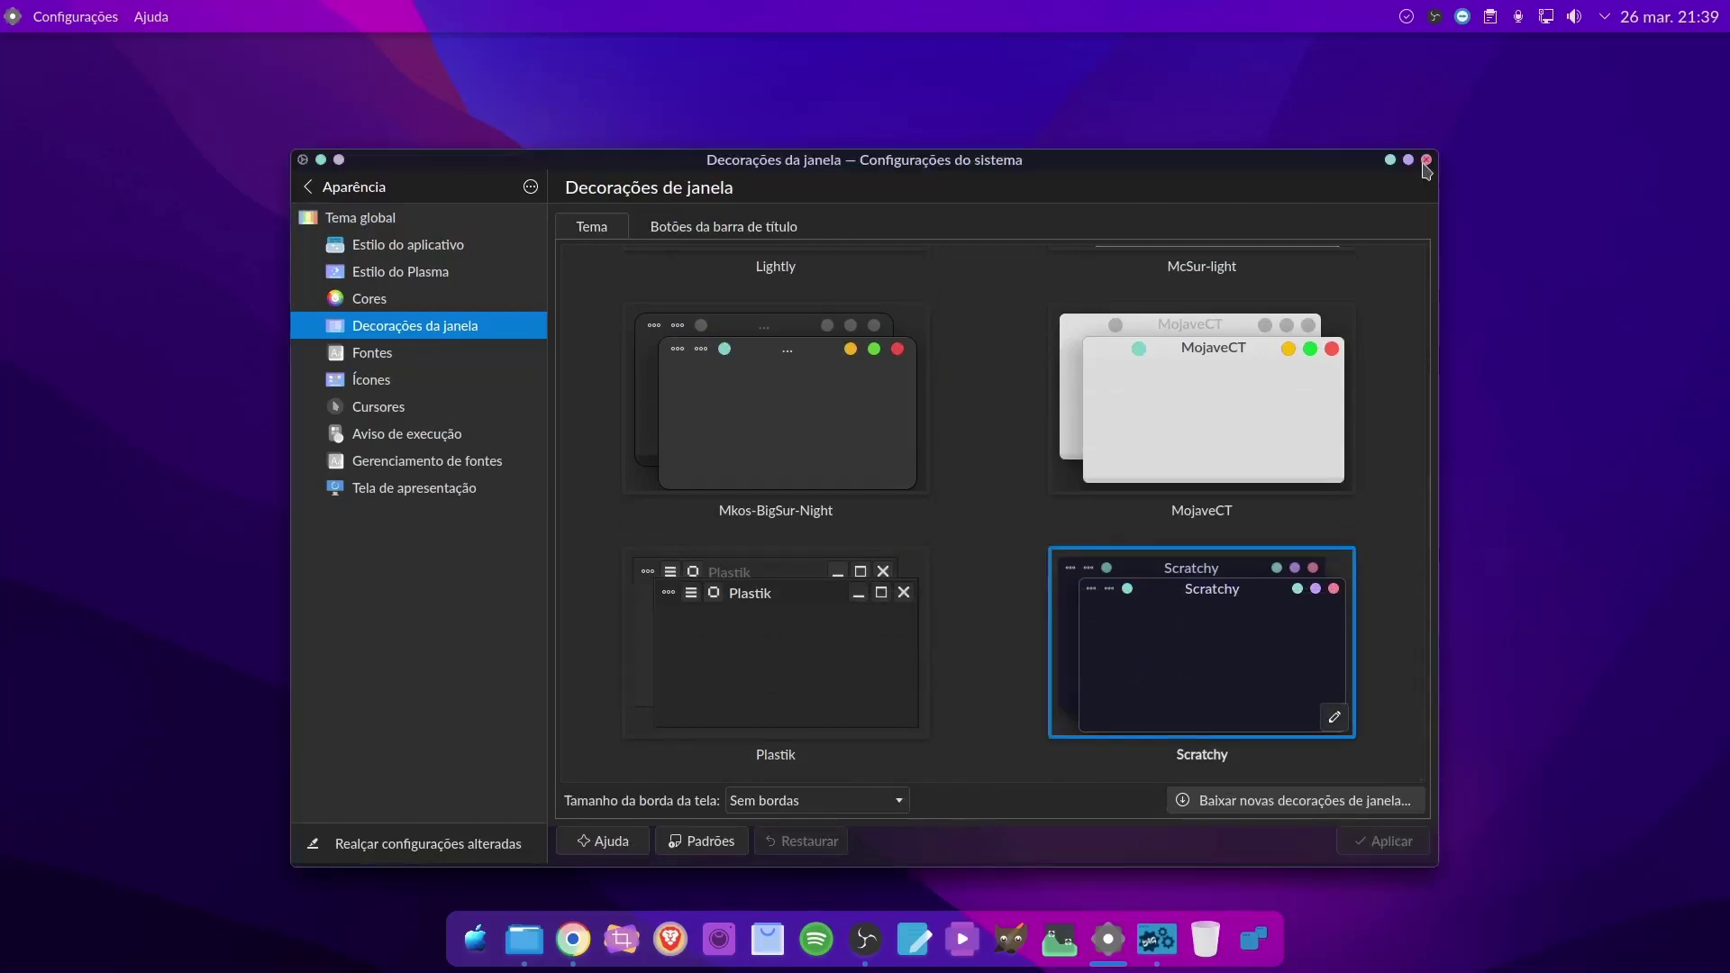
# Minimize the settings window and examine the Scratchy title bars on Dolphin and Central de Controle, moving Dolphin slightly around the desktop
pyautogui.click(1390, 160)
pyautogui.click(524, 938)
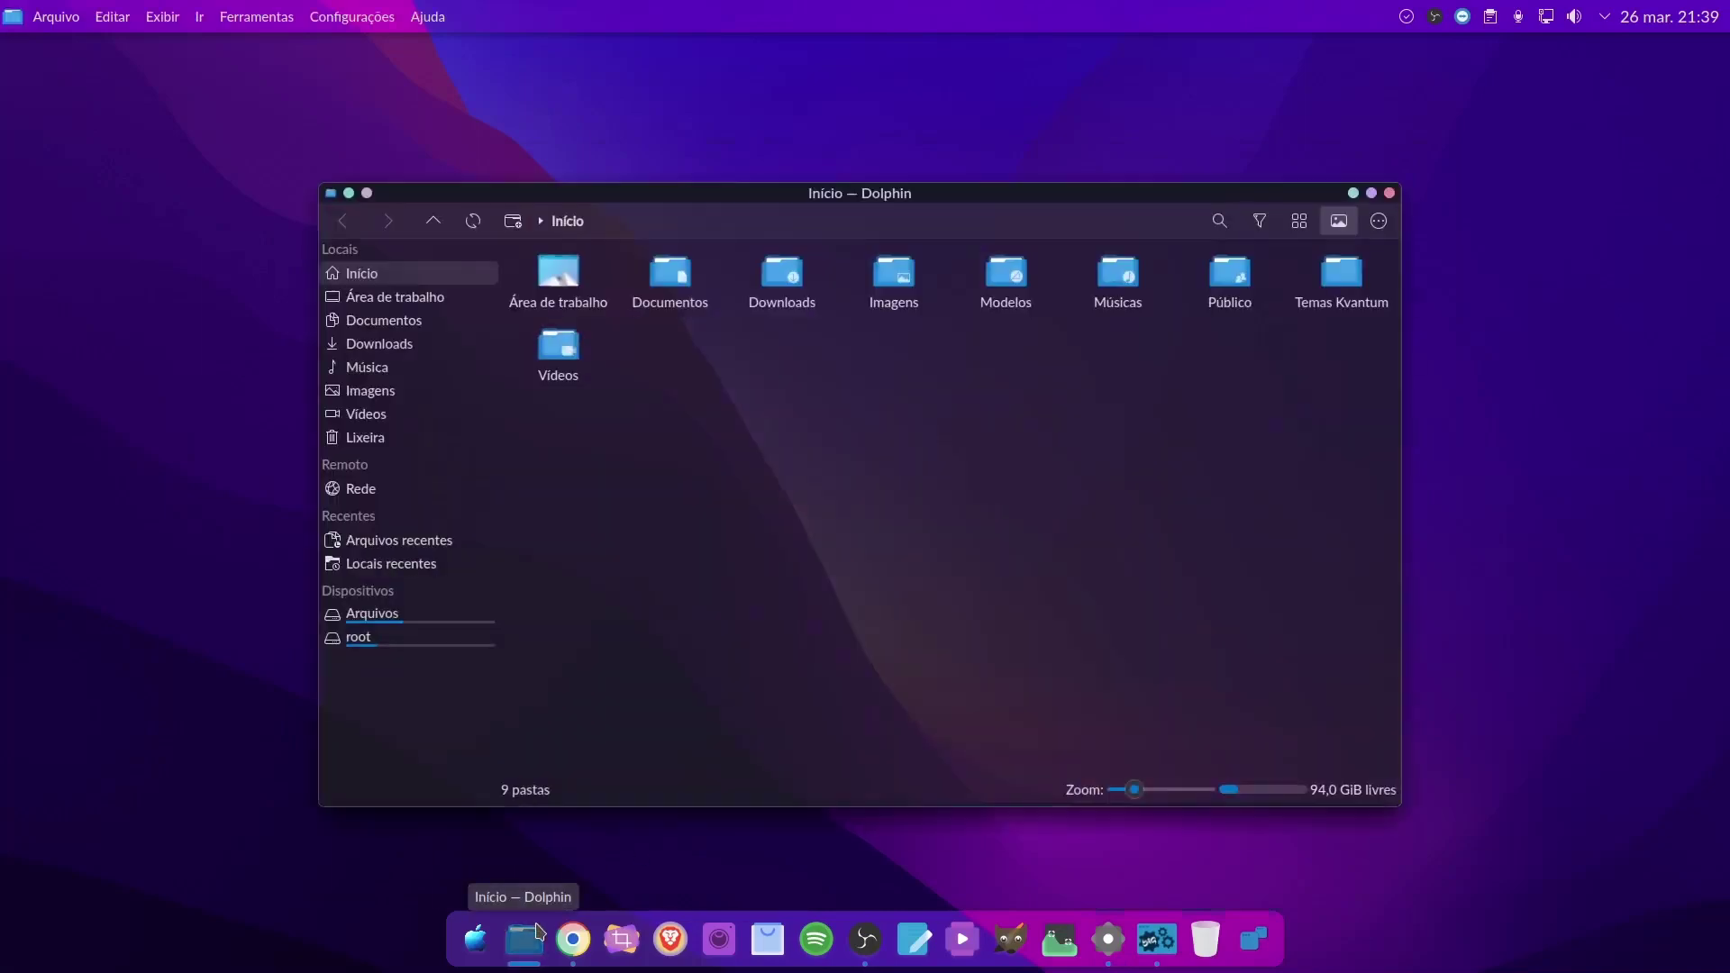
pyautogui.moveTo(844, 195)
pyautogui.mouseDown()
pyautogui.moveTo(888, 194)
pyautogui.moveTo(825, 177)
pyautogui.moveTo(861, 180)
pyautogui.mouseUp()
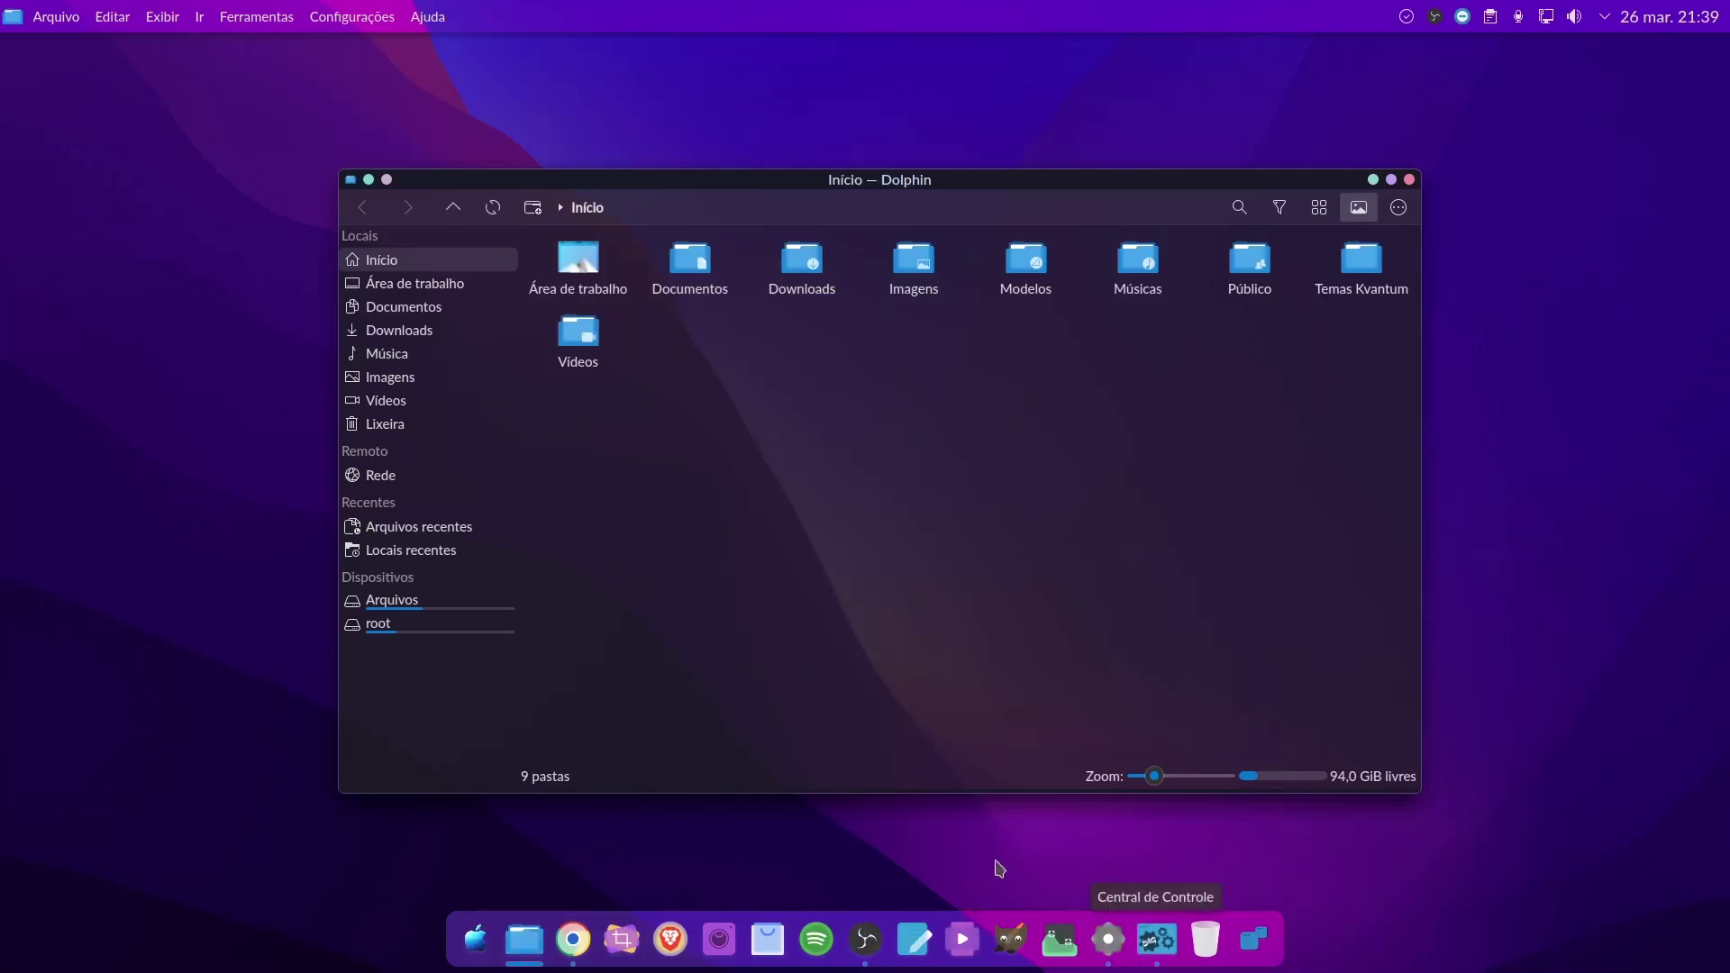
pyautogui.click(1157, 939)
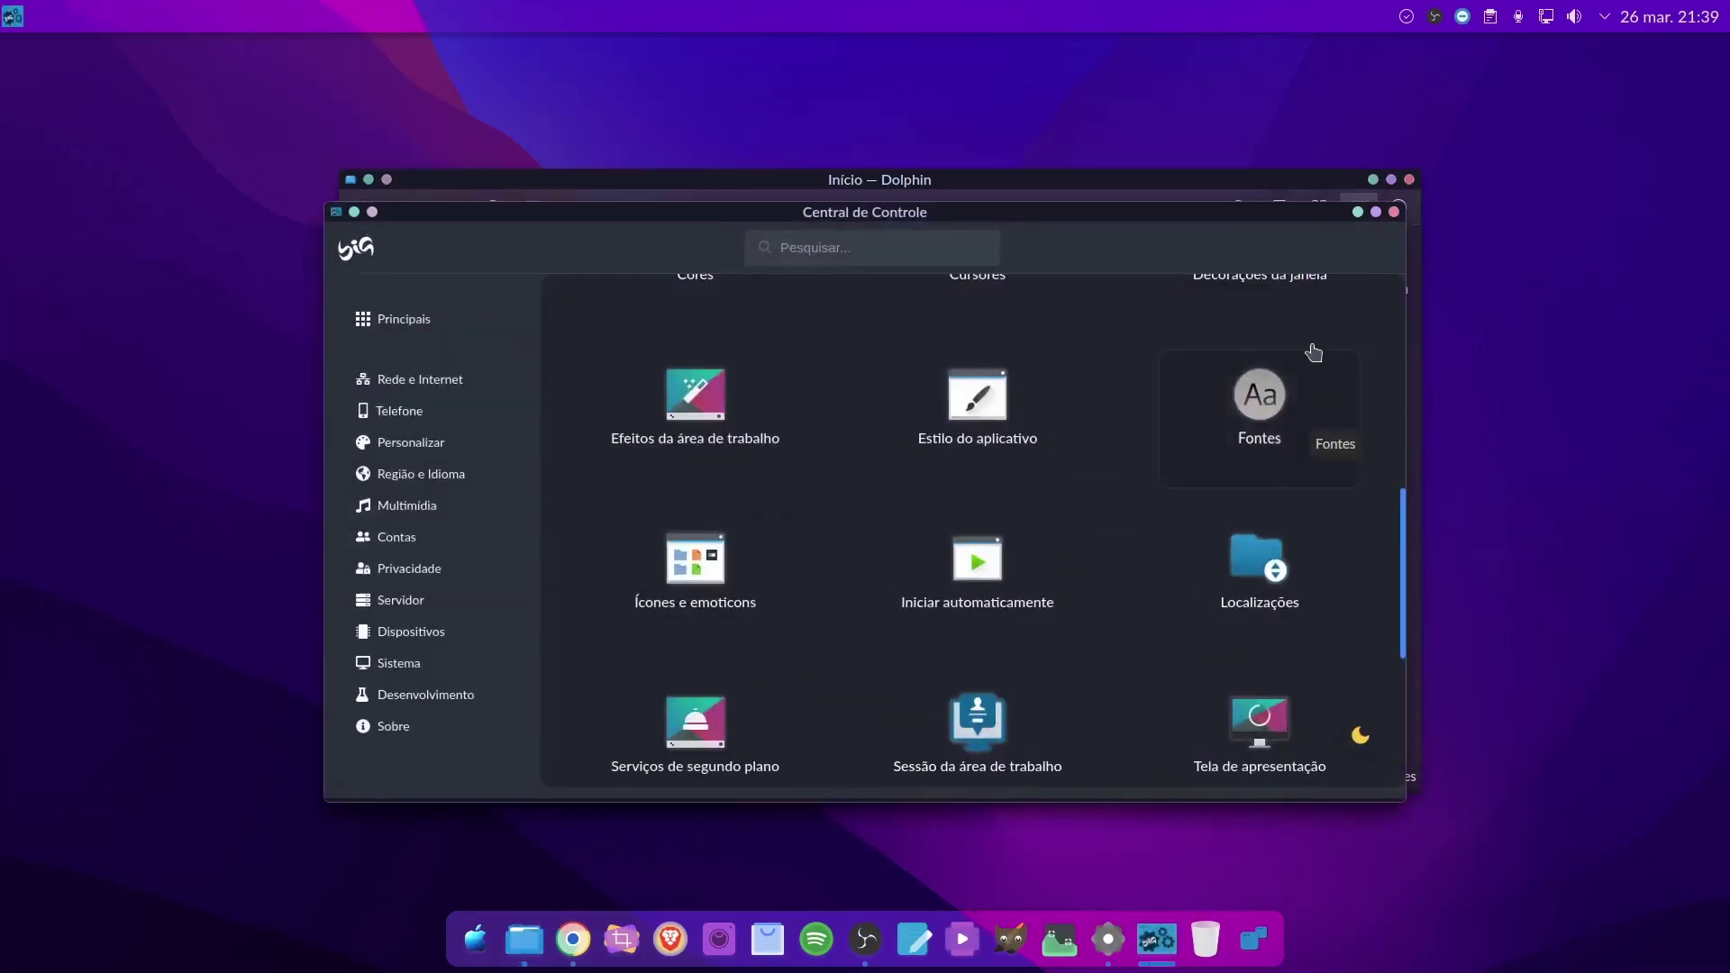
pyautogui.click(1359, 212)
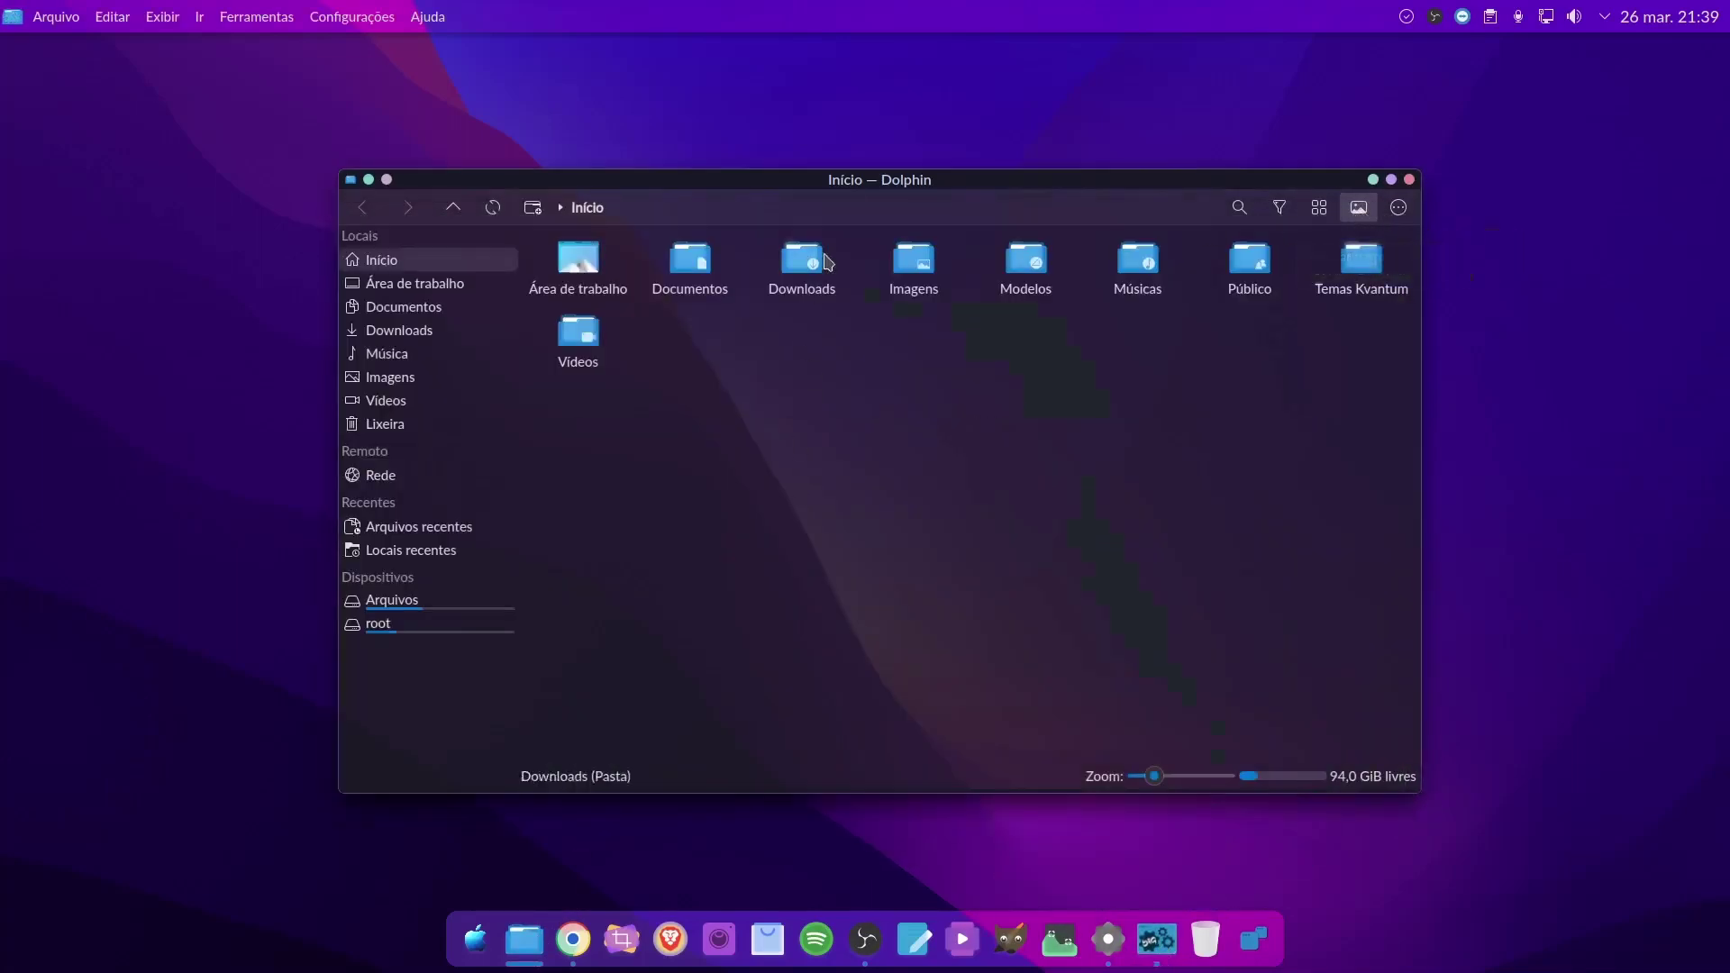
pyautogui.moveTo(867, 187); pyautogui.dragTo(863, 188)
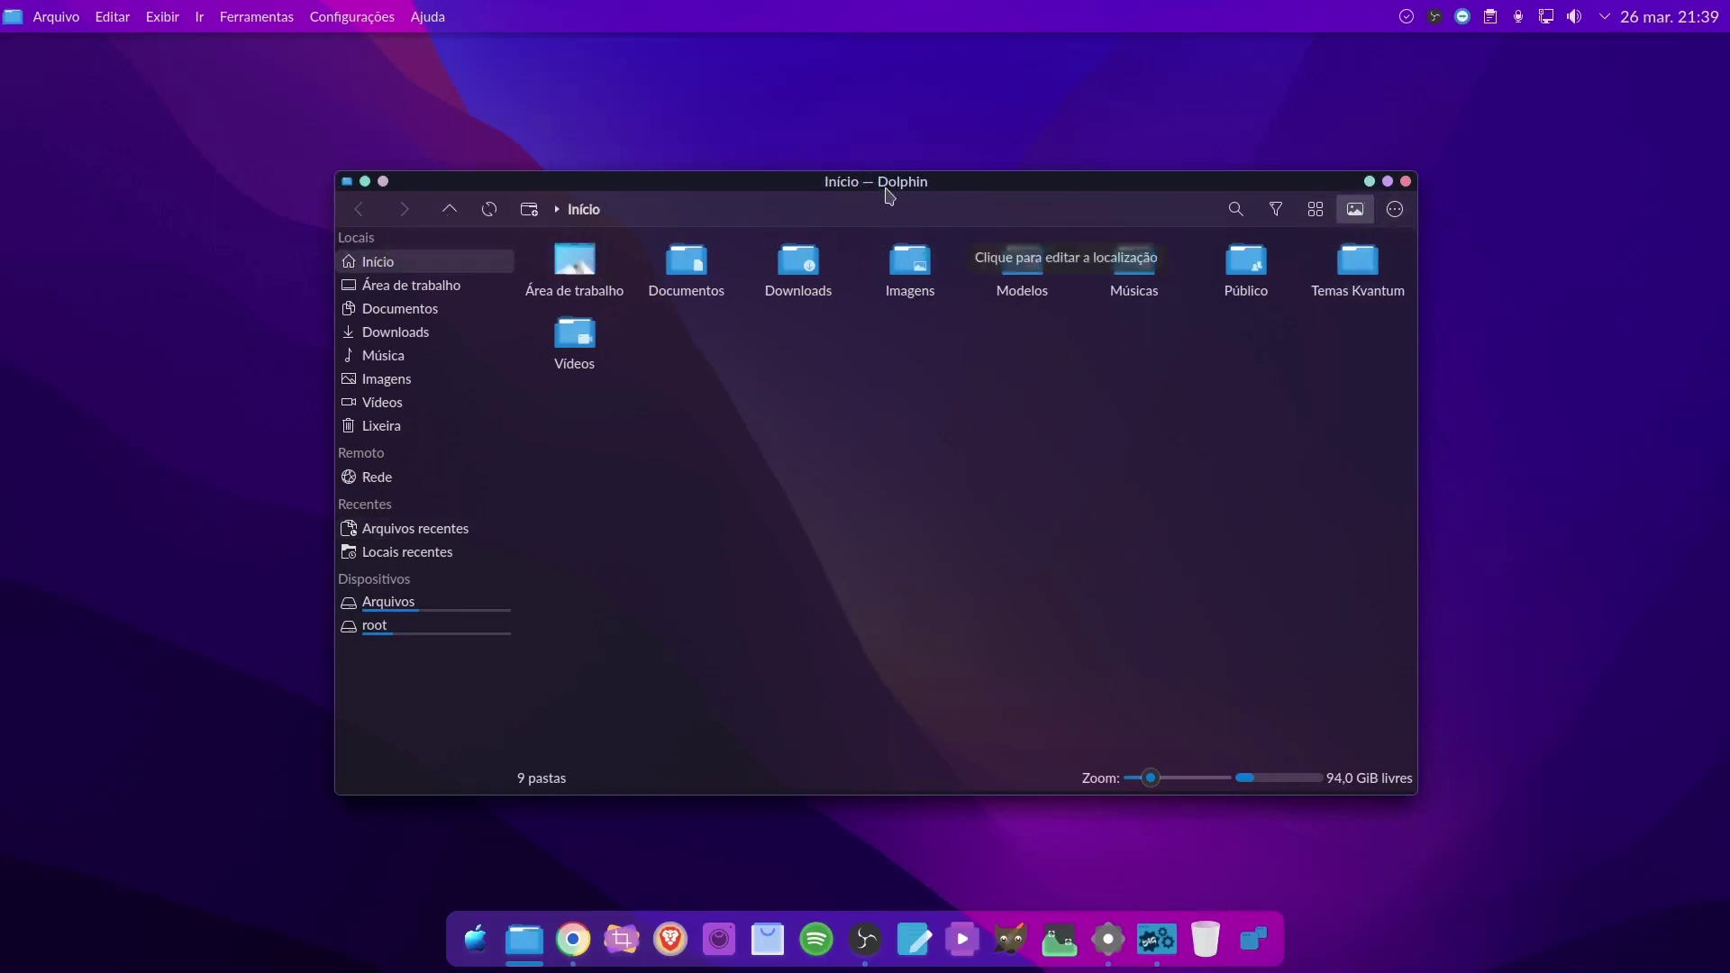
pyautogui.moveTo(884, 186); pyautogui.dragTo(874, 178)
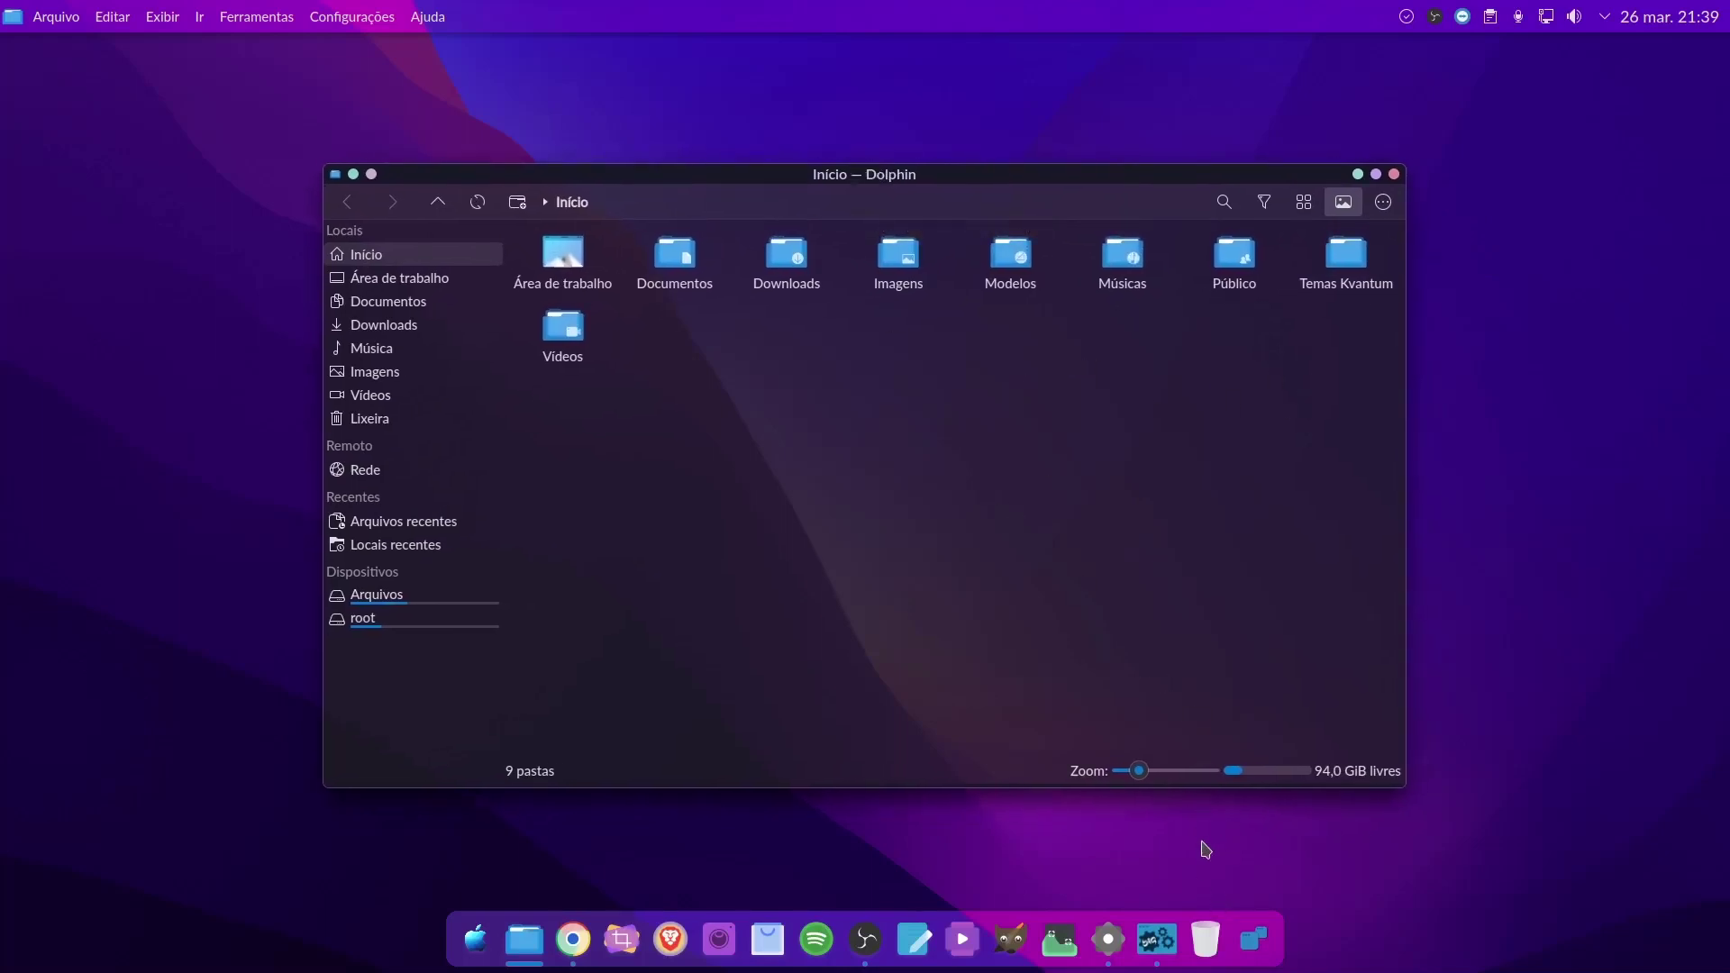
pyautogui.click(1131, 942)
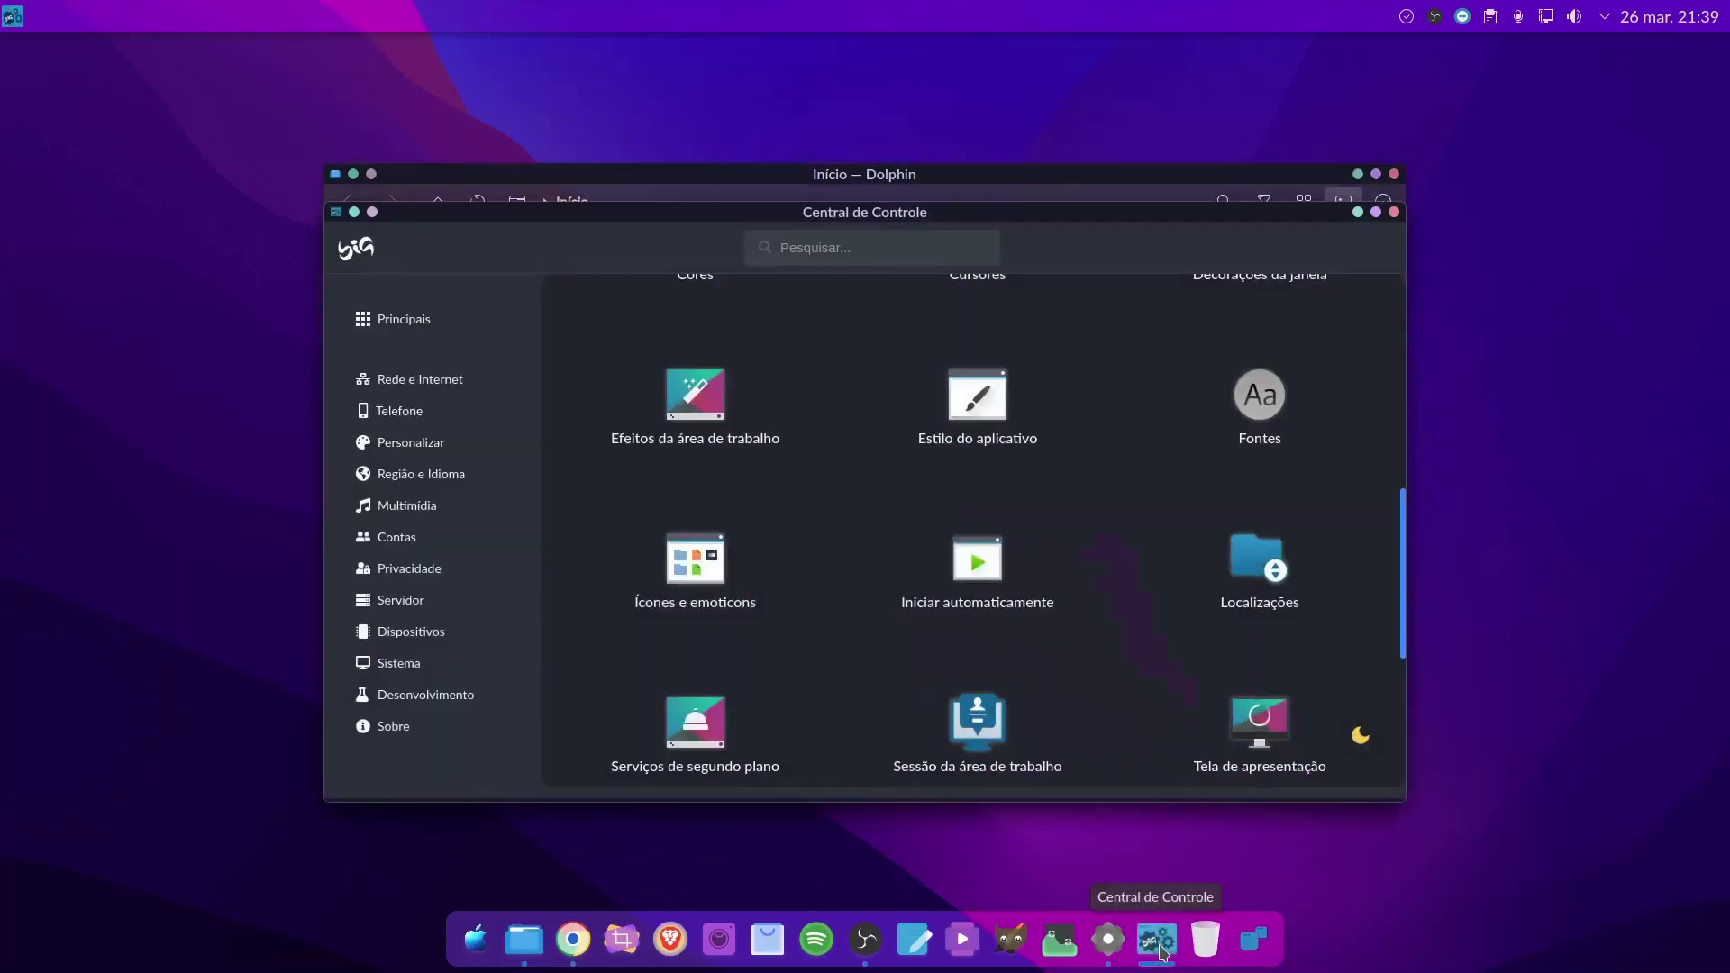
pyautogui.click(1132, 943)
pyautogui.click(900, 202)
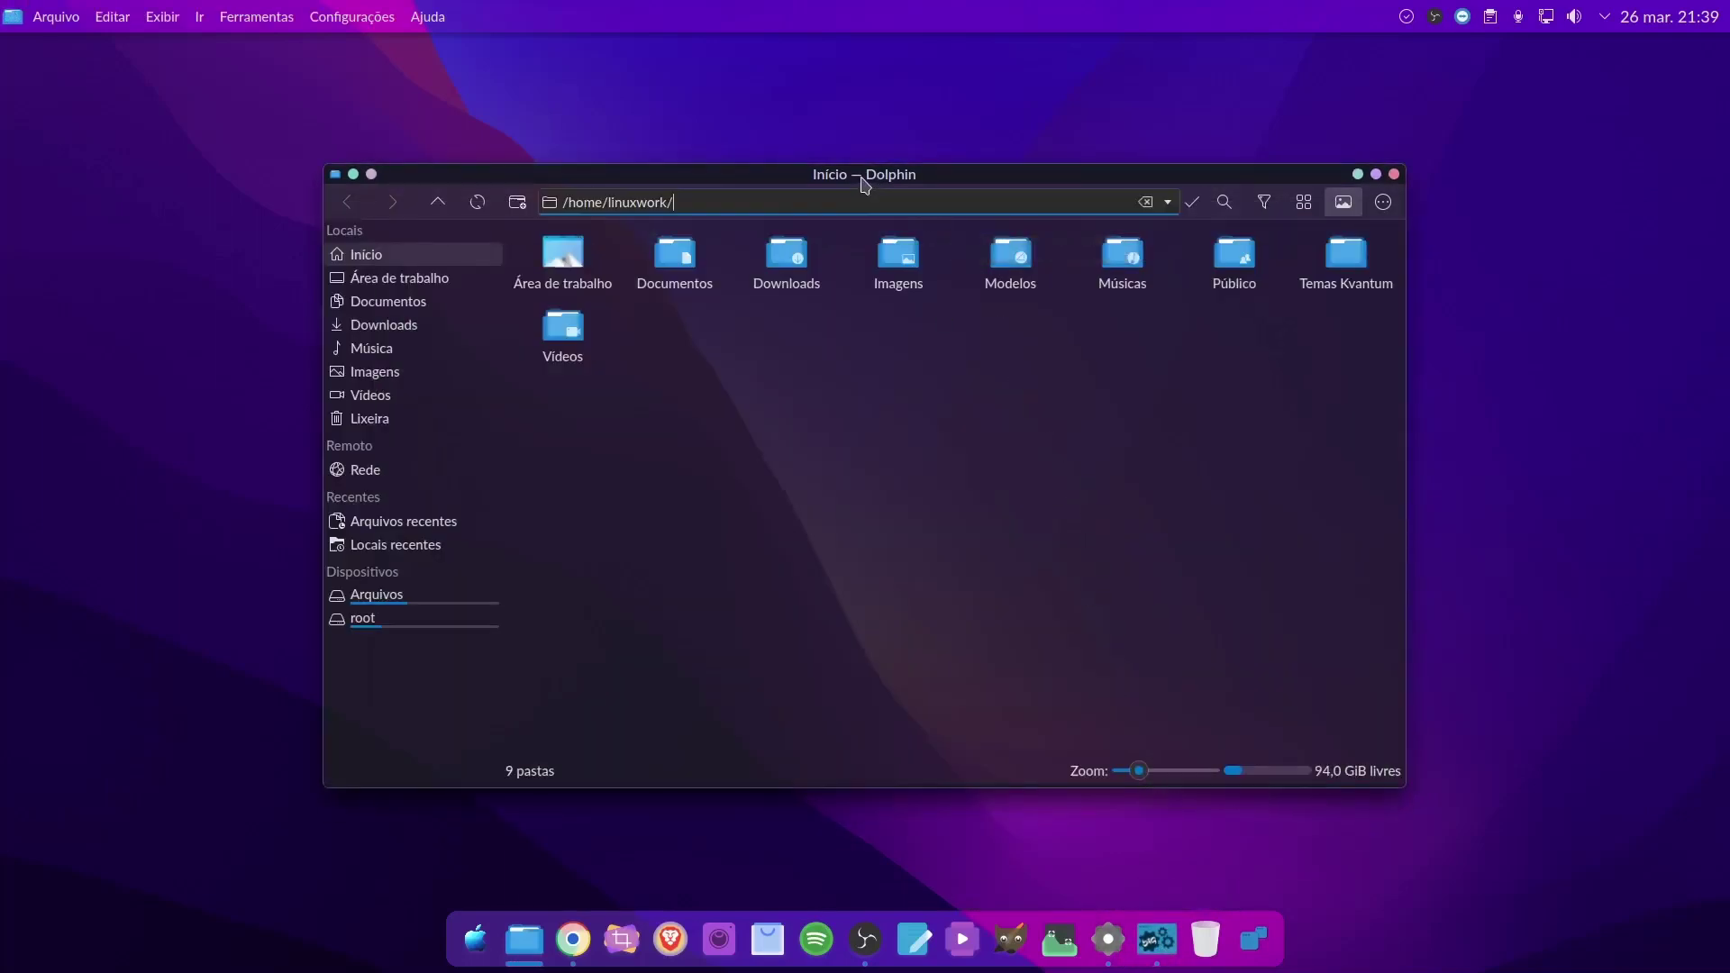
pyautogui.moveTo(869, 178); pyautogui.dragTo(867, 192)
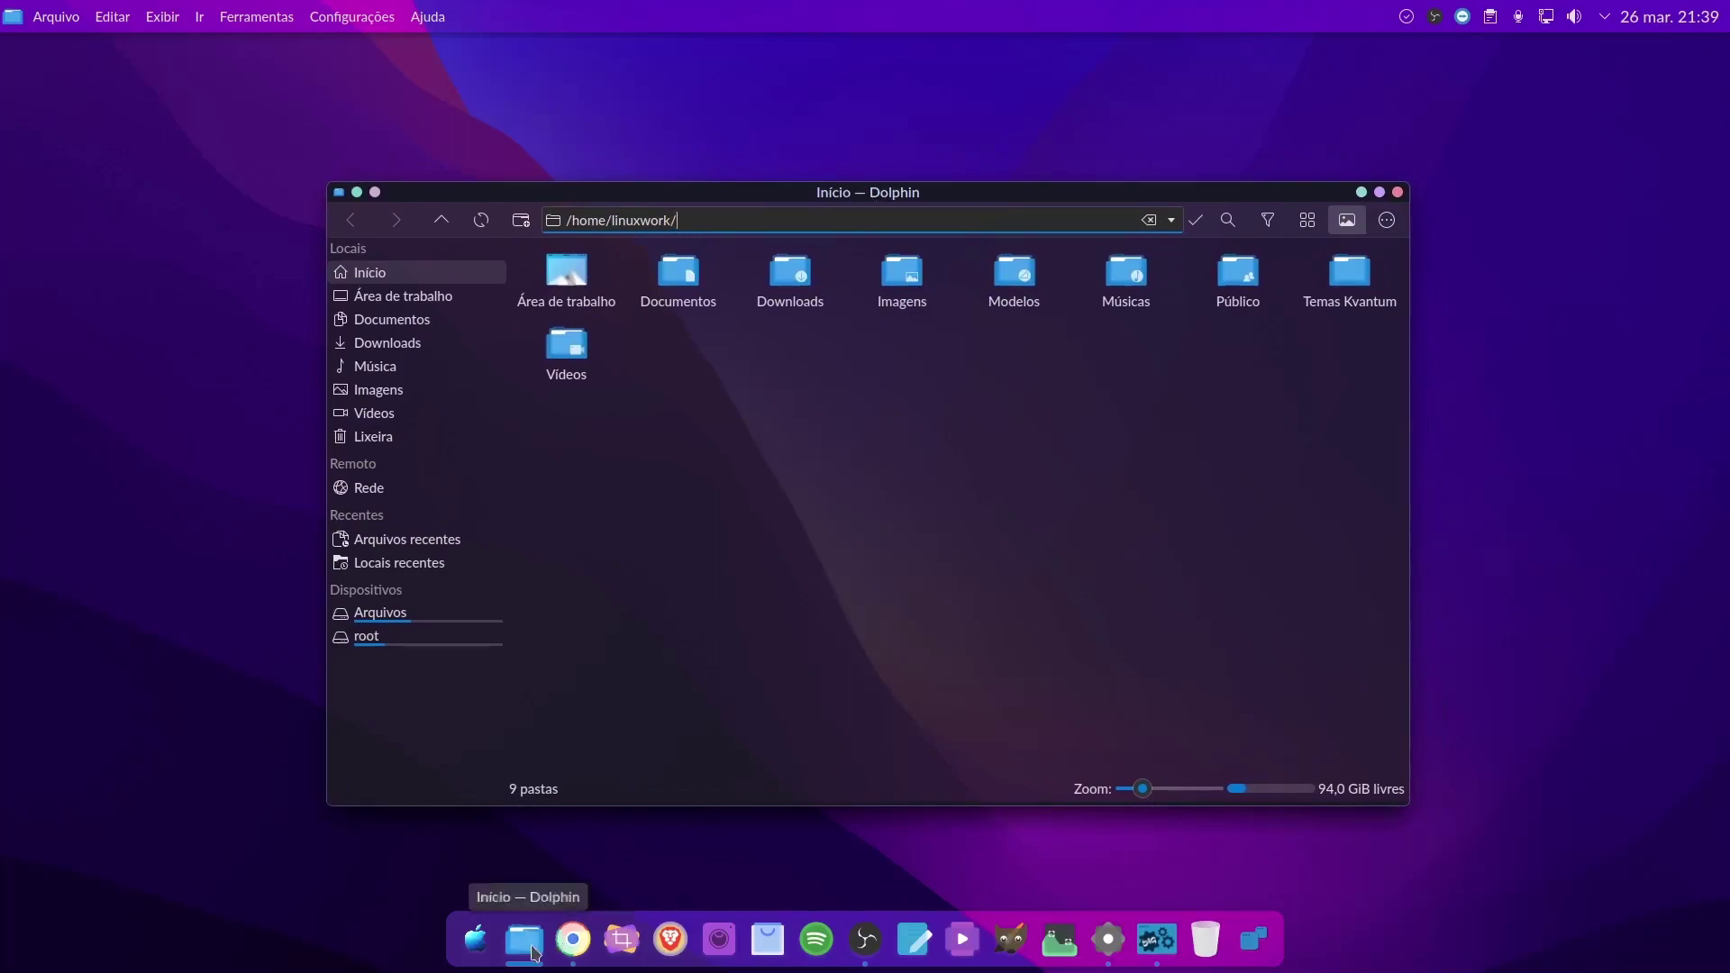
pyautogui.click(1158, 942)
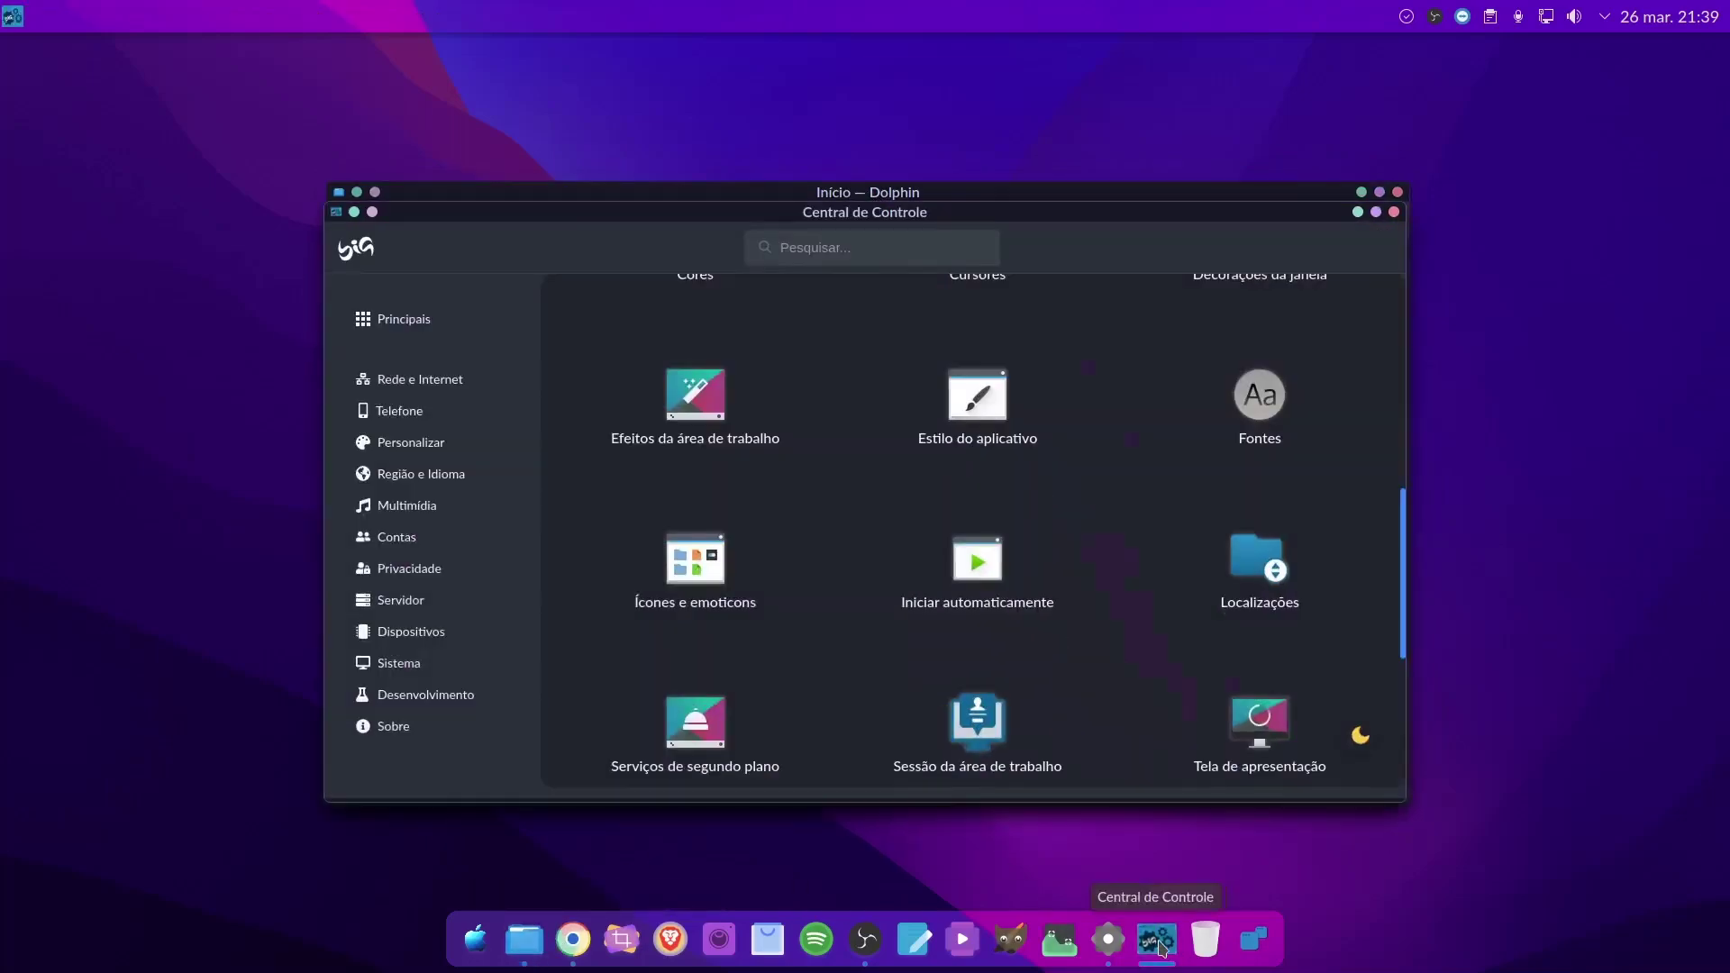
pyautogui.click(1158, 942)
# Try the Mkos-BigSur-Night window decoration from Configurações do sistema and check it on the Dolphin window
pyautogui.click(1108, 940)
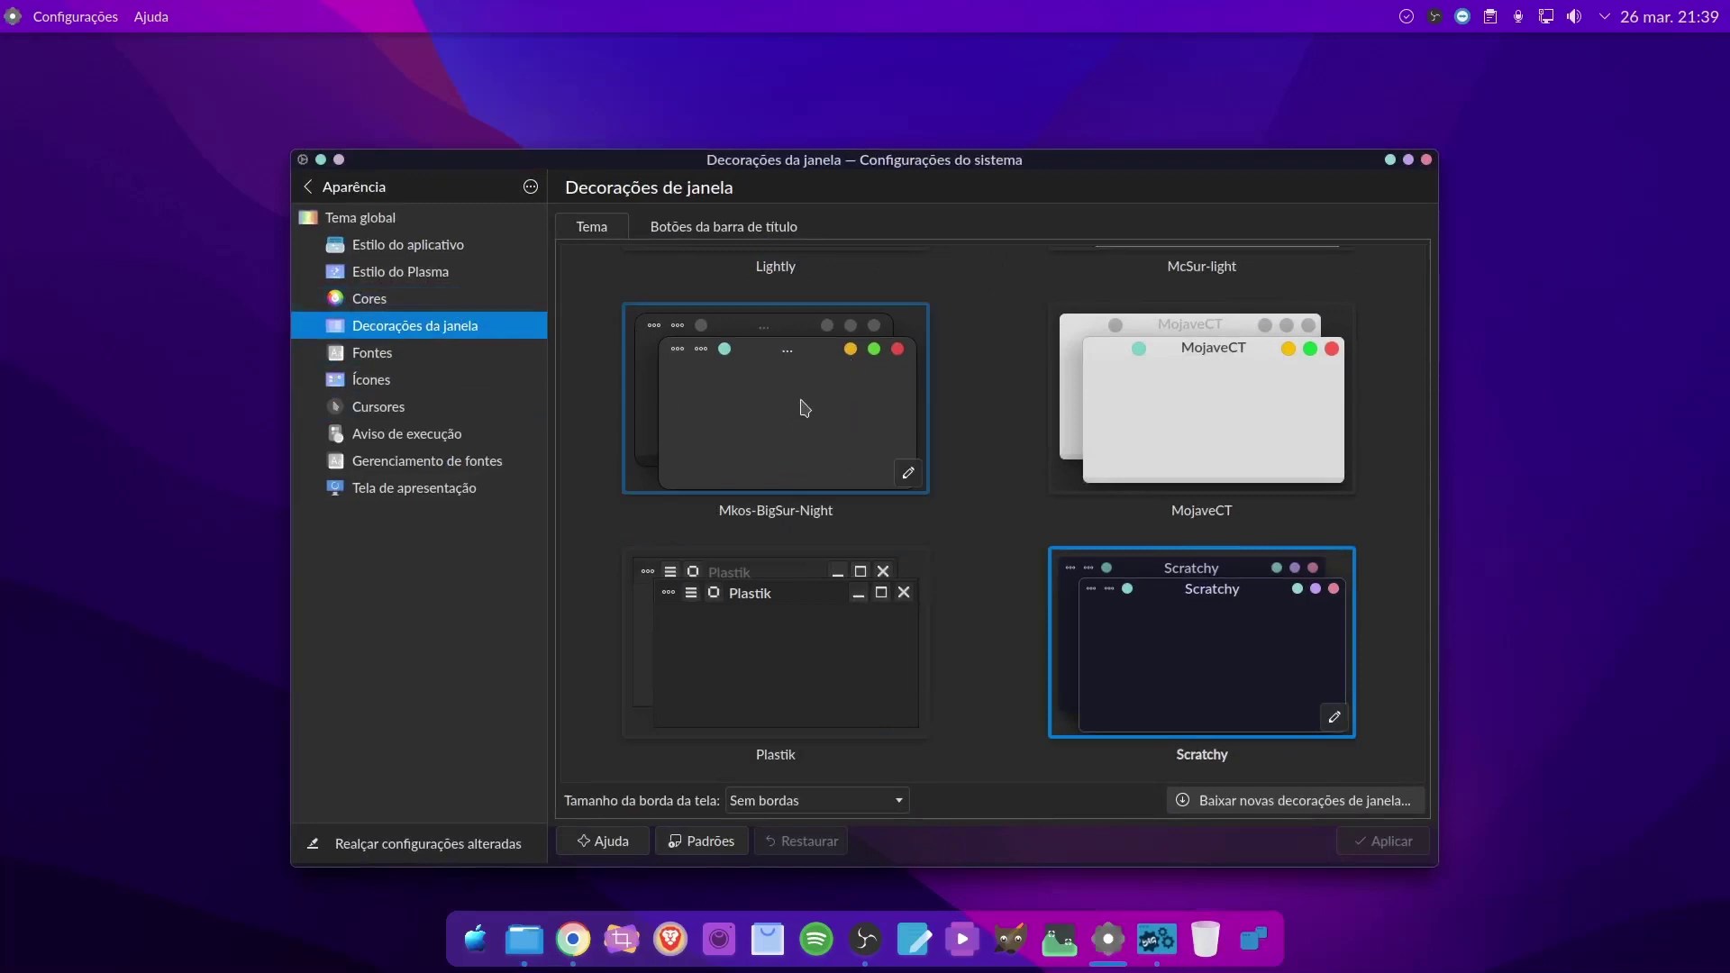
pyautogui.click(847, 438)
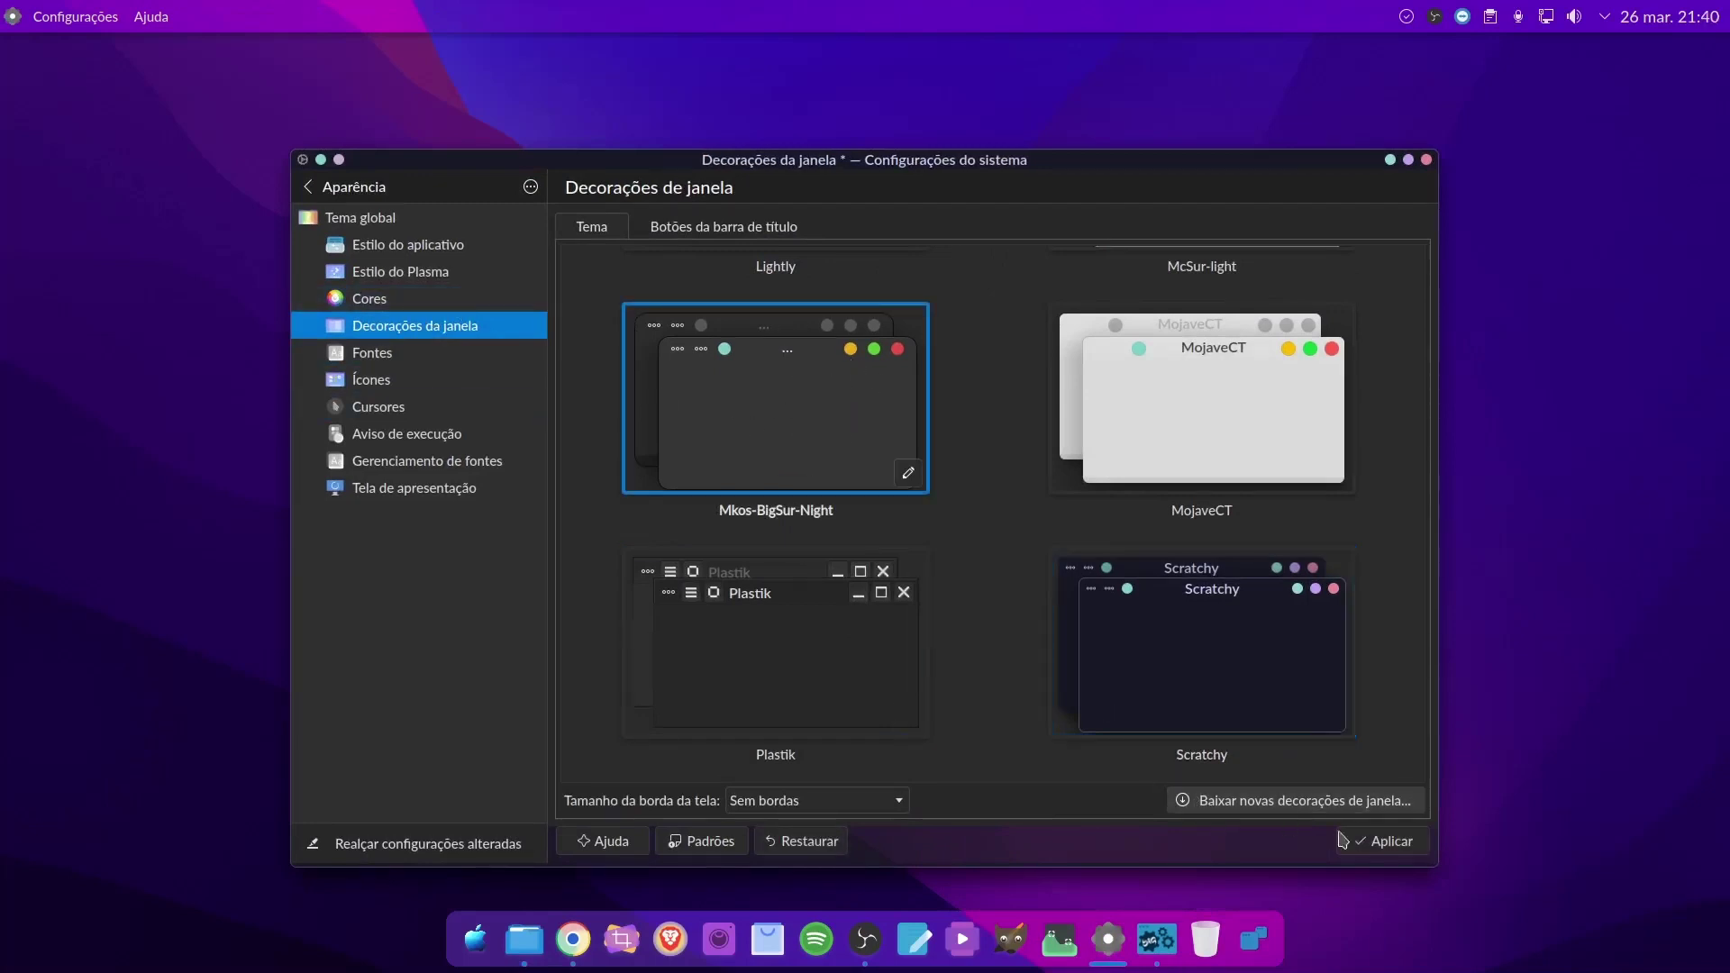
pyautogui.click(1383, 841)
pyautogui.scroll(3, 1129, 562)
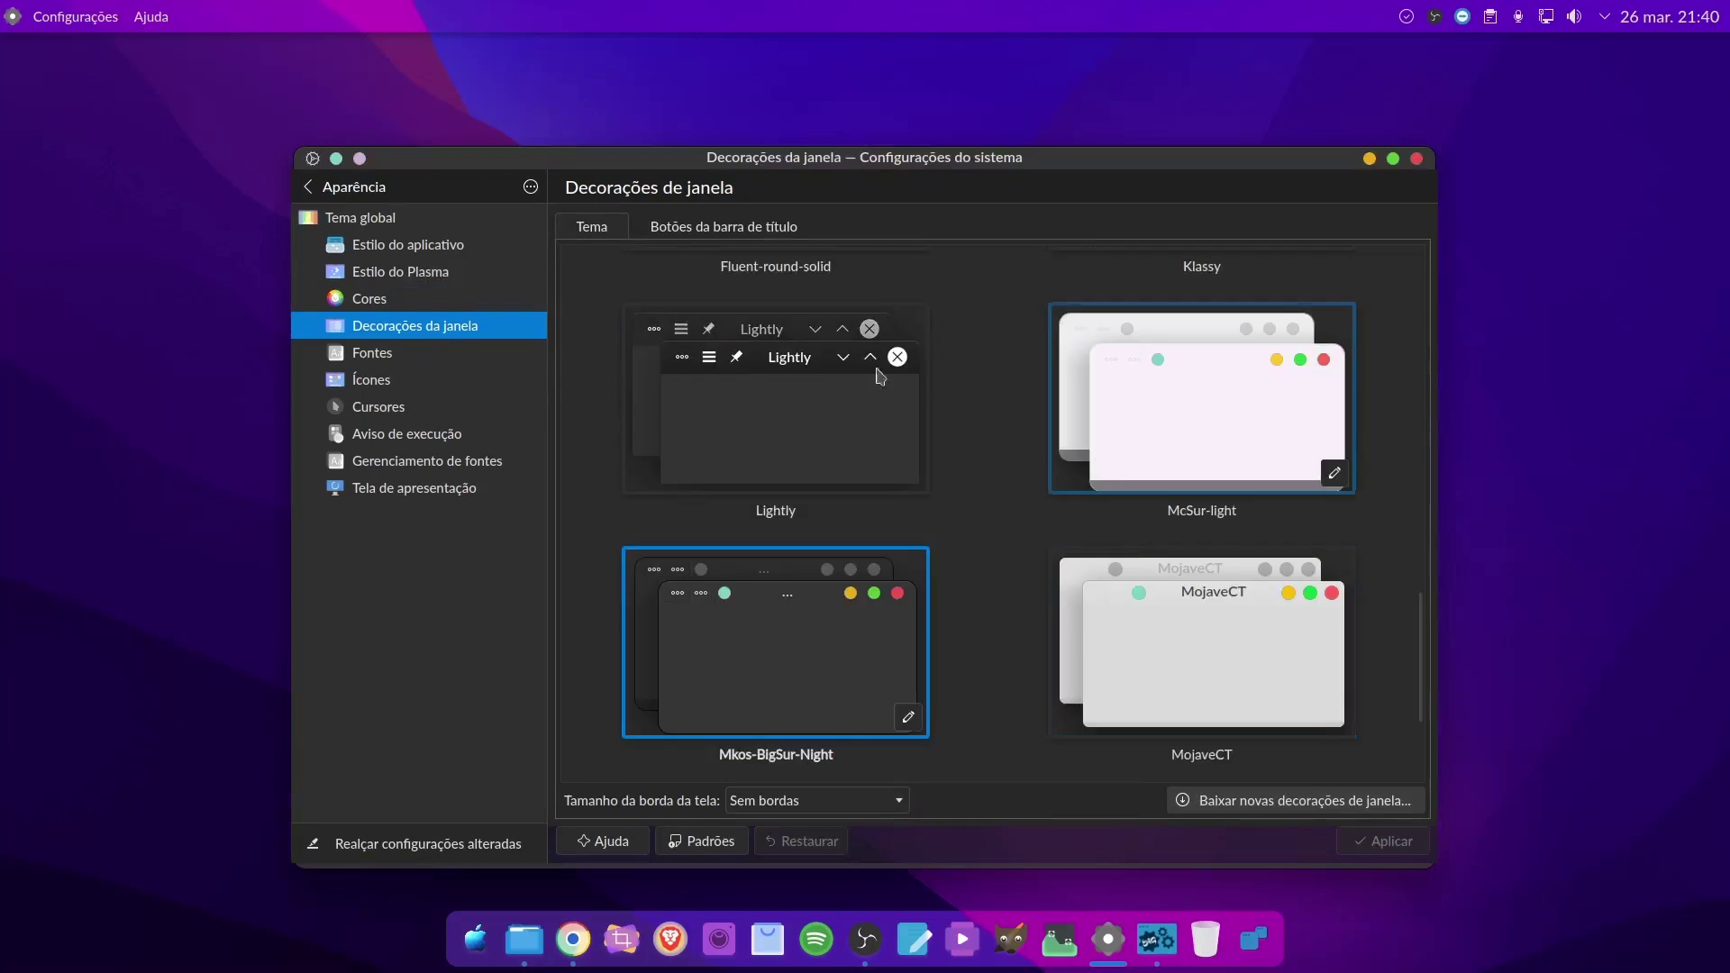
pyautogui.click(1370, 158)
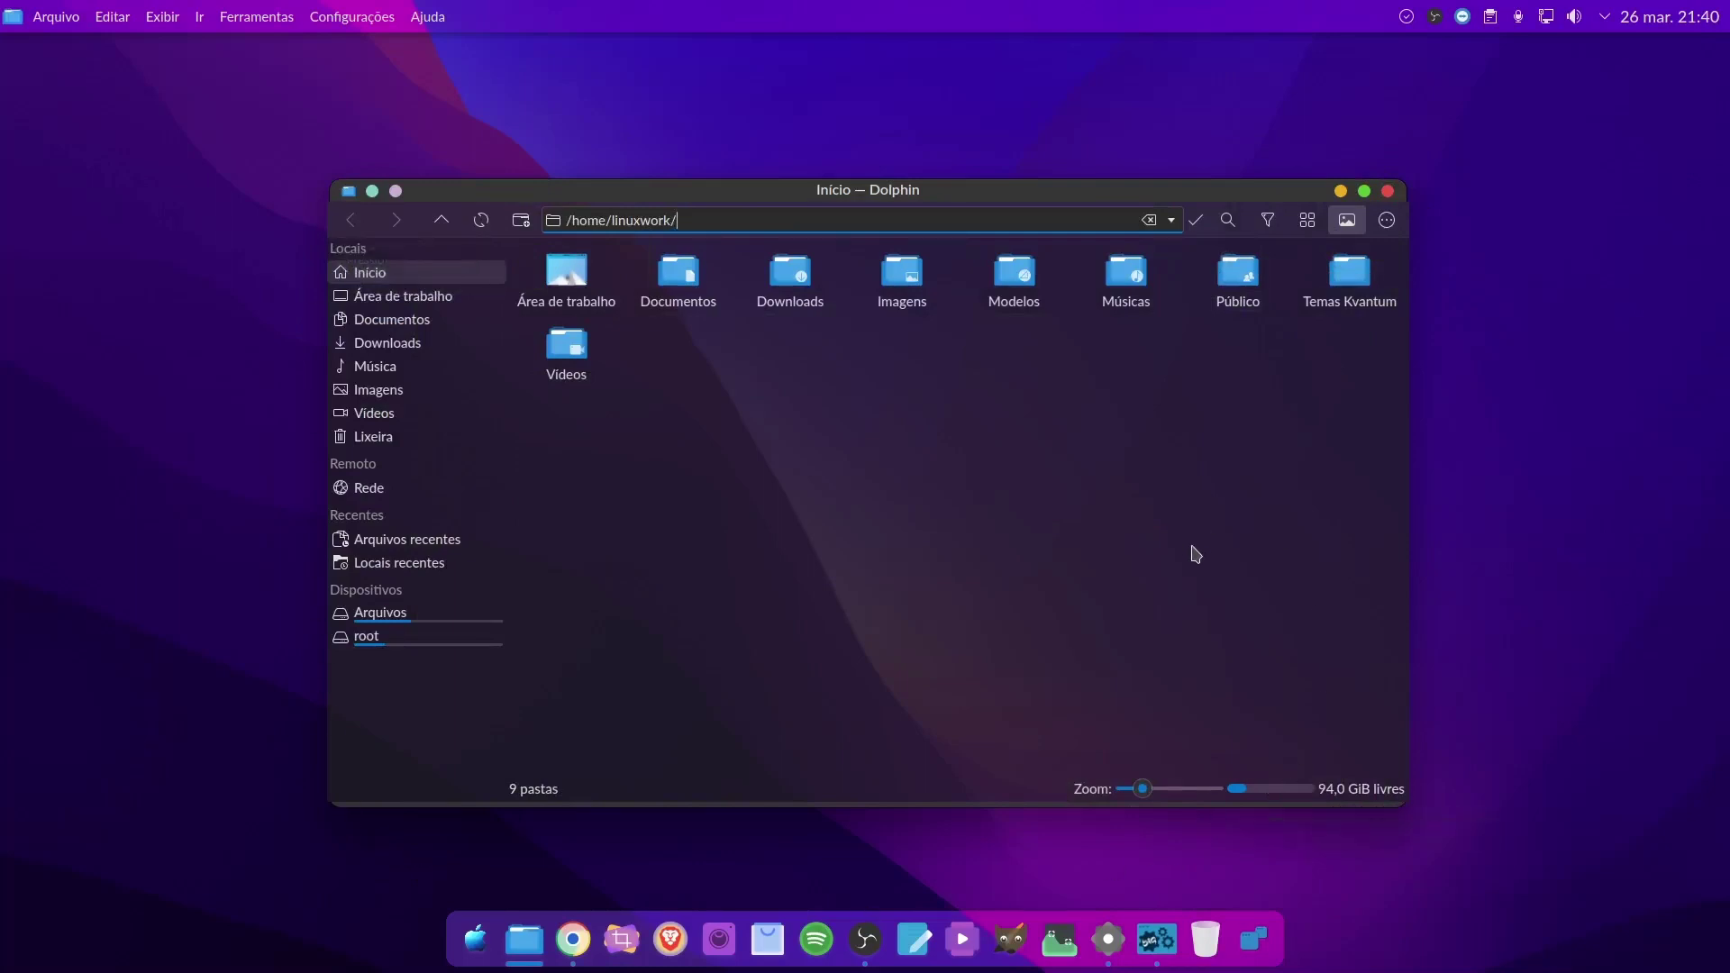
# Browse the window decoration themes in Configurações do sistema and apply Scratchy again
pyautogui.click(1108, 940)
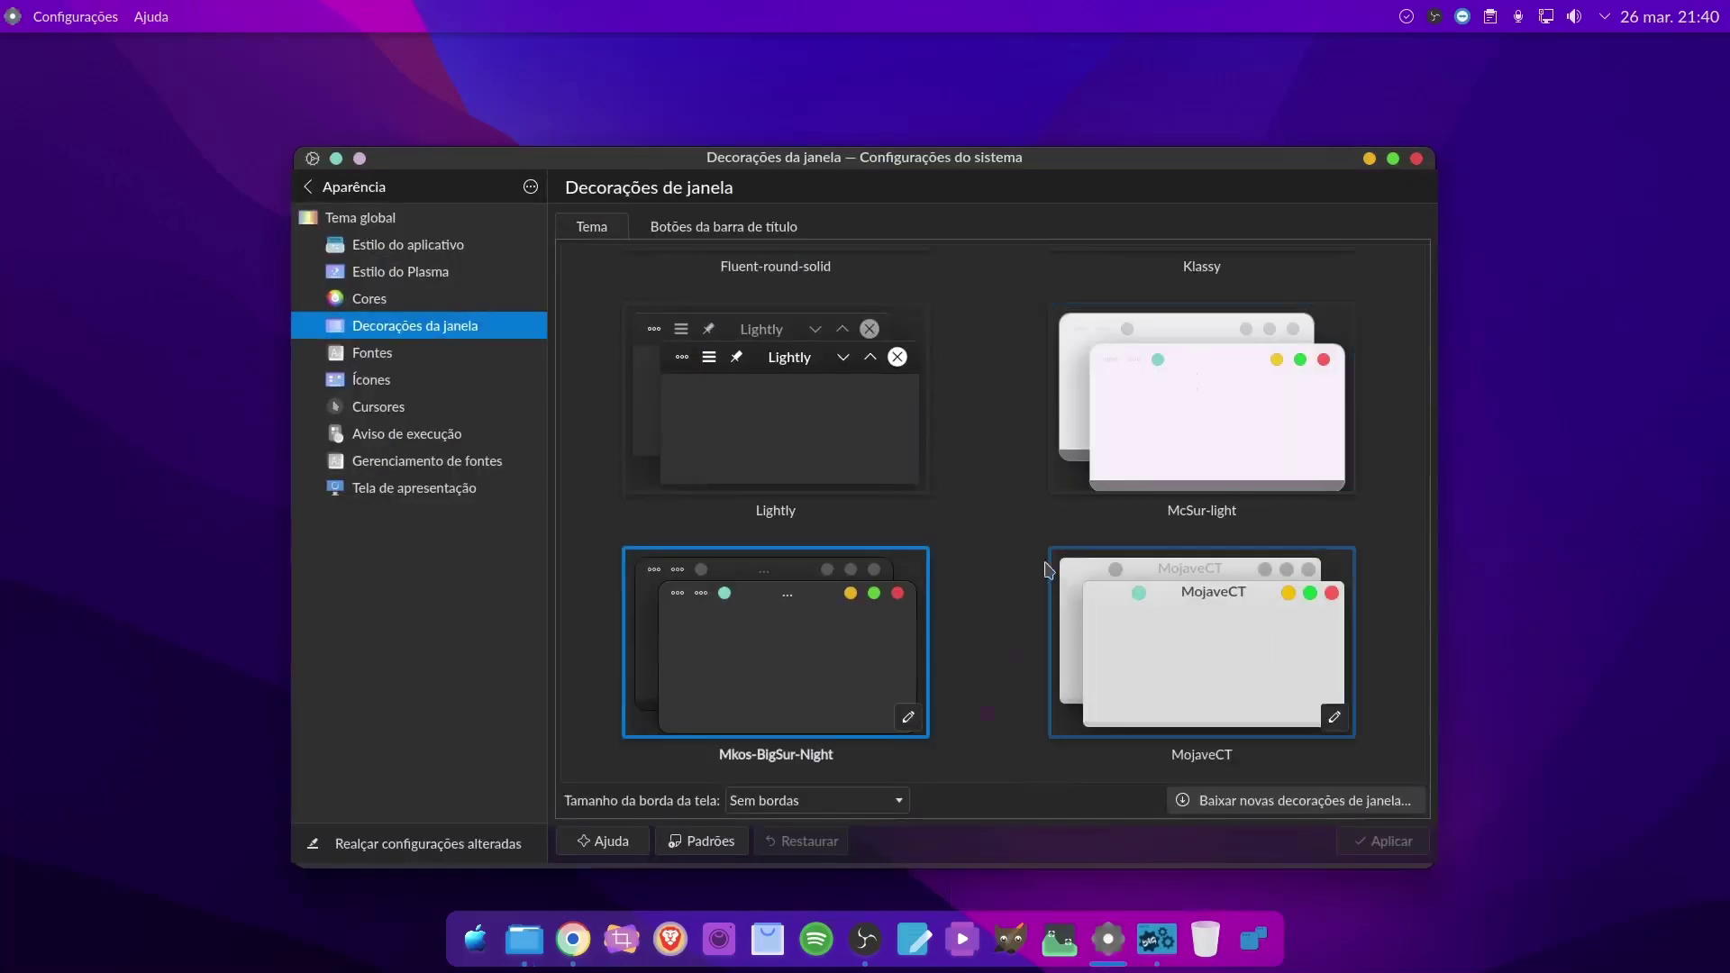
pyautogui.scroll(5, 988, 598)
pyautogui.scroll(-5, 1199, 560)
pyautogui.scroll(-2, 1225, 595)
pyautogui.click(1226, 664)
pyautogui.click(1382, 841)
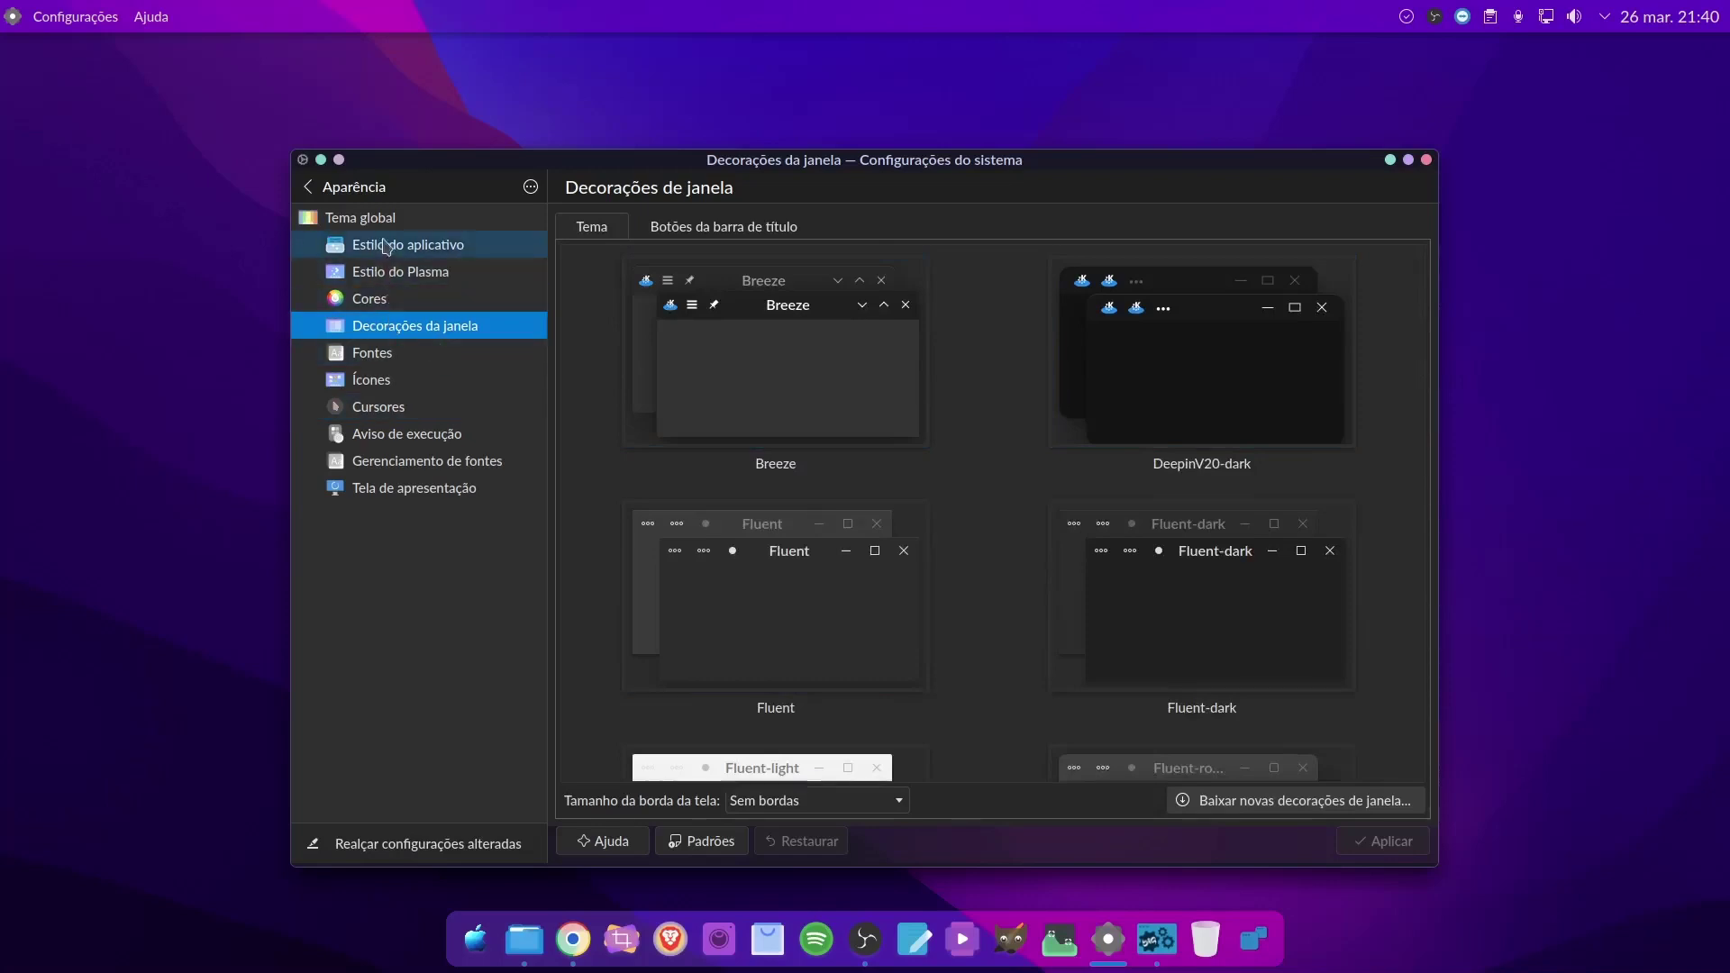
# Look over the installed icon themes on the Ícones page
pyautogui.click(486, 379)
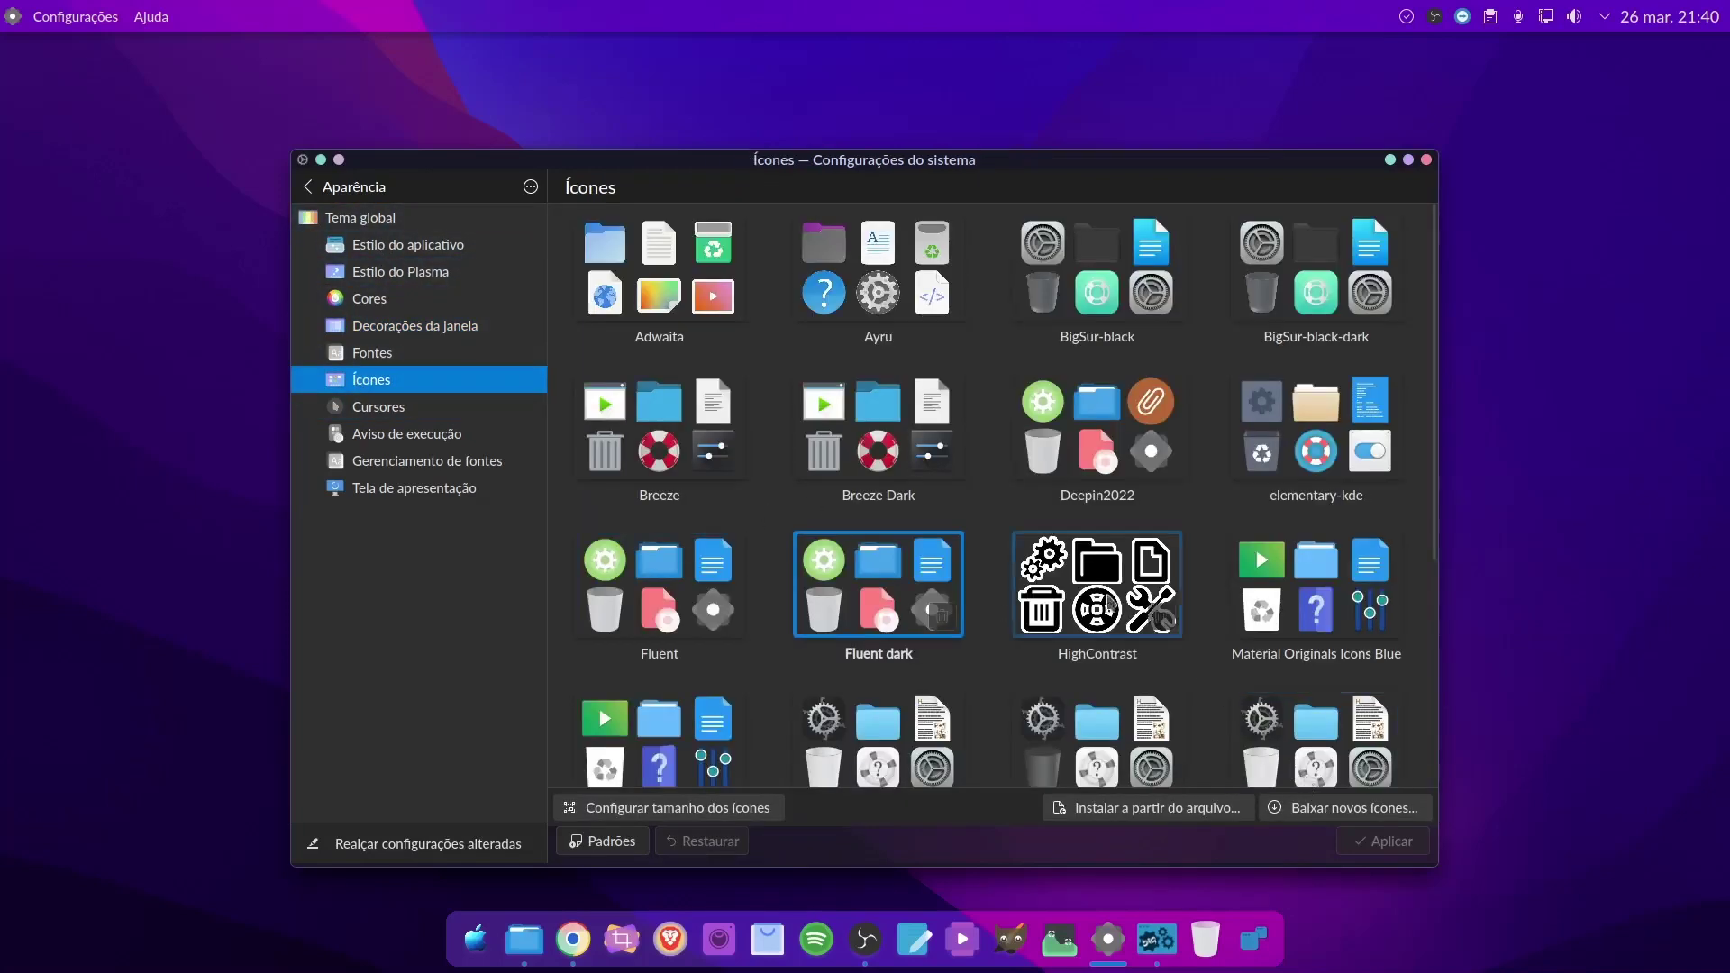
pyautogui.scroll(-5, 1081, 631)
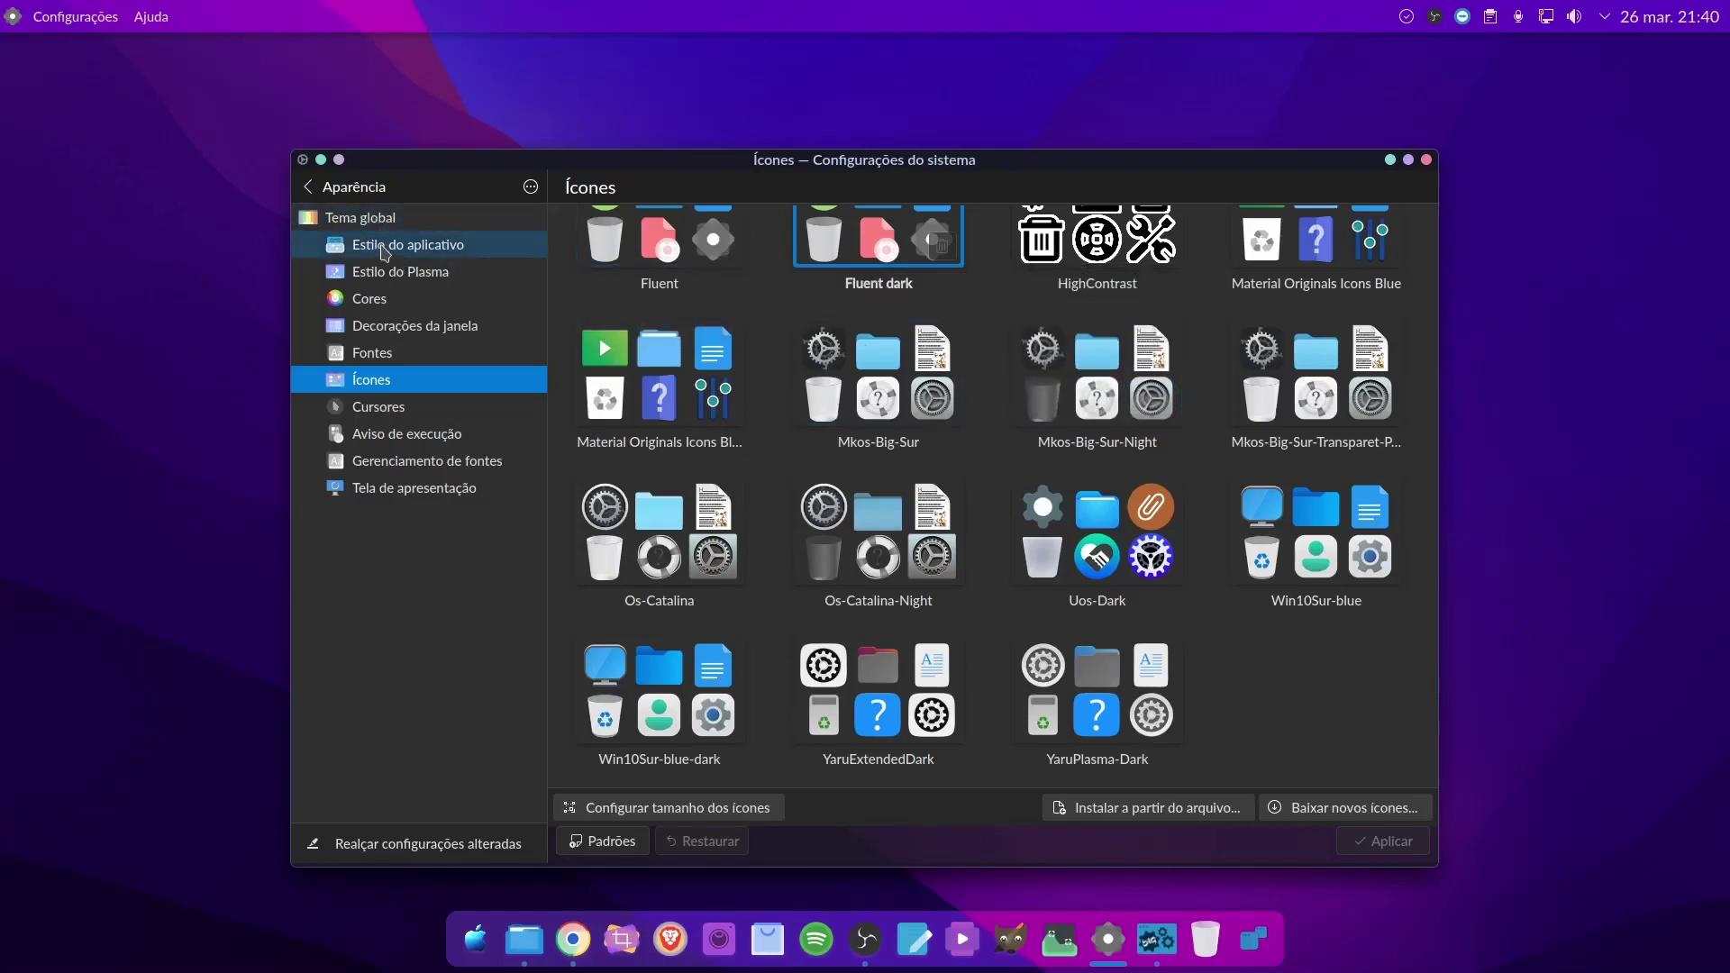
# Choose the Apple-BigSur-Dark global theme and exclude Estilo dos aplicativos and Decorações de janela from what it applies
pyautogui.click(377, 221)
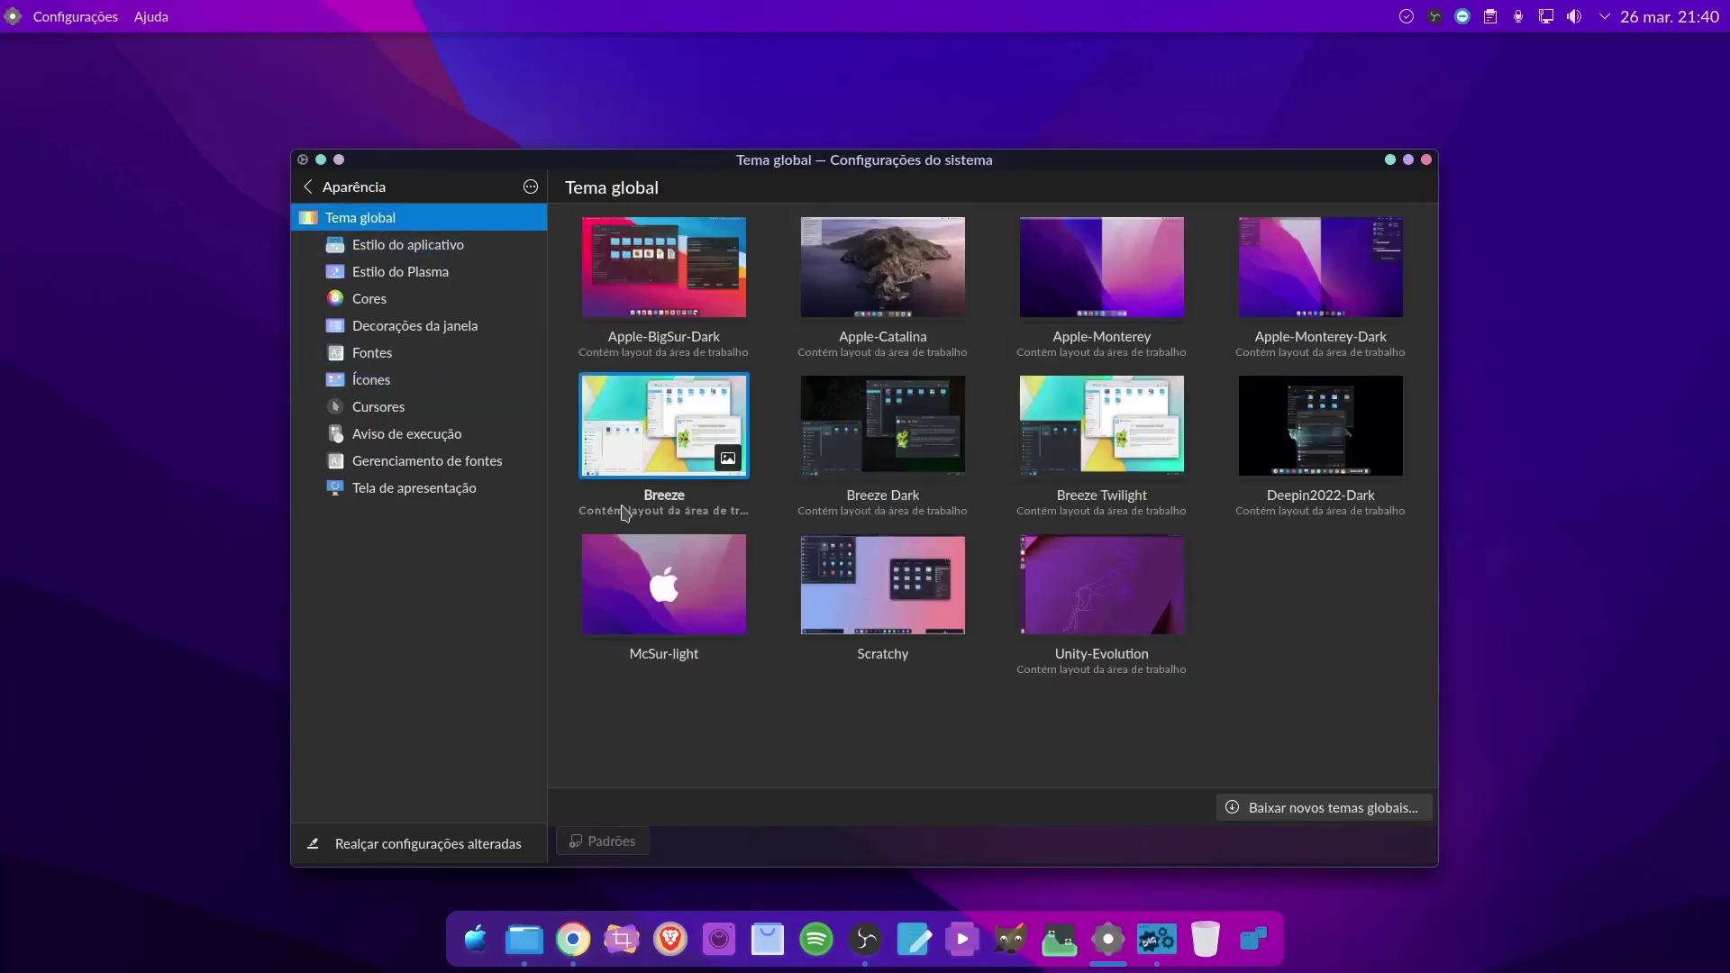
pyautogui.click(680, 311)
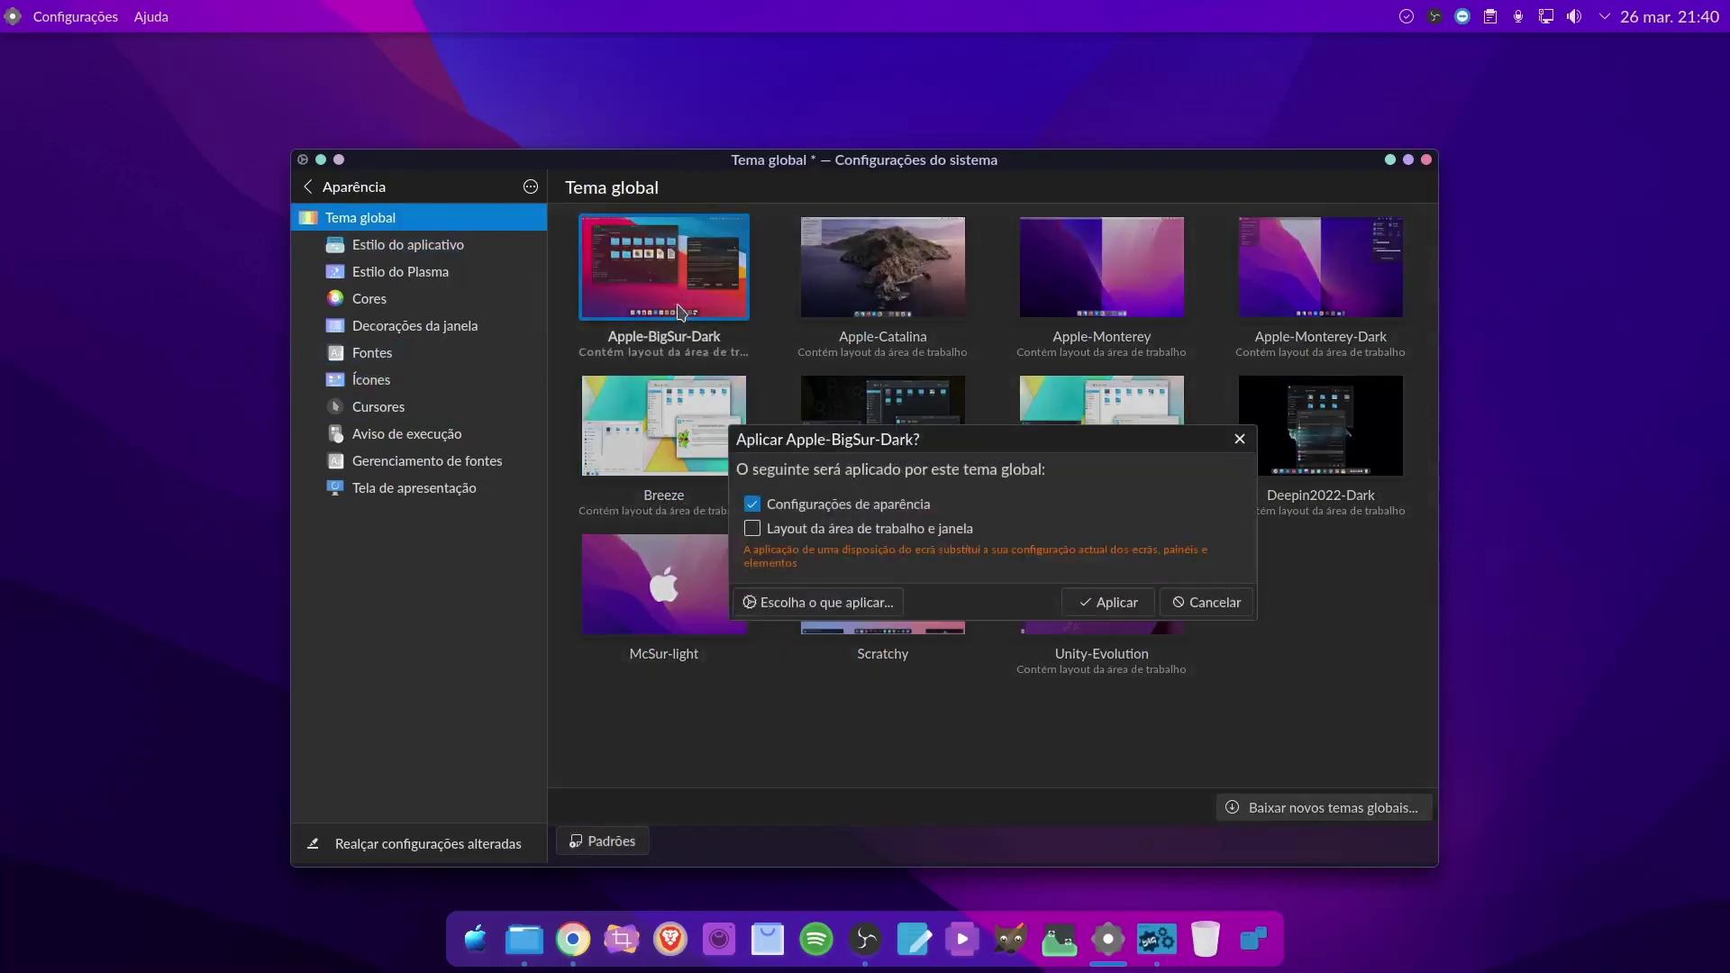
pyautogui.click(818, 604)
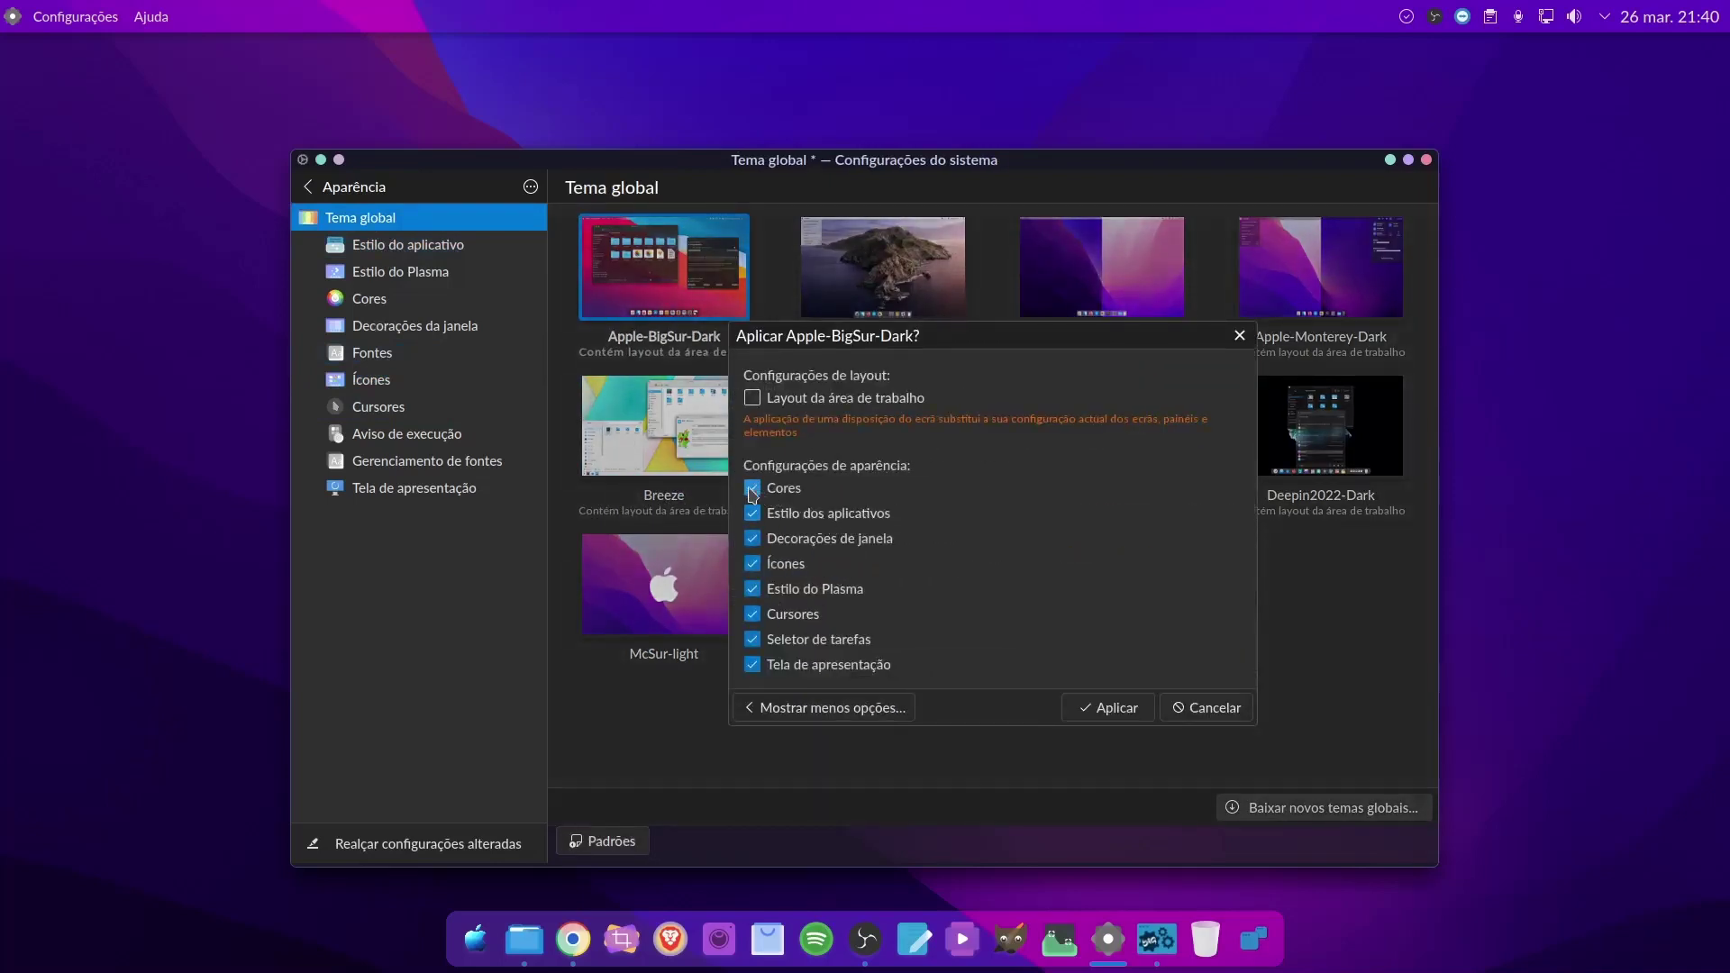
pyautogui.click(1576, 17)
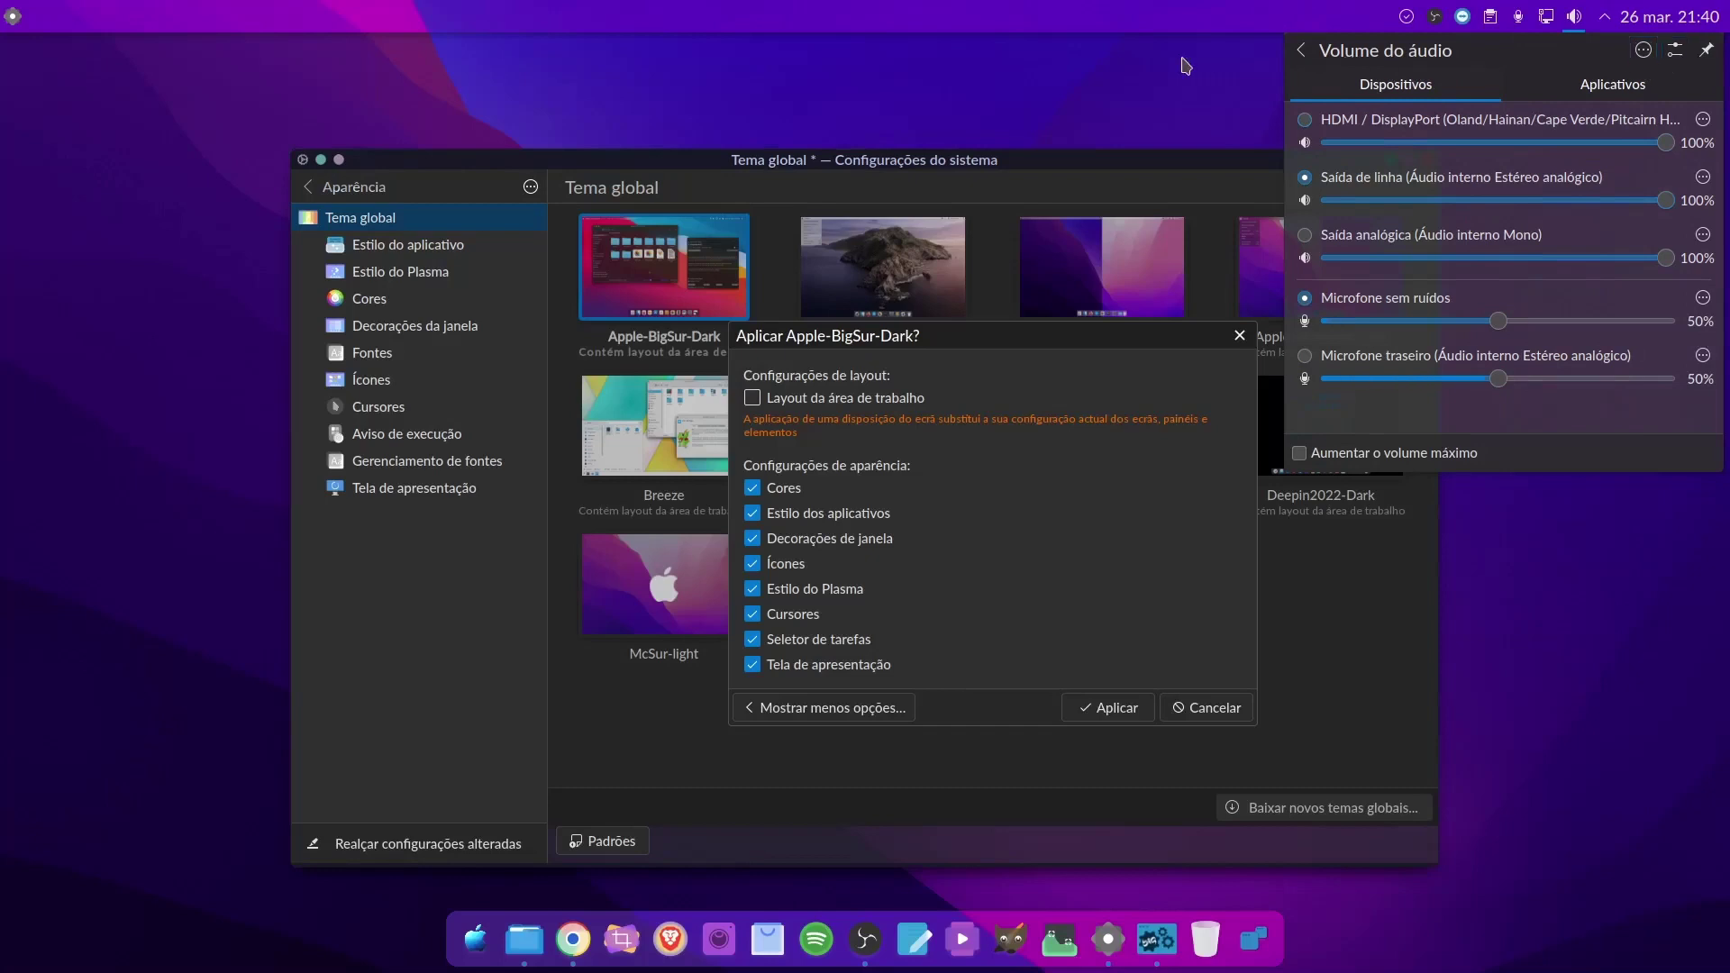
pyautogui.click(1131, 79)
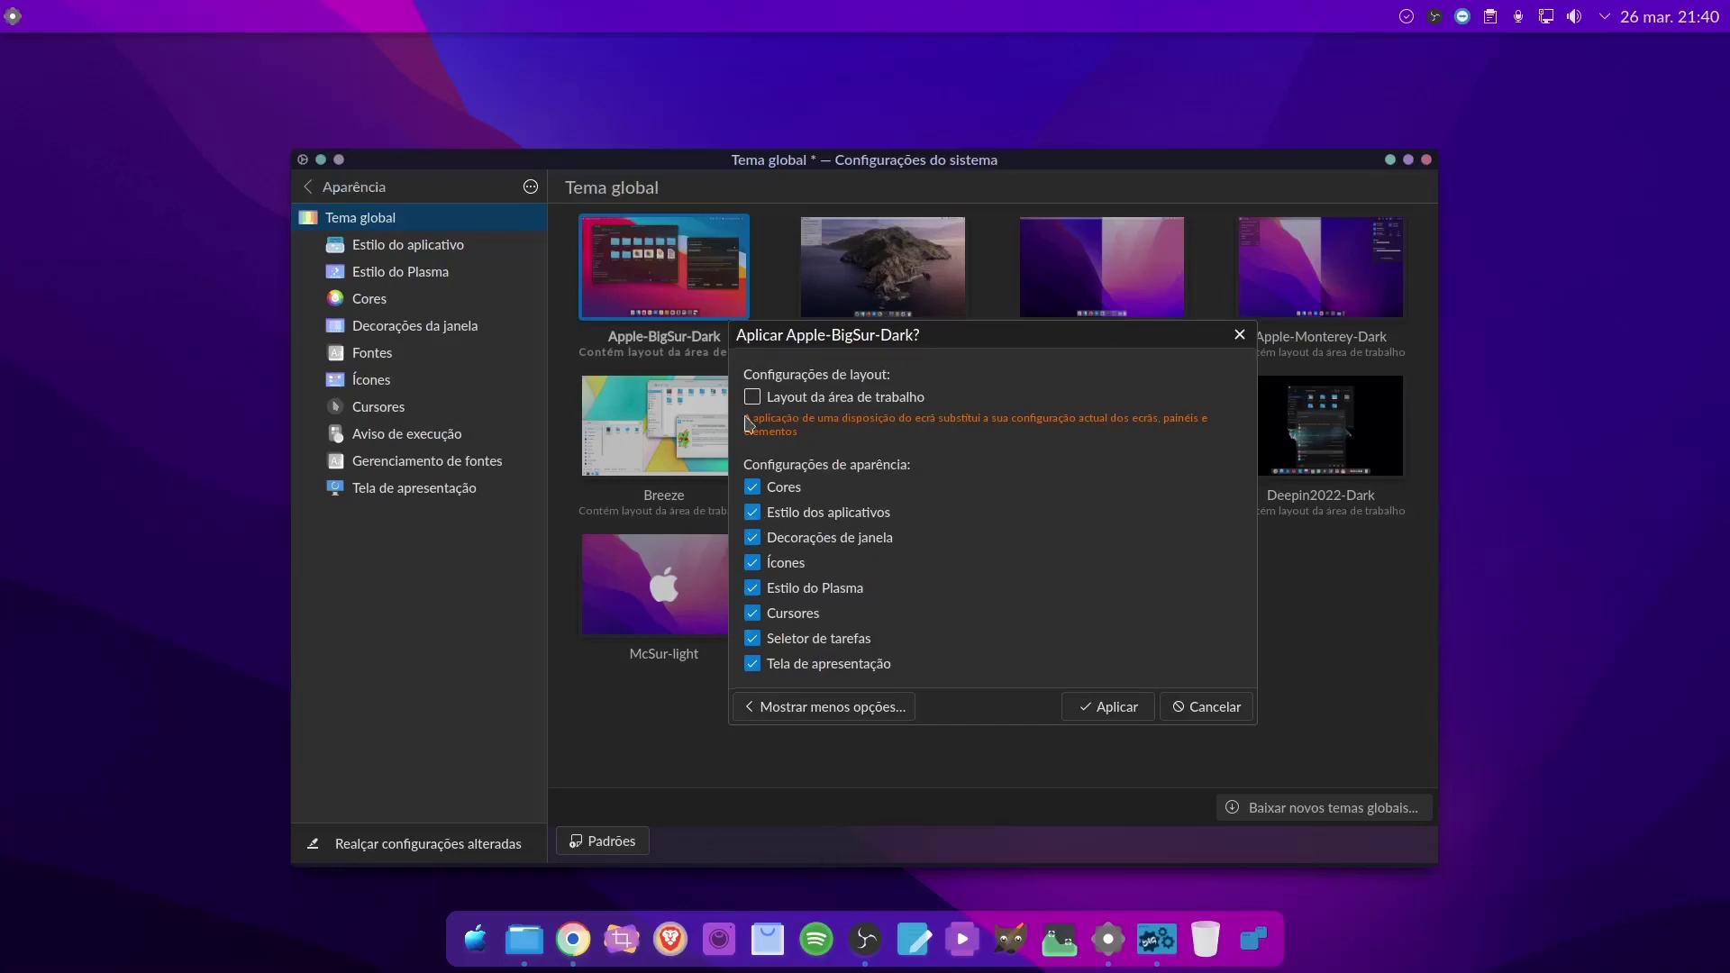
pyautogui.click(752, 537)
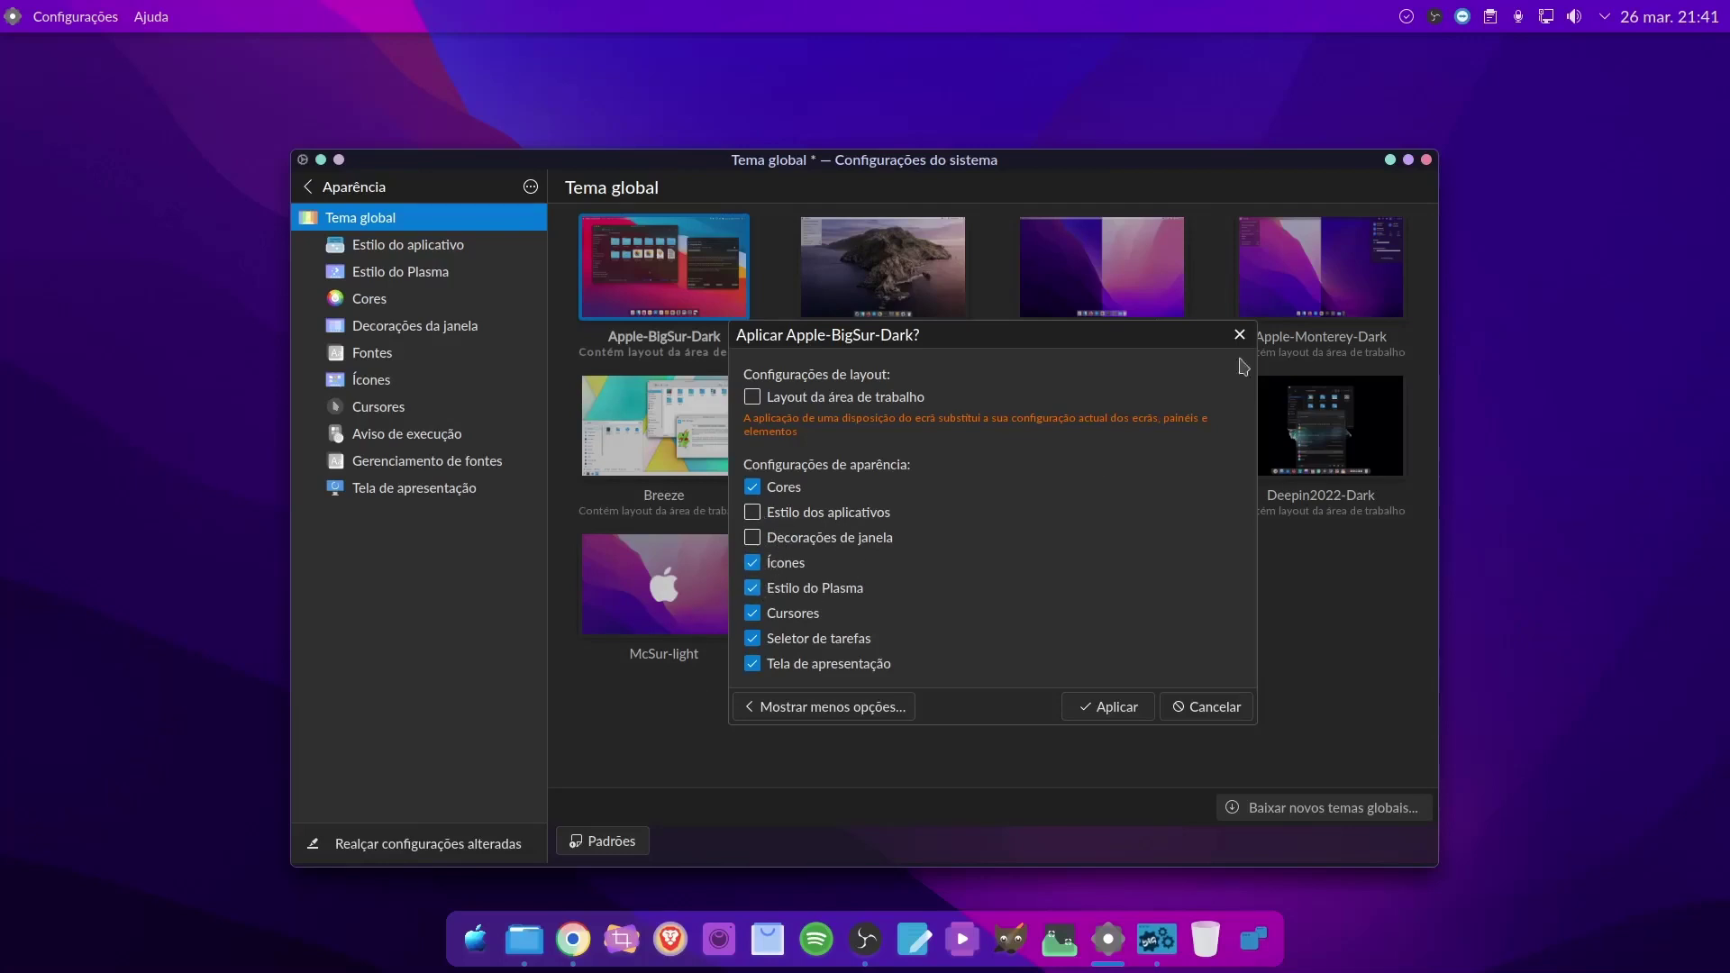
pyautogui.click(1574, 18)
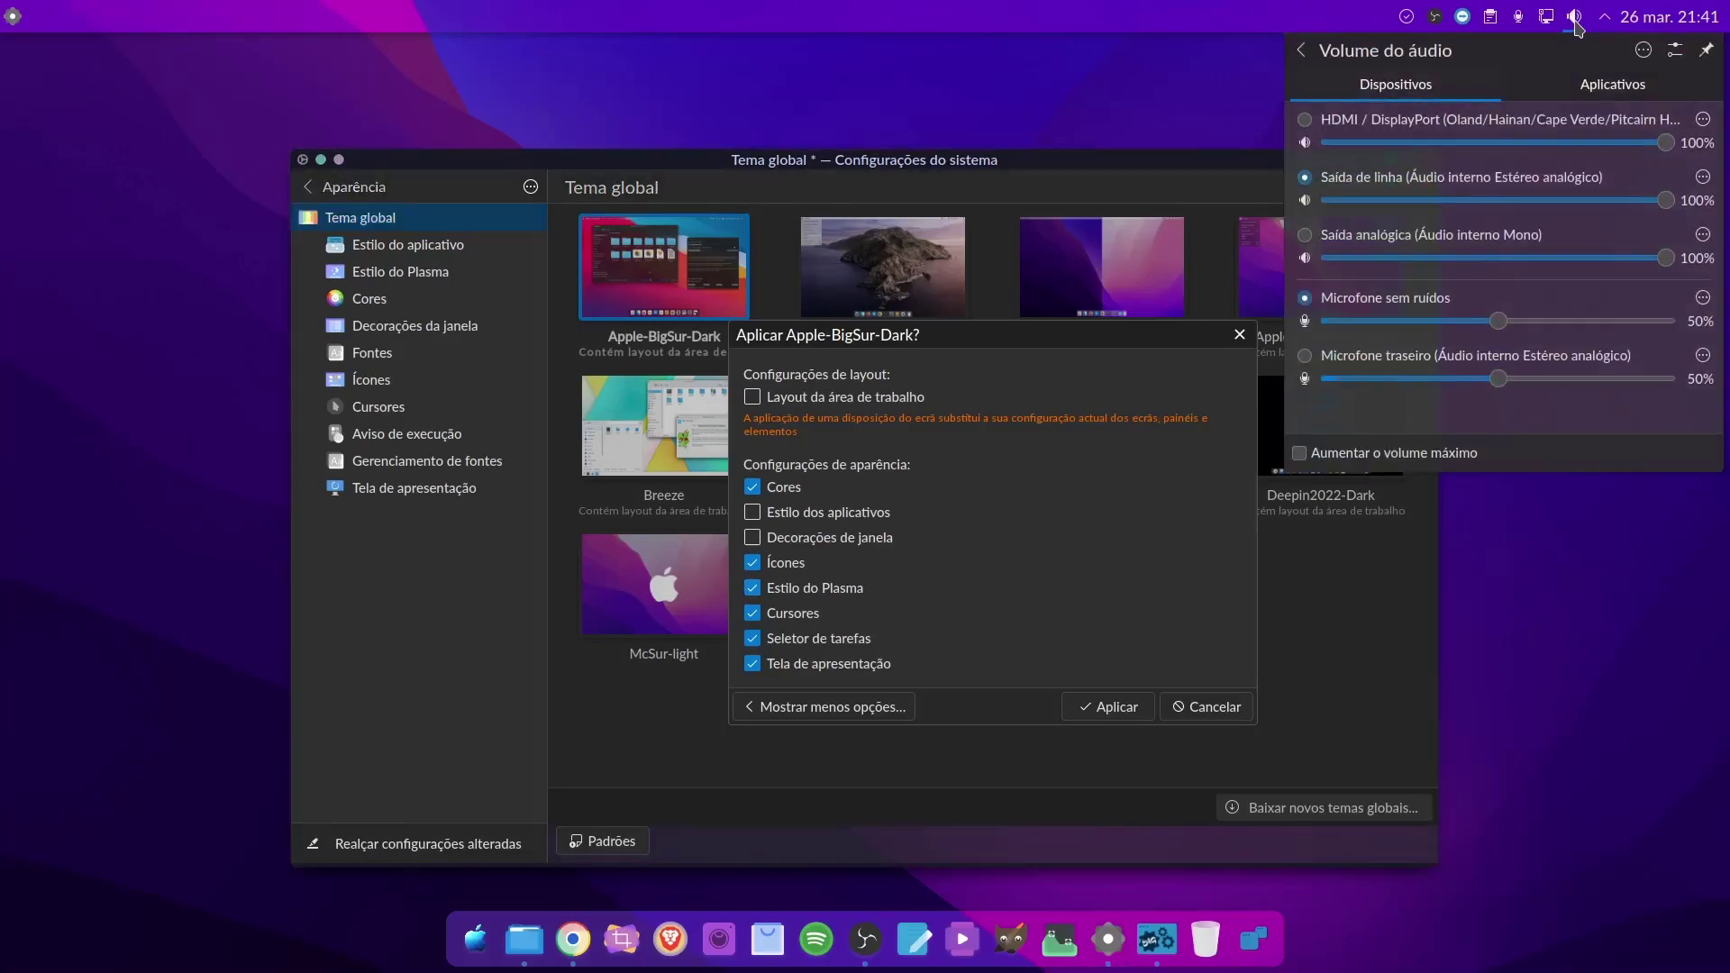
pyautogui.click(1574, 18)
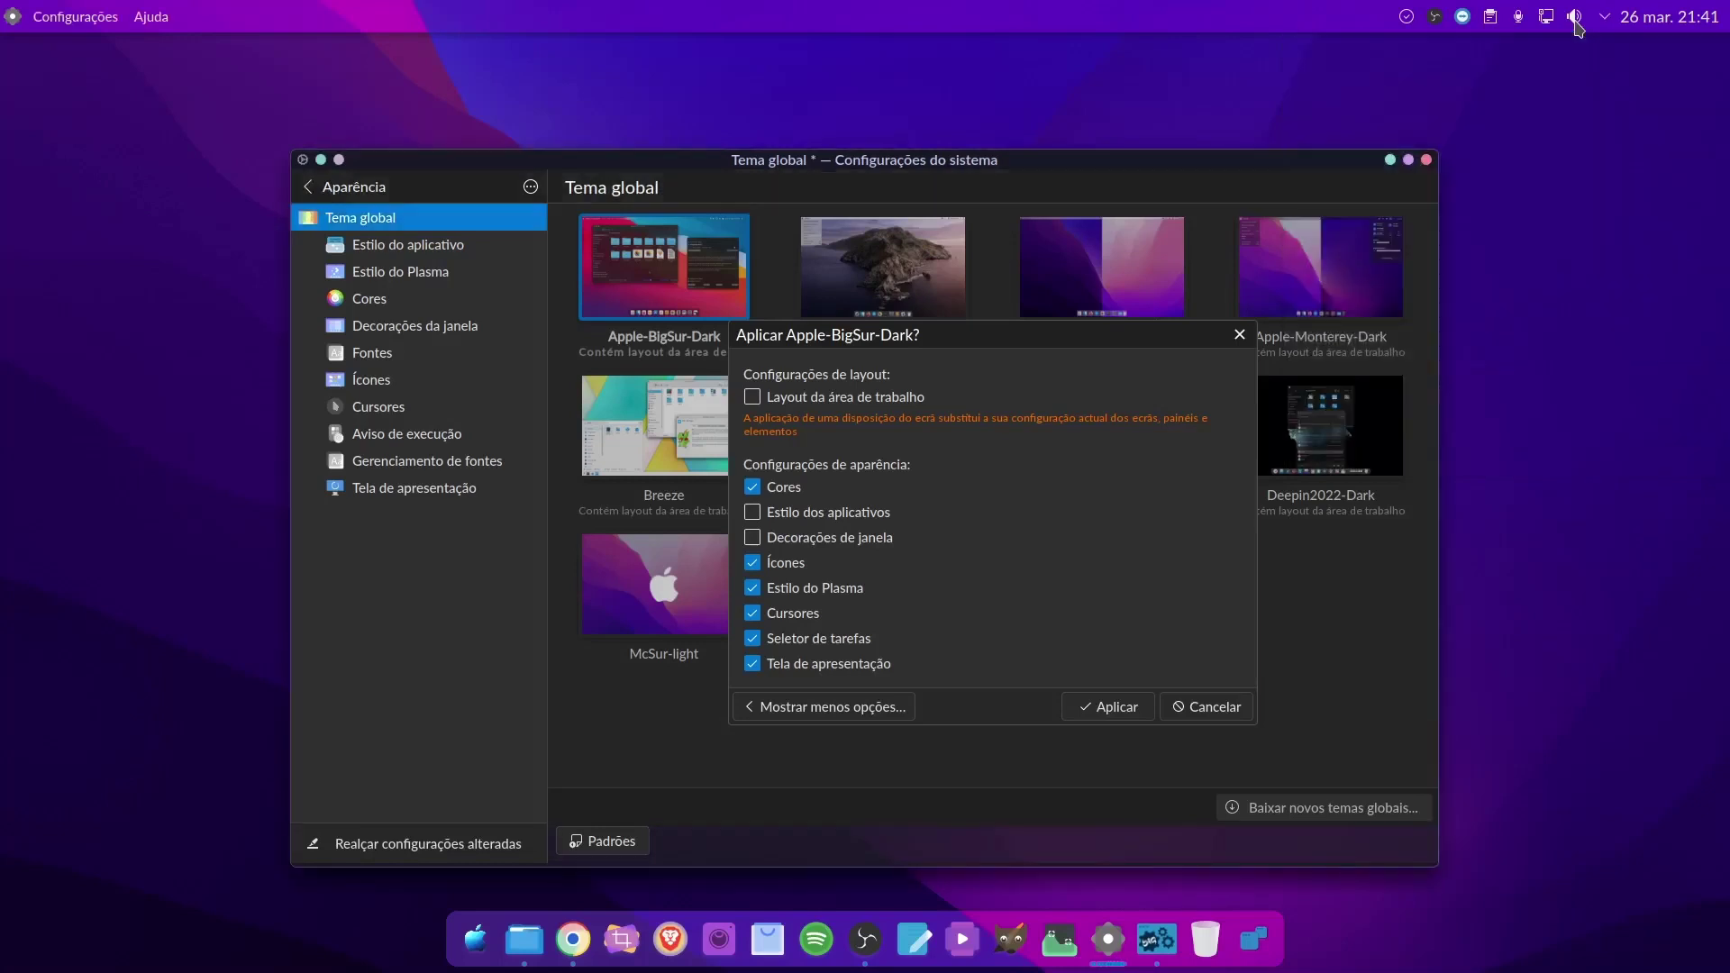
# Minimize the Configurações do sistema and Dolphin windows and look over the application launcher's current appearance and categories
pyautogui.click(1575, 18)
pyautogui.press('Escape')
pyautogui.click(475, 942)
pyautogui.click(475, 947)
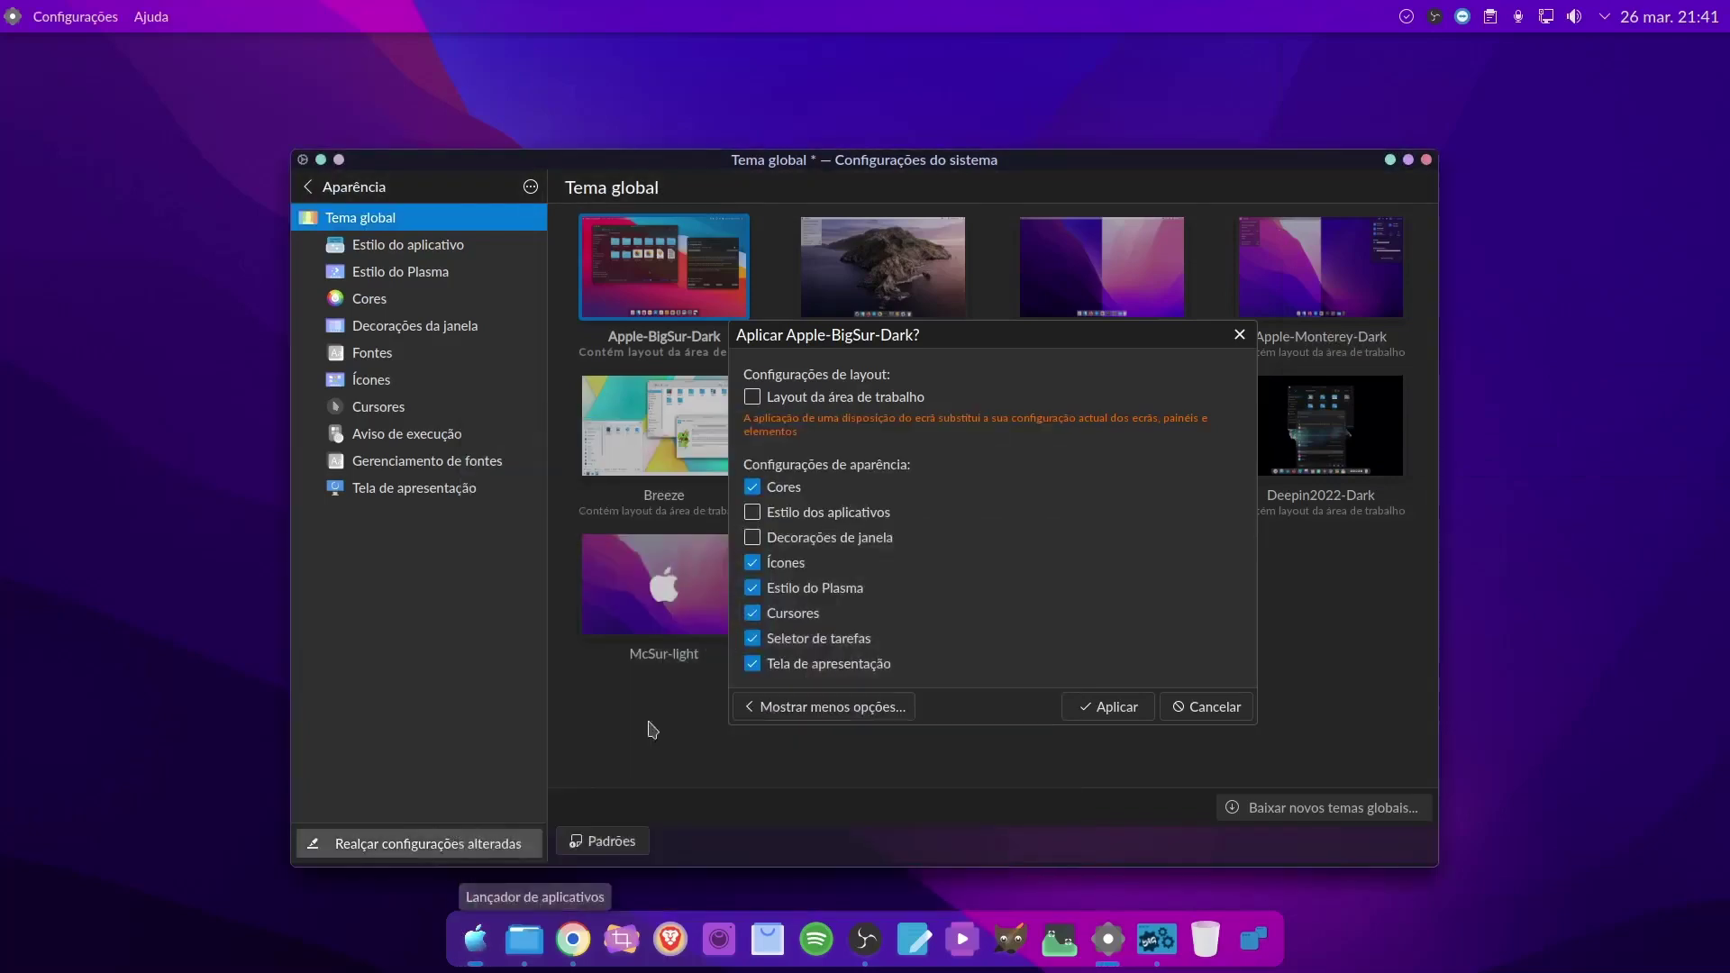
pyautogui.click(1391, 159)
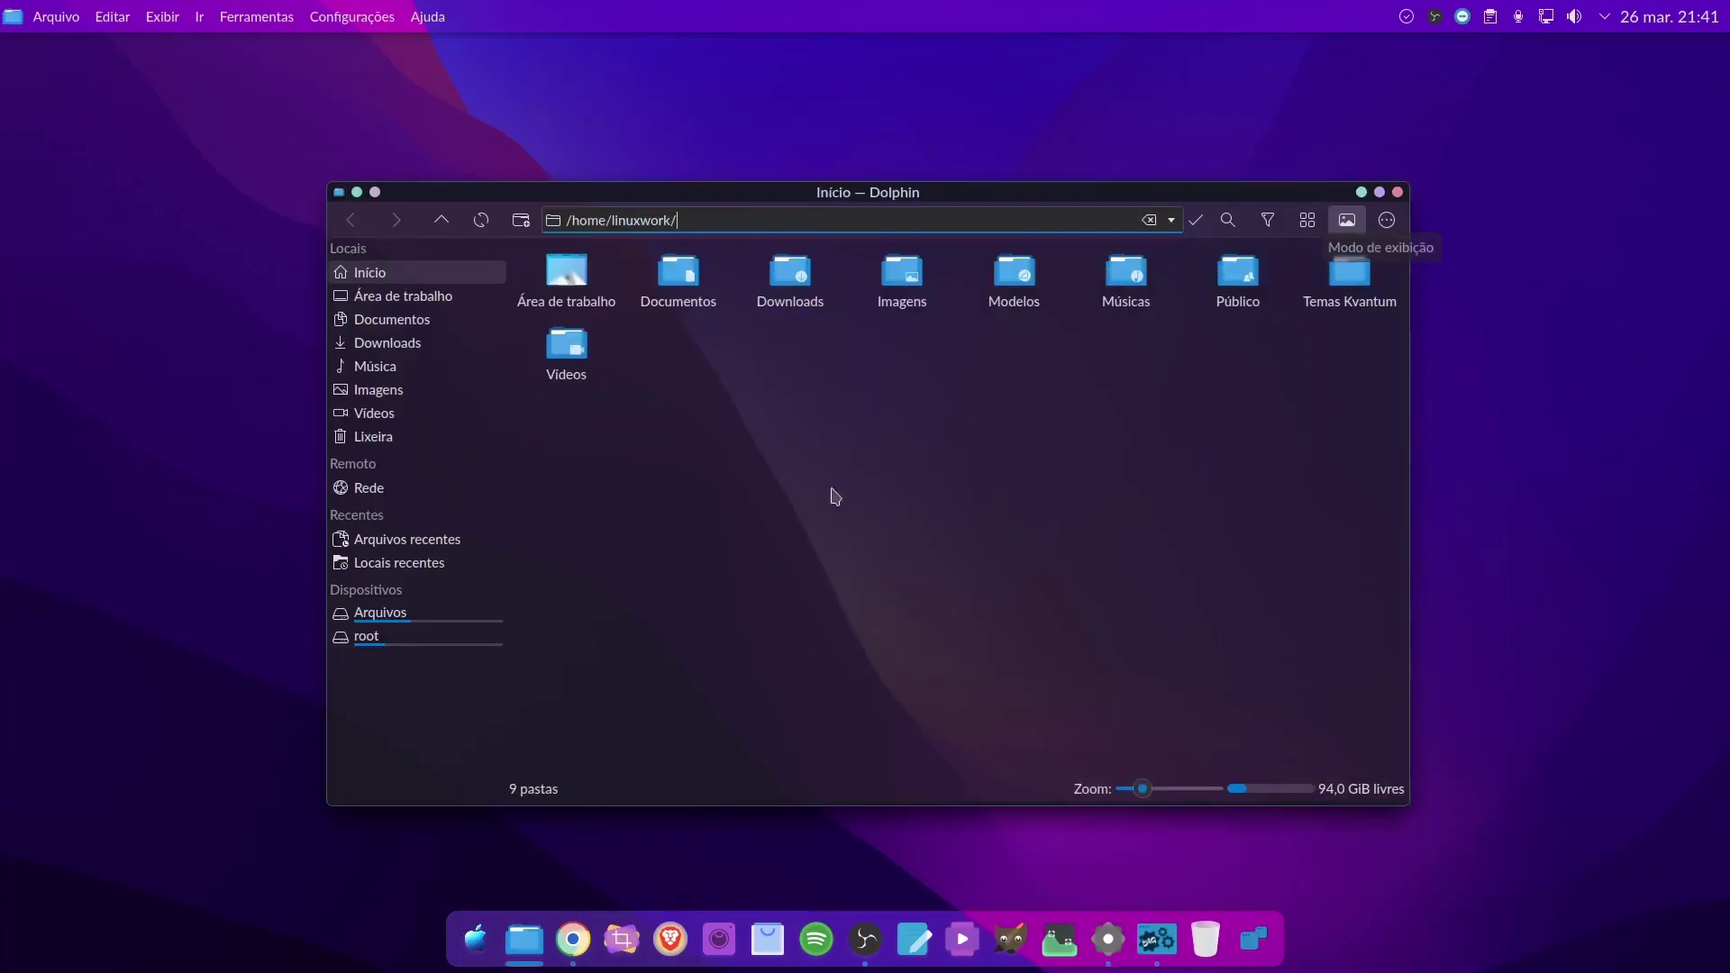
pyautogui.click(1361, 185)
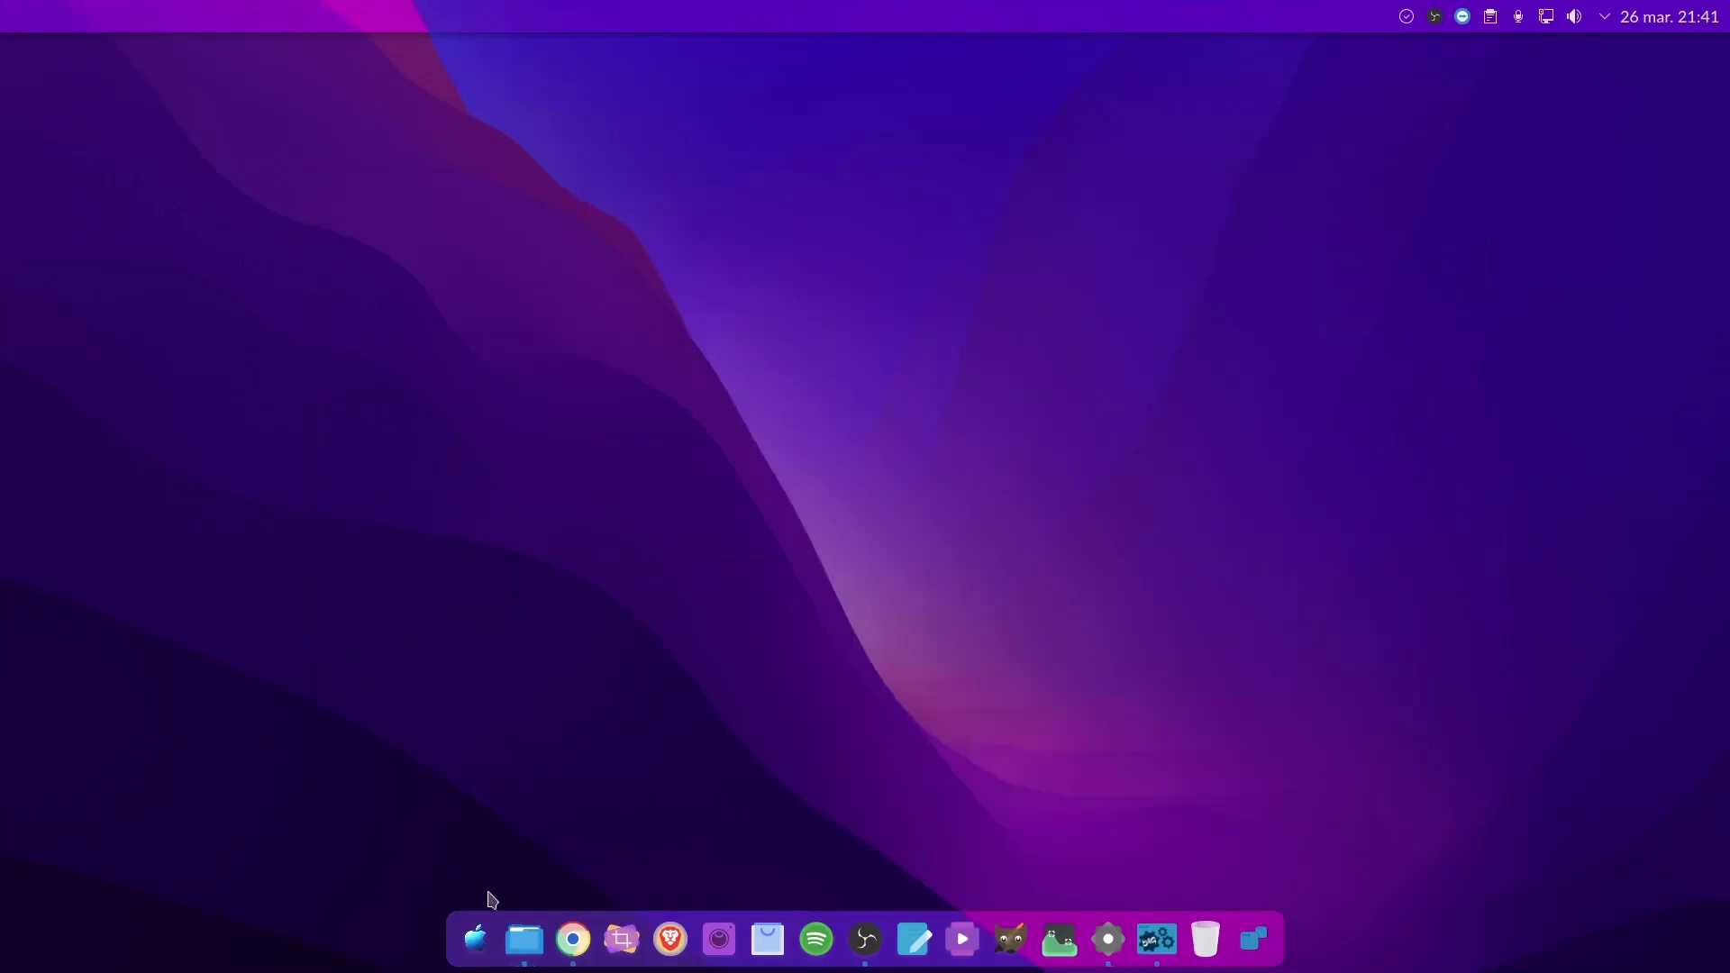
pyautogui.click(474, 942)
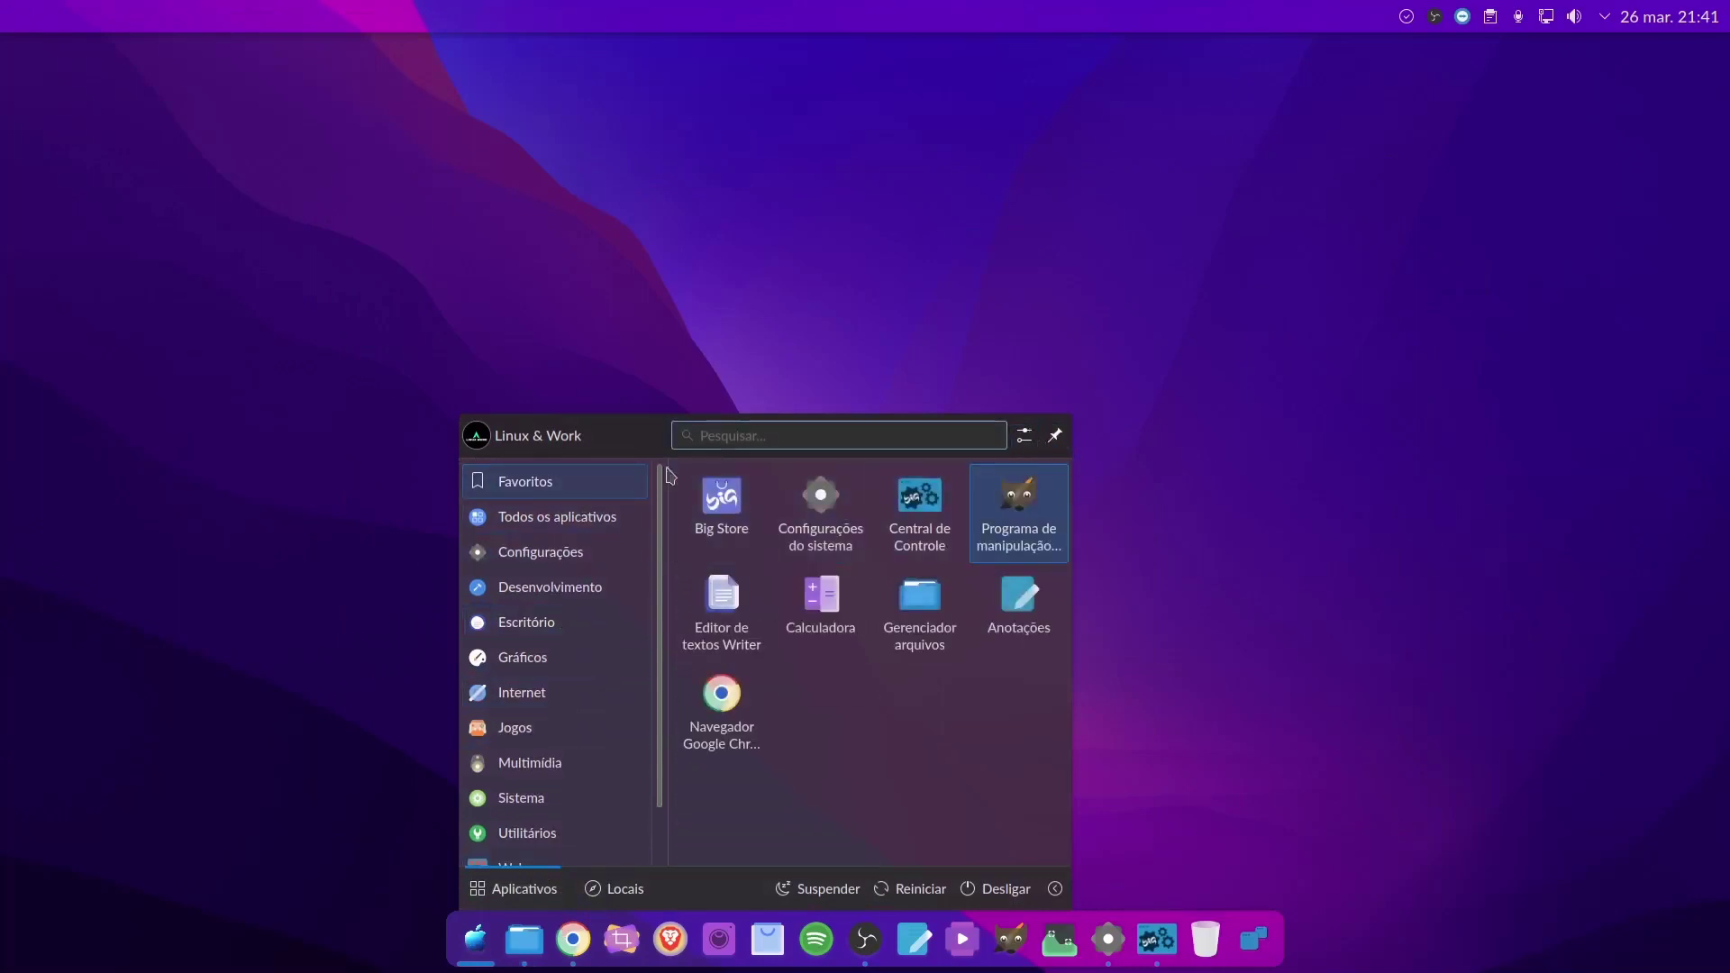
pyautogui.moveTo(502, 515)
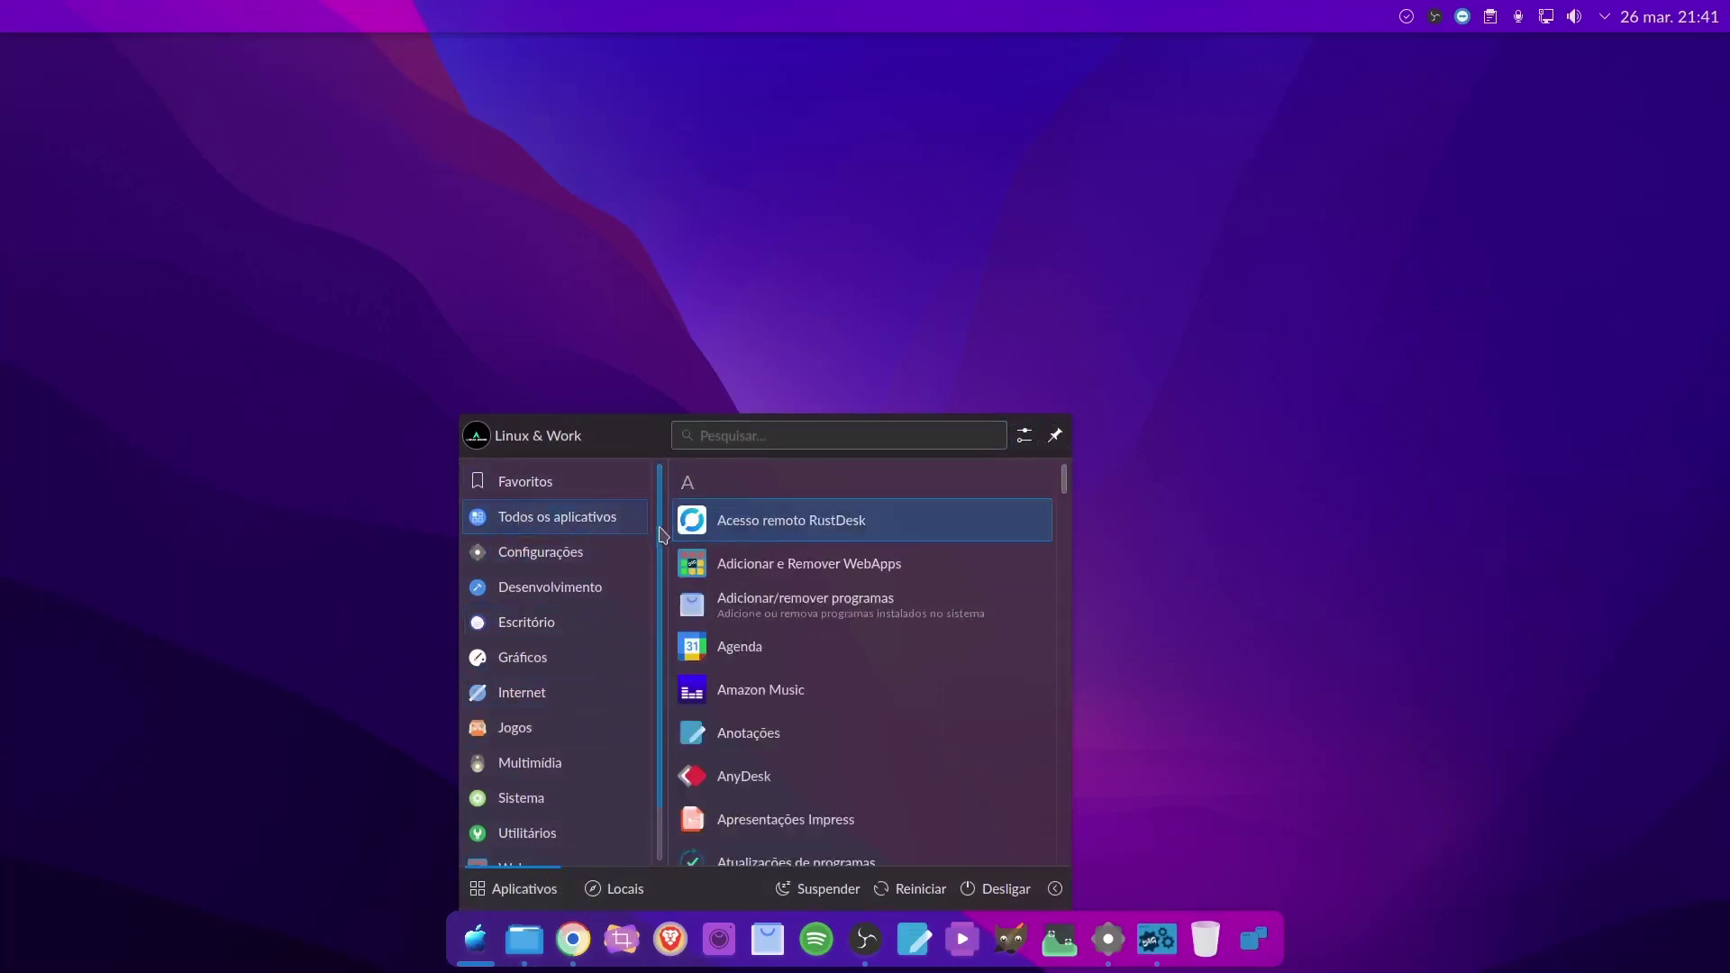
pyautogui.moveTo(546, 471)
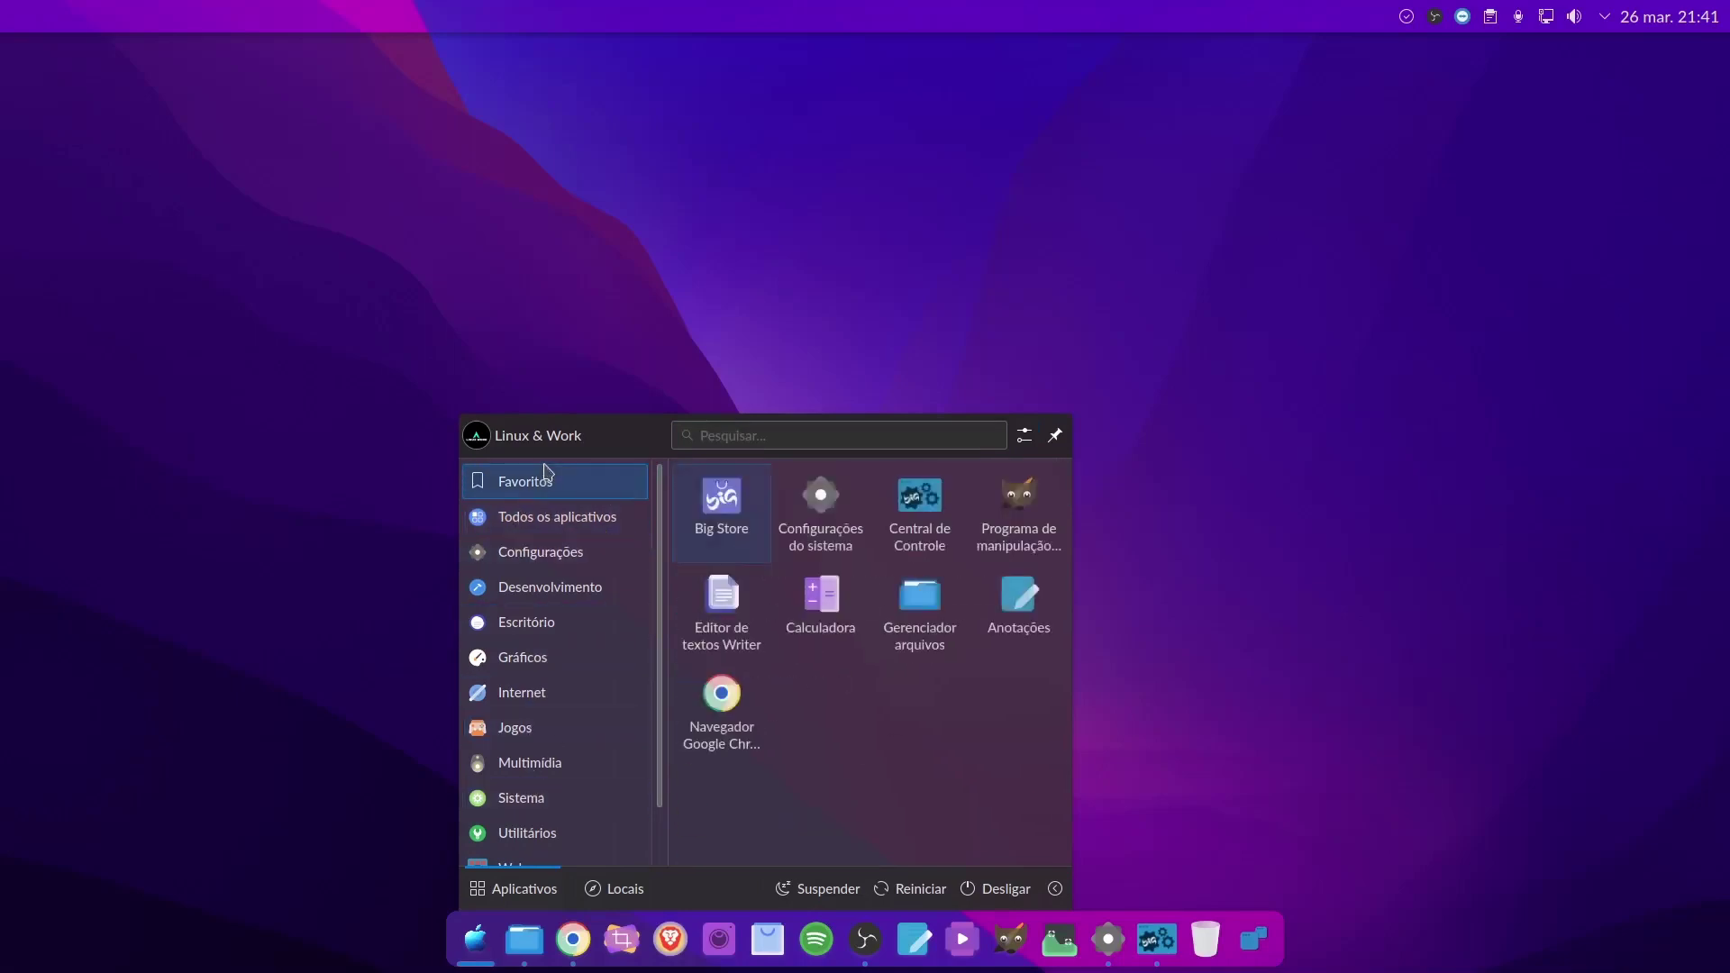
pyautogui.click(1169, 721)
# Return to Configurações do sistema, also exclude Estilo do Plasma, and apply the Apple-BigSur-Dark global theme
pyautogui.click(1107, 939)
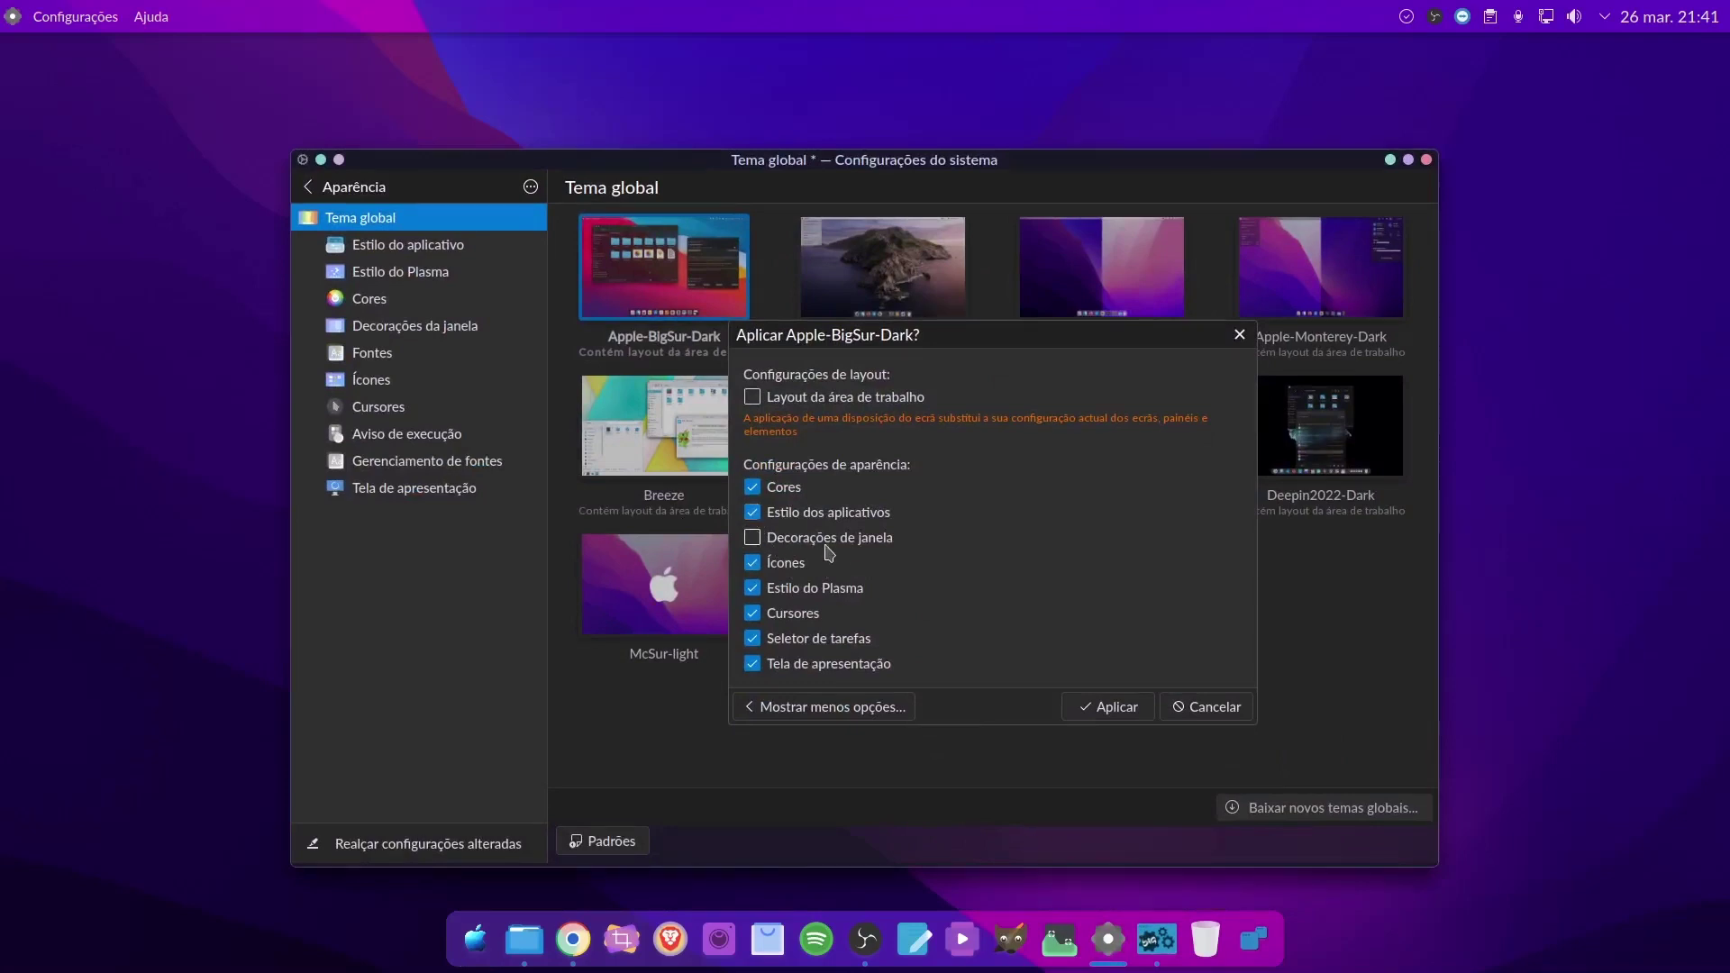
pyautogui.click(752, 588)
pyautogui.click(1097, 711)
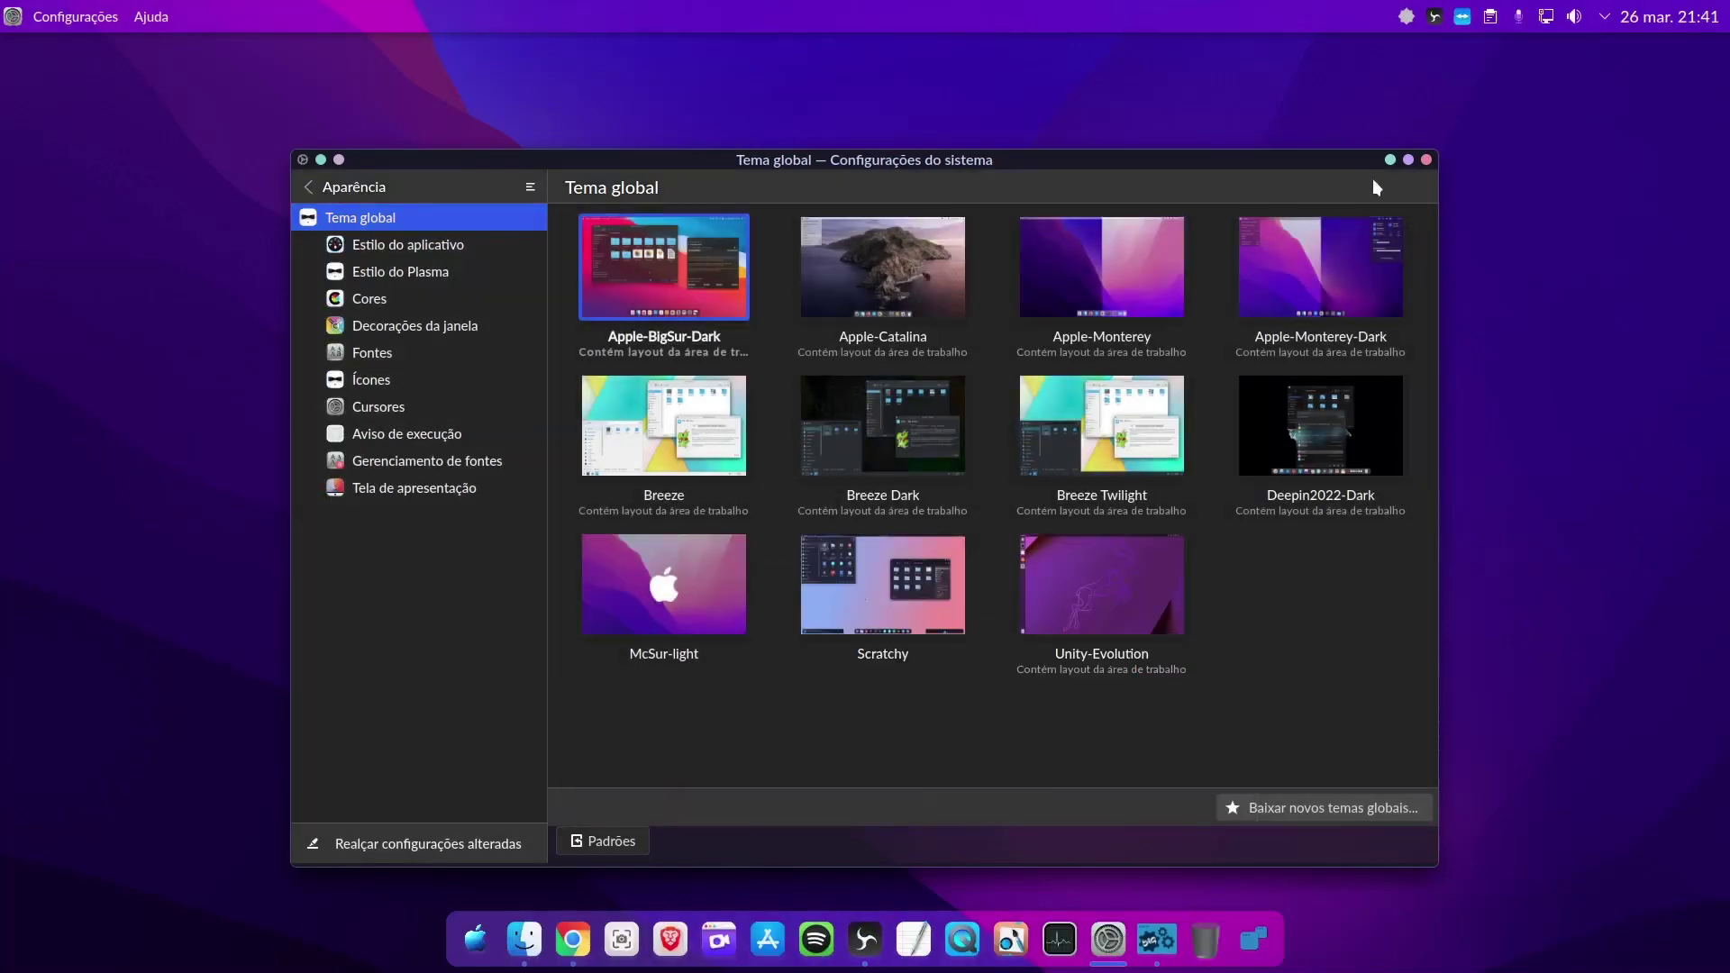
# Check how the applied theme looks on the Dolphin window, the application launcher and the audio volume popup
pyautogui.click(1390, 161)
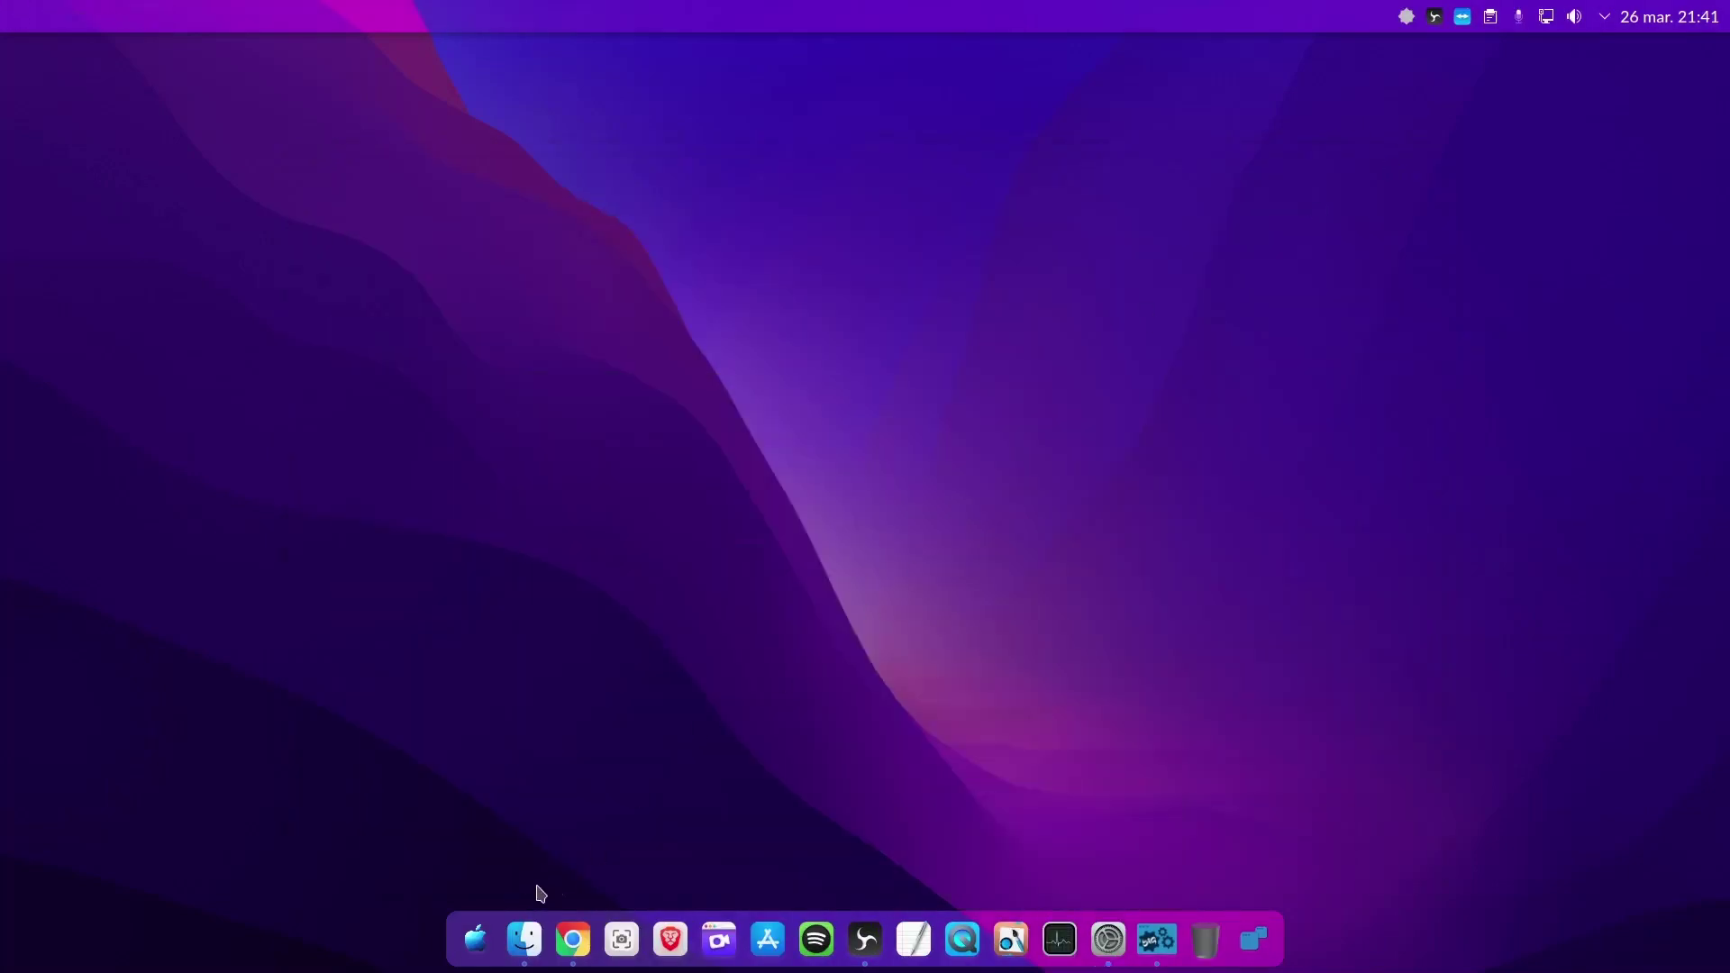
pyautogui.click(524, 939)
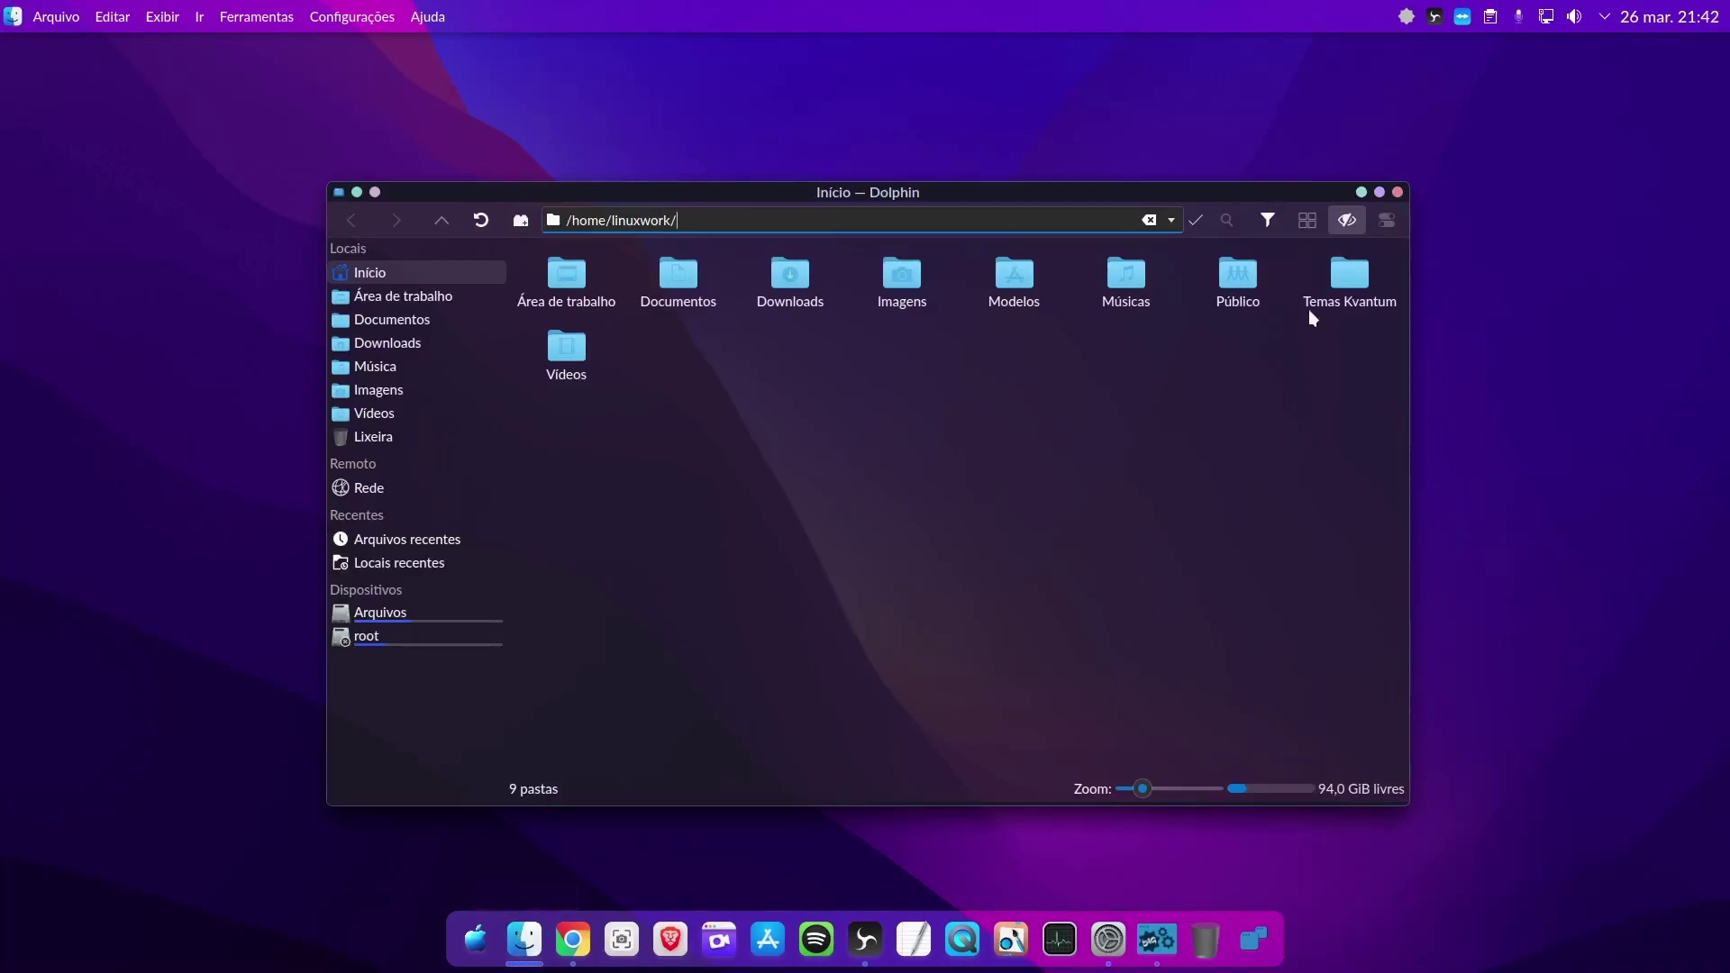
pyautogui.click(1398, 192)
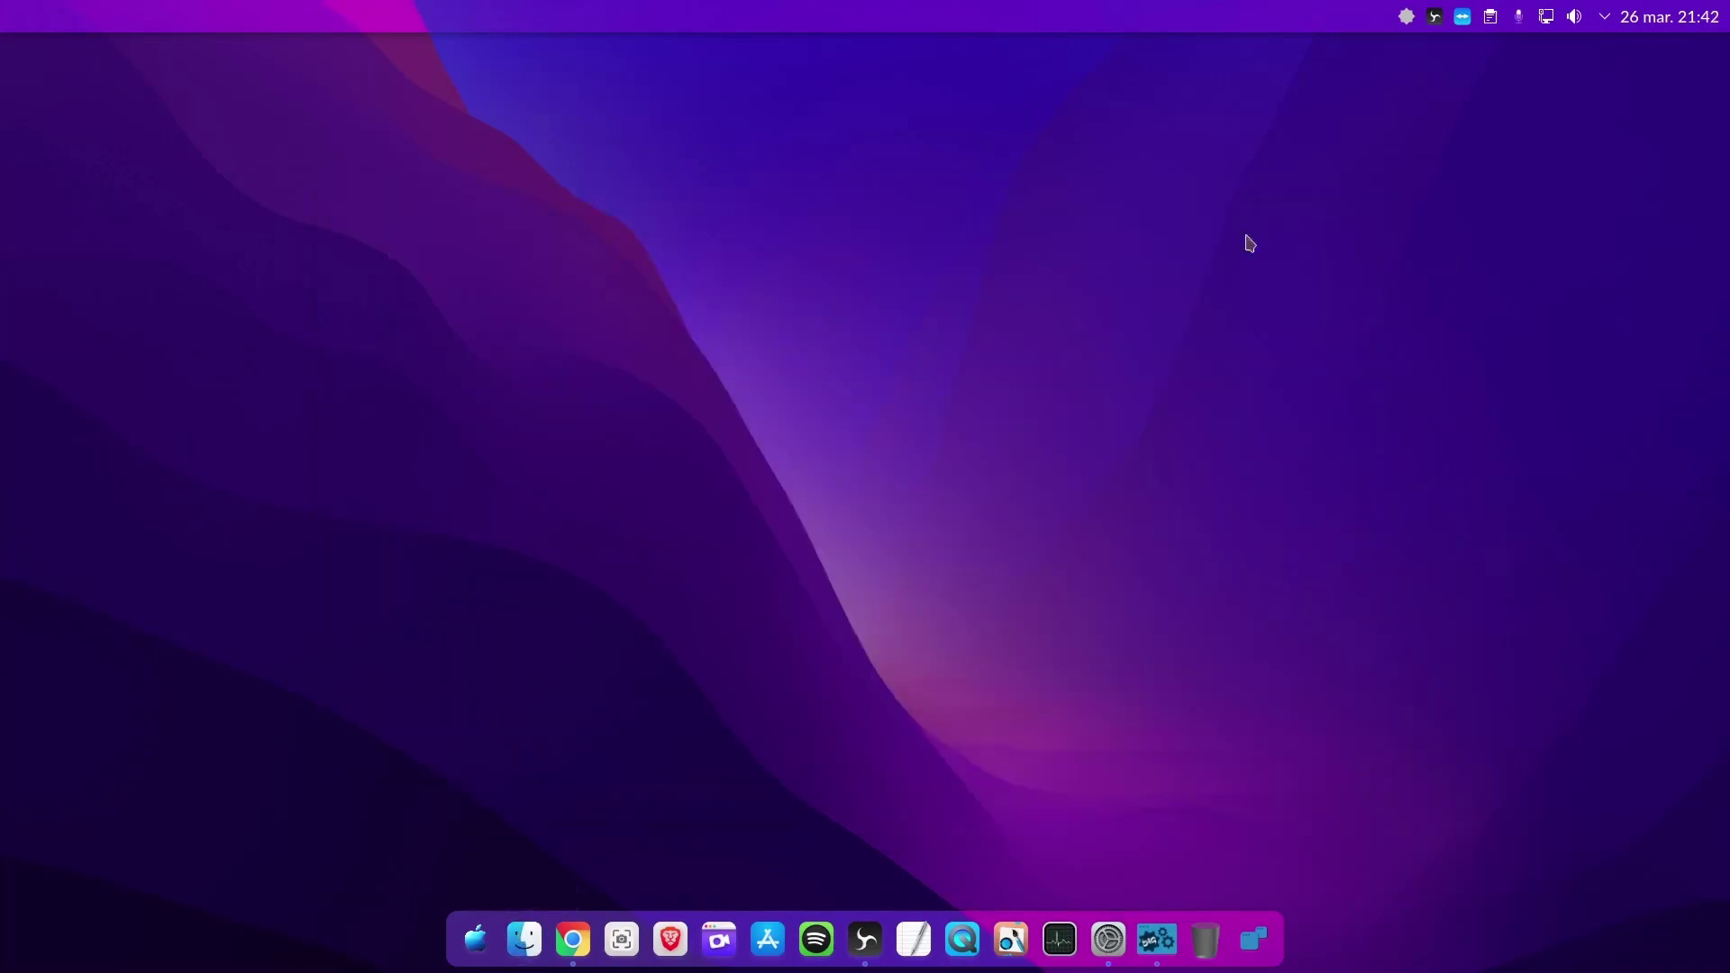
pyautogui.click(478, 941)
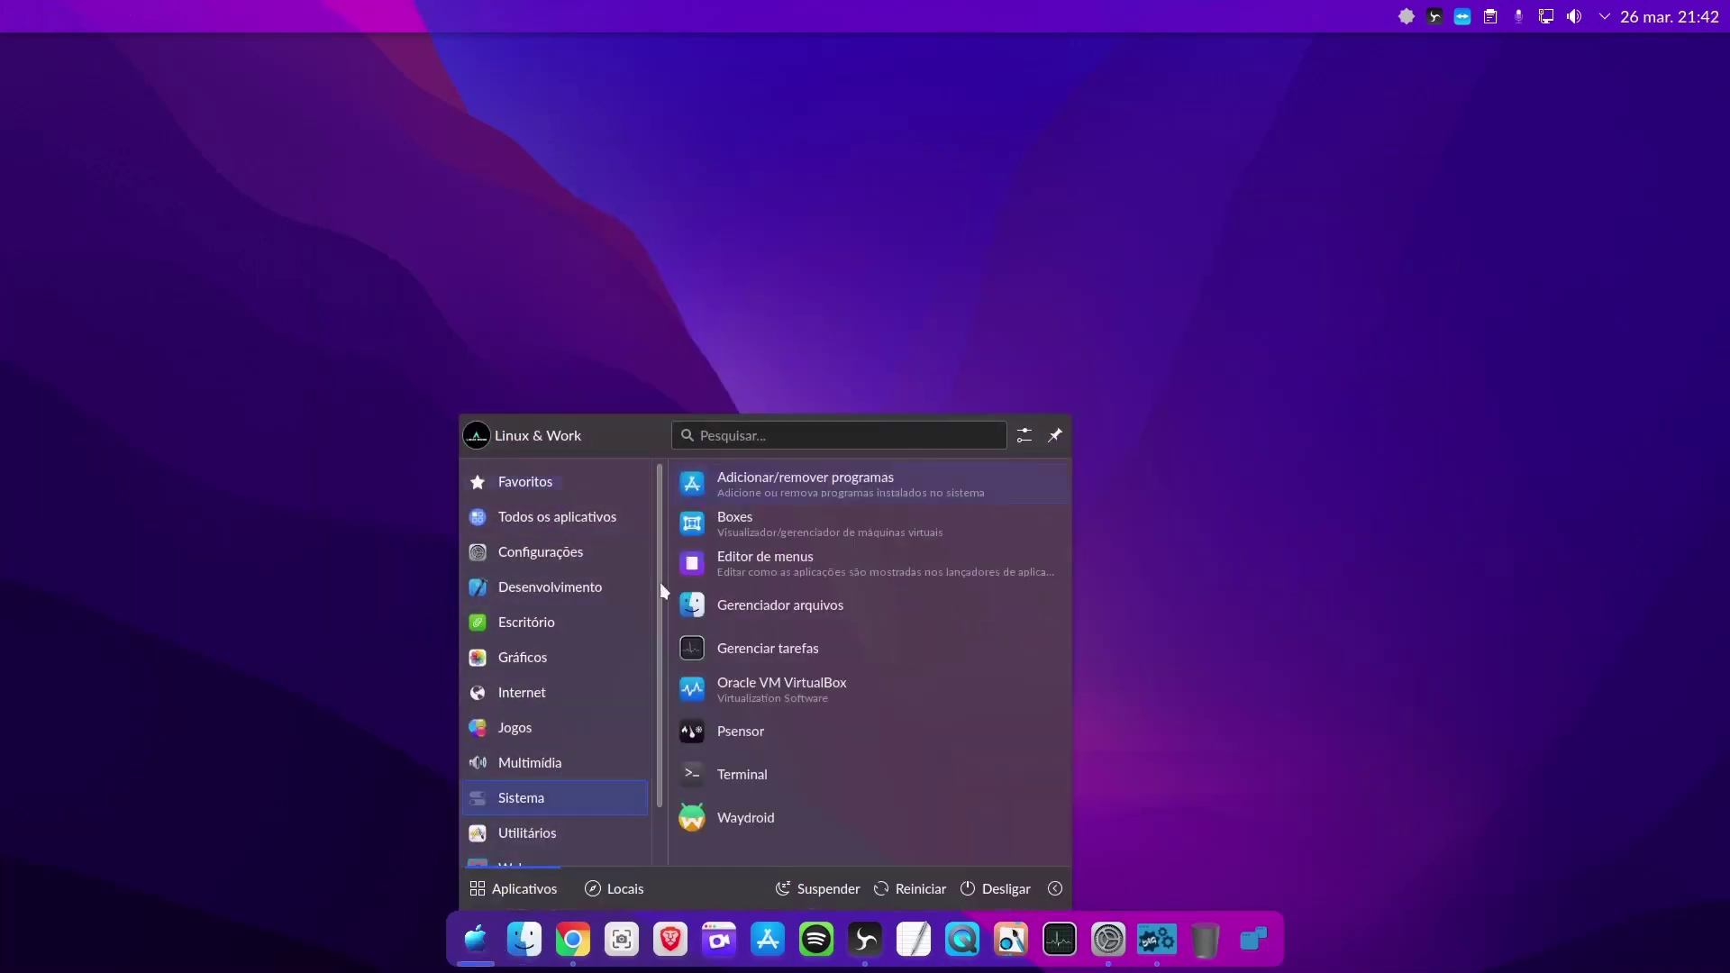
pyautogui.moveTo(541, 622)
pyautogui.click(995, 365)
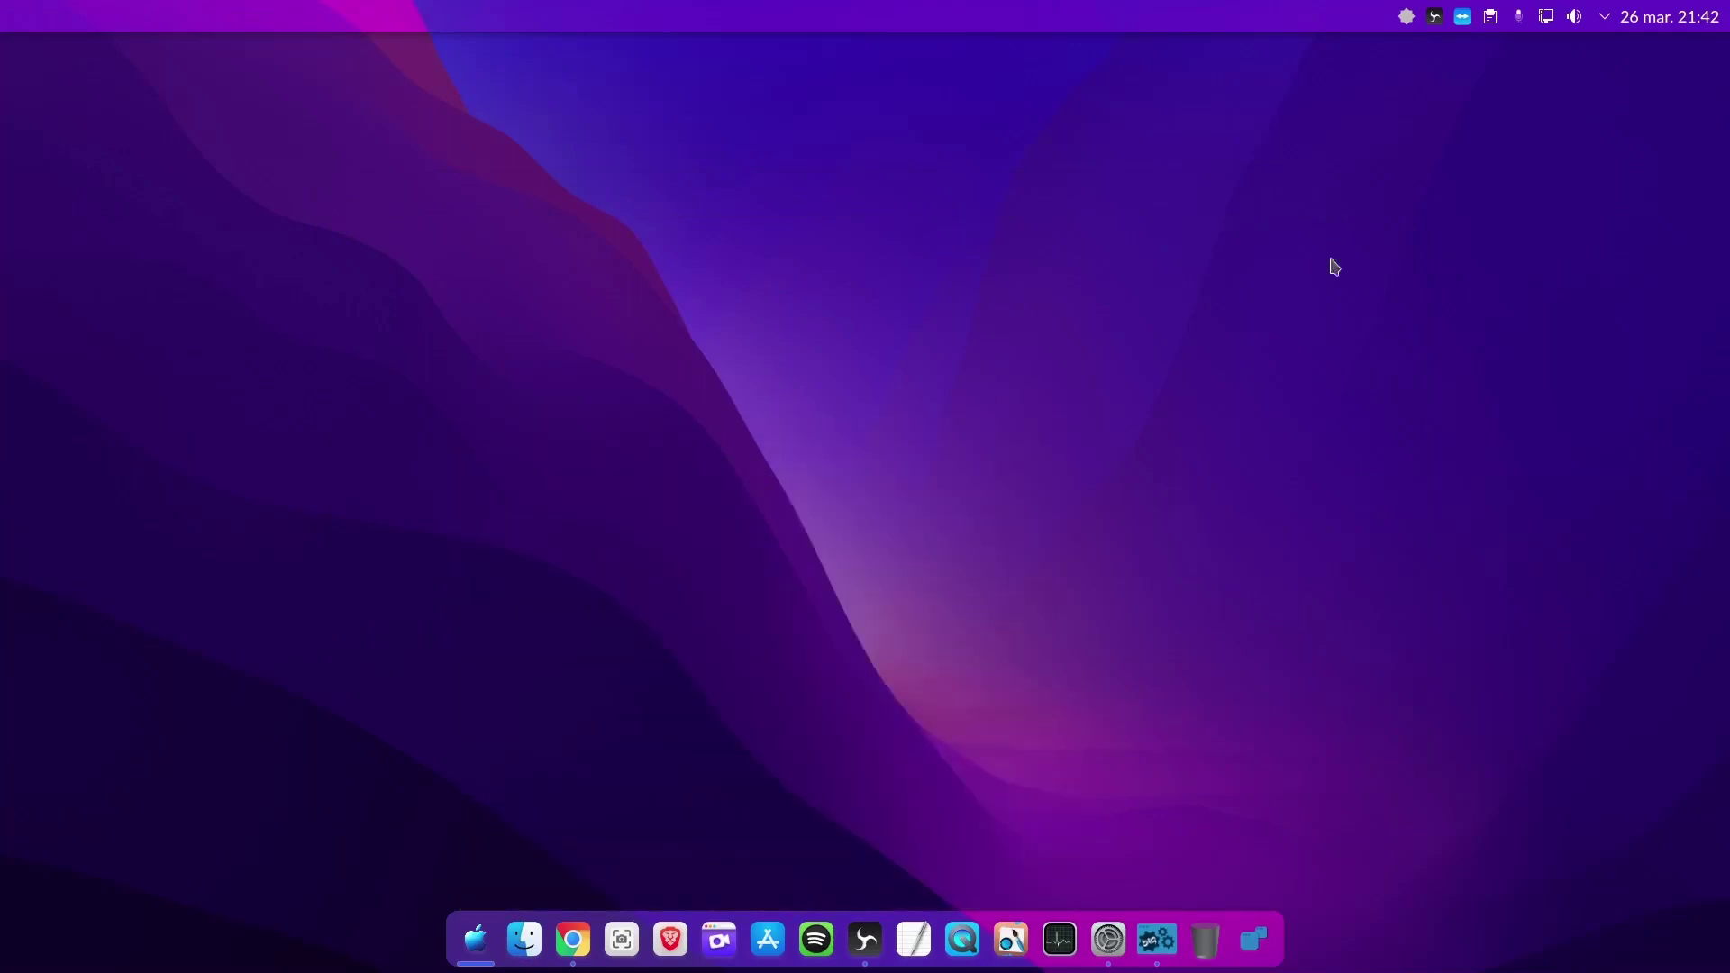
pyautogui.click(1576, 20)
pyautogui.click(1575, 20)
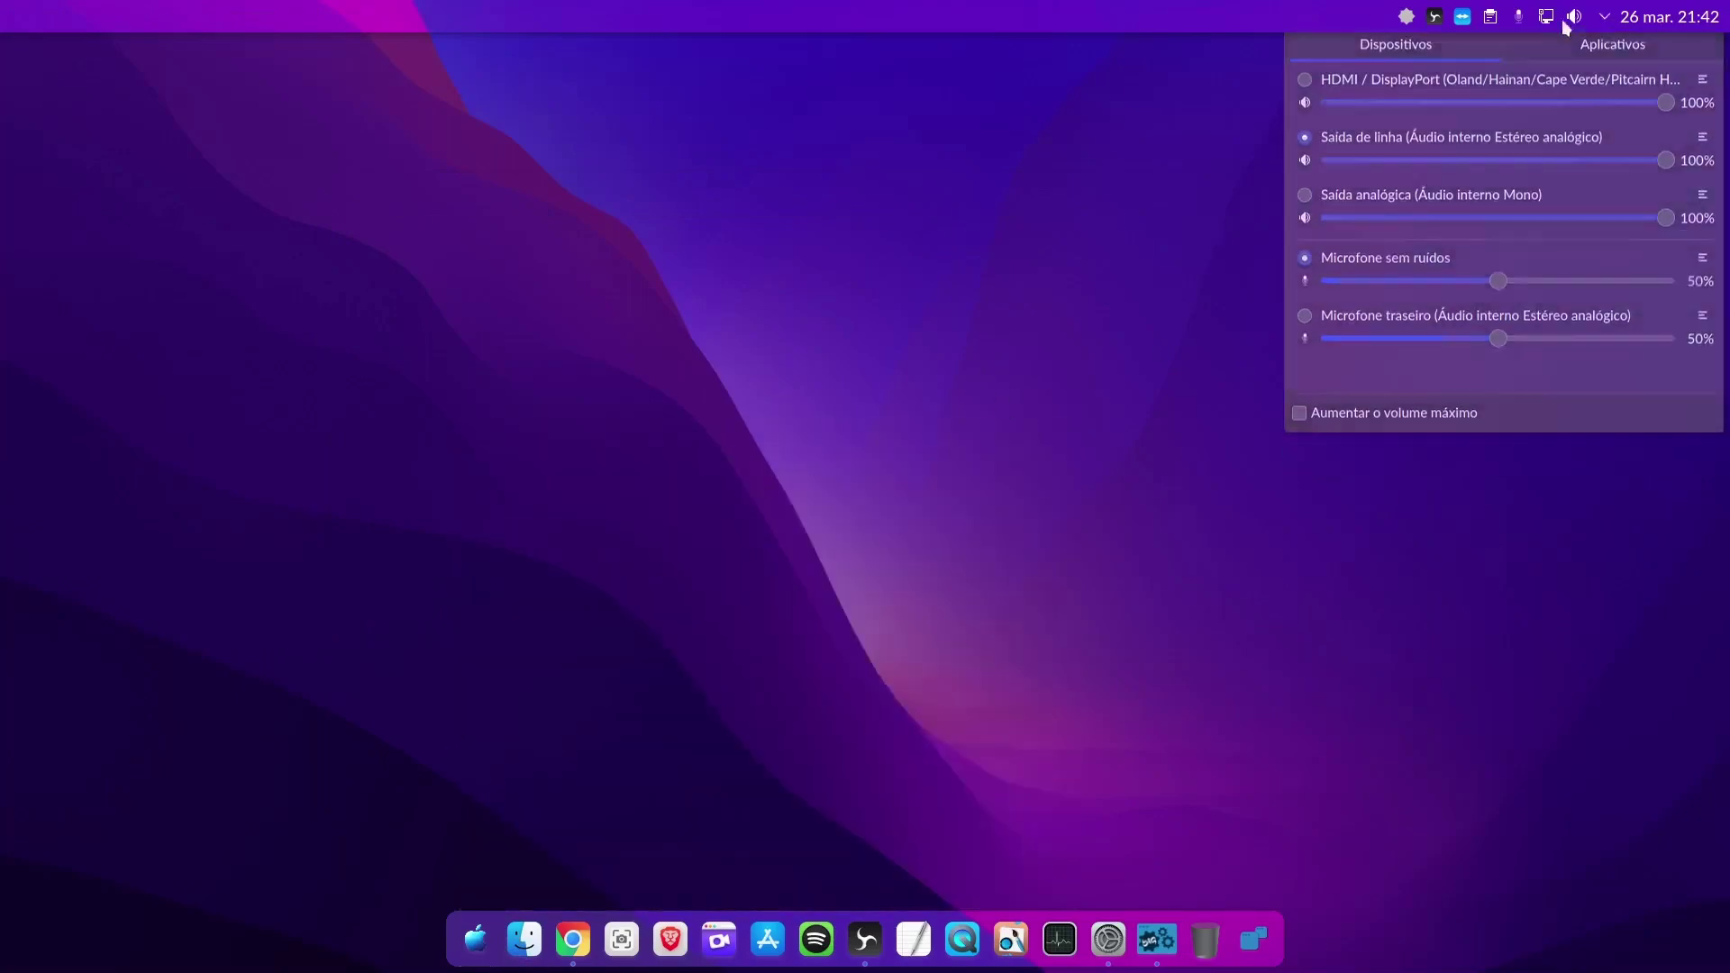
# Reapply the Apple-BigSur-Dark global theme with Estilo do Plasma included, leaving out Estilo dos aplicativos and Decorações de janela
pyautogui.click(1108, 940)
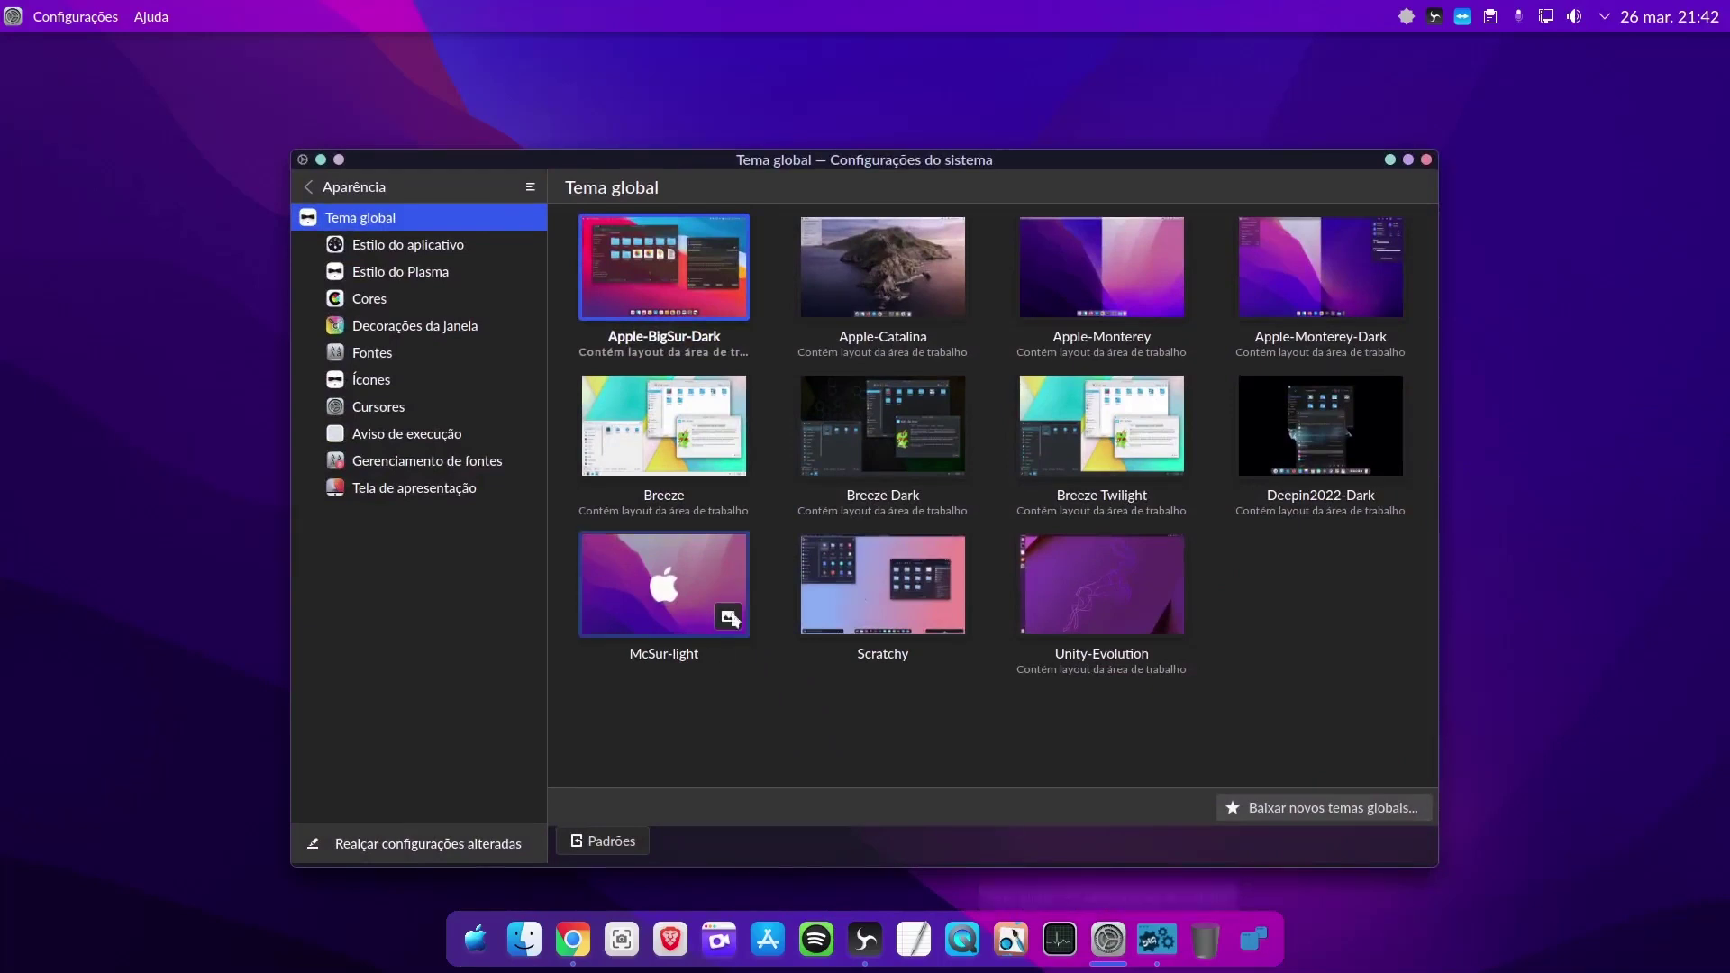
pyautogui.click(667, 290)
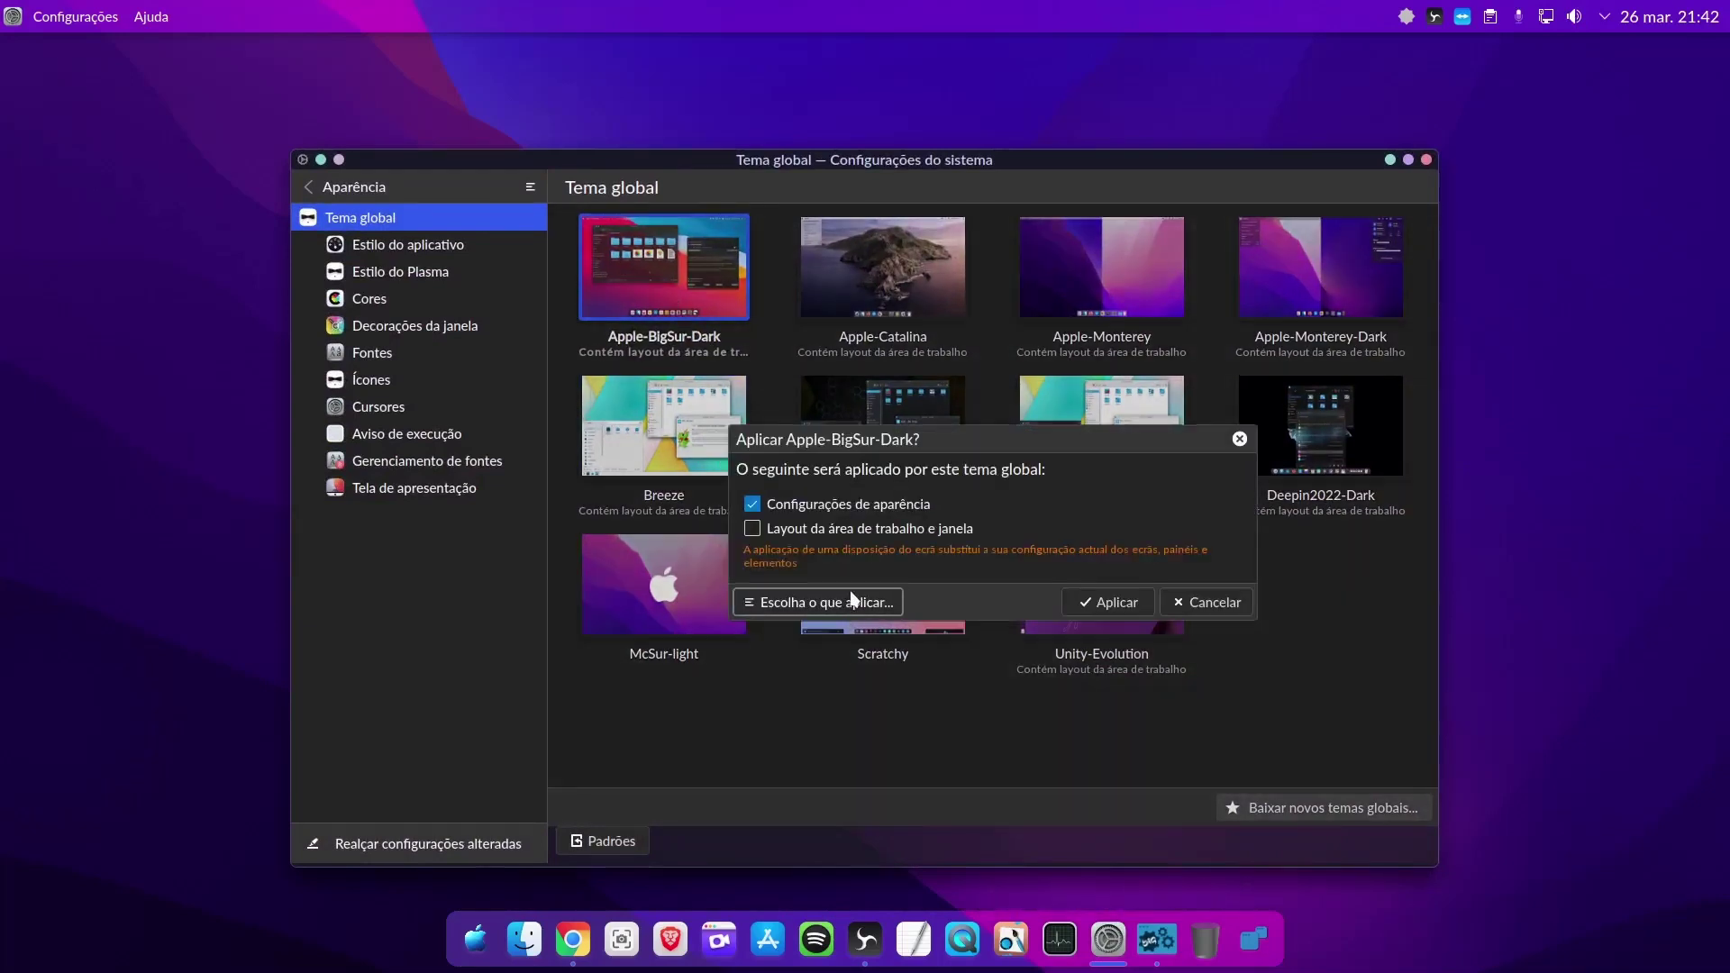
pyautogui.click(775, 602)
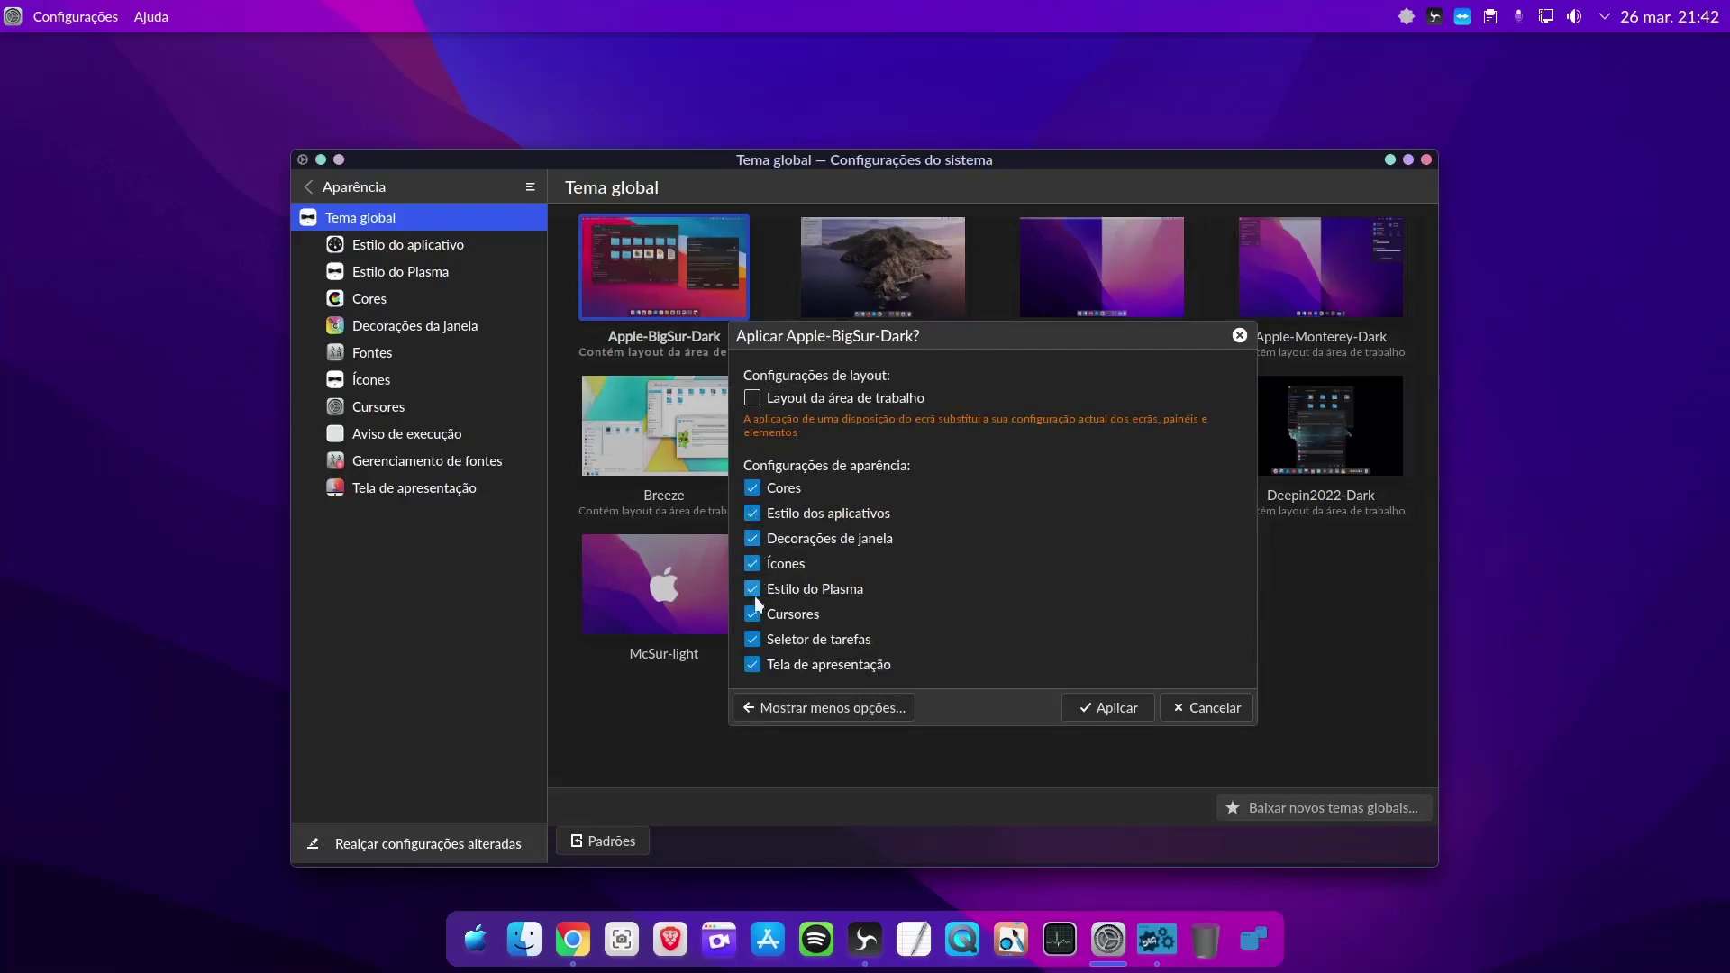
pyautogui.click(753, 514)
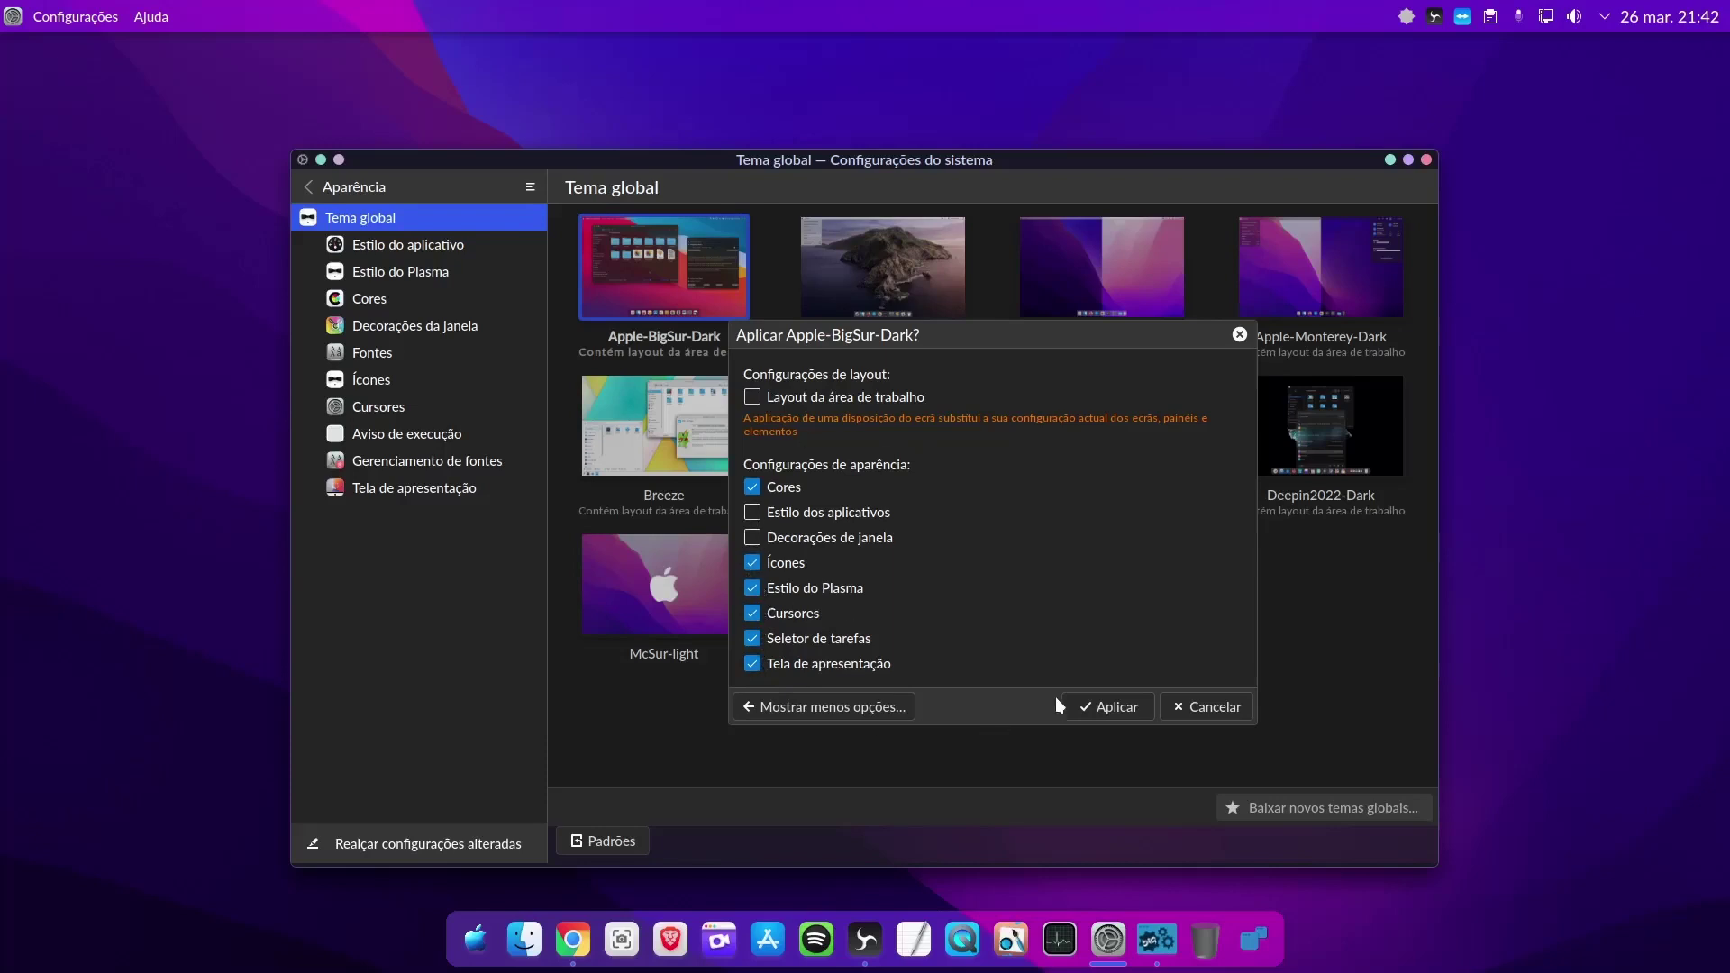
pyautogui.click(1096, 709)
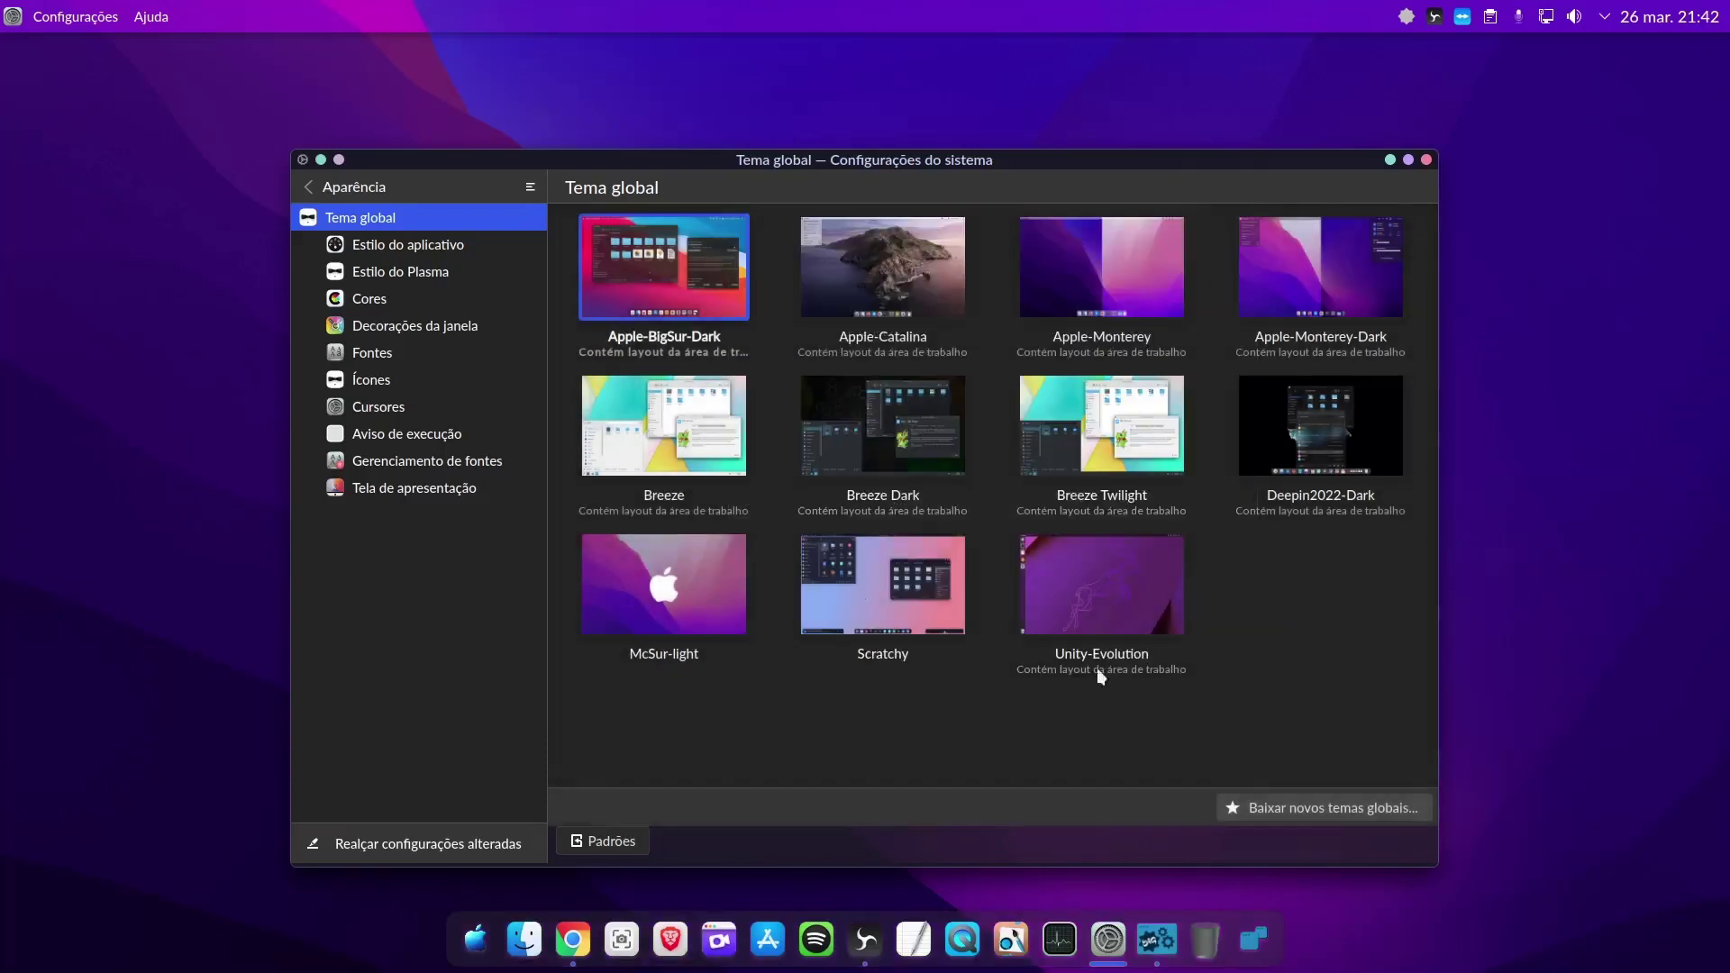
# Minimize Configurações do sistema and check the new Plasma style on the audio volume popup and the application launcher
pyautogui.click(1392, 160)
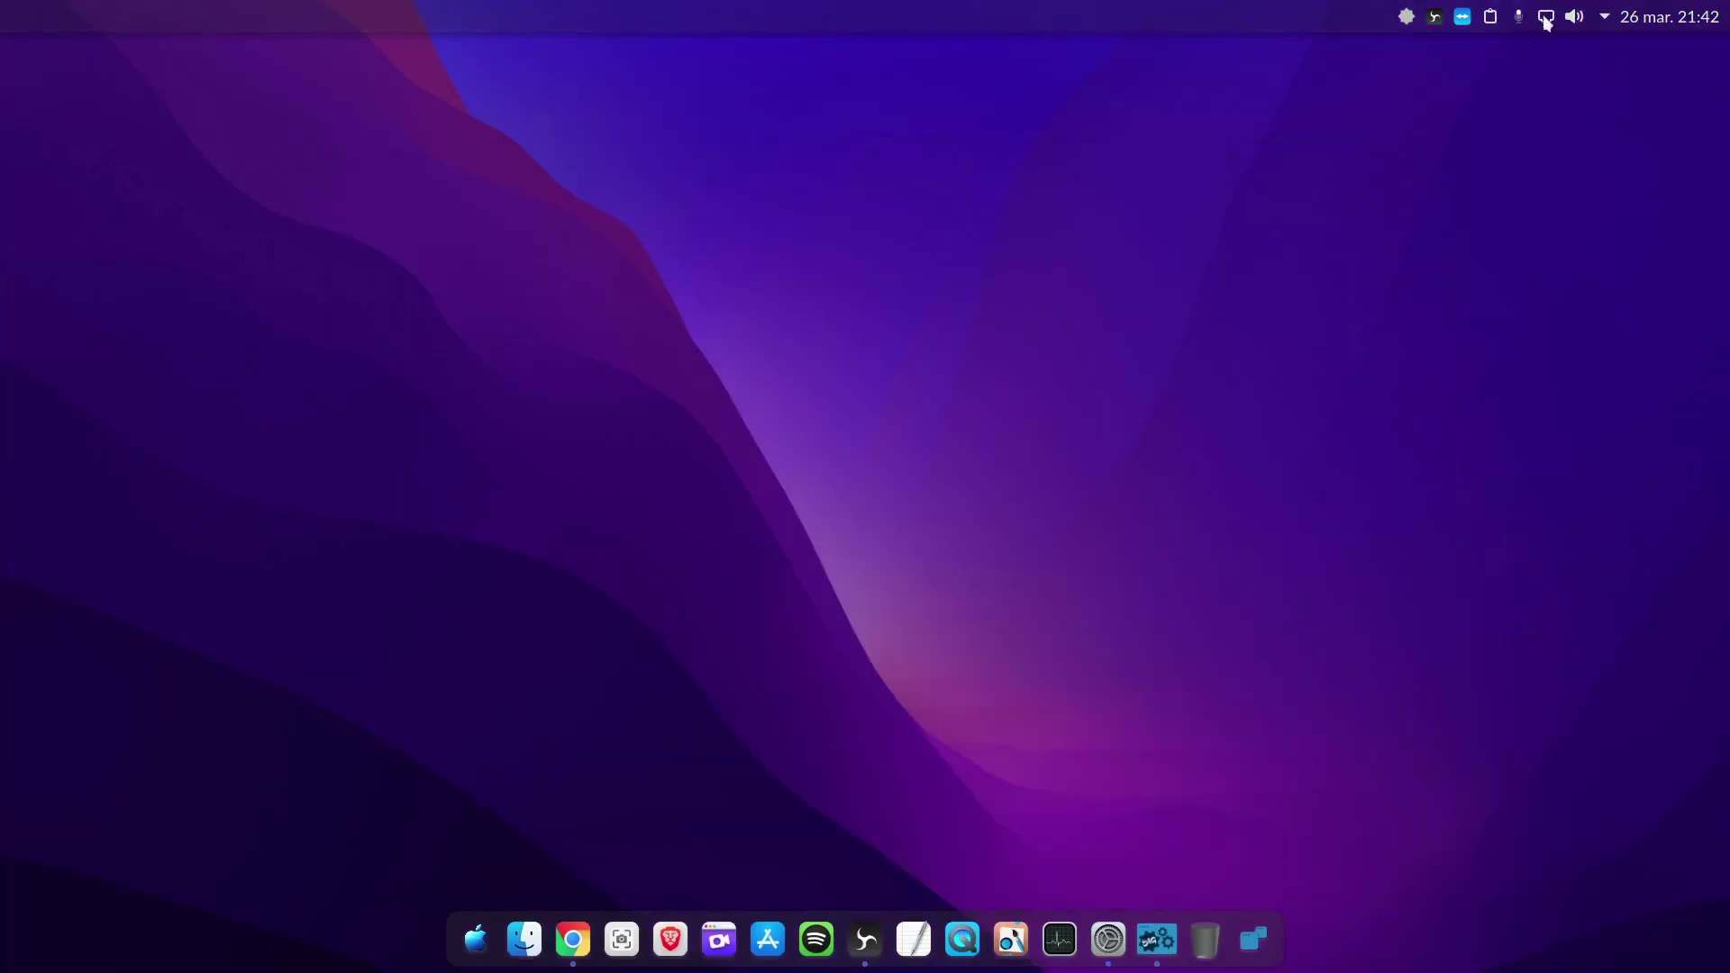
pyautogui.click(1576, 14)
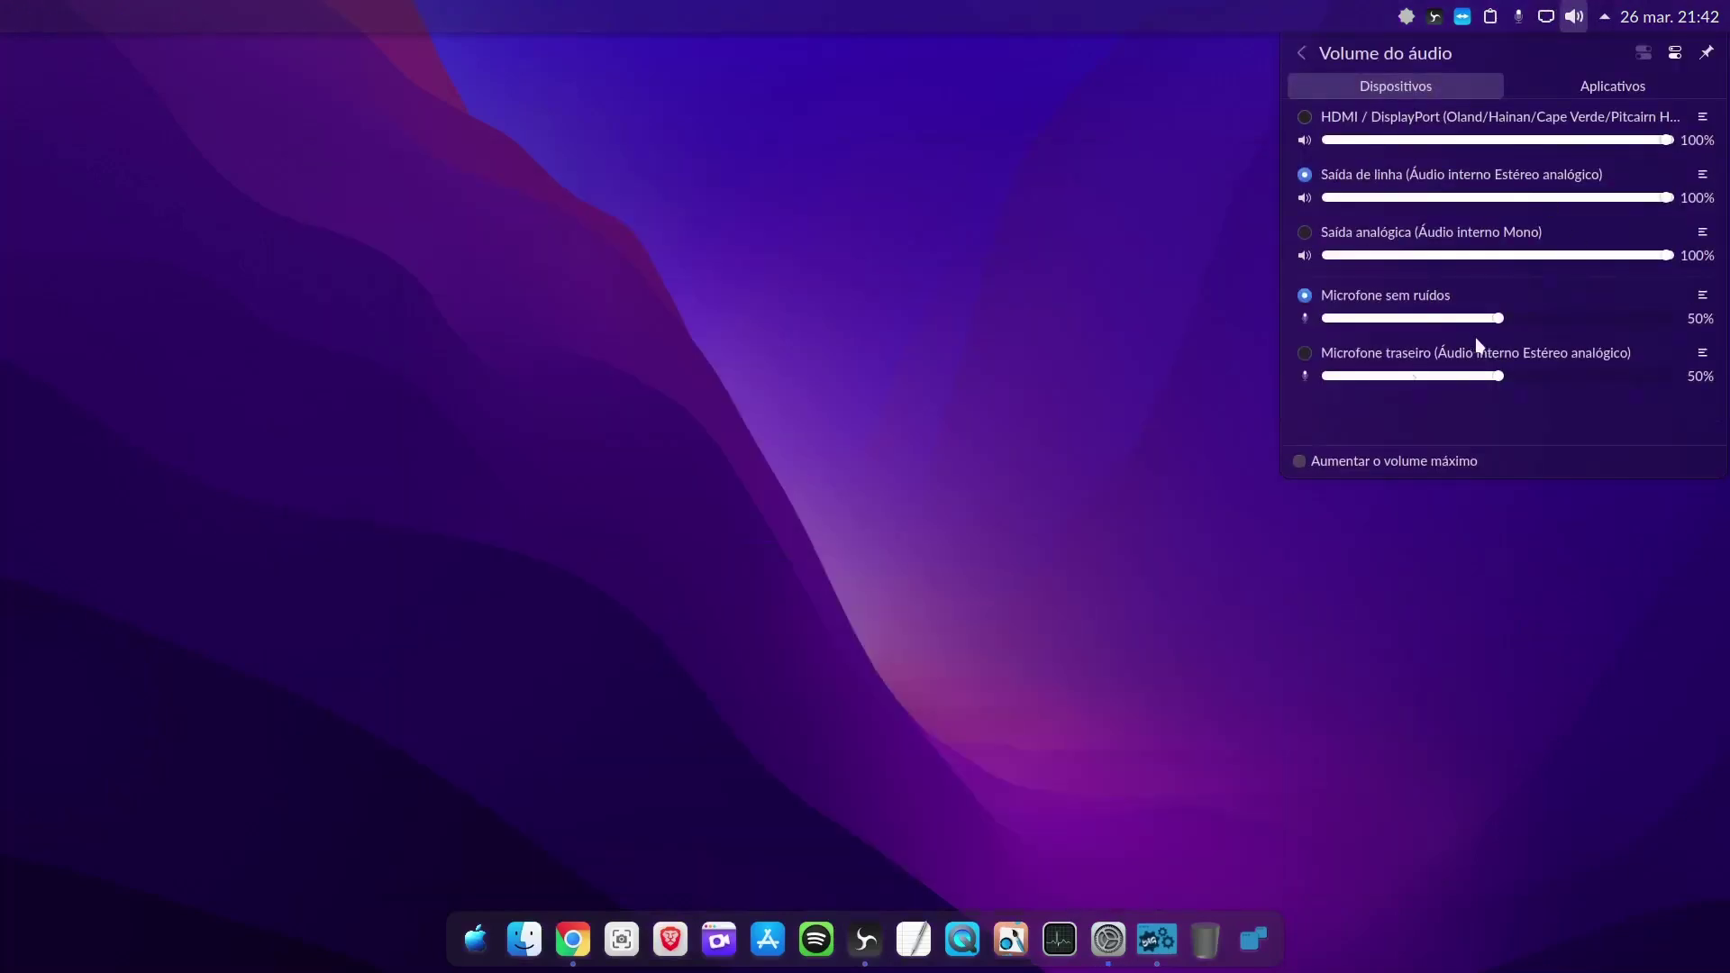
pyautogui.click(476, 940)
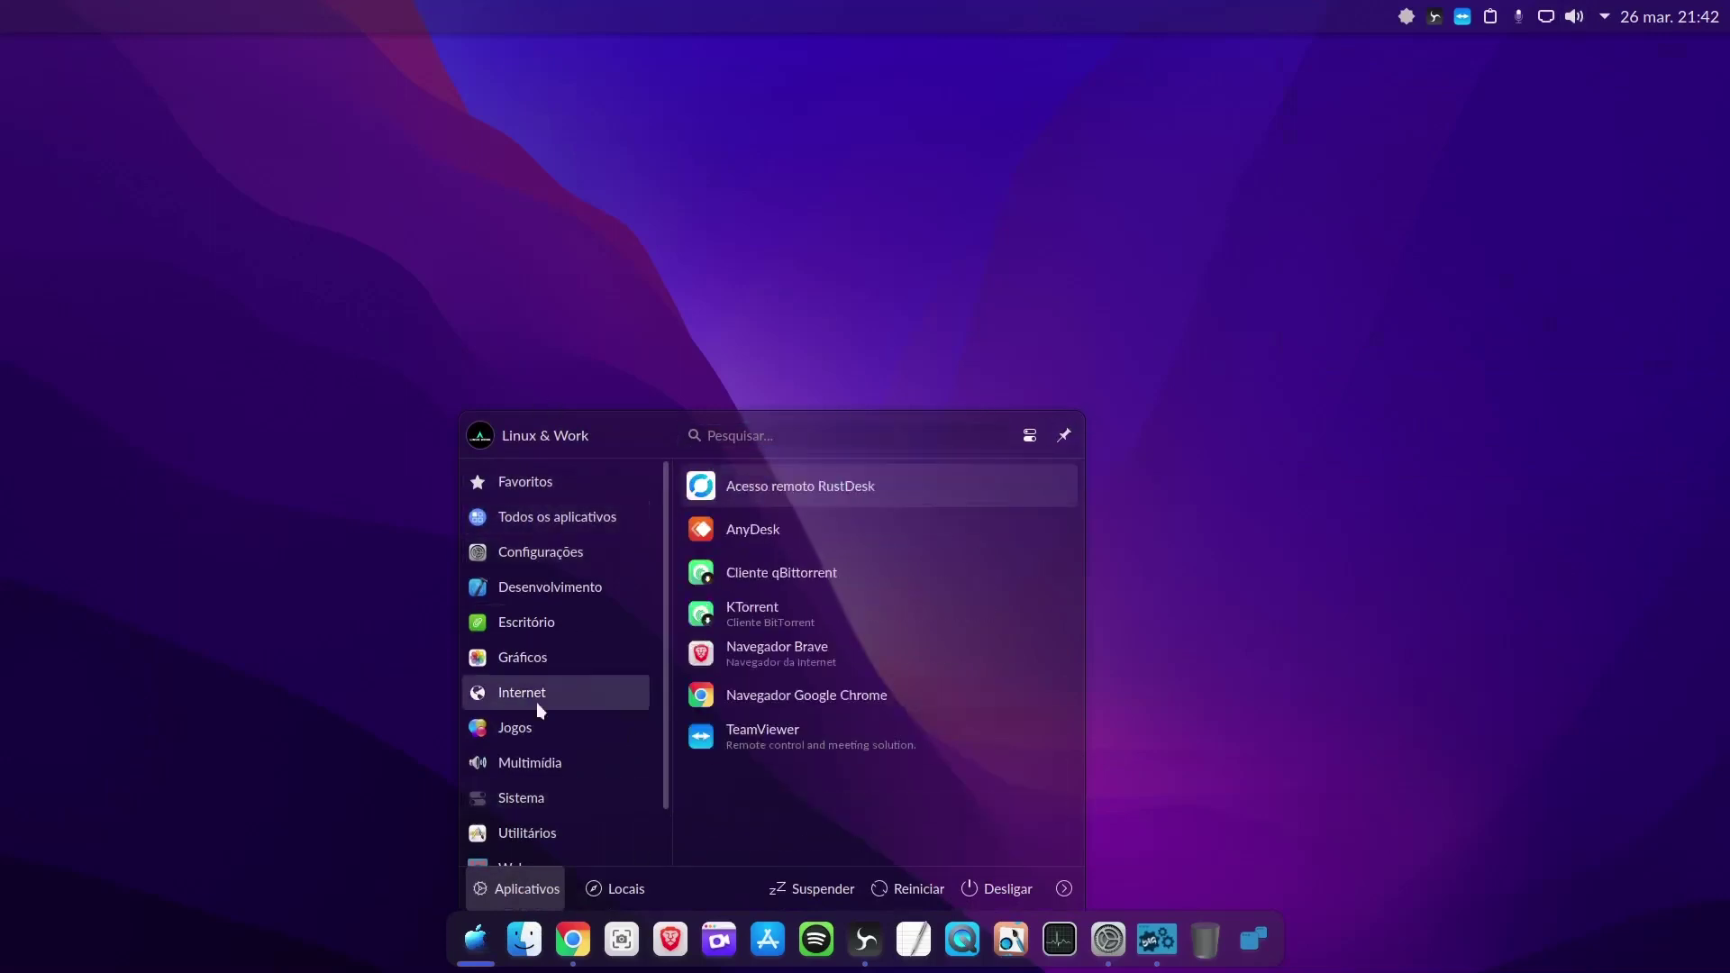
pyautogui.moveTo(526, 622)
pyautogui.scroll(-1, 467, 710)
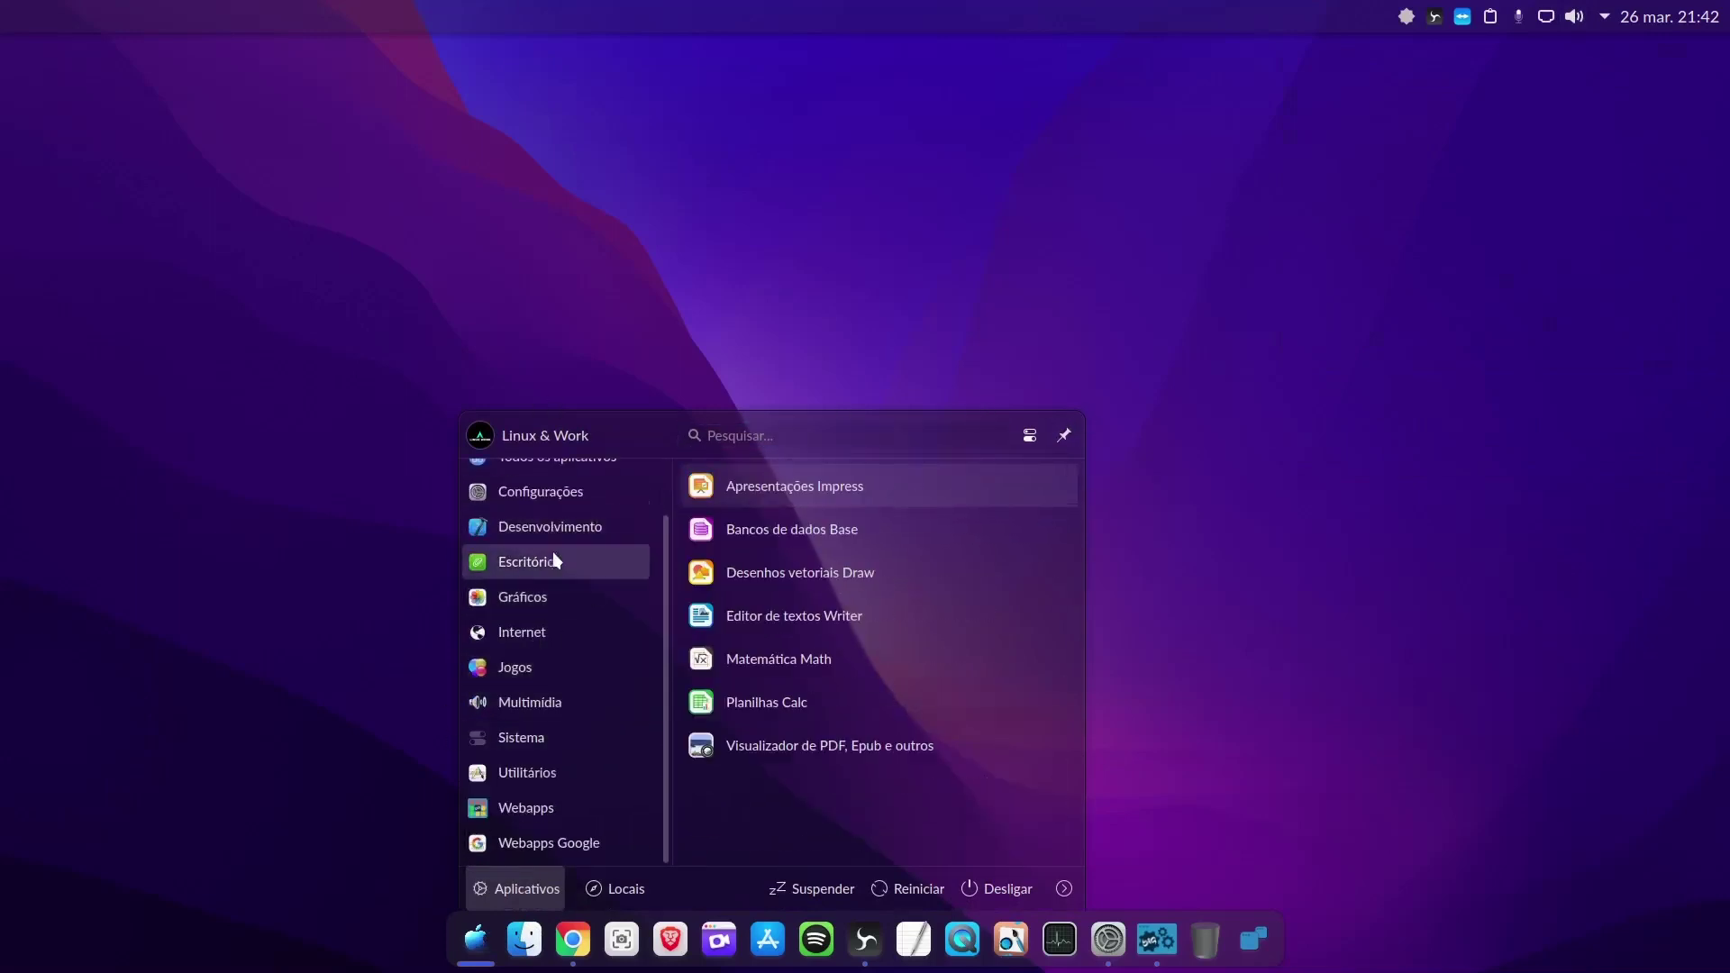
pyautogui.click(792, 271)
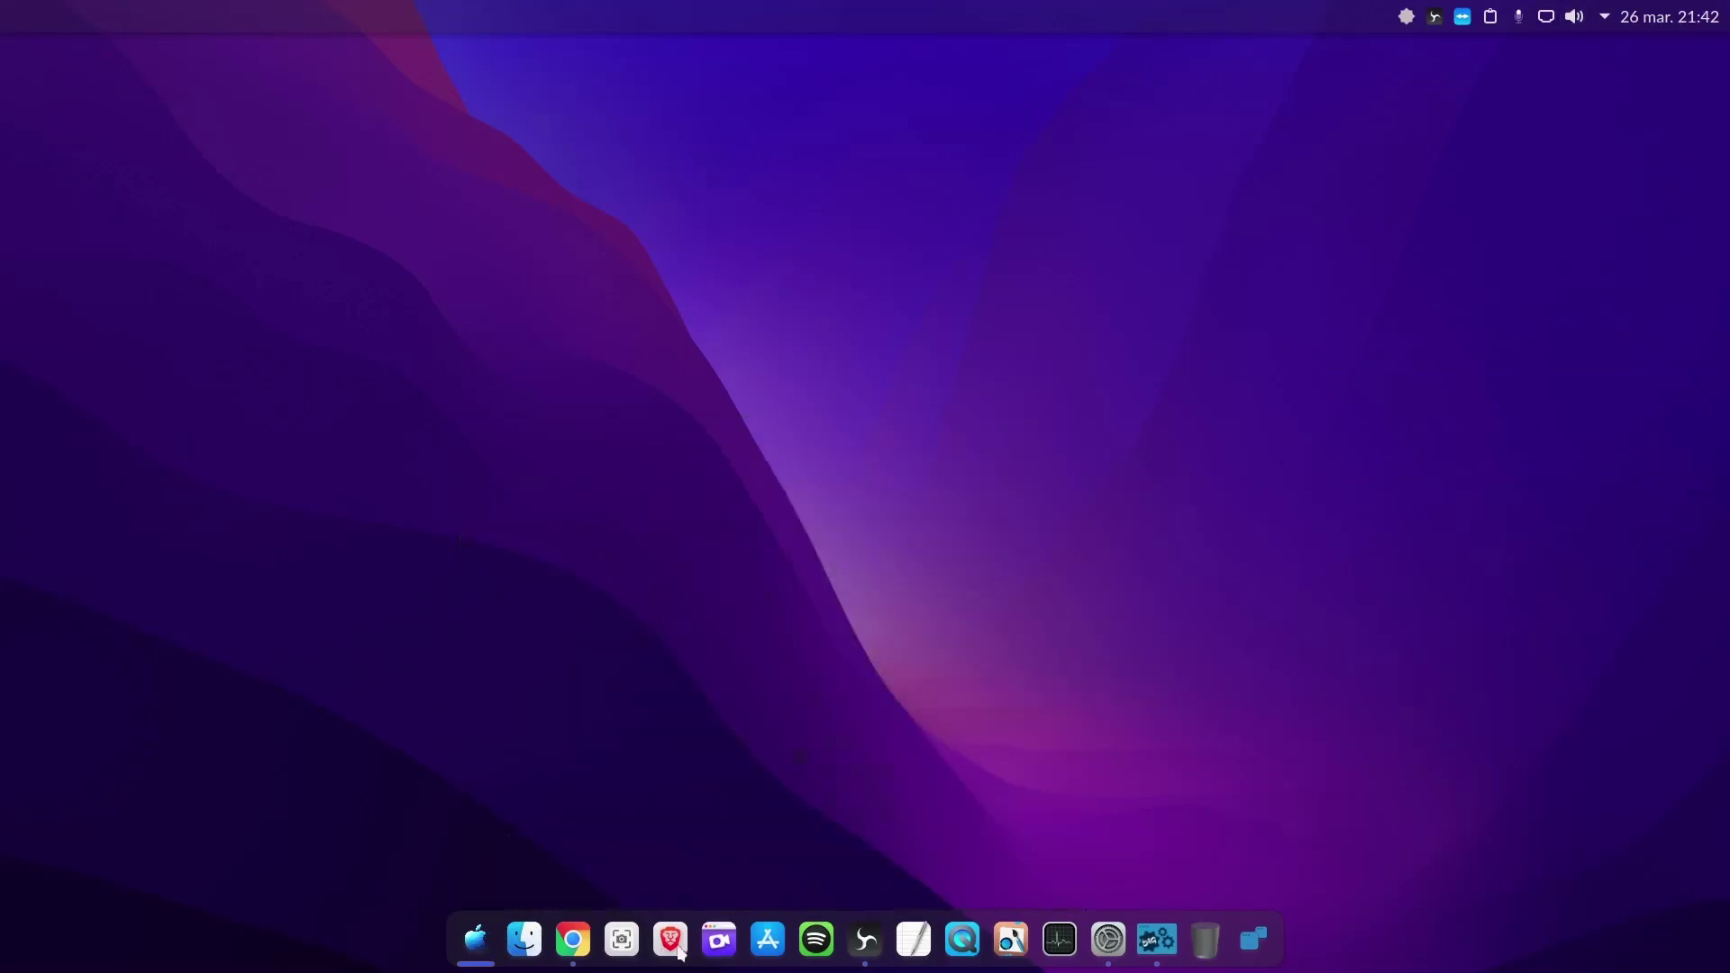
# Open a Dolphin window, move it slightly to inspect its look against the wallpaper, and close it
pyautogui.click(526, 940)
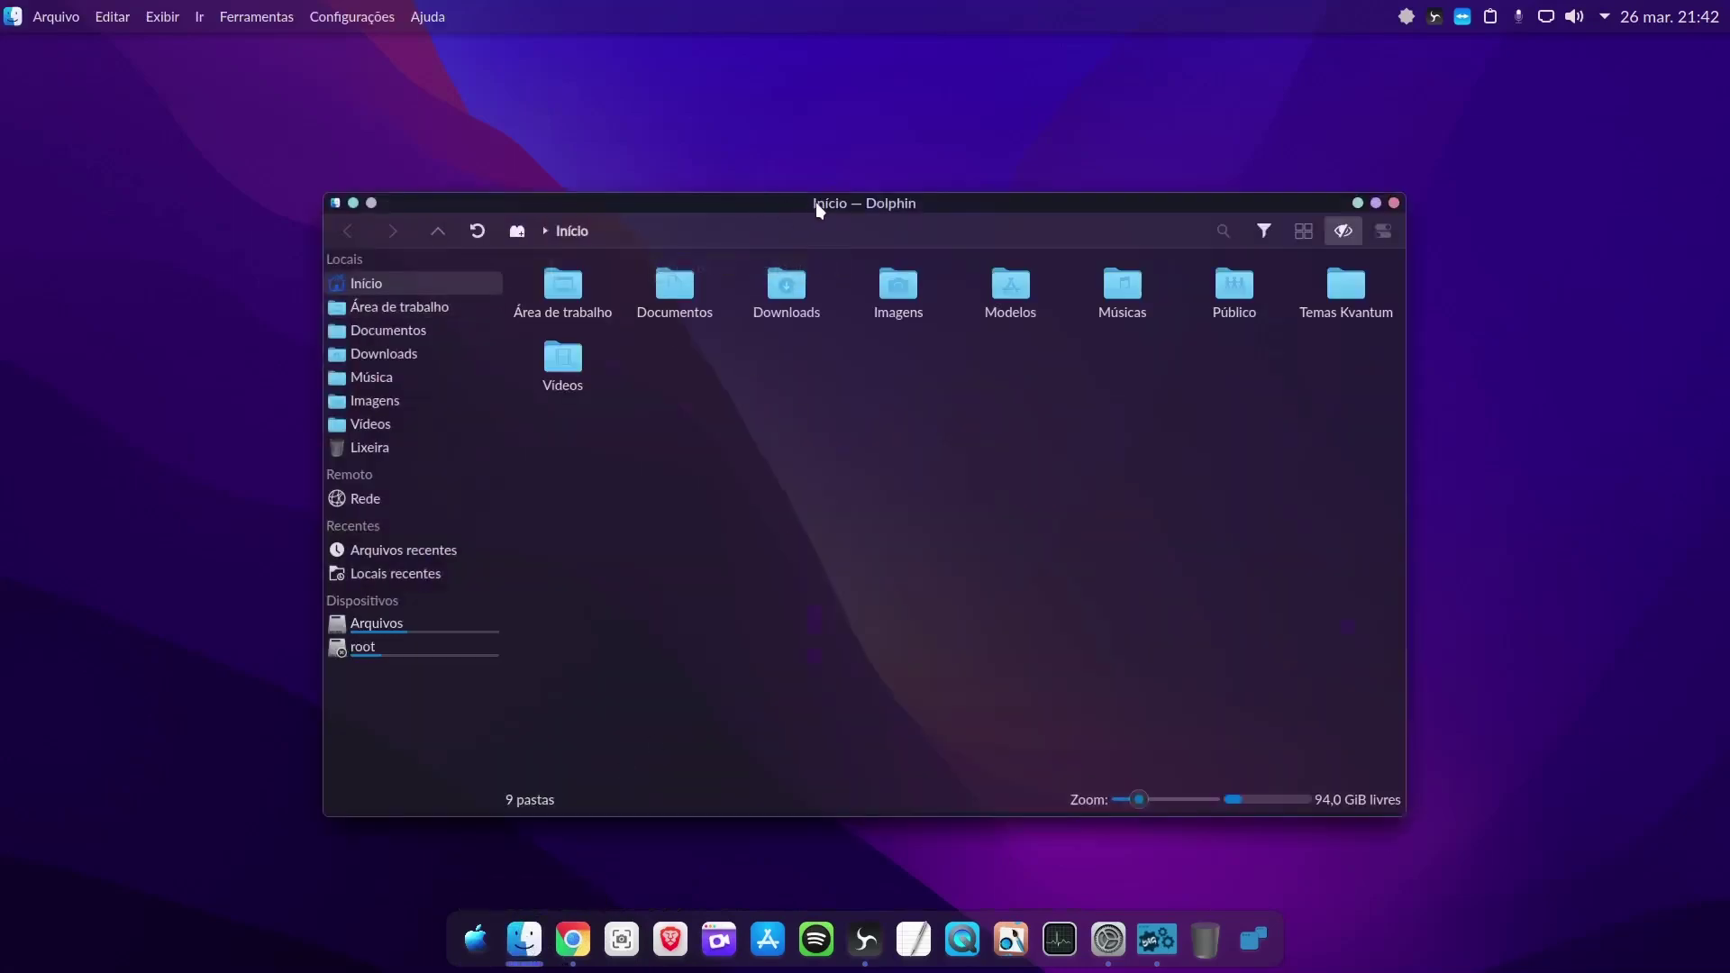
pyautogui.moveTo(815, 203); pyautogui.dragTo(800, 187)
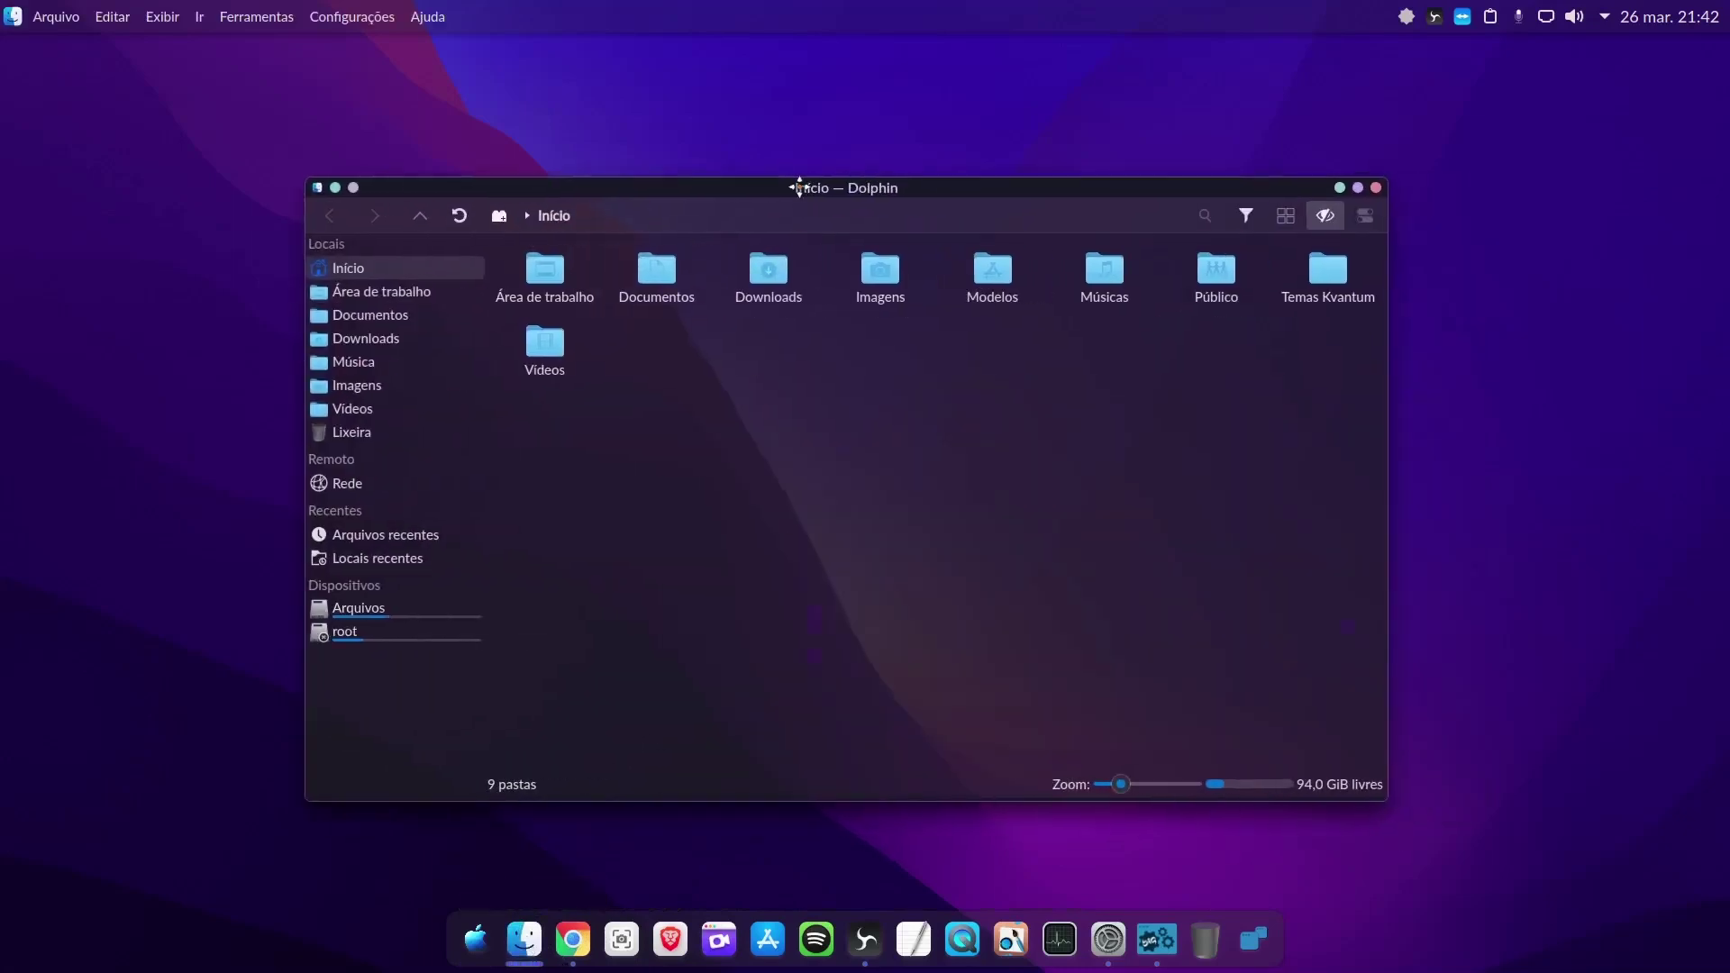
pyautogui.click(1381, 187)
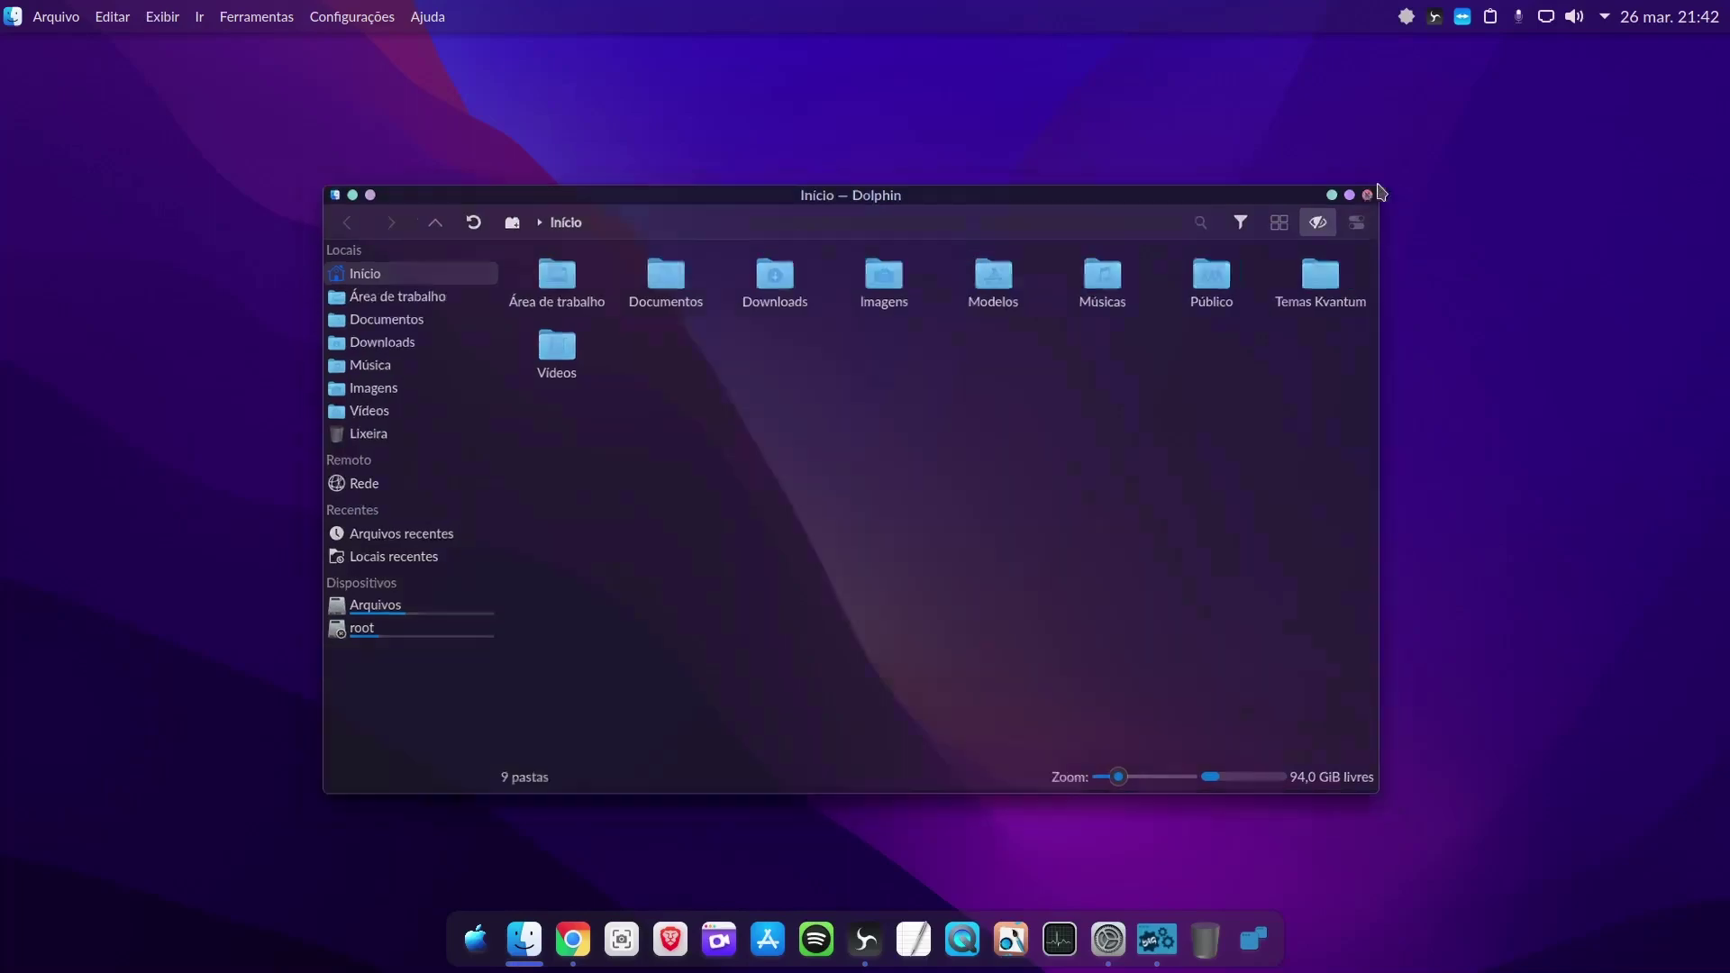
# Open Tela de apresentação from the Central de Controle and preview the Apple-BigSur-Dark splash screen
pyautogui.click(1110, 941)
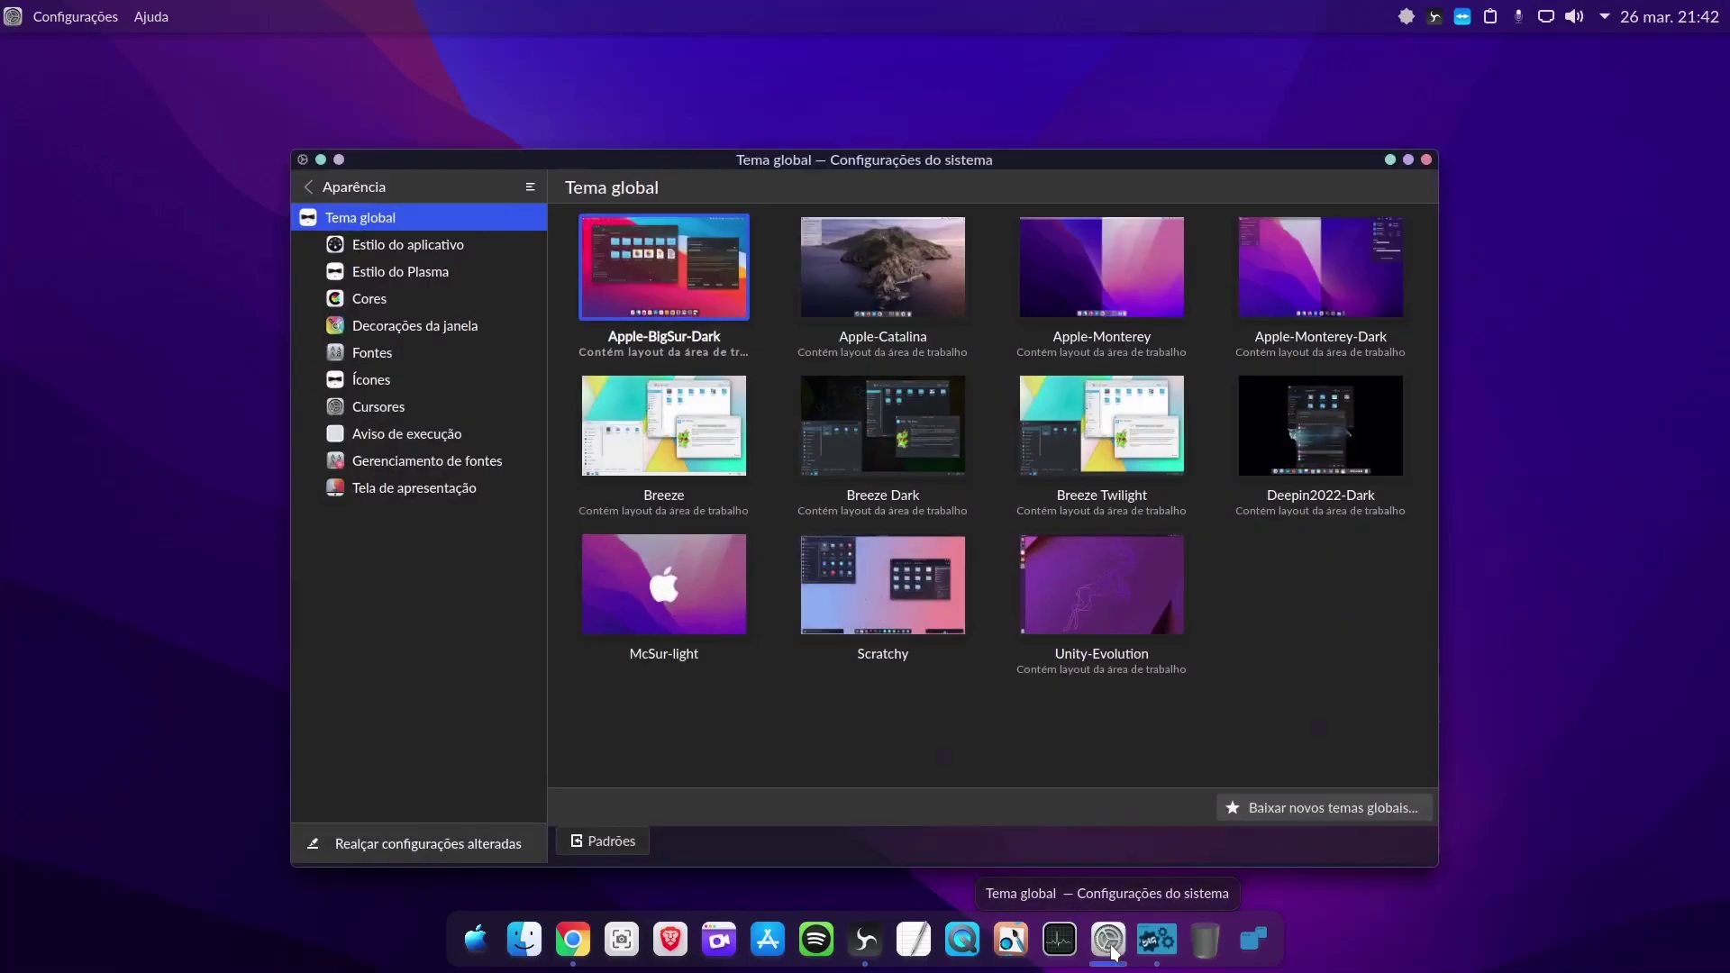
pyautogui.click(1110, 941)
pyautogui.click(1156, 939)
pyautogui.scroll(-3, 810, 671)
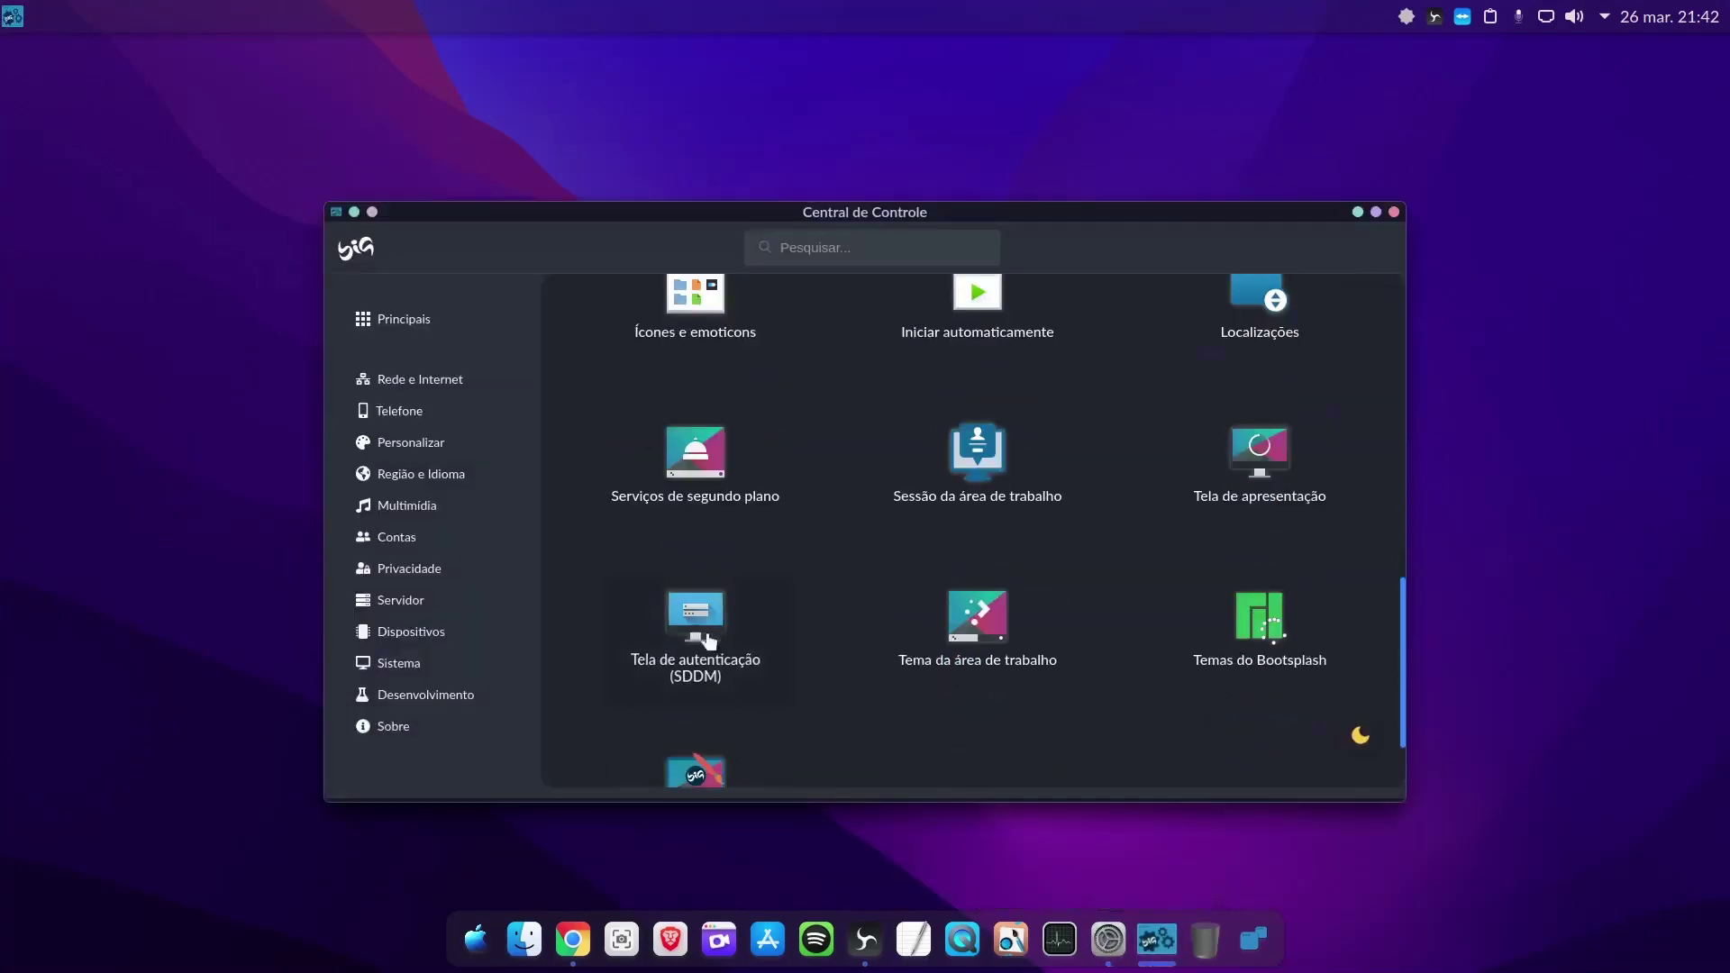
pyautogui.click(1274, 431)
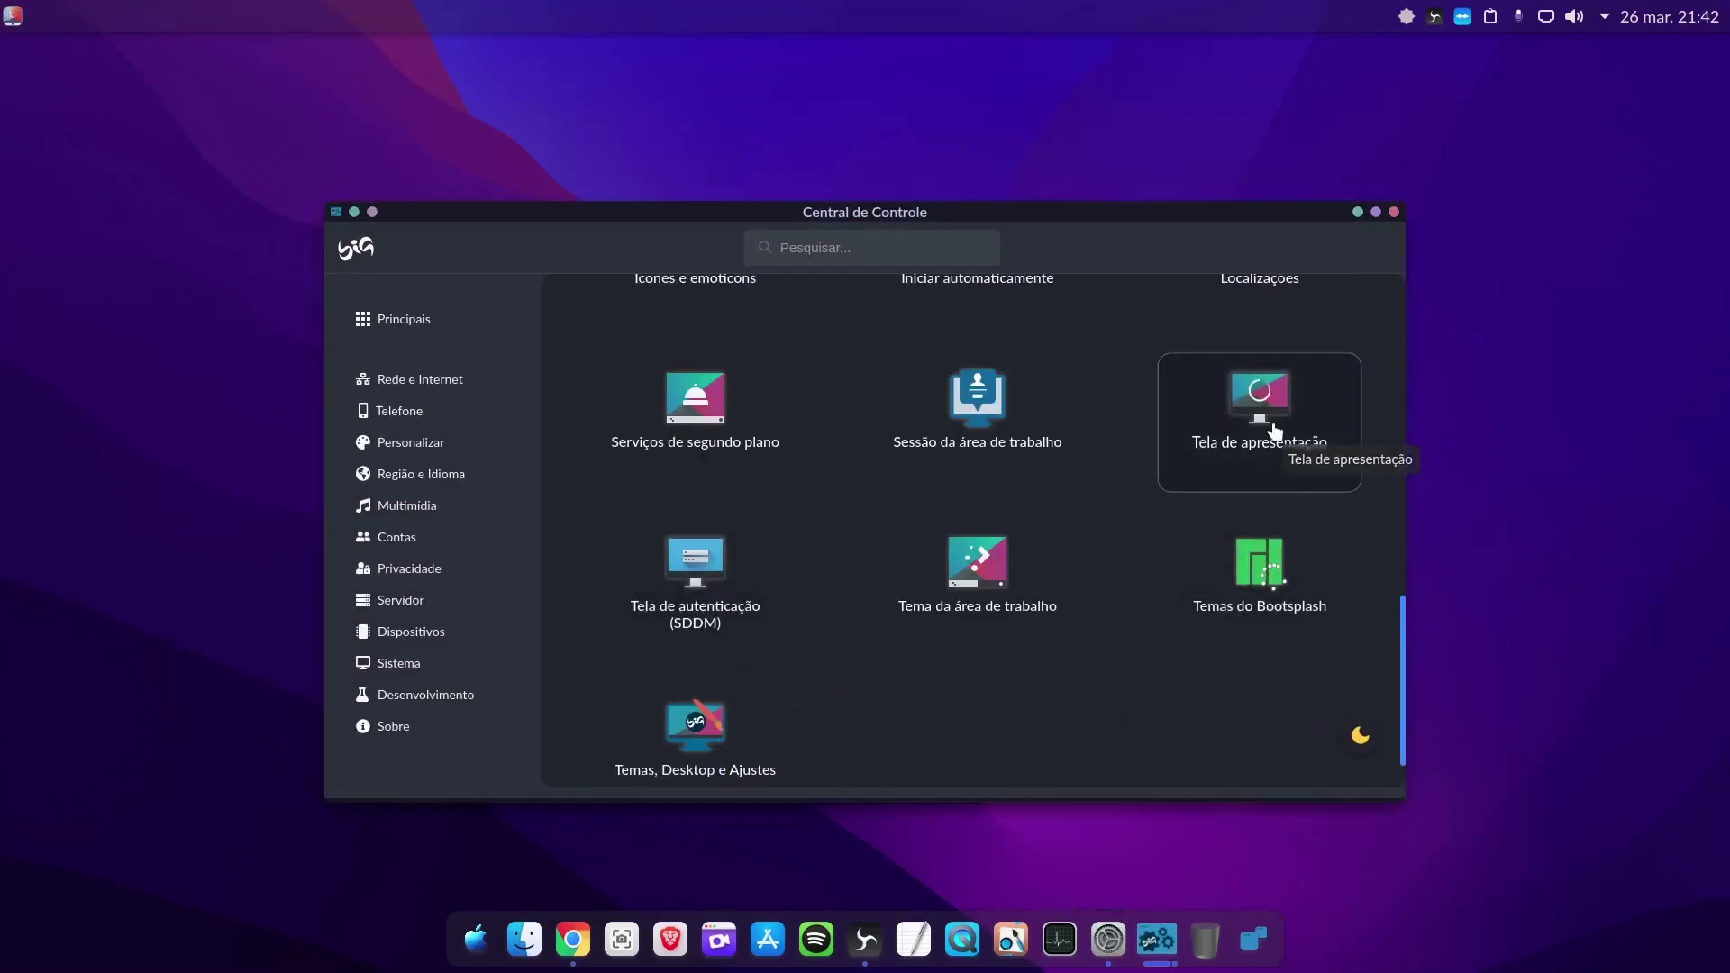
pyautogui.click(696, 312)
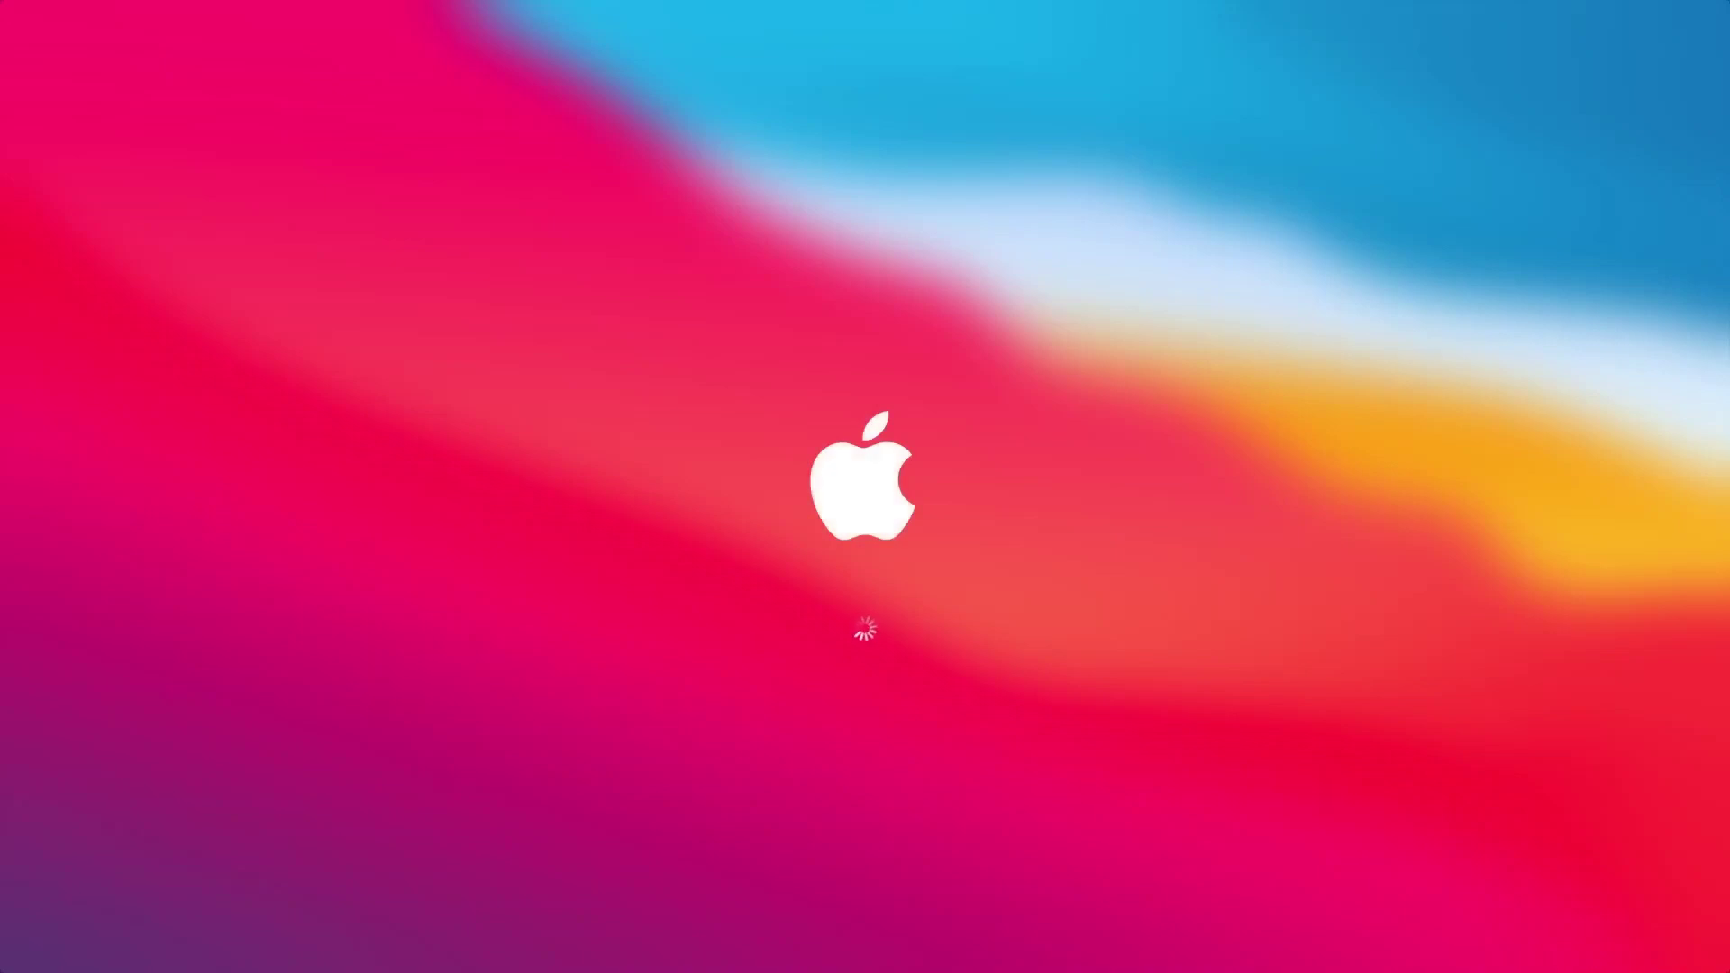
pyautogui.click(1000, 734)
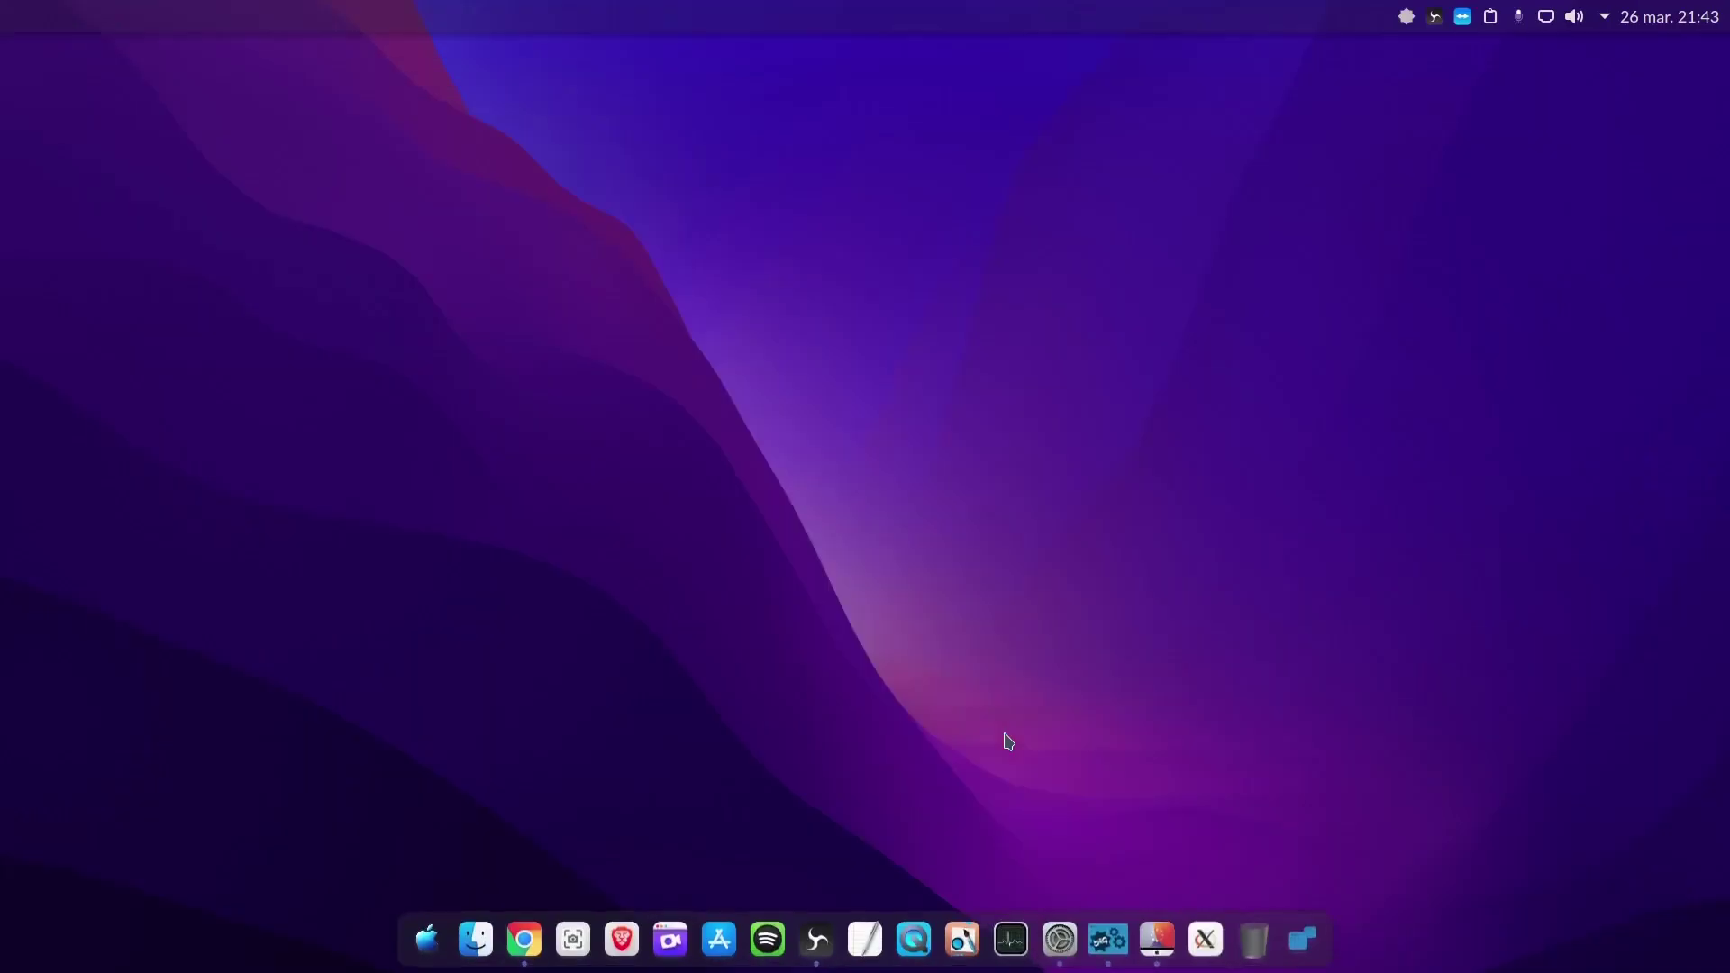
# Return to the Tela de apresentação window and apply the Apple-Catalina splash screen
pyautogui.click(1180, 940)
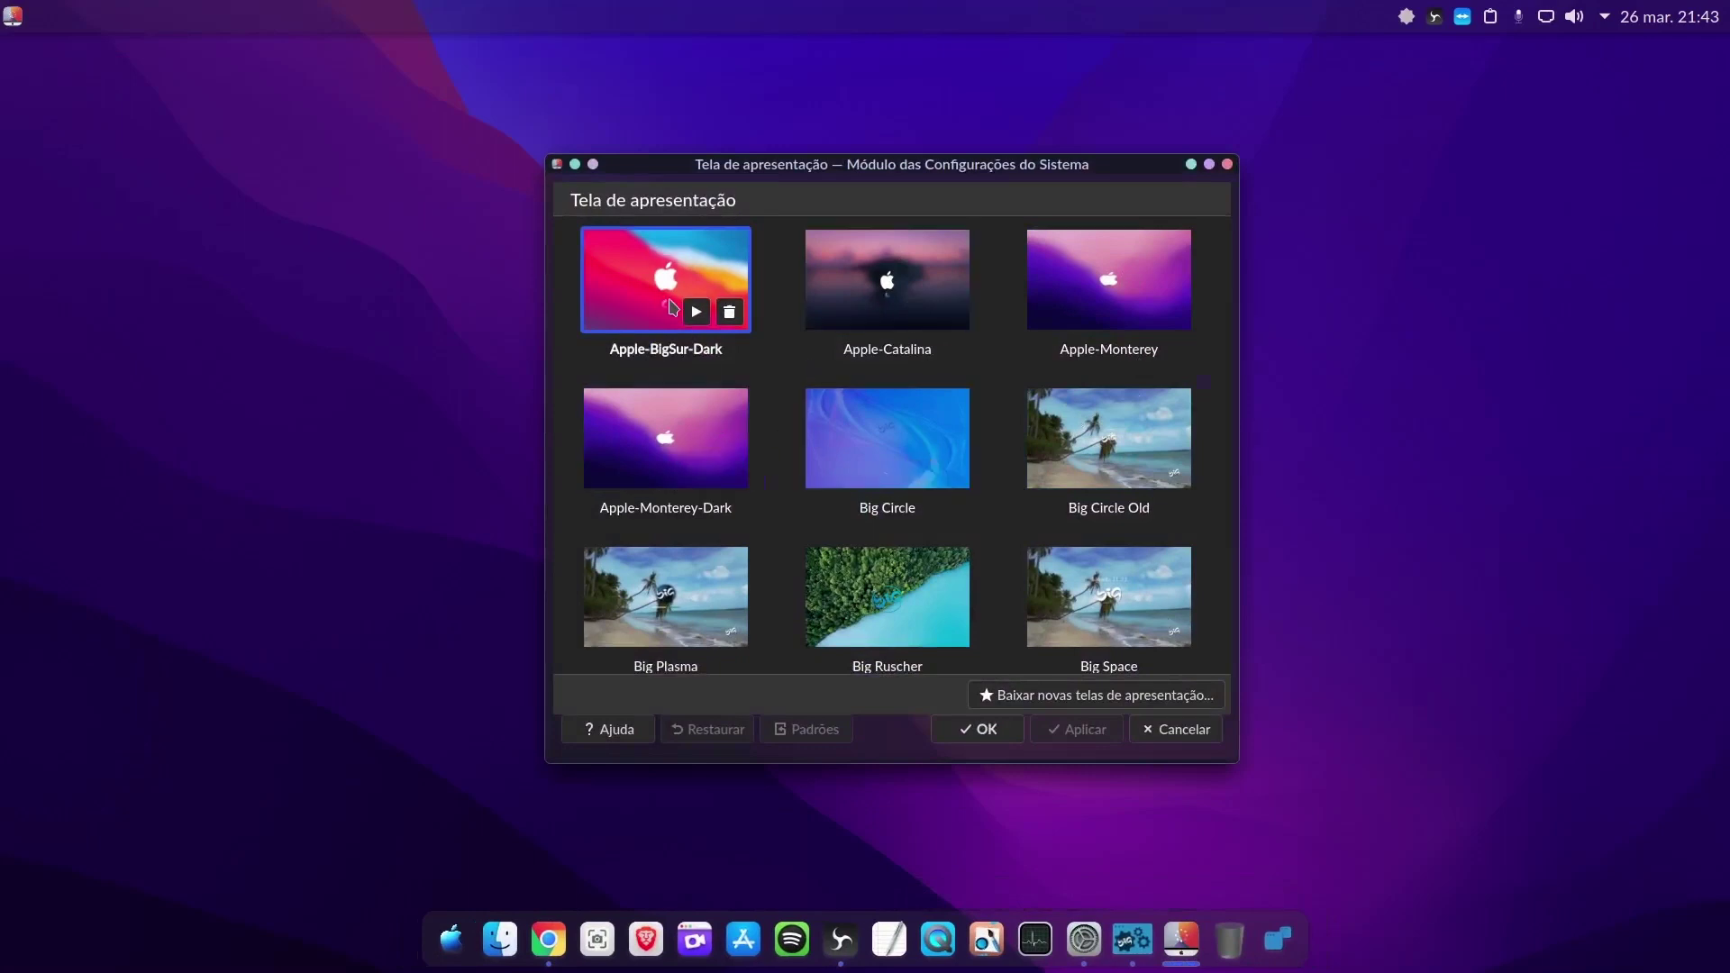
pyautogui.click(876, 291)
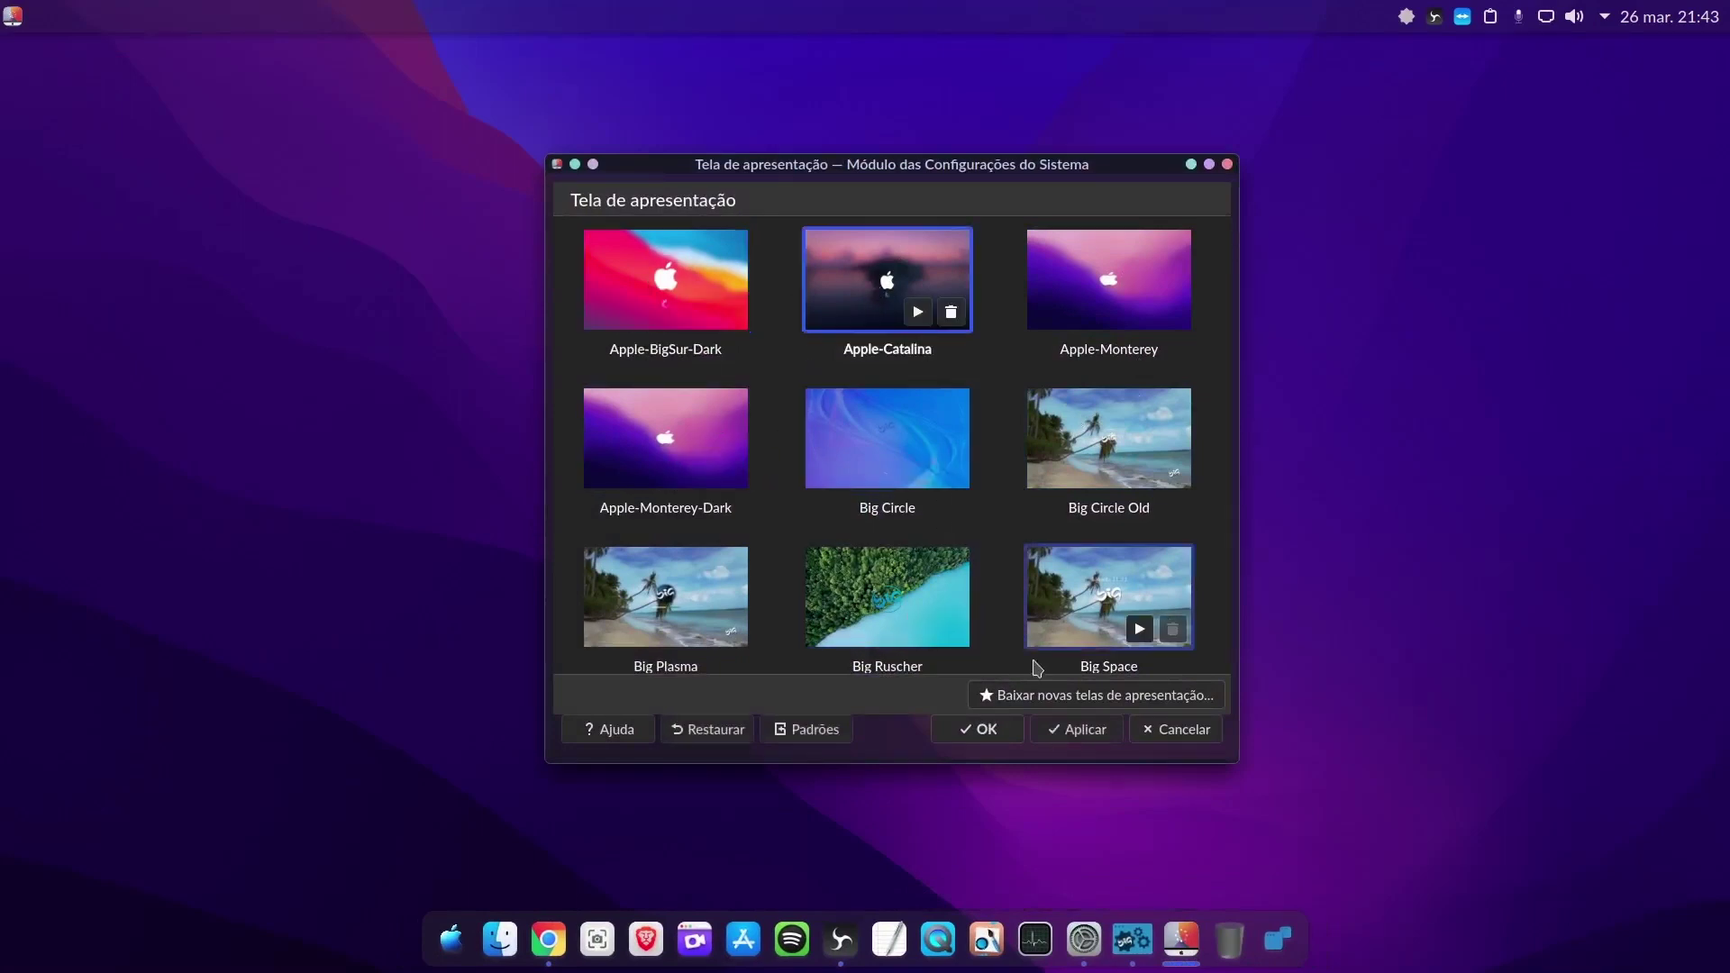
pyautogui.click(1080, 729)
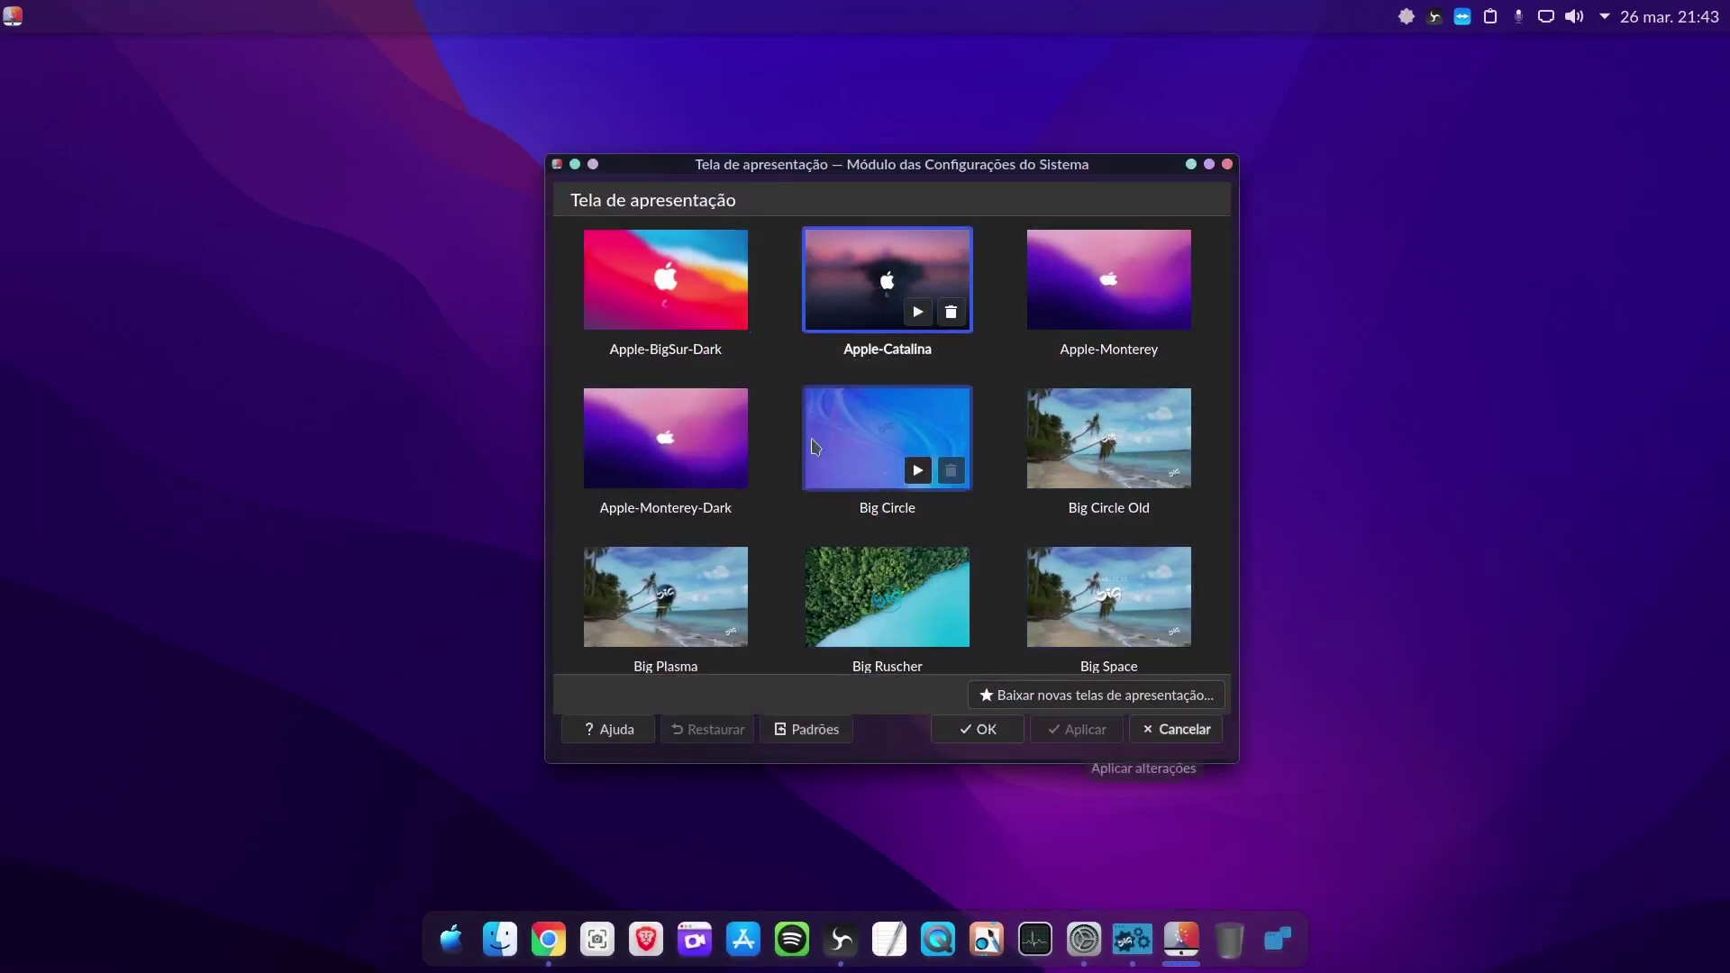
# Apply the Apple-BigSur-Dark splash screen and close the Tela de apresentação window
pyautogui.click(680, 289)
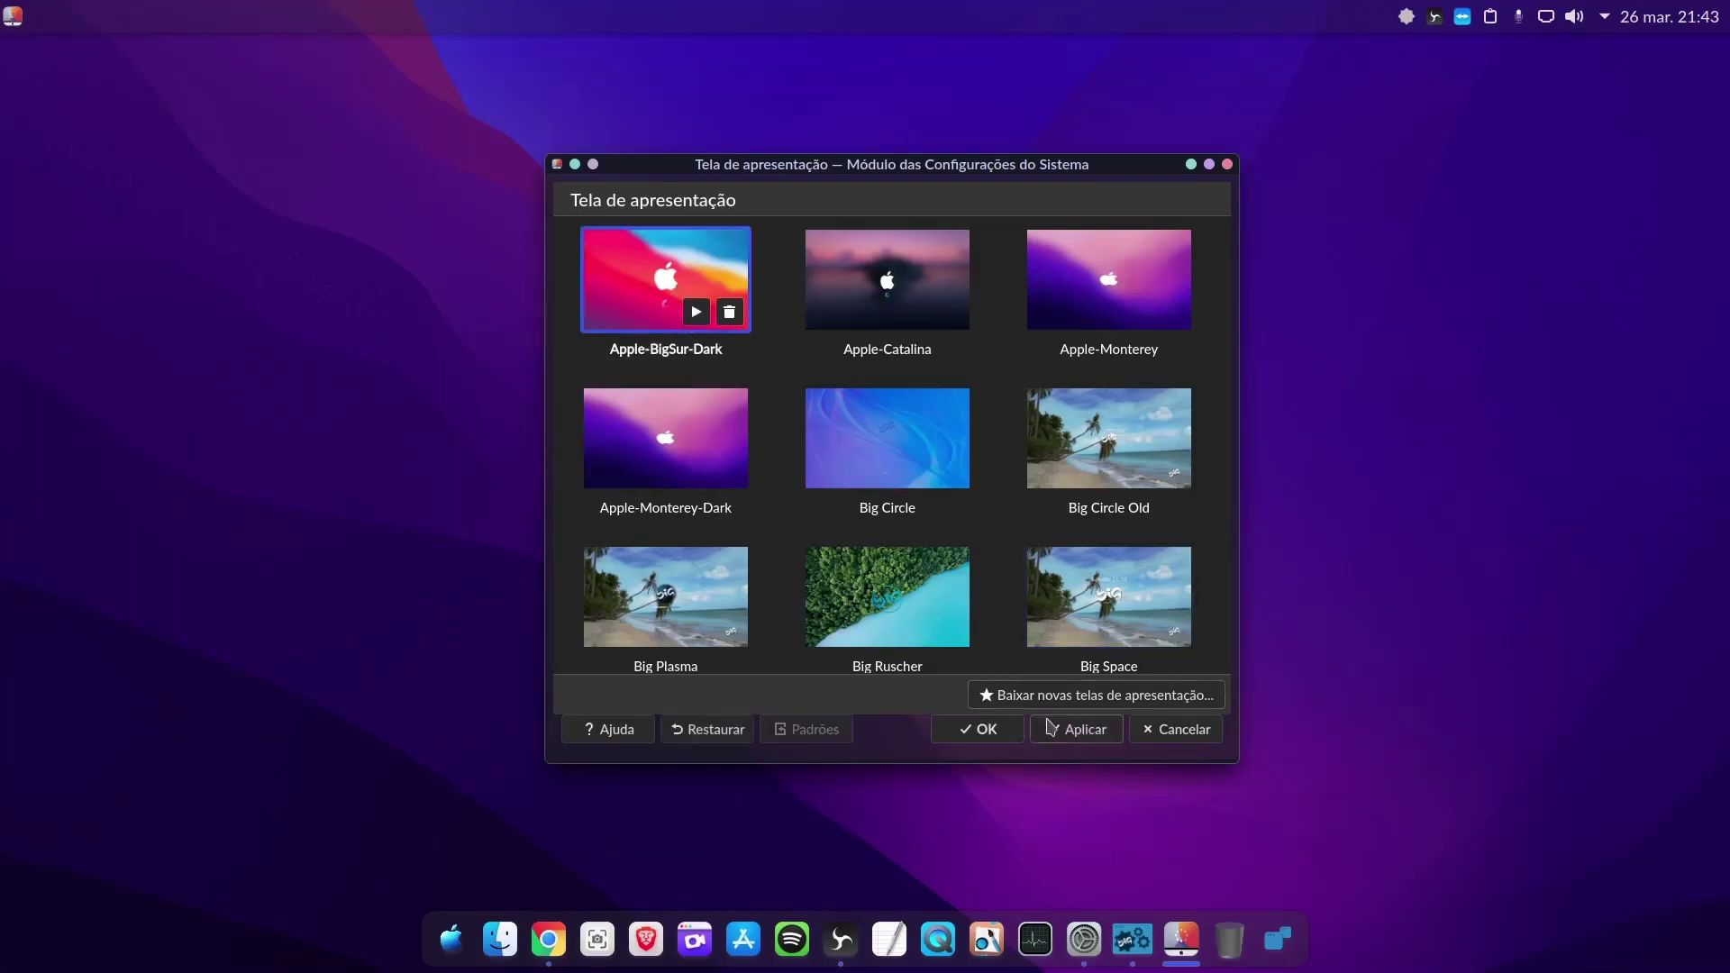
pyautogui.click(1080, 729)
pyautogui.click(957, 726)
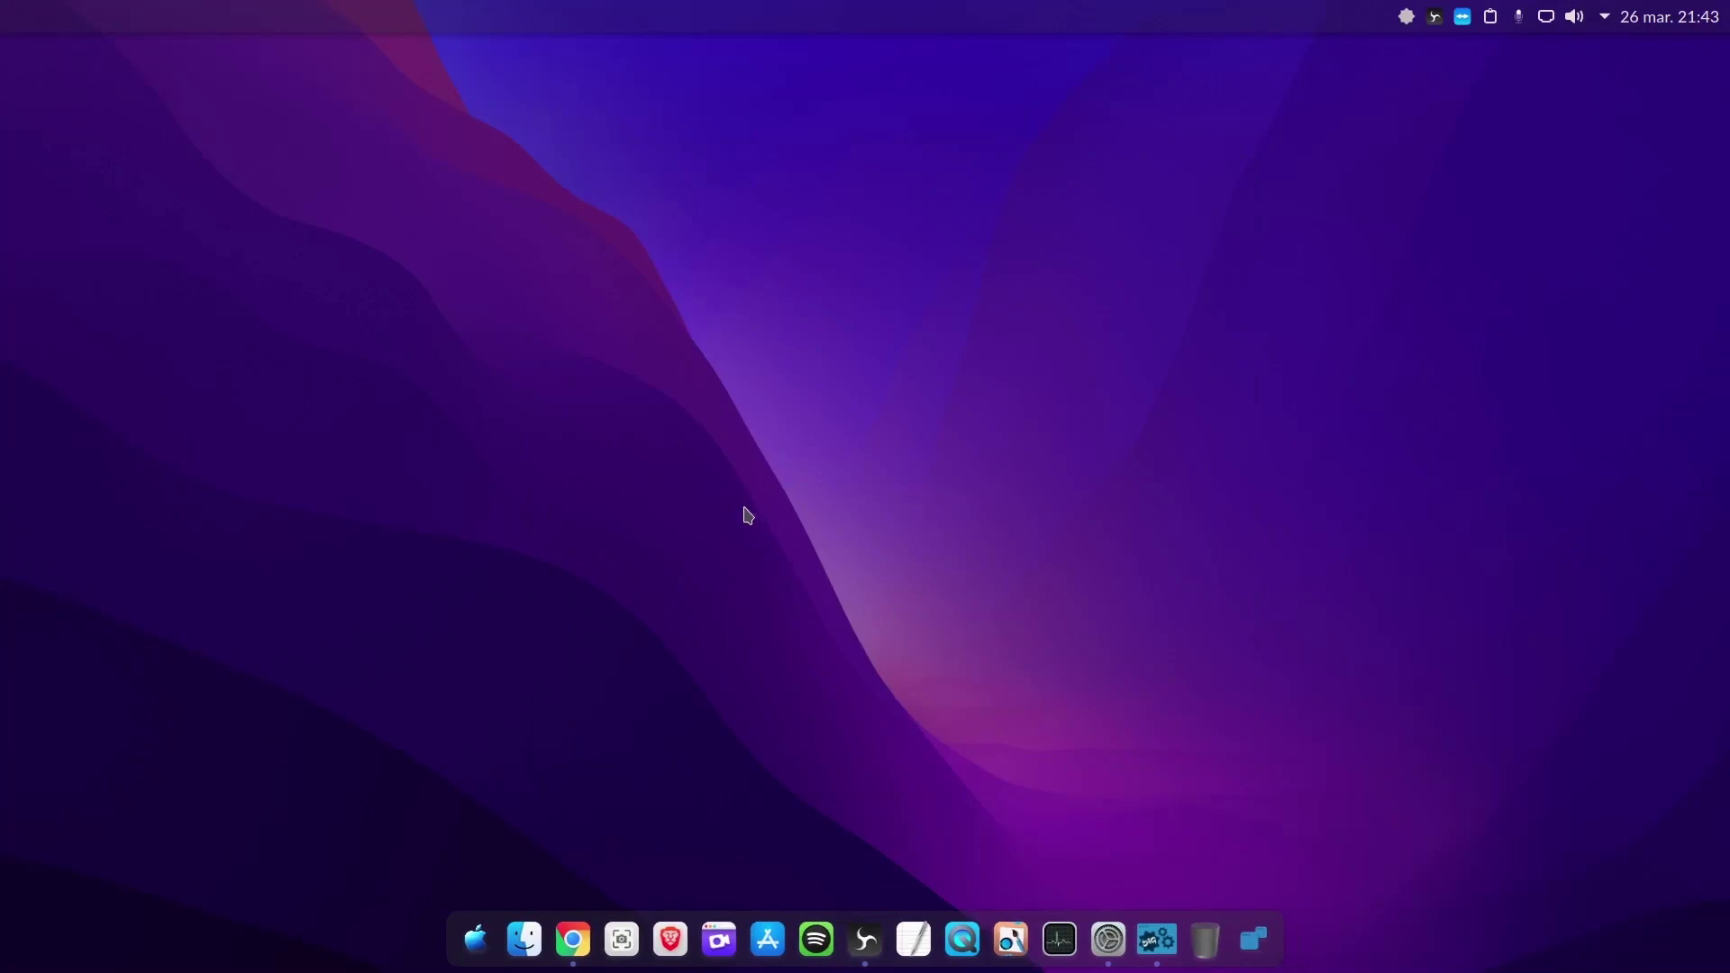
# Examine the look of the audio volume popup over the wallpaper and dismiss it
pyautogui.click(1575, 18)
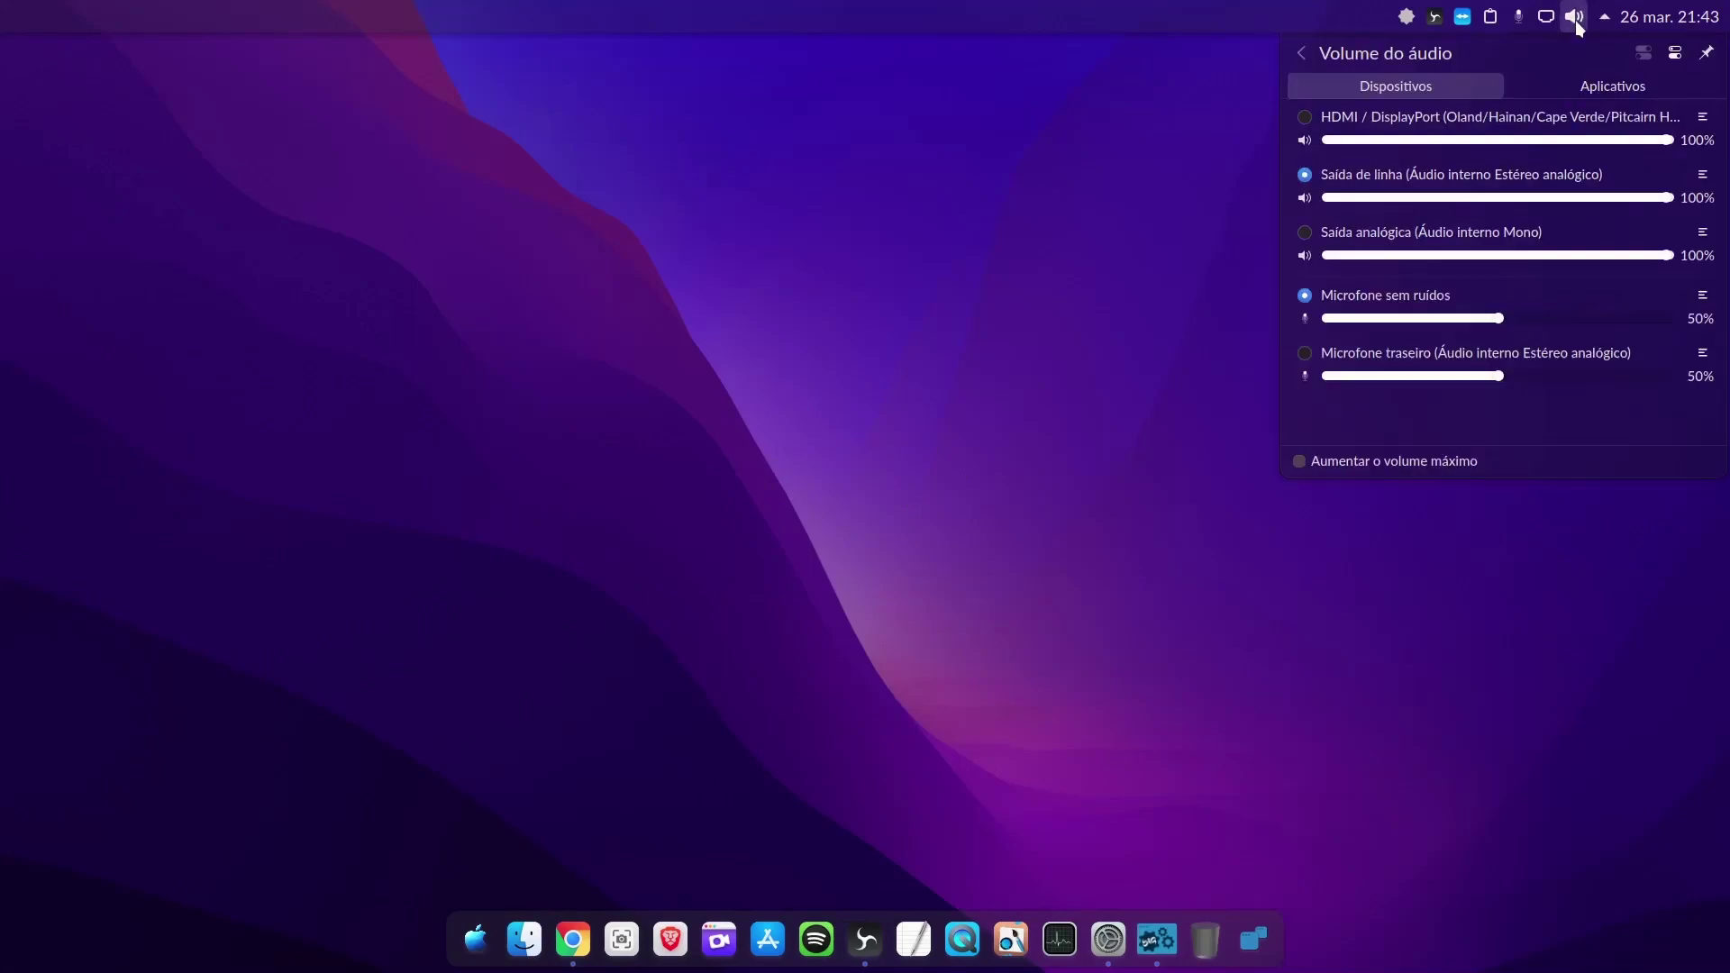
pyautogui.click(1268, 365)
# Switch to Google Chrome, remove cachyos-gnome-linux-230319.iso from the download list, close the Downloads tab and minimize the browser
pyautogui.click(573, 940)
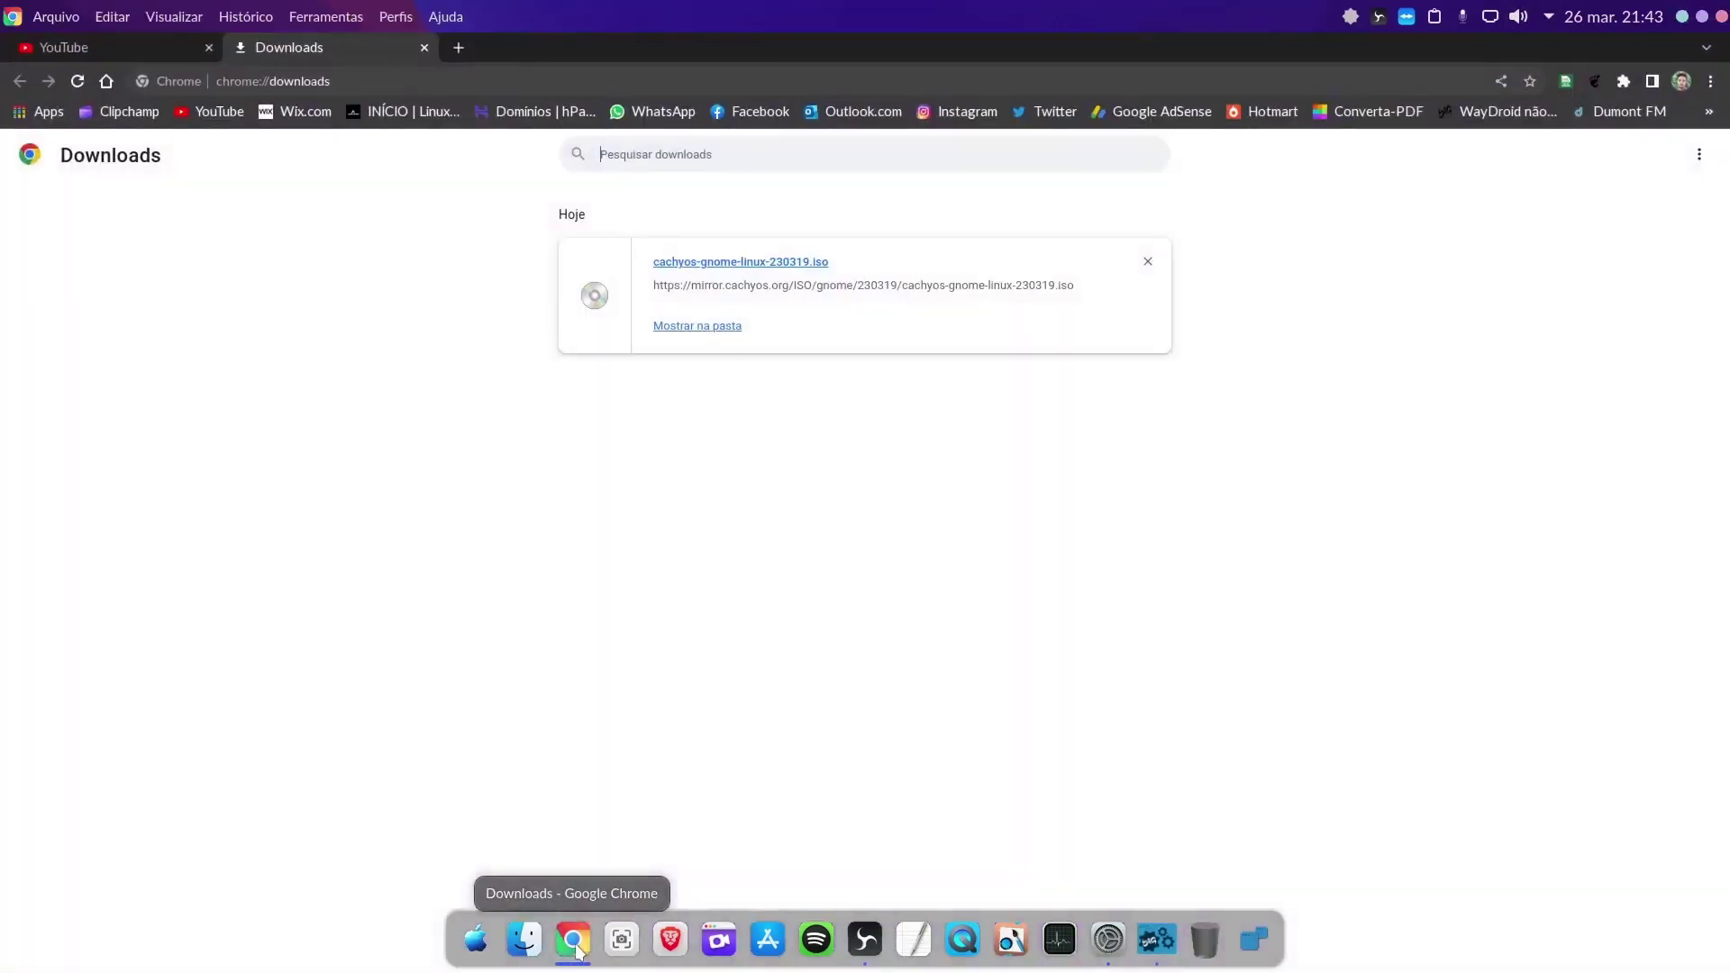
pyautogui.click(1148, 262)
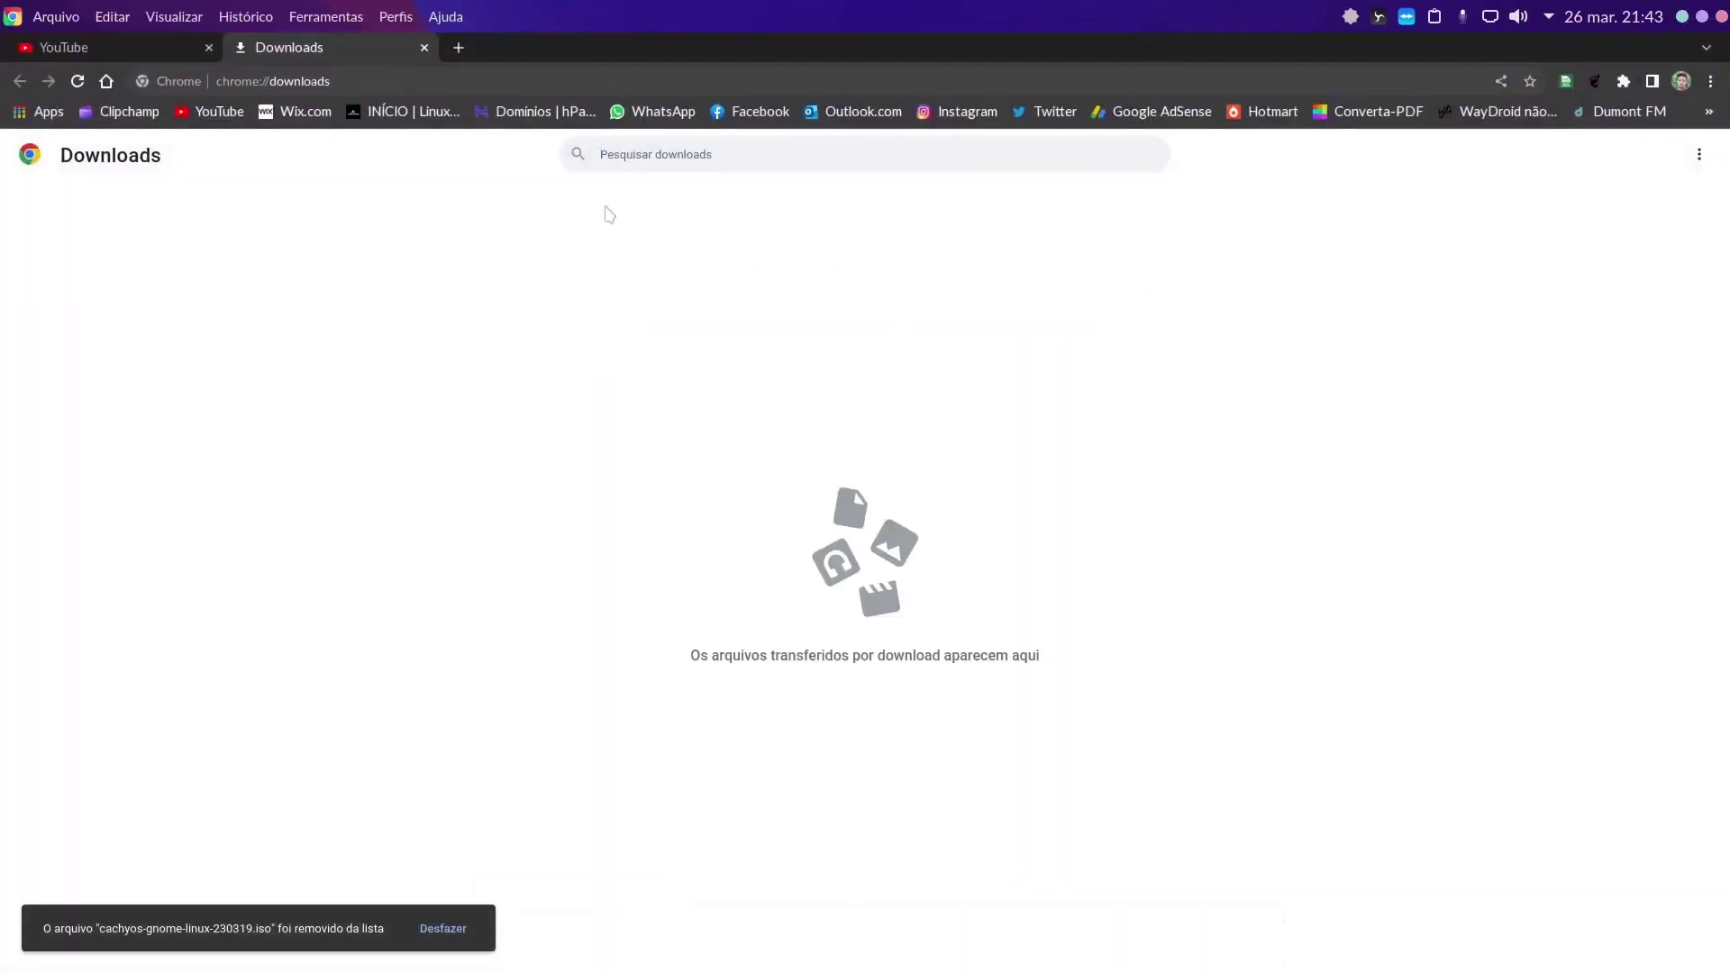
pyautogui.click(424, 47)
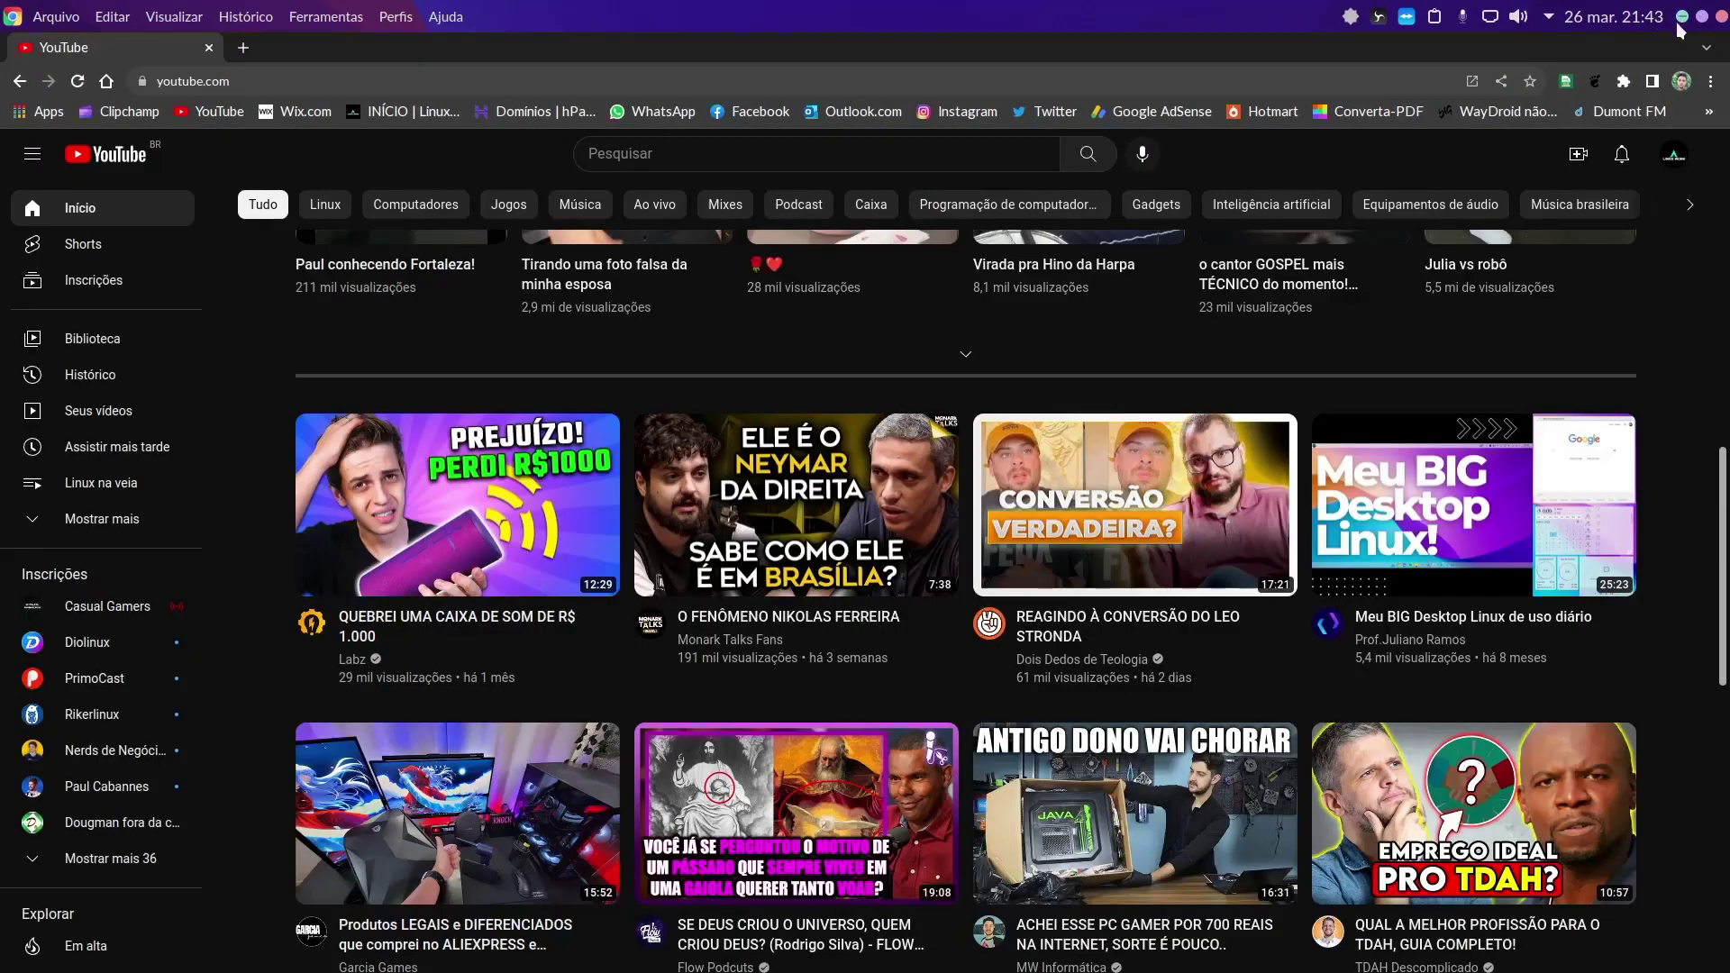
pyautogui.click(1681, 18)
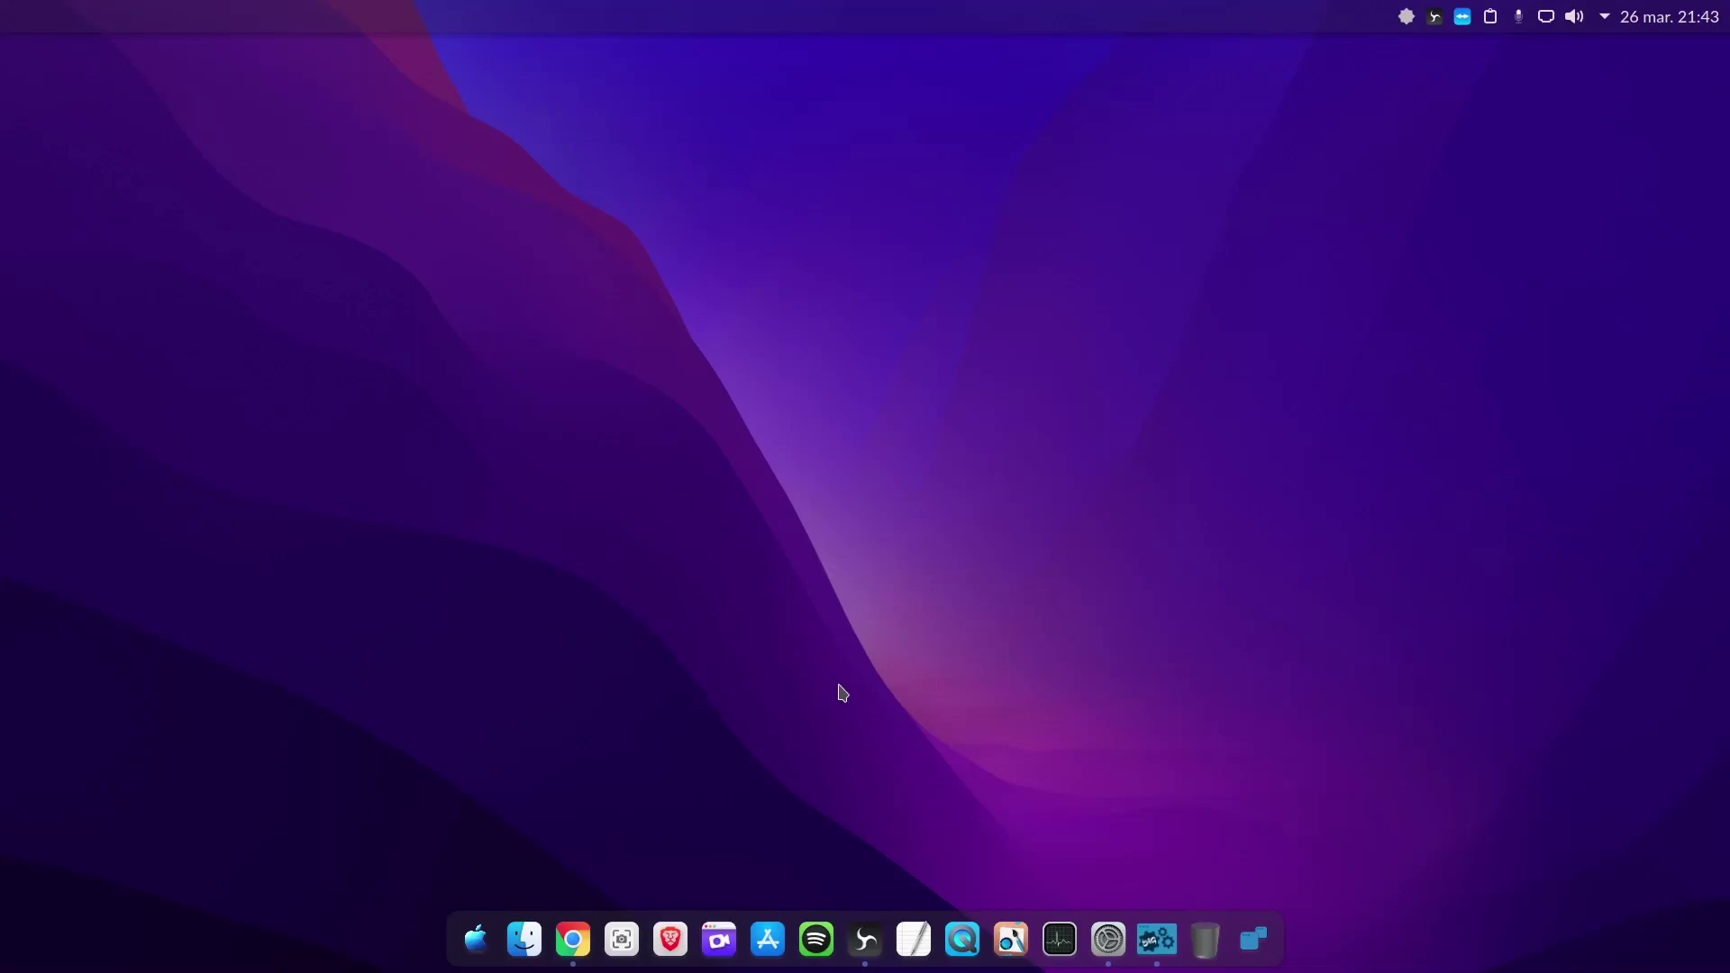
# Inspect the application launcher in the dock and its context menu options, closing both
pyautogui.click(577, 947)
pyautogui.click(581, 953)
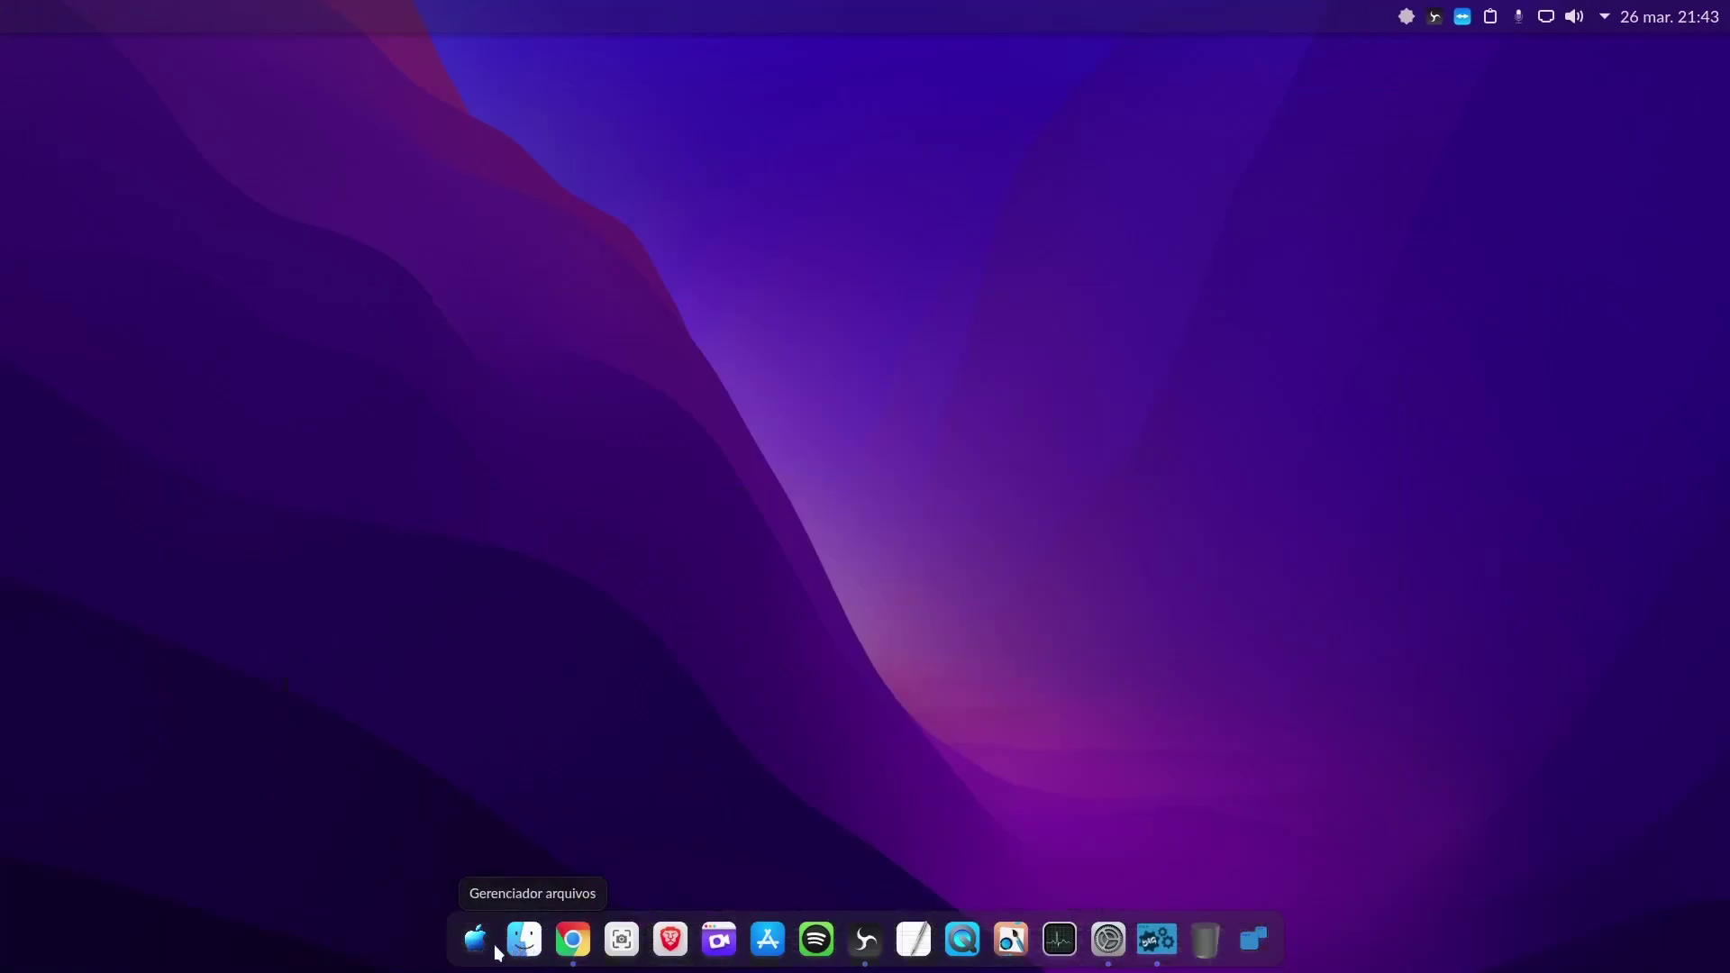
pyautogui.click(478, 946)
pyautogui.click(484, 946)
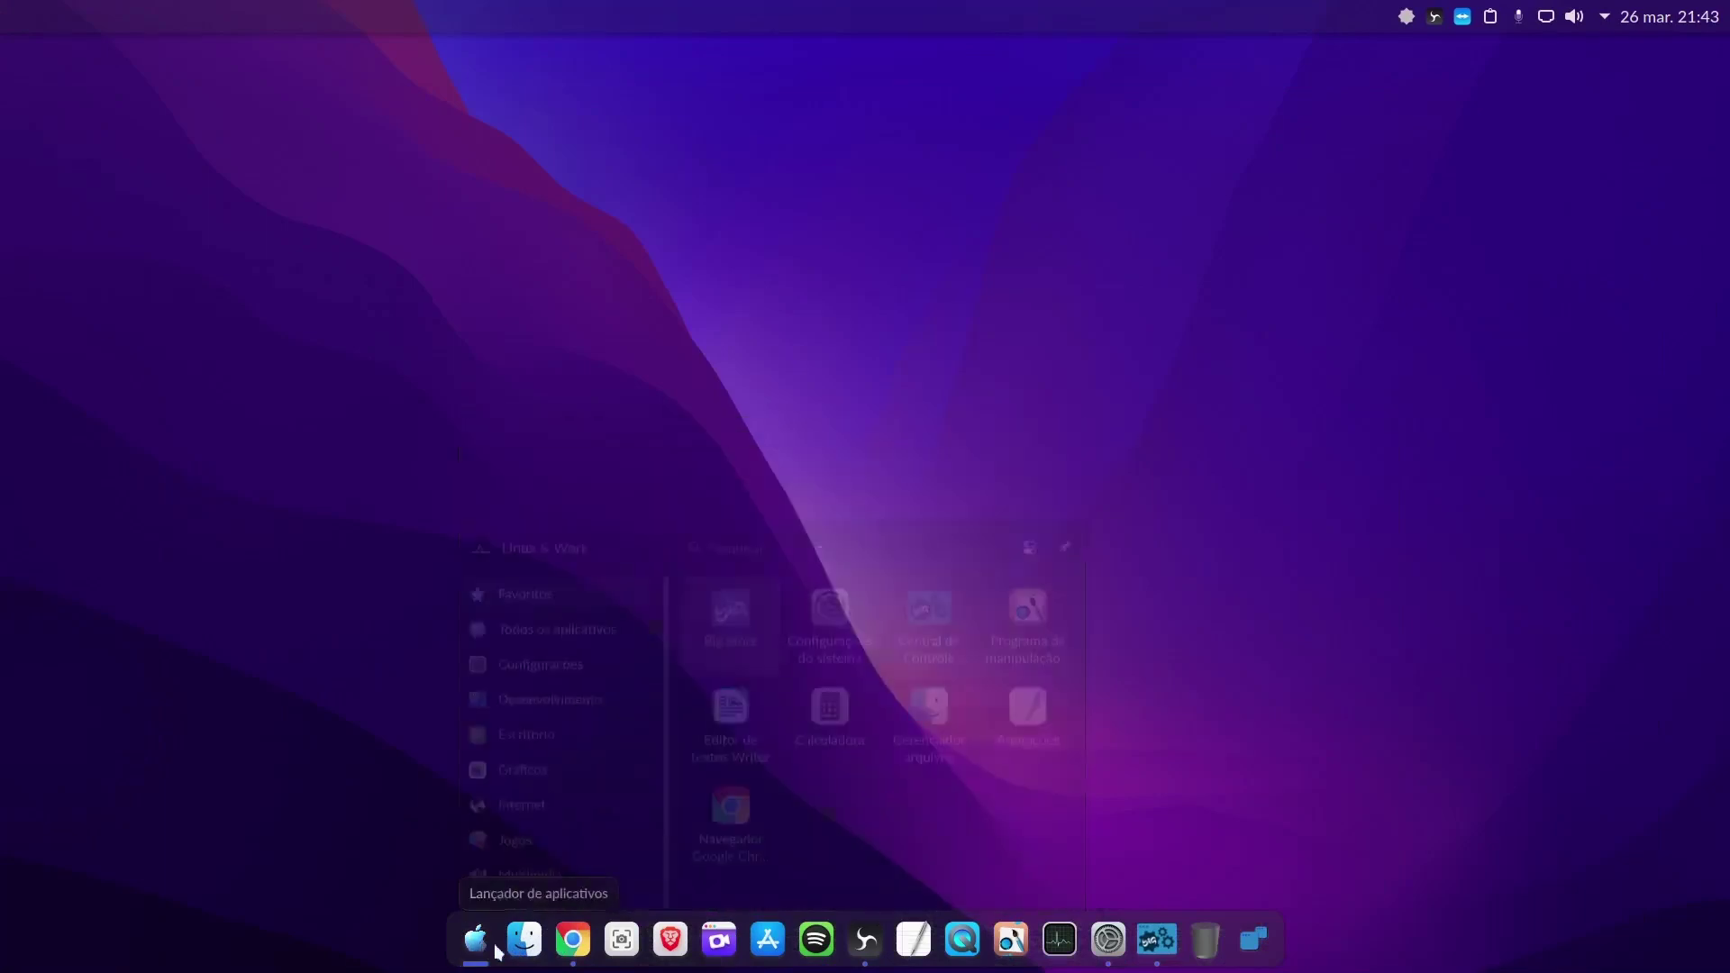
pyautogui.click(480, 934)
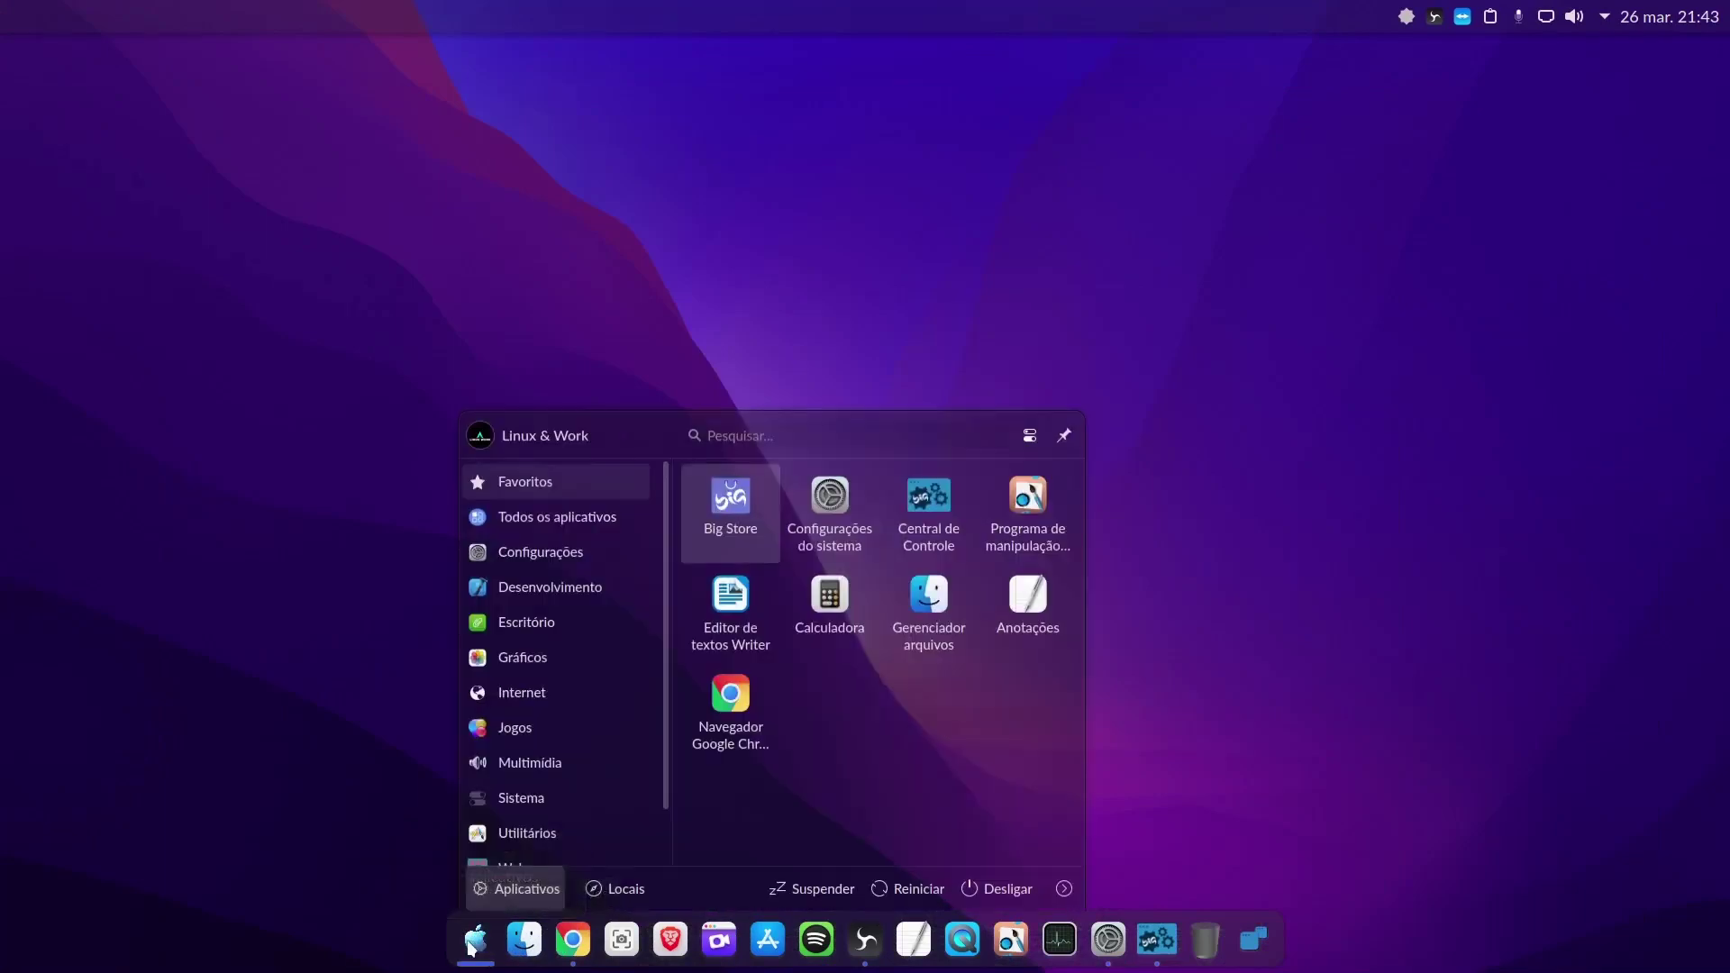
pyautogui.click(471, 946)
pyautogui.rightClick(471, 946)
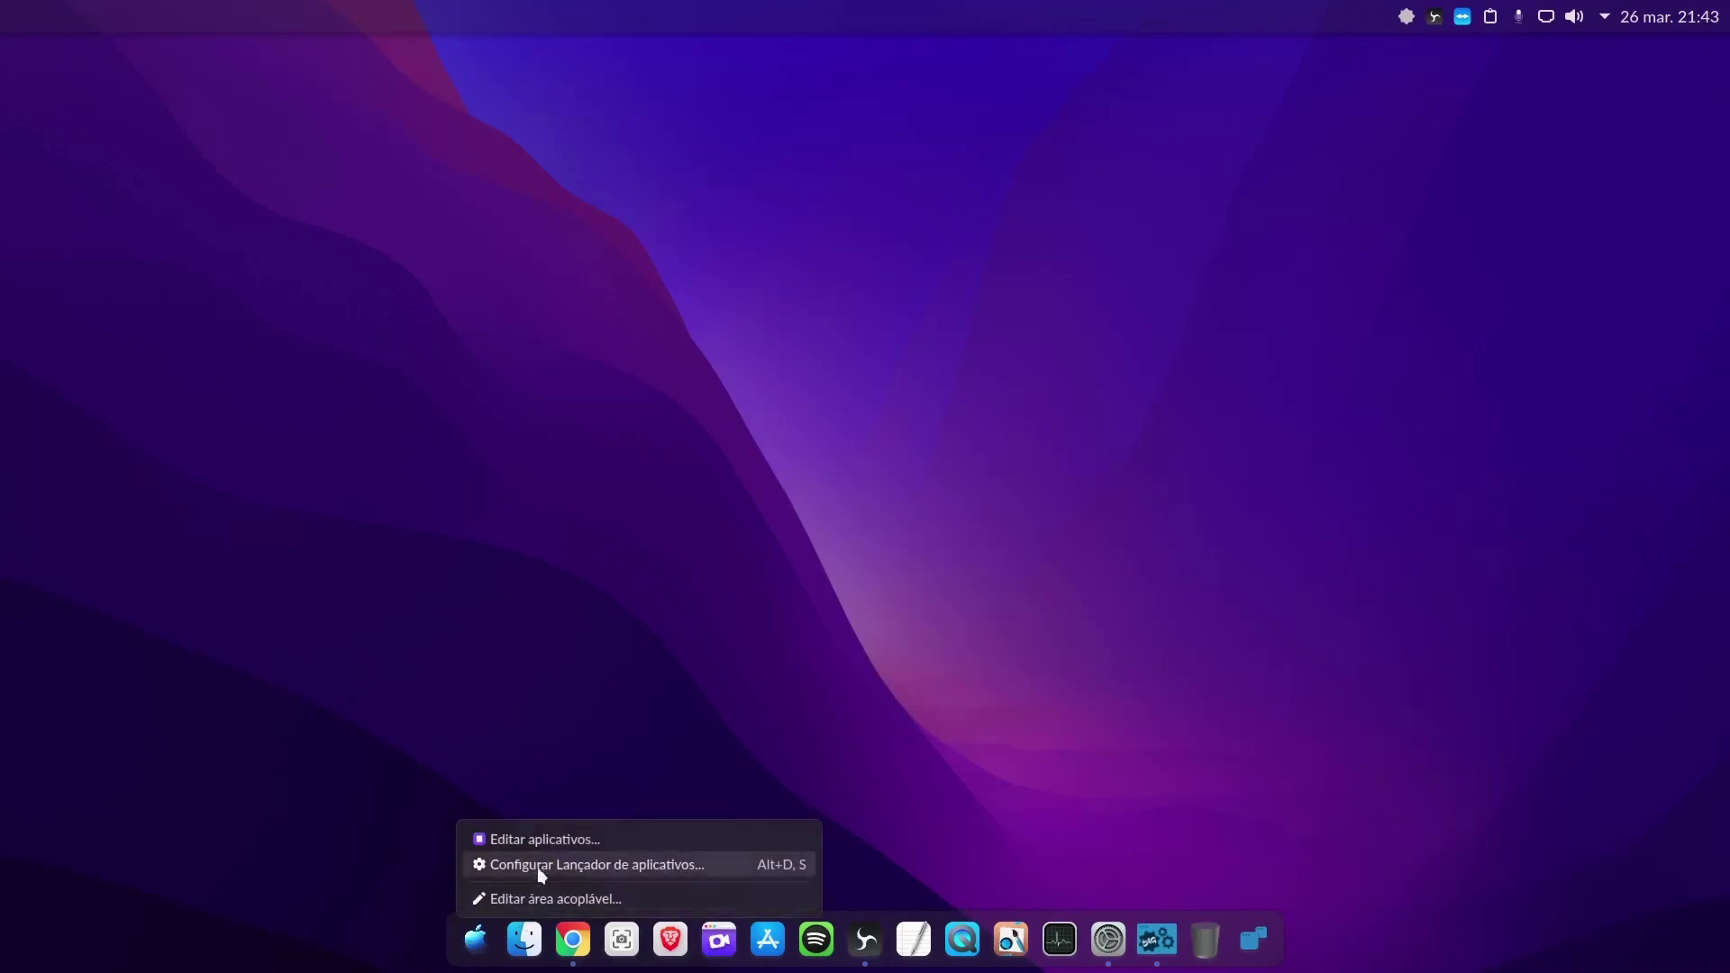
pyautogui.click(607, 742)
pyautogui.click(521, 942)
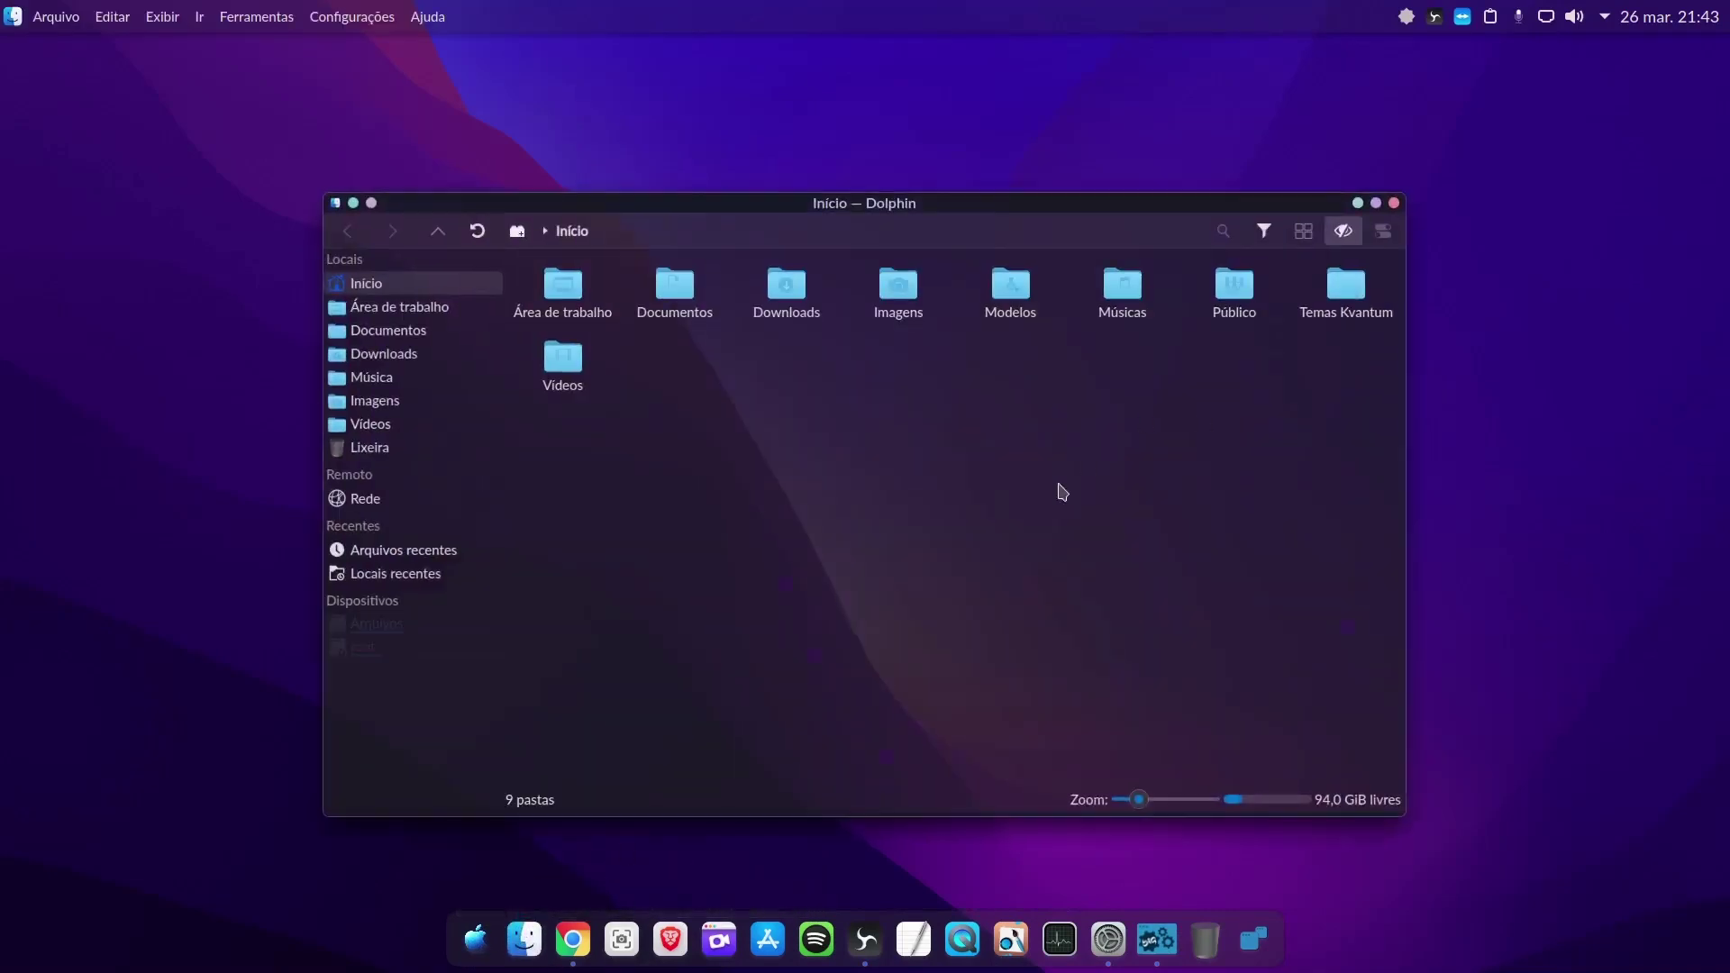
pyautogui.click(1396, 203)
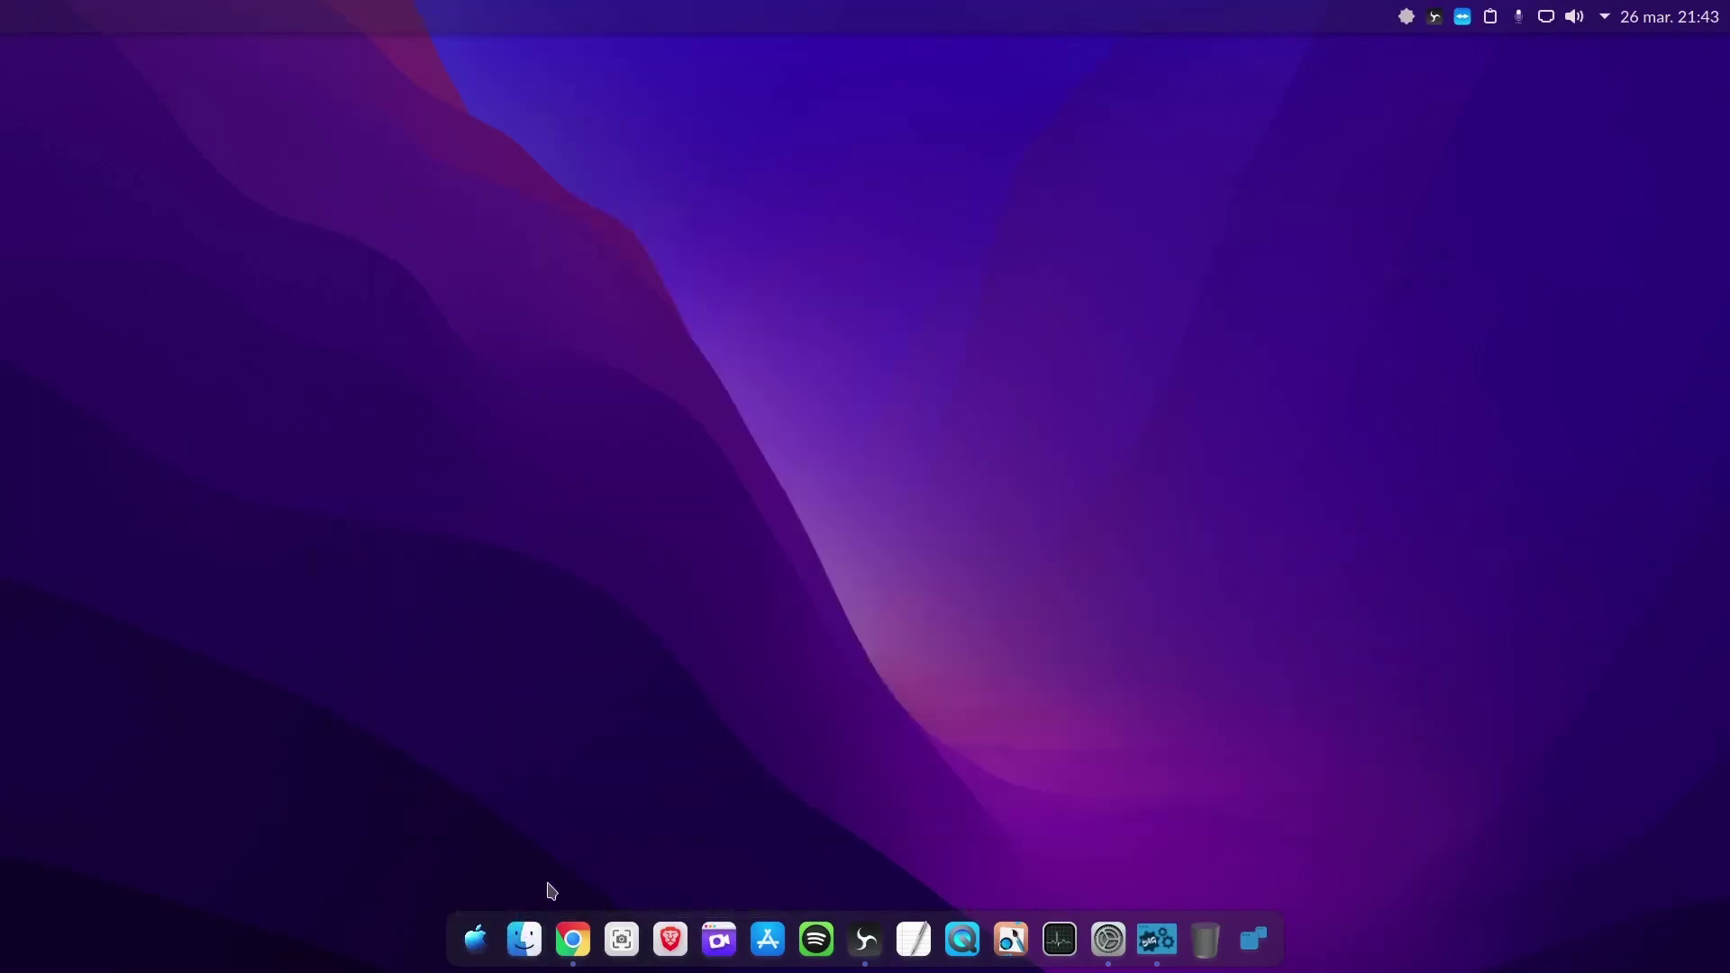
pyautogui.rightClick(488, 939)
pyautogui.click(544, 948)
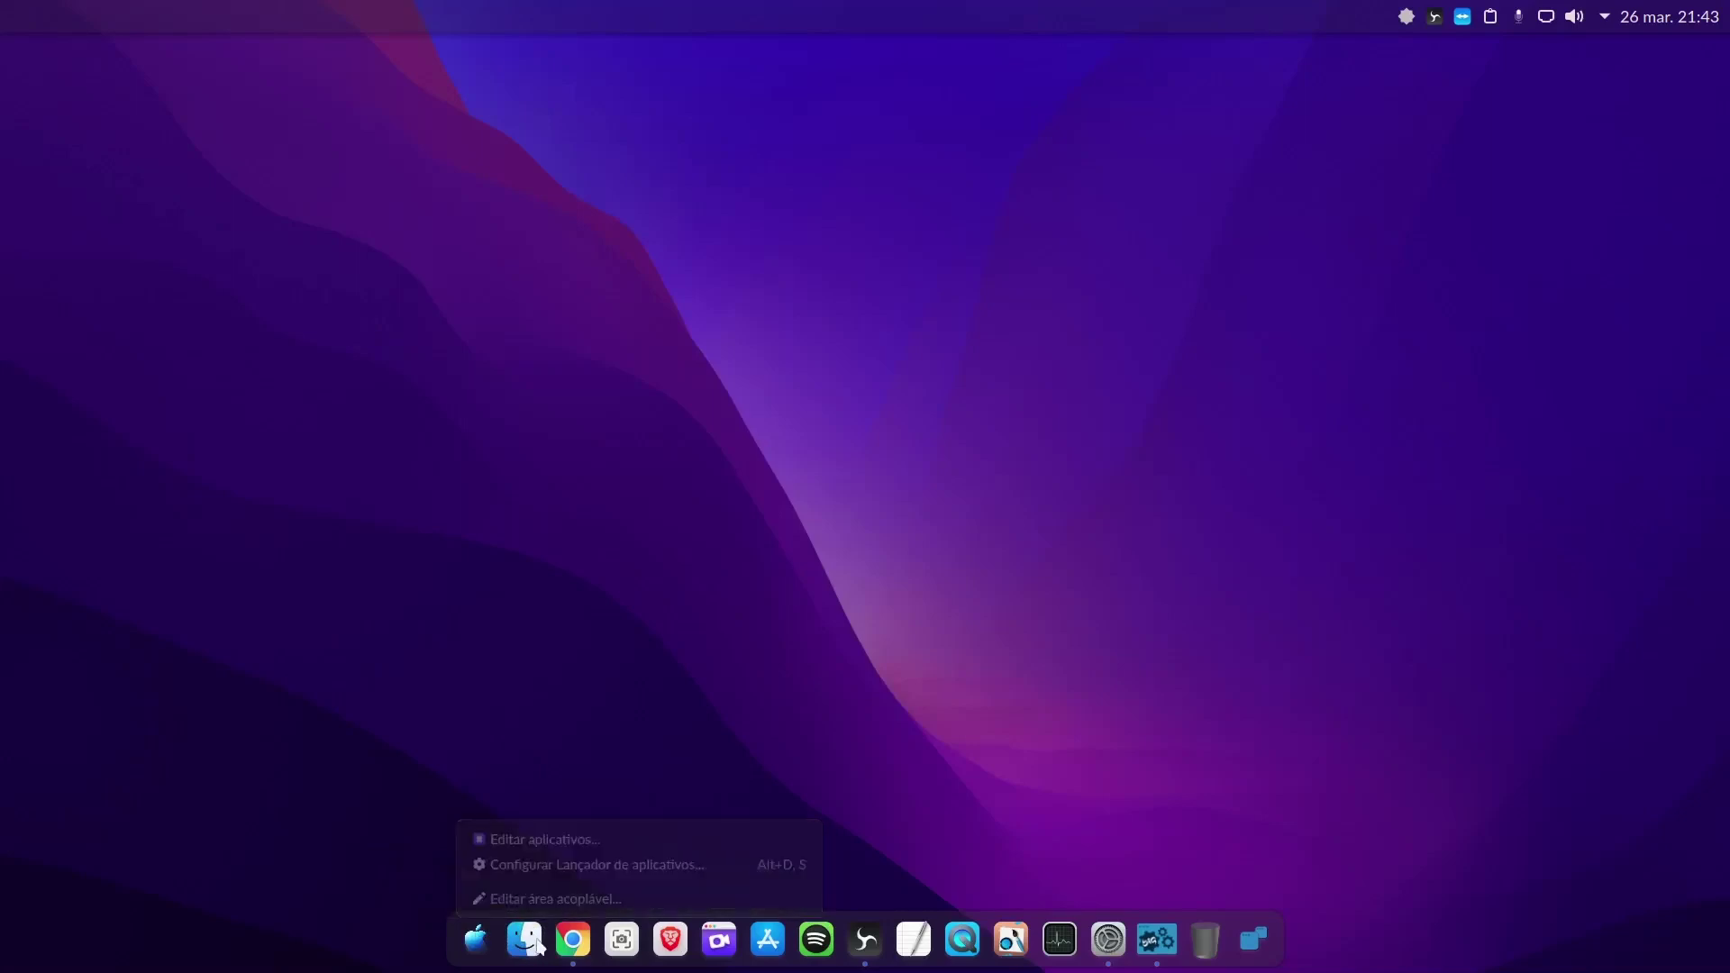
# Open Dolphin and copy the Icones folder from the Arquivos drive into the Imagens folder
pyautogui.click(545, 952)
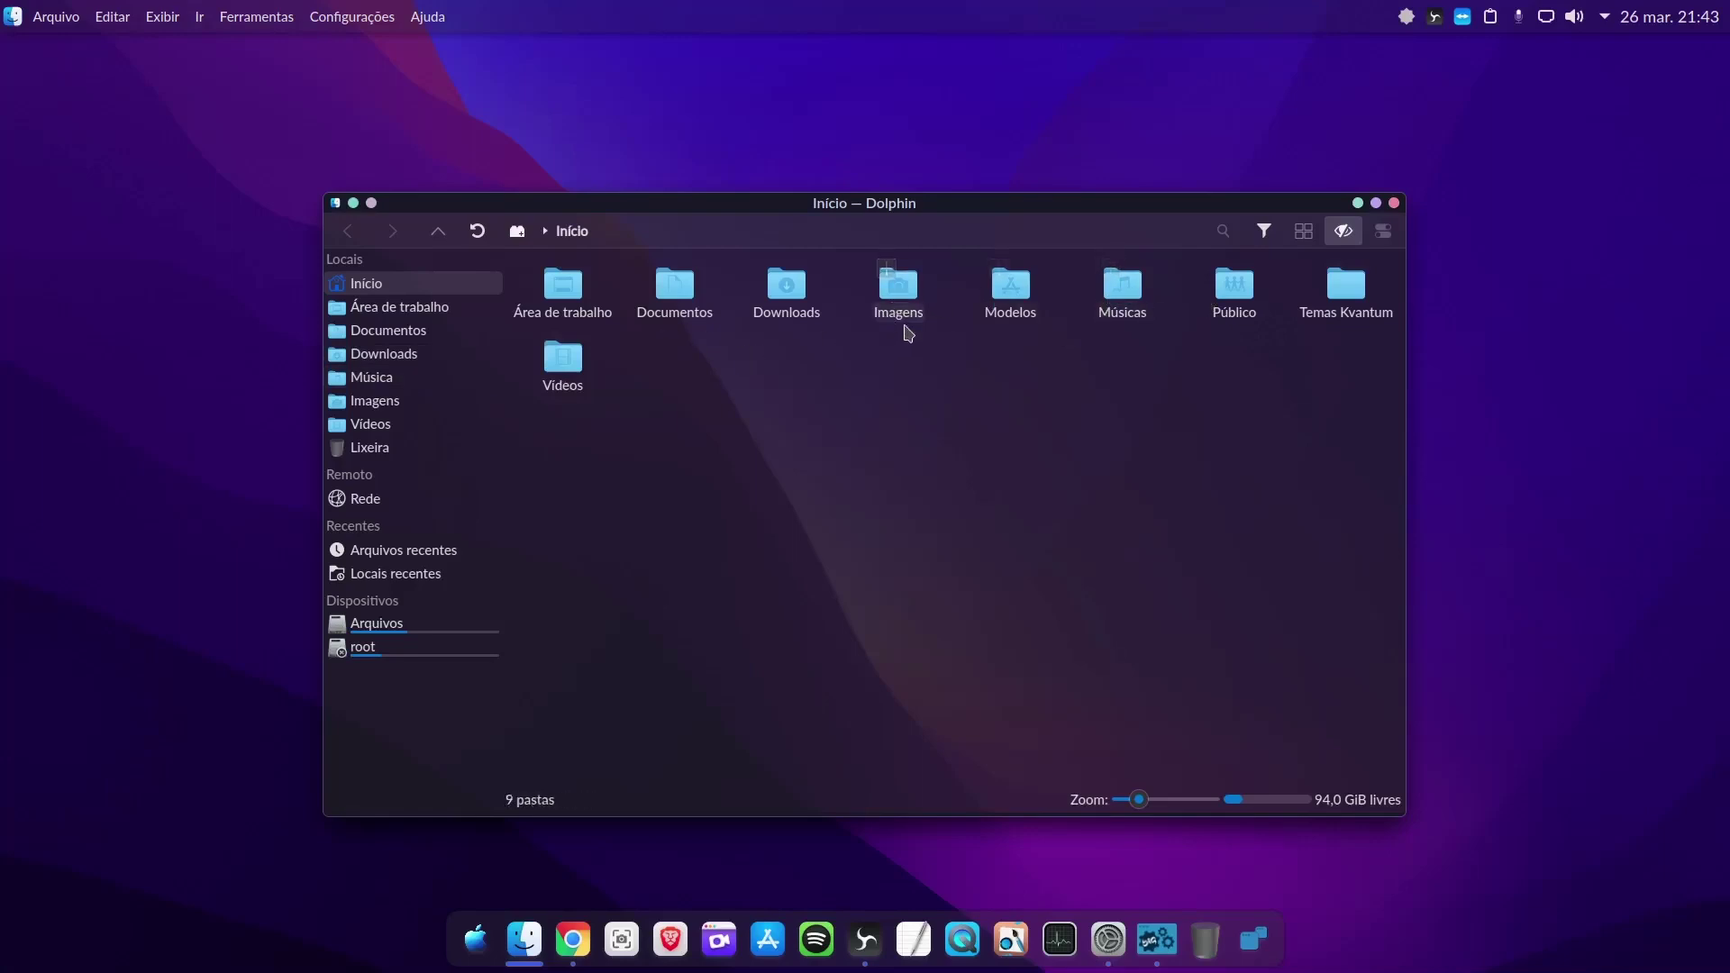
pyautogui.click(420, 624)
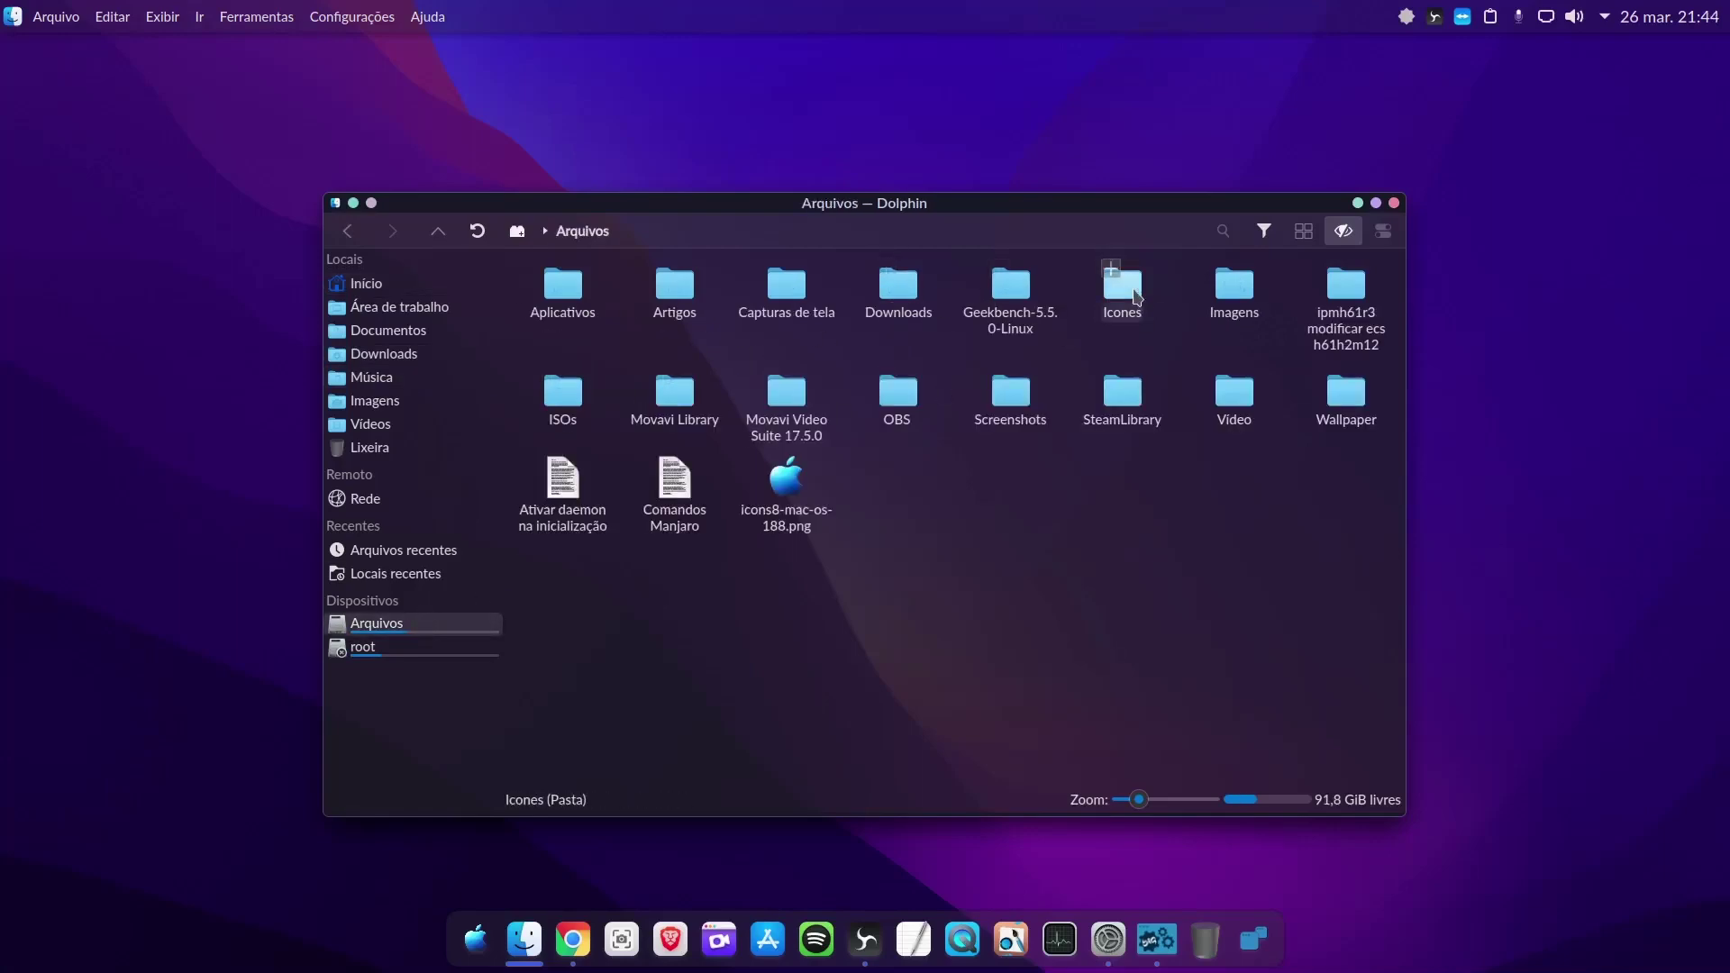
pyautogui.rightClick(1124, 298)
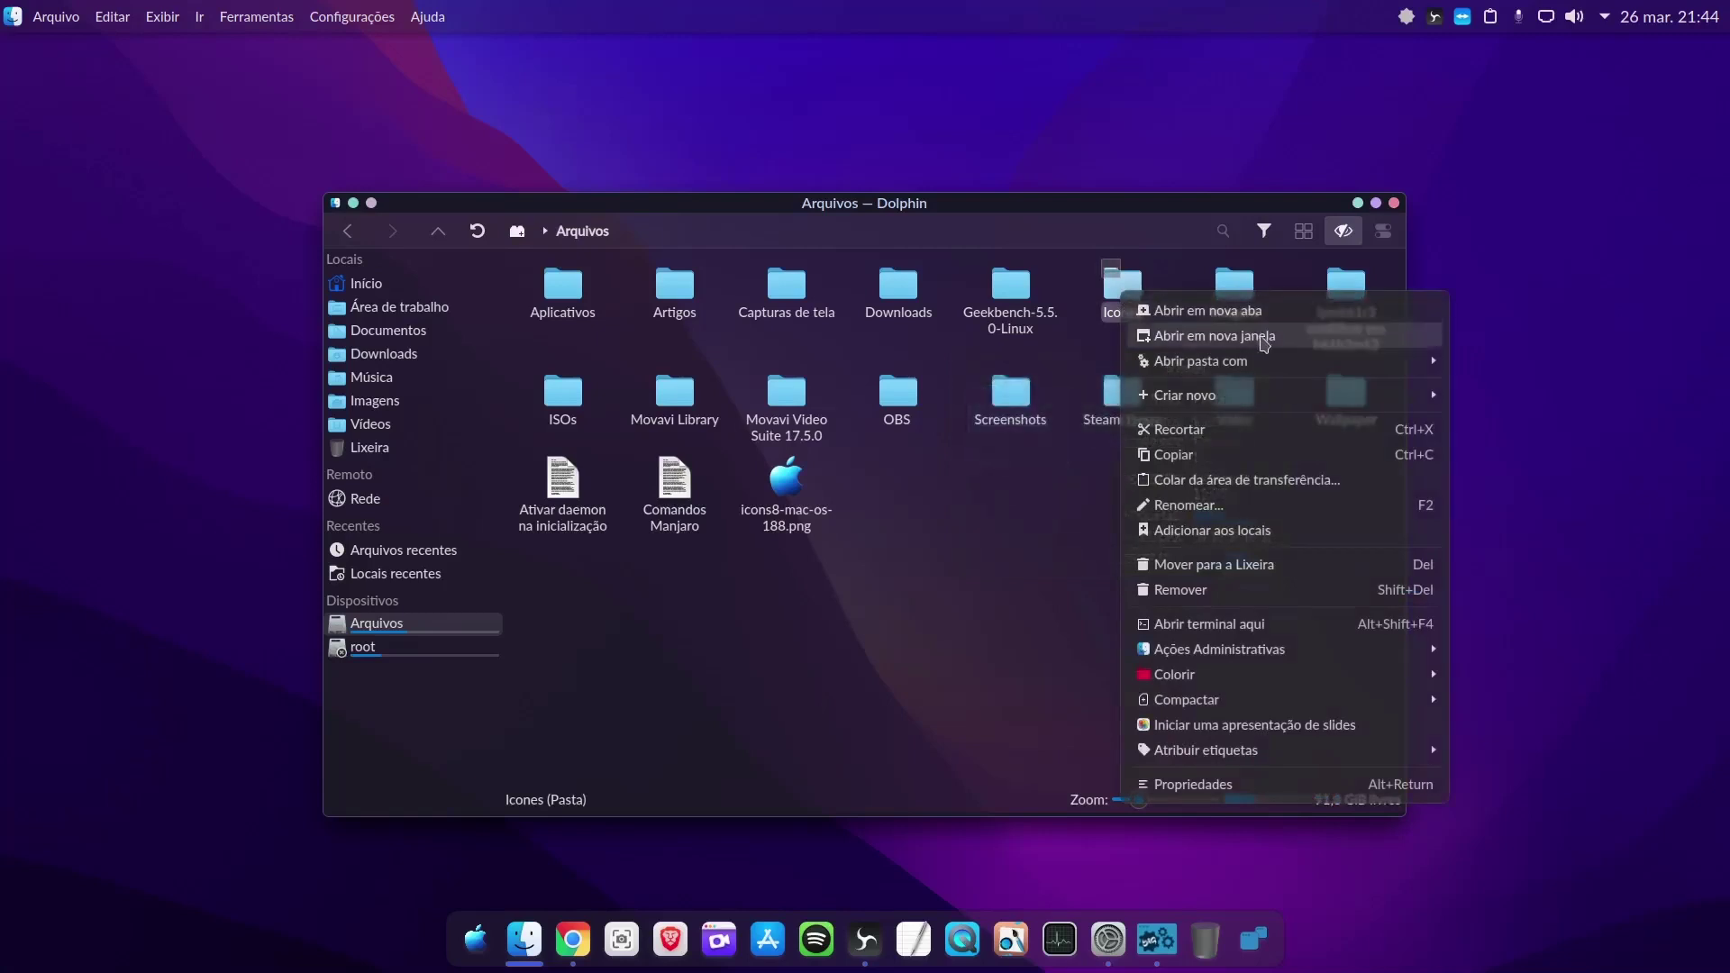
pyautogui.click(1203, 456)
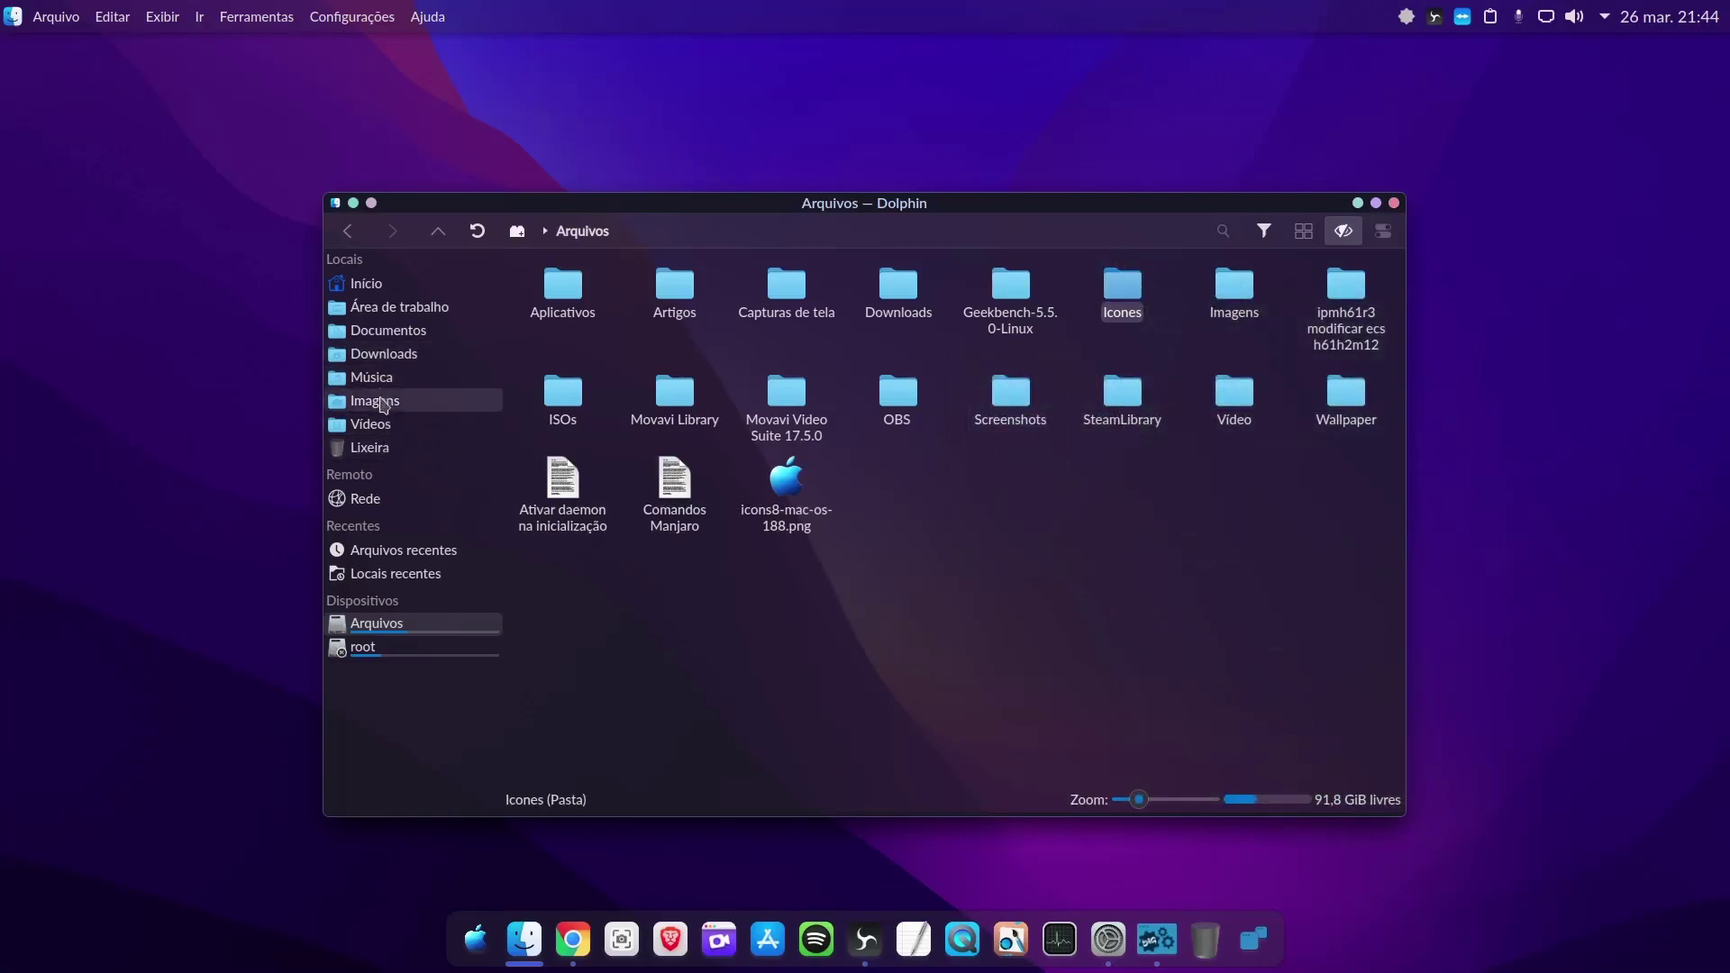
pyautogui.click(378, 402)
pyautogui.rightClick(689, 473)
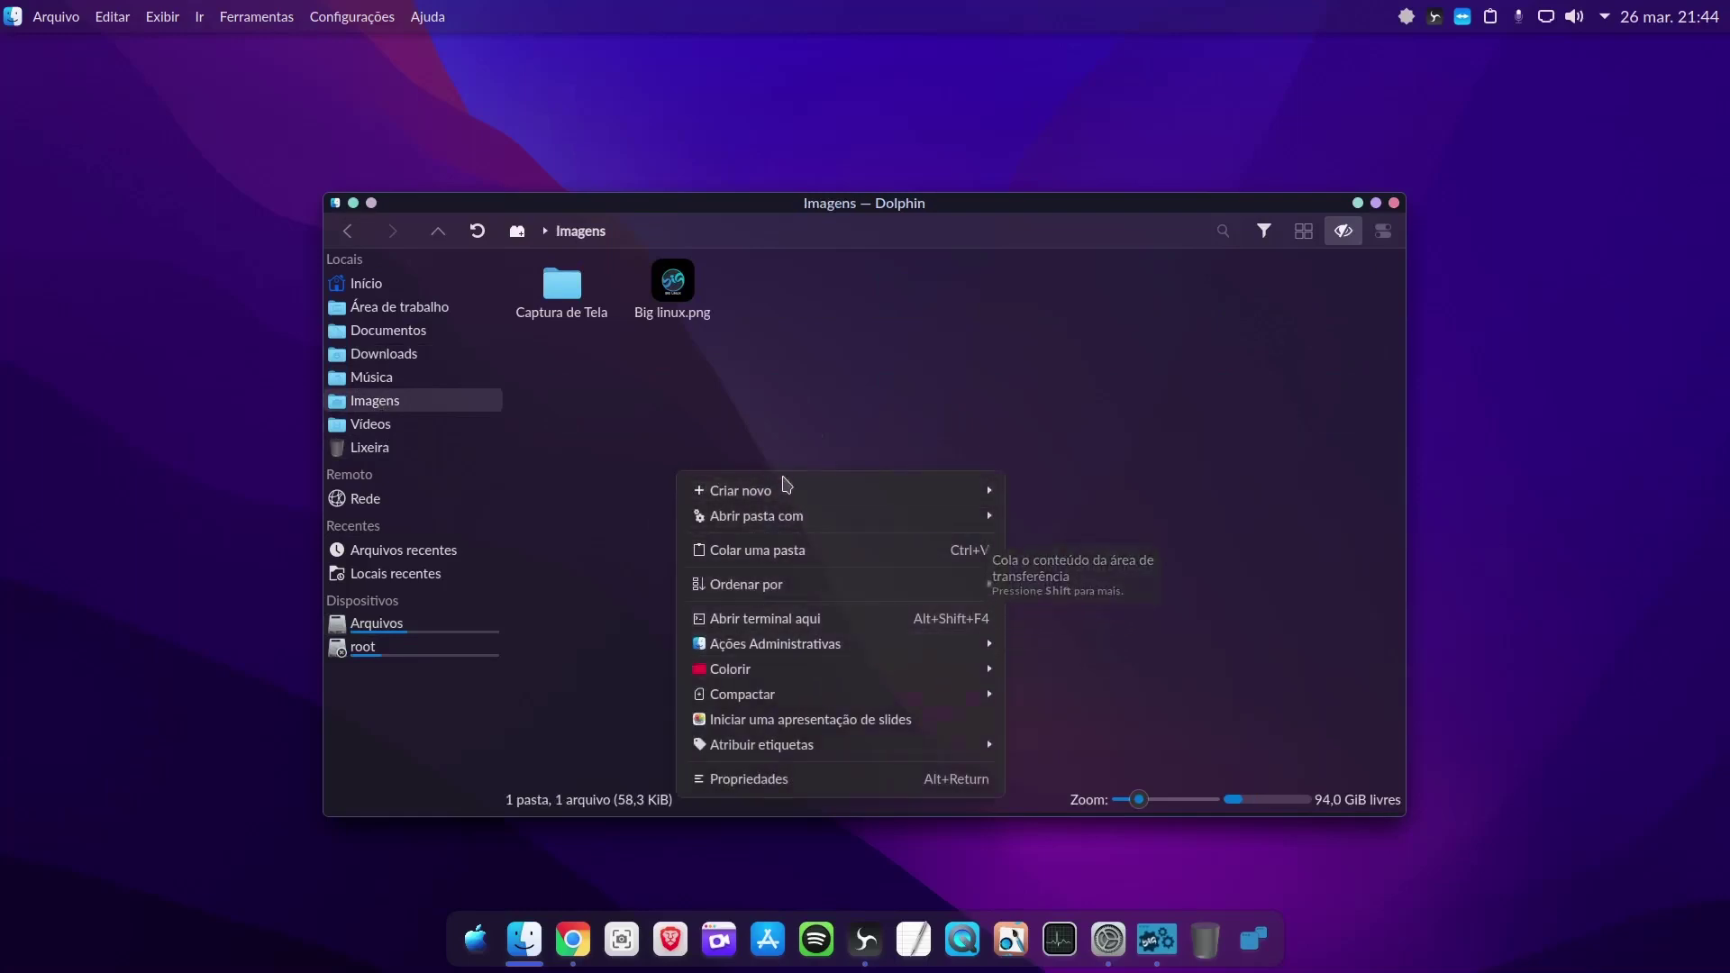
pyautogui.click(788, 559)
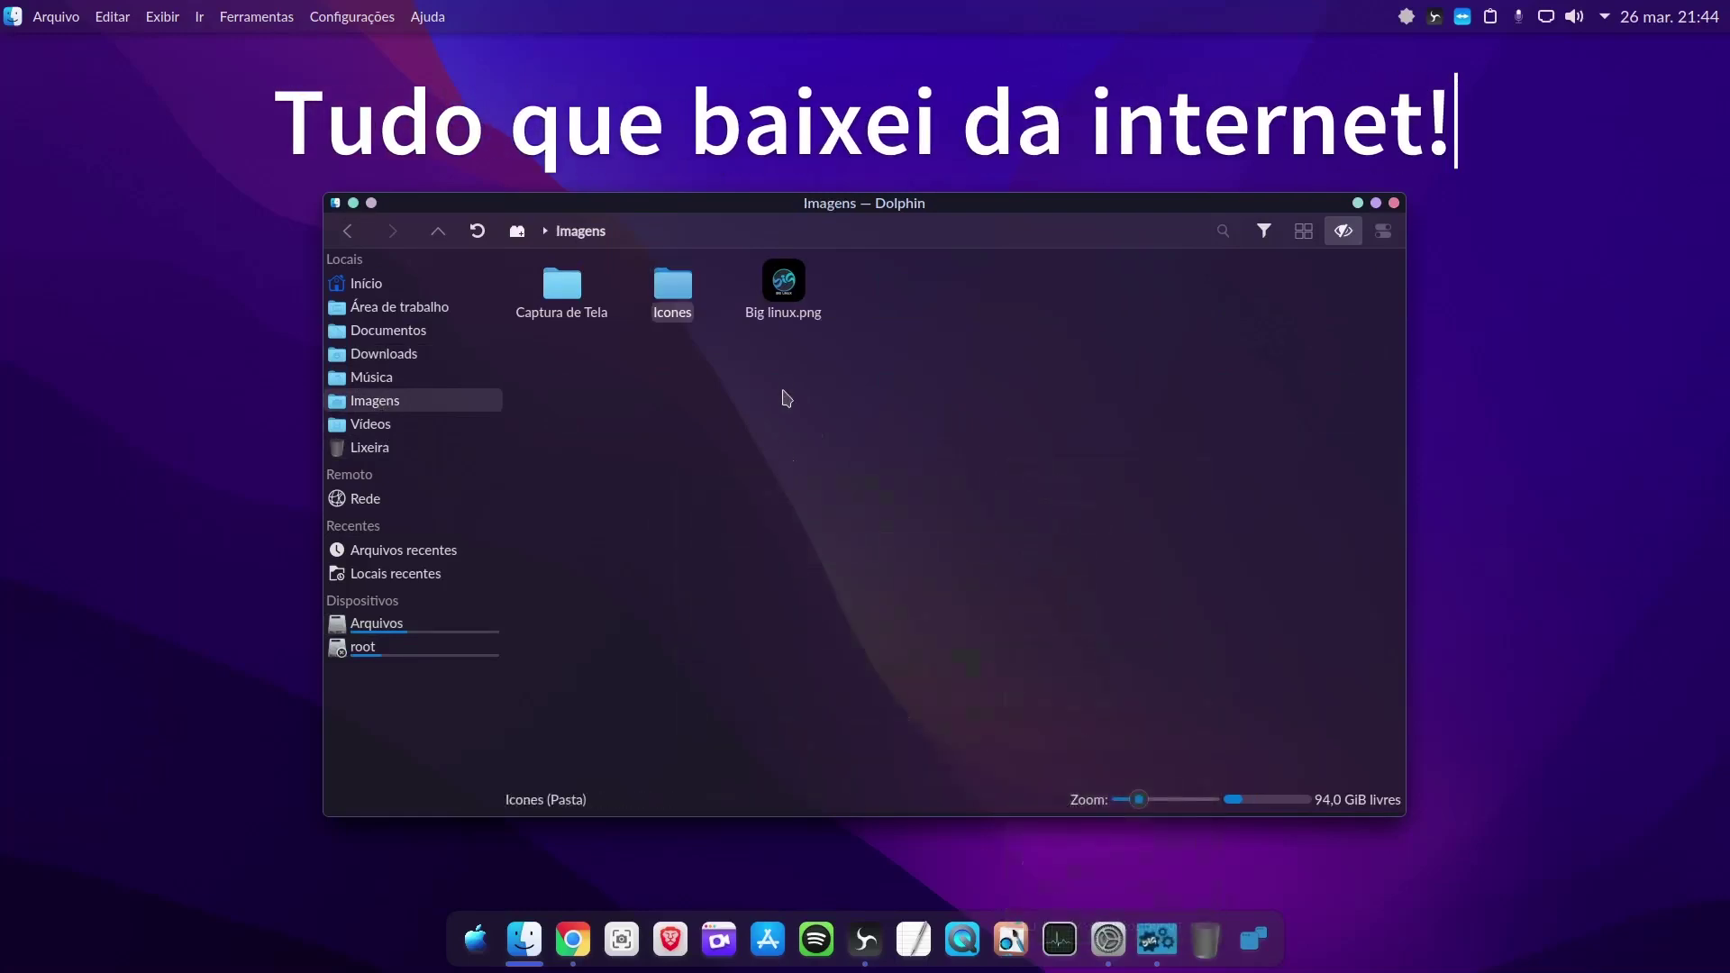
# Move Big linux.png into the Icones folder, overwriting the existing copy, and dismiss the transfer notification
pyautogui.moveTo(784, 323); pyautogui.dragTo(696, 291)
pyautogui.click(712, 299)
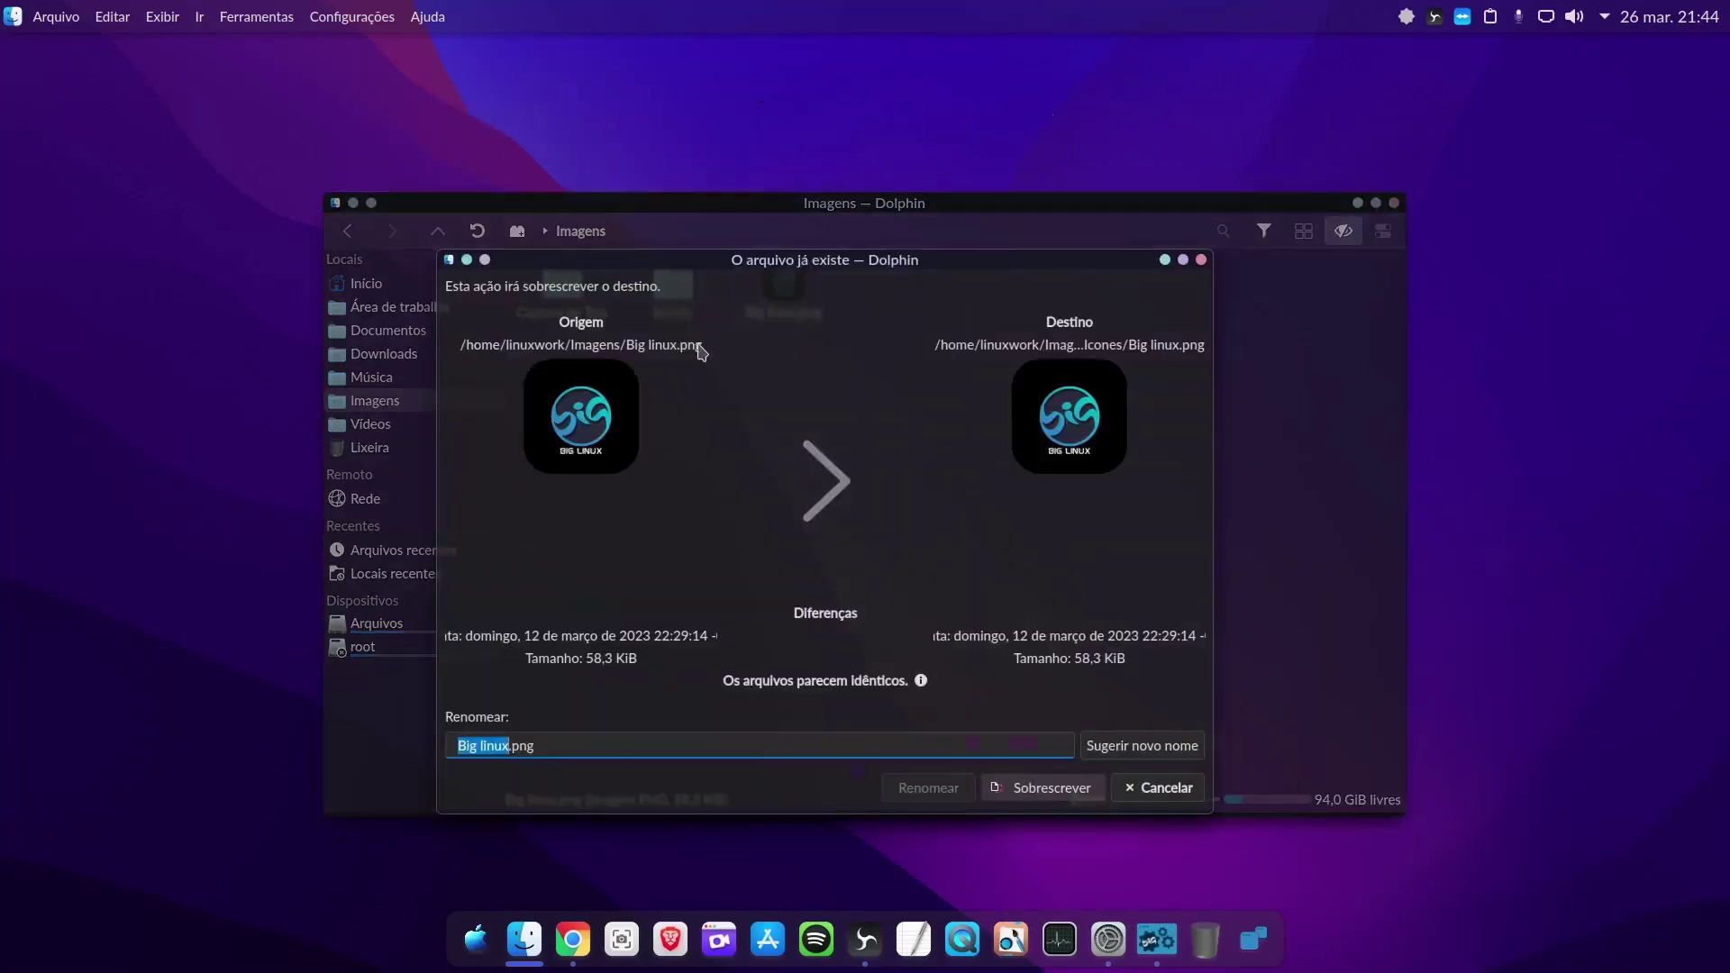
pyautogui.click(1045, 788)
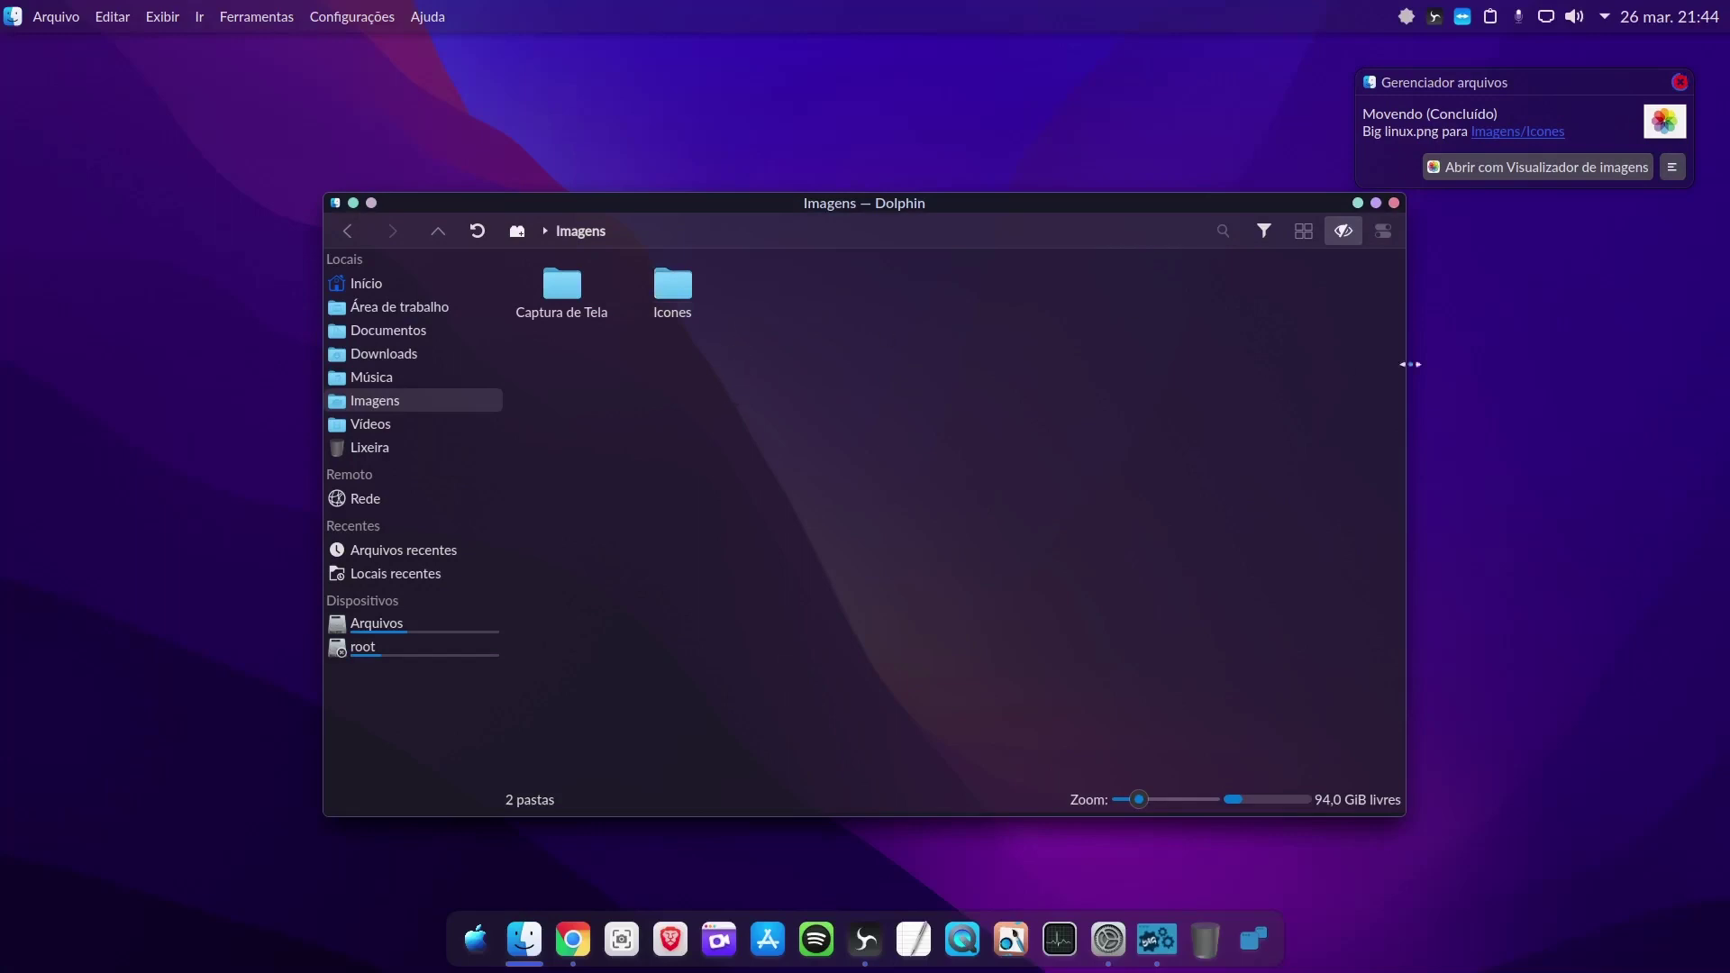
pyautogui.click(1680, 82)
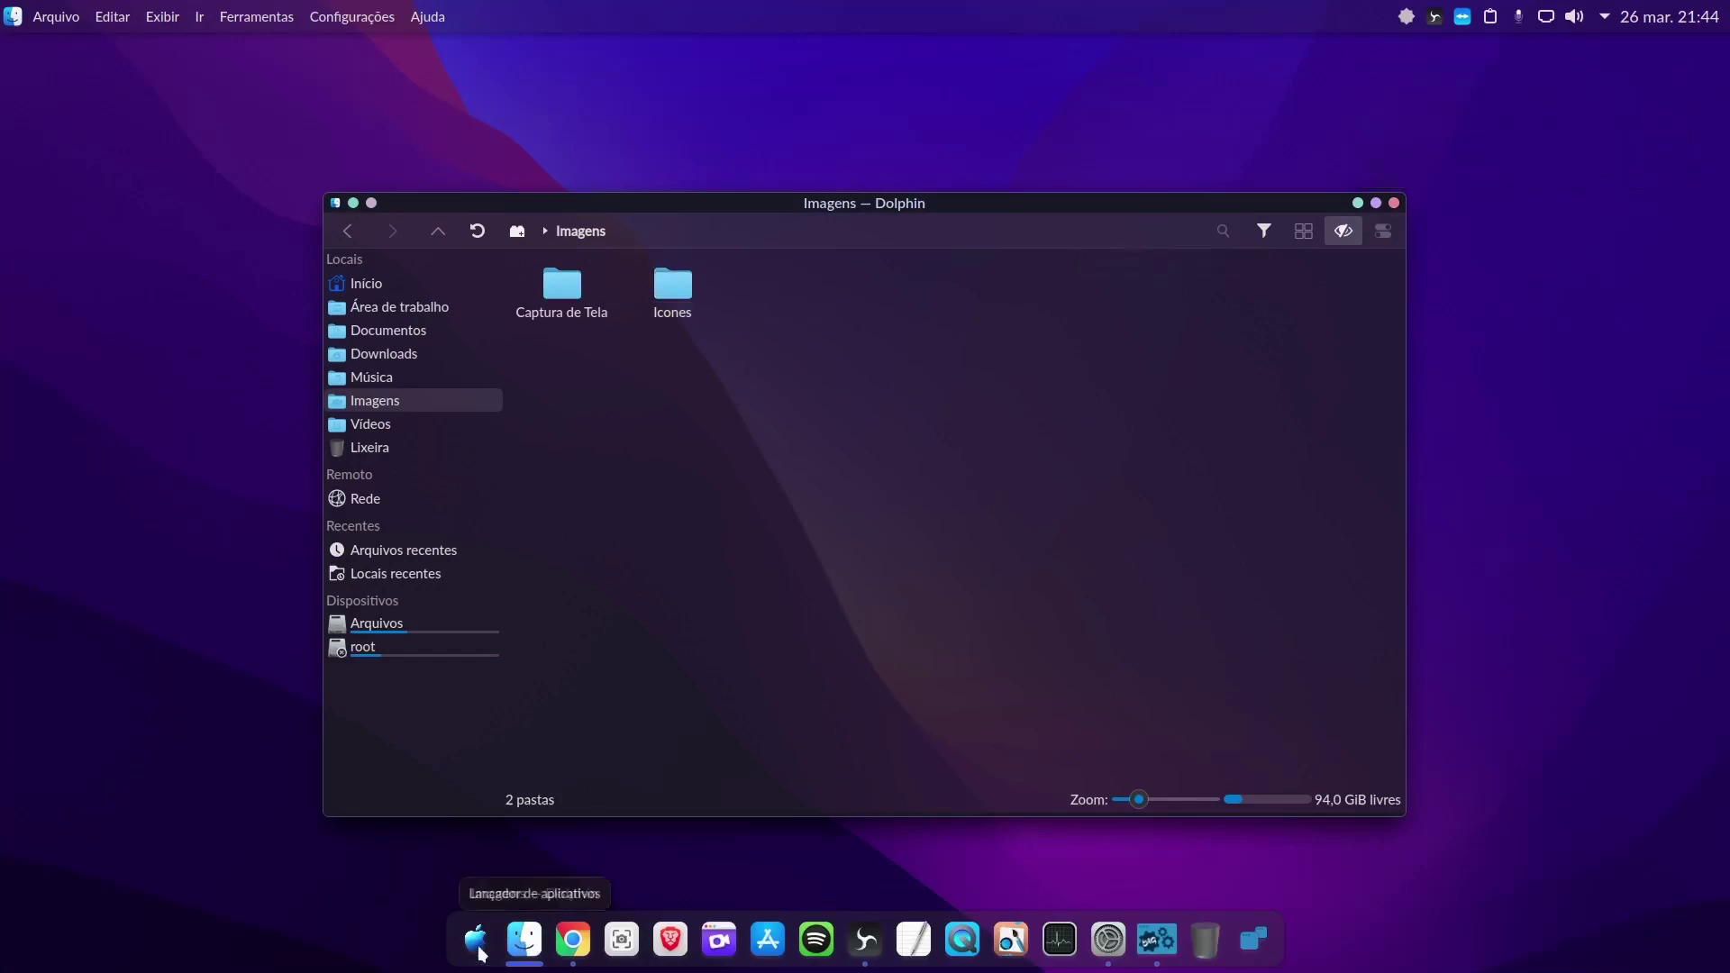
# Set the application launcher's icon to brushed-metal-apple-mac-icon-29.png from the Imagens/Icones folder and apply it
pyautogui.rightClick(474, 937)
pyautogui.click(572, 865)
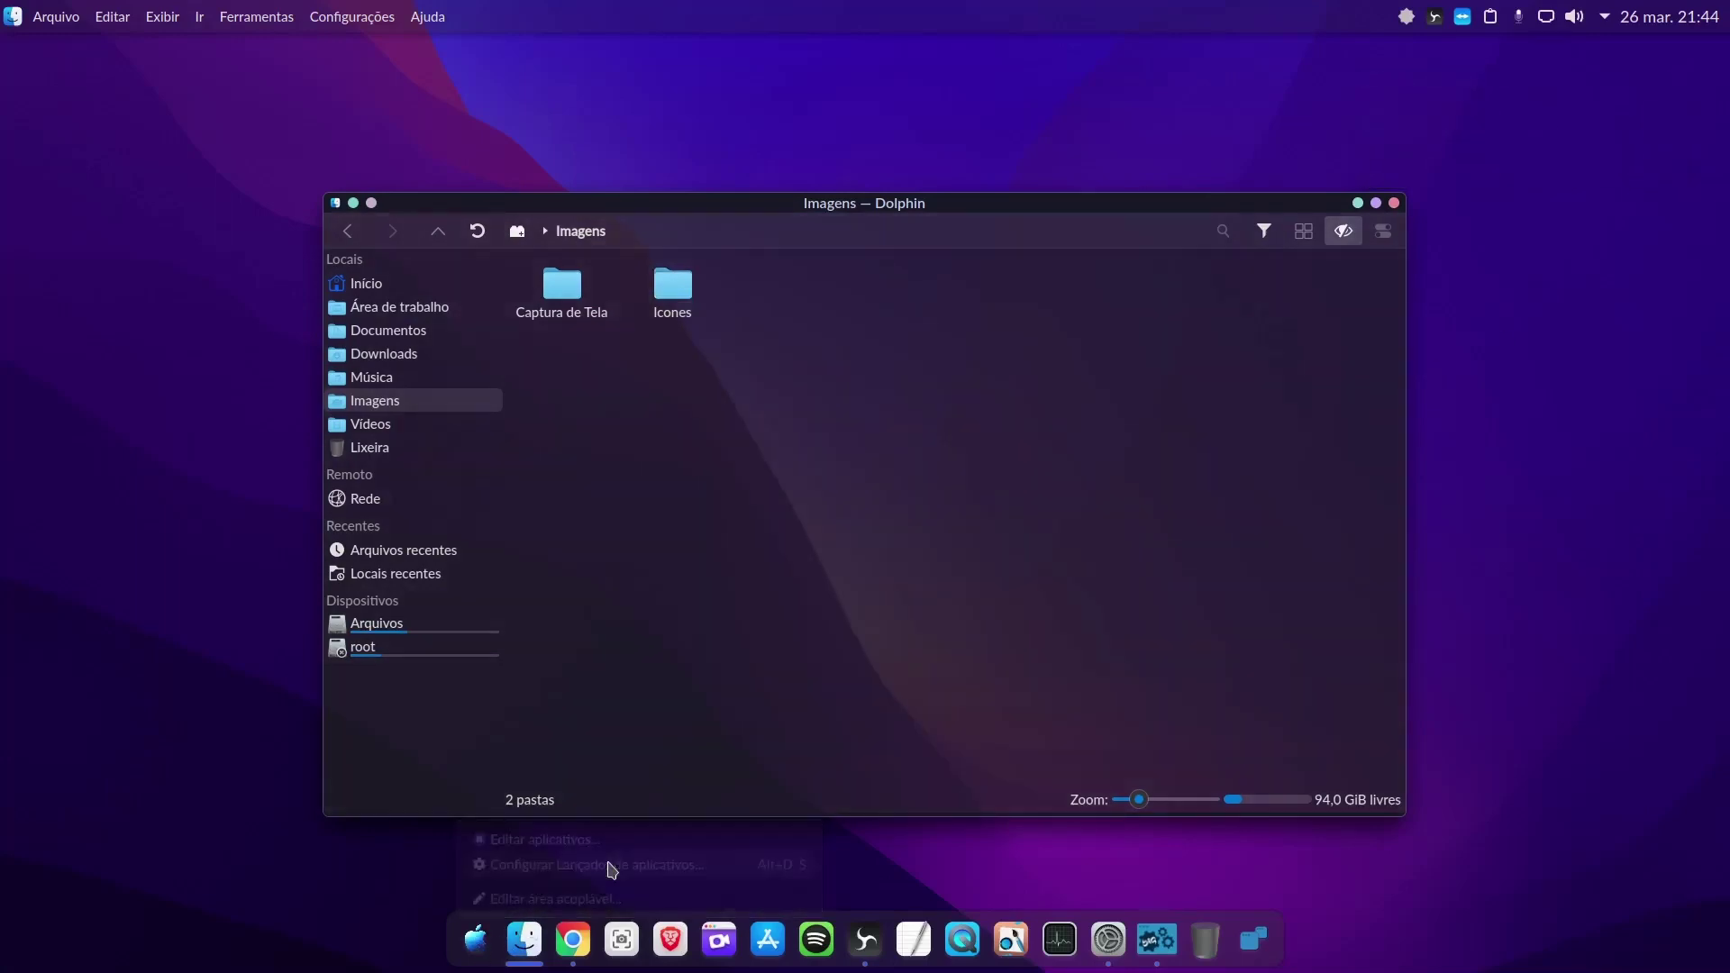
pyautogui.click(858, 341)
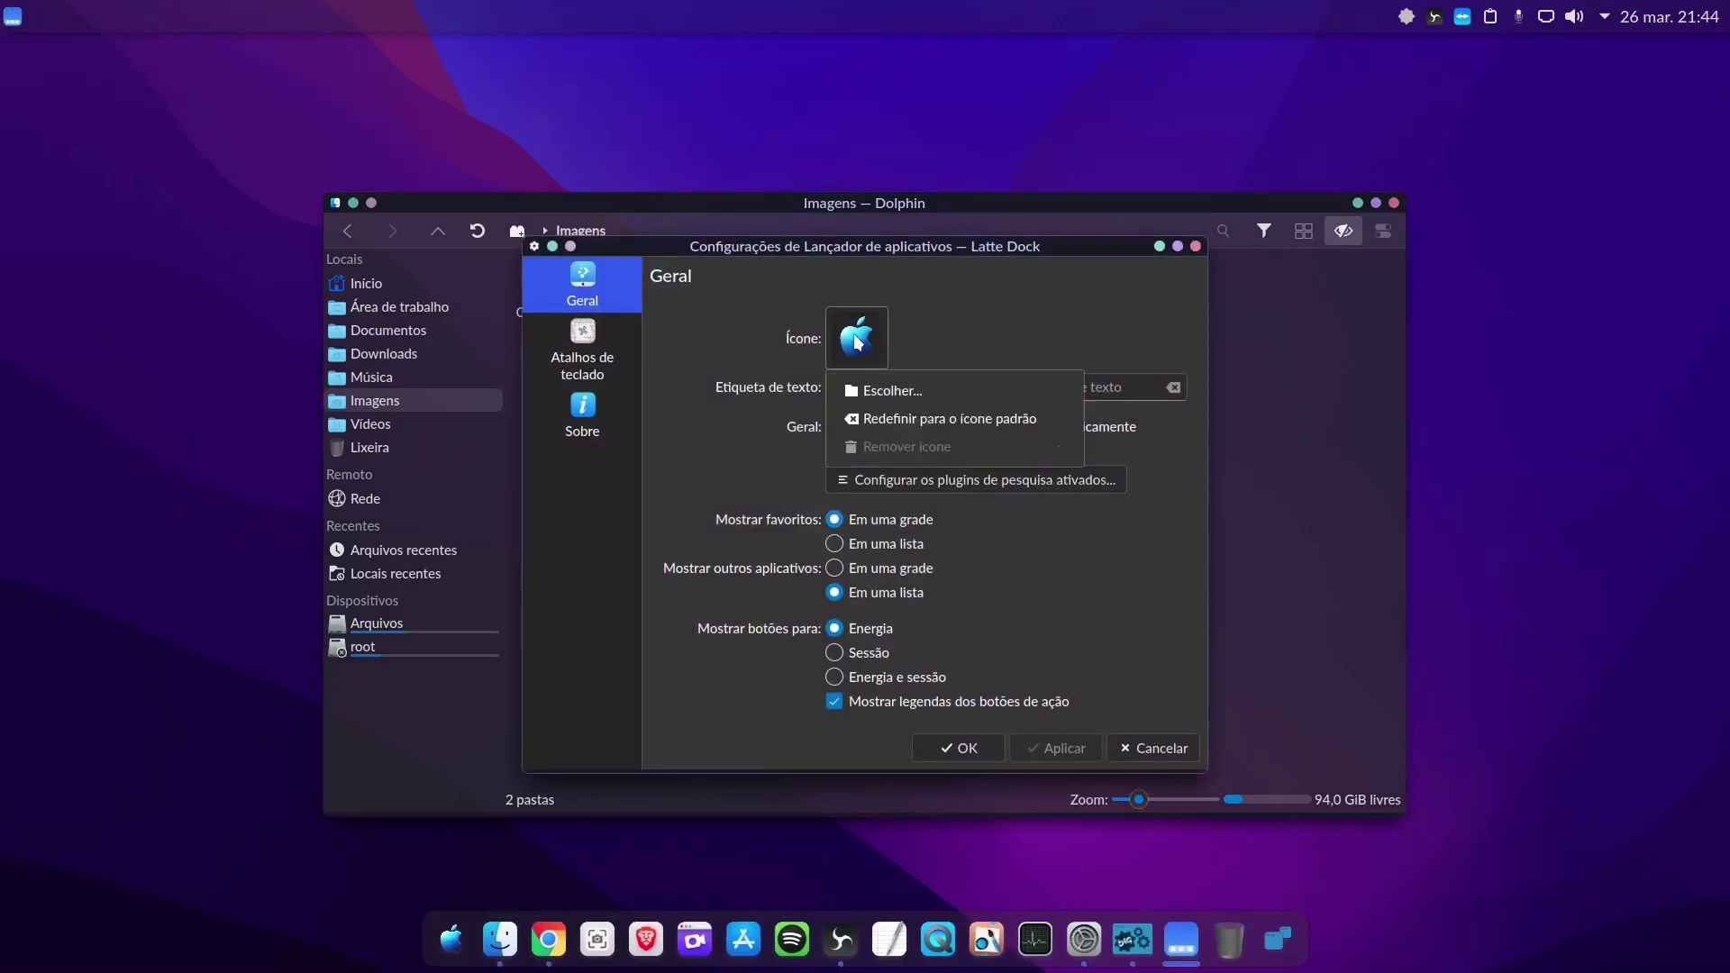
pyautogui.click(916, 395)
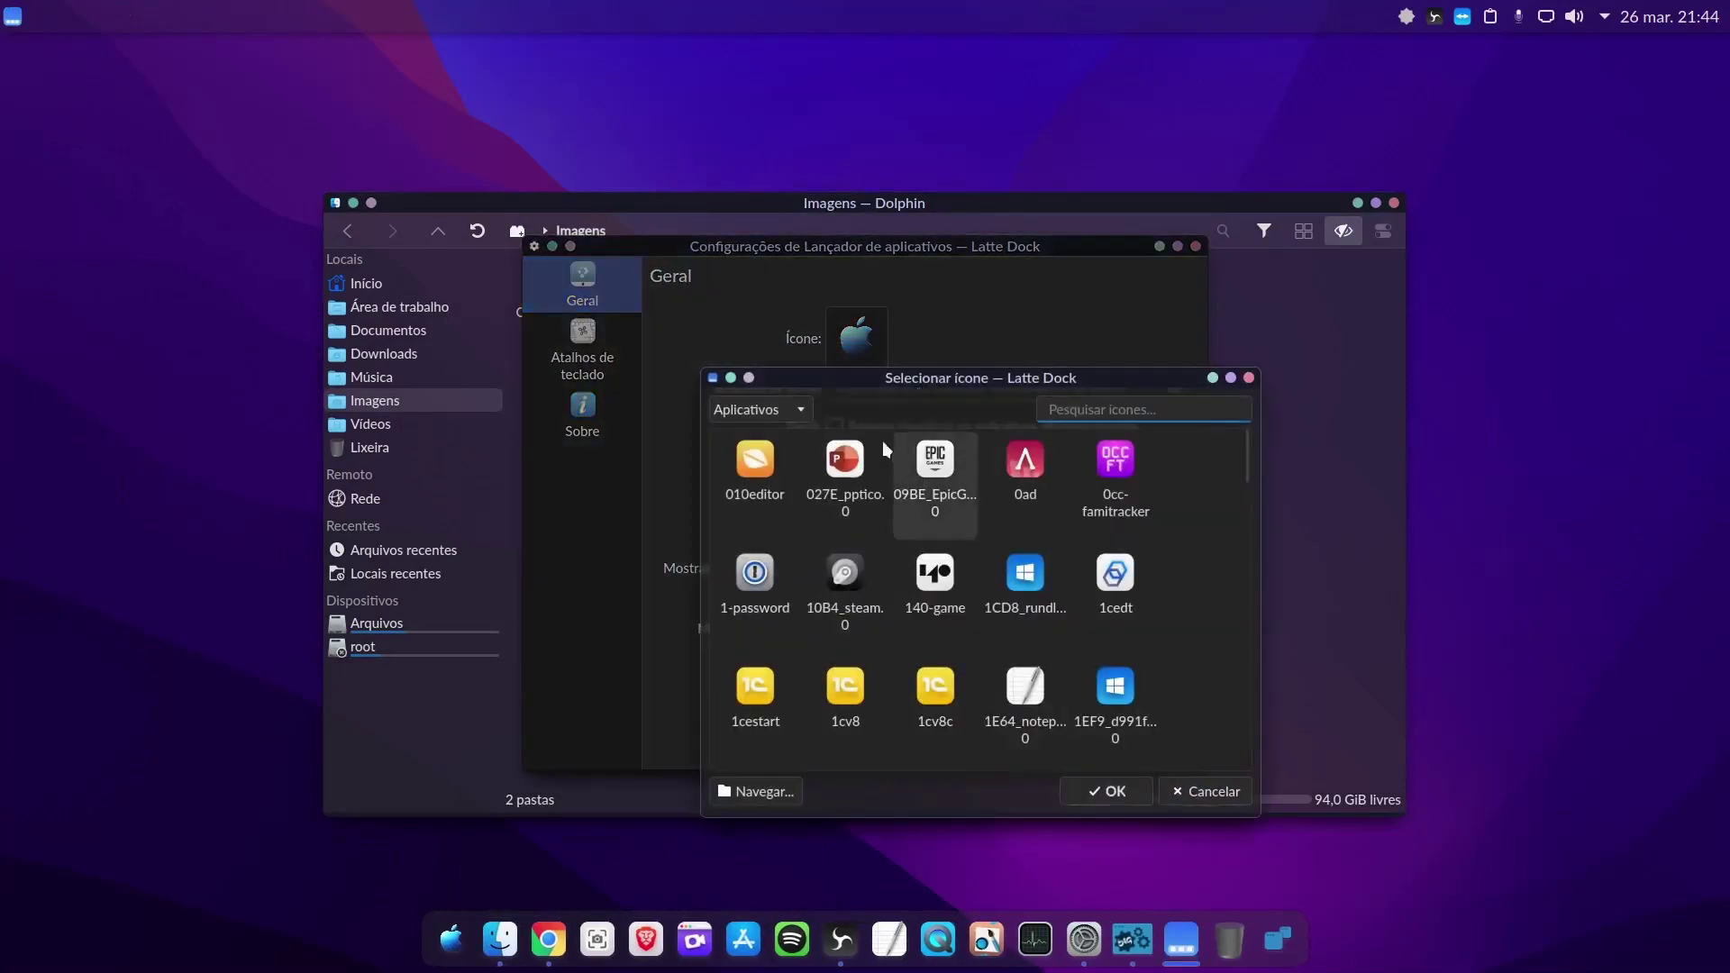
pyautogui.click(746, 791)
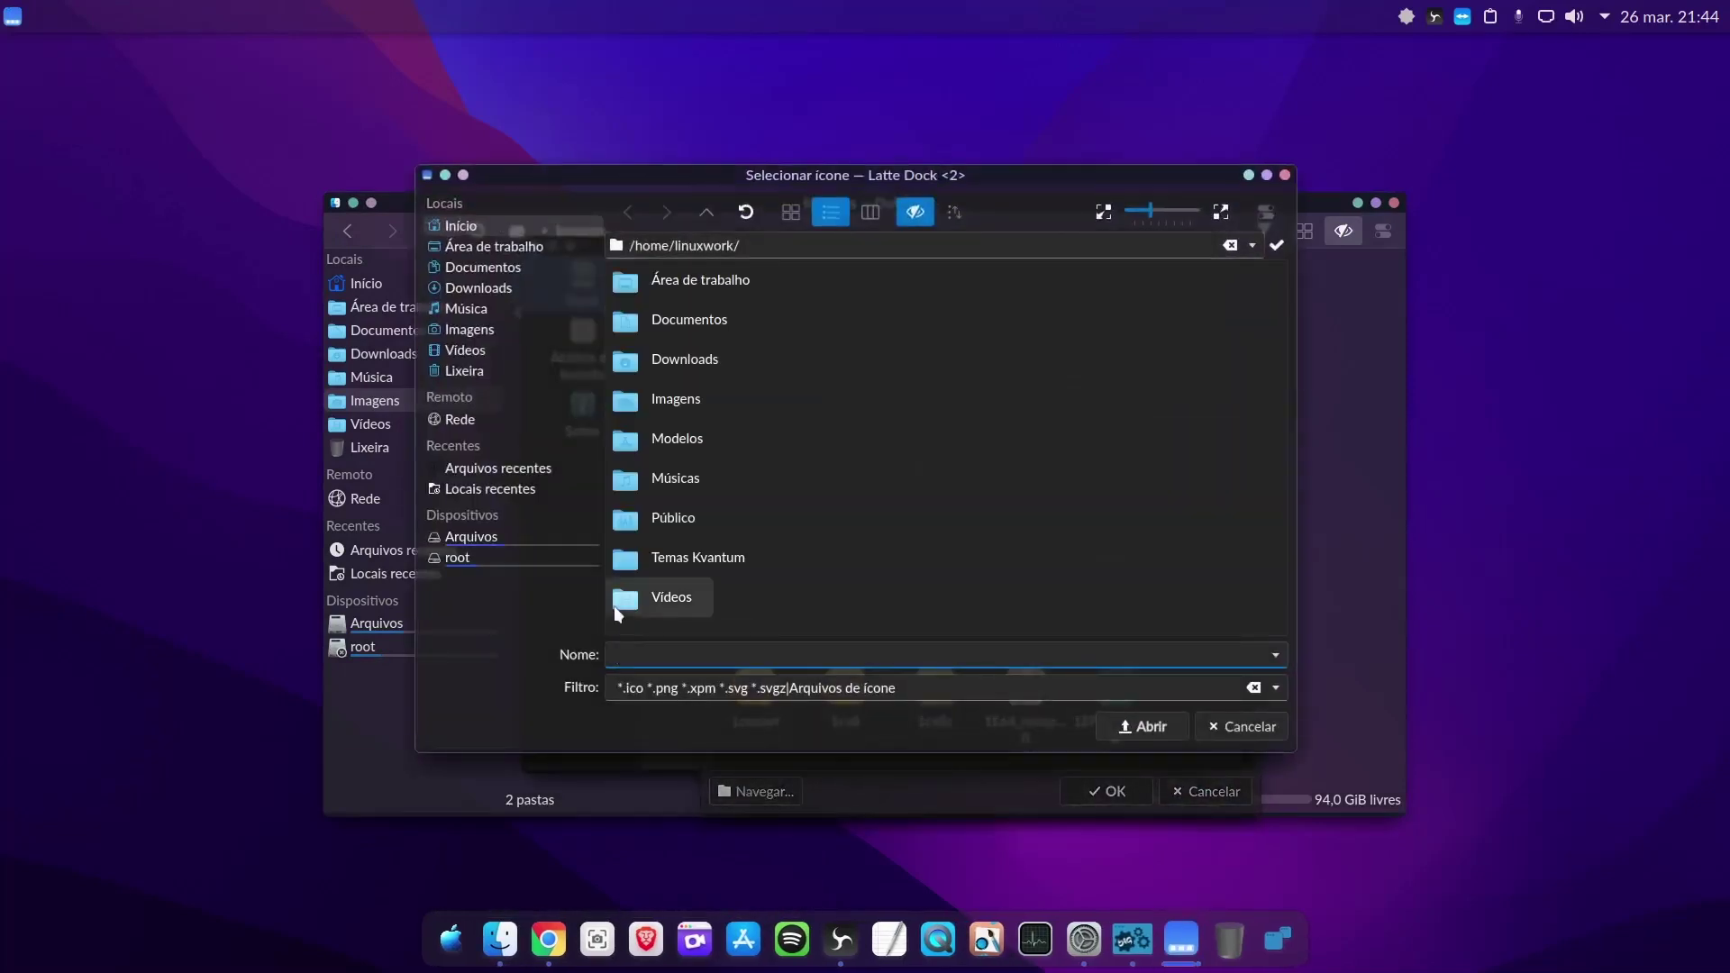
pyautogui.click(485, 330)
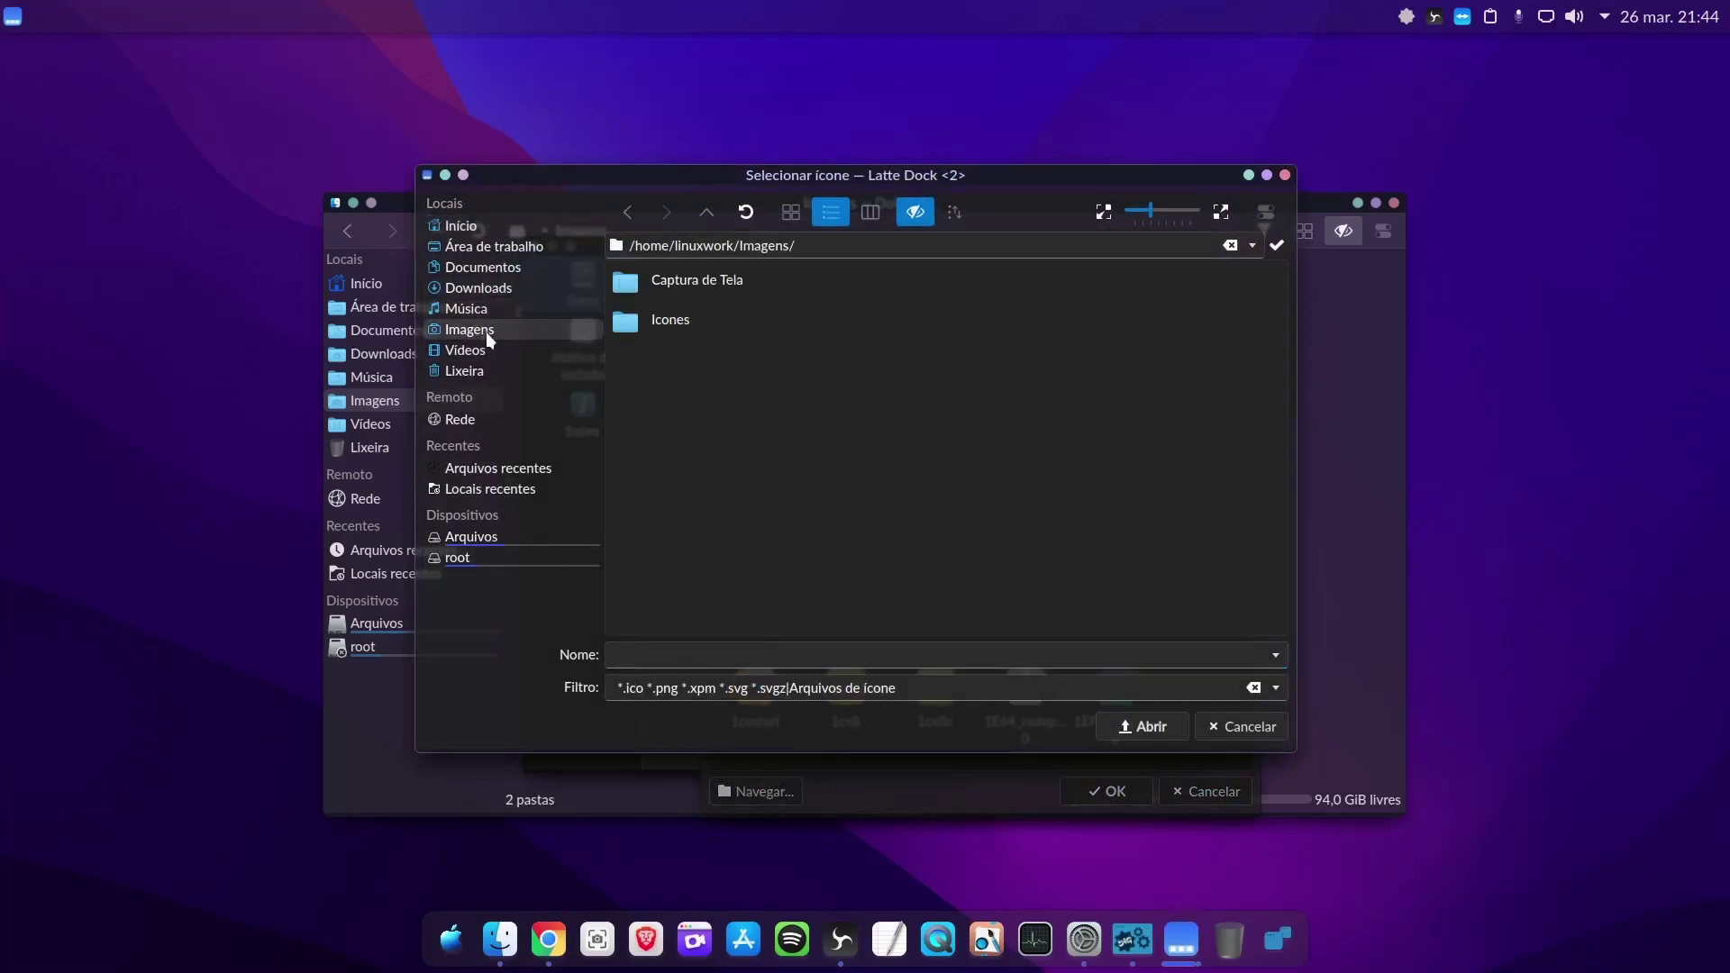
pyautogui.click(682, 323)
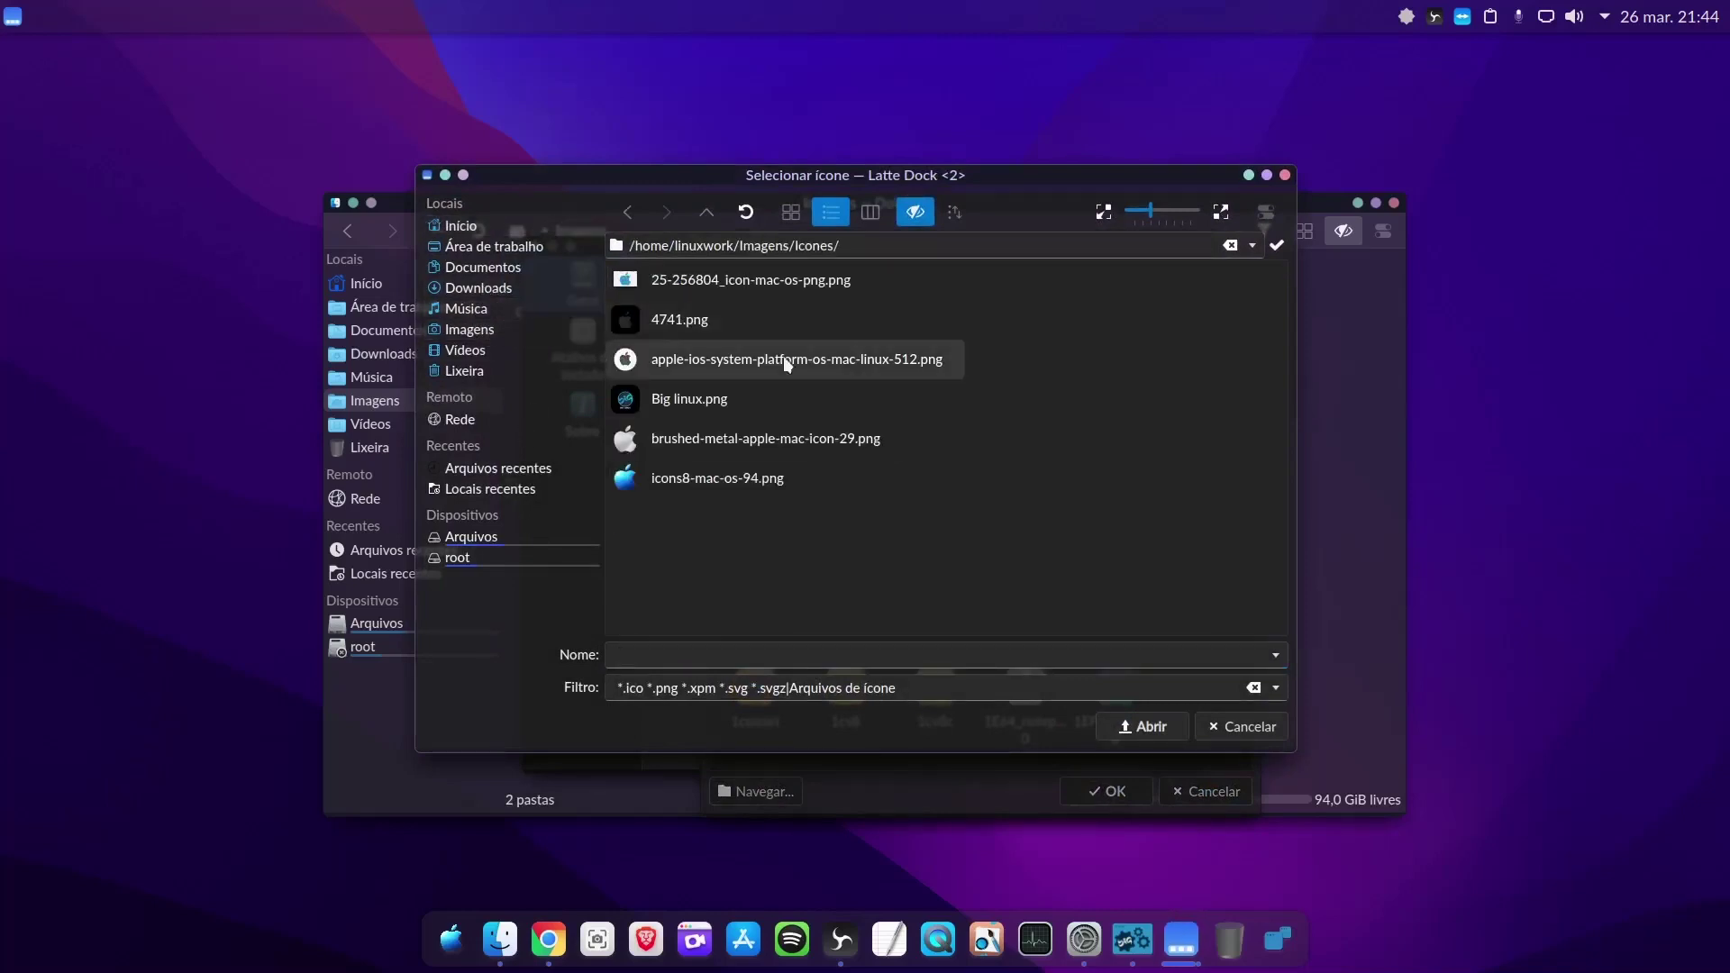
pyautogui.click(682, 440)
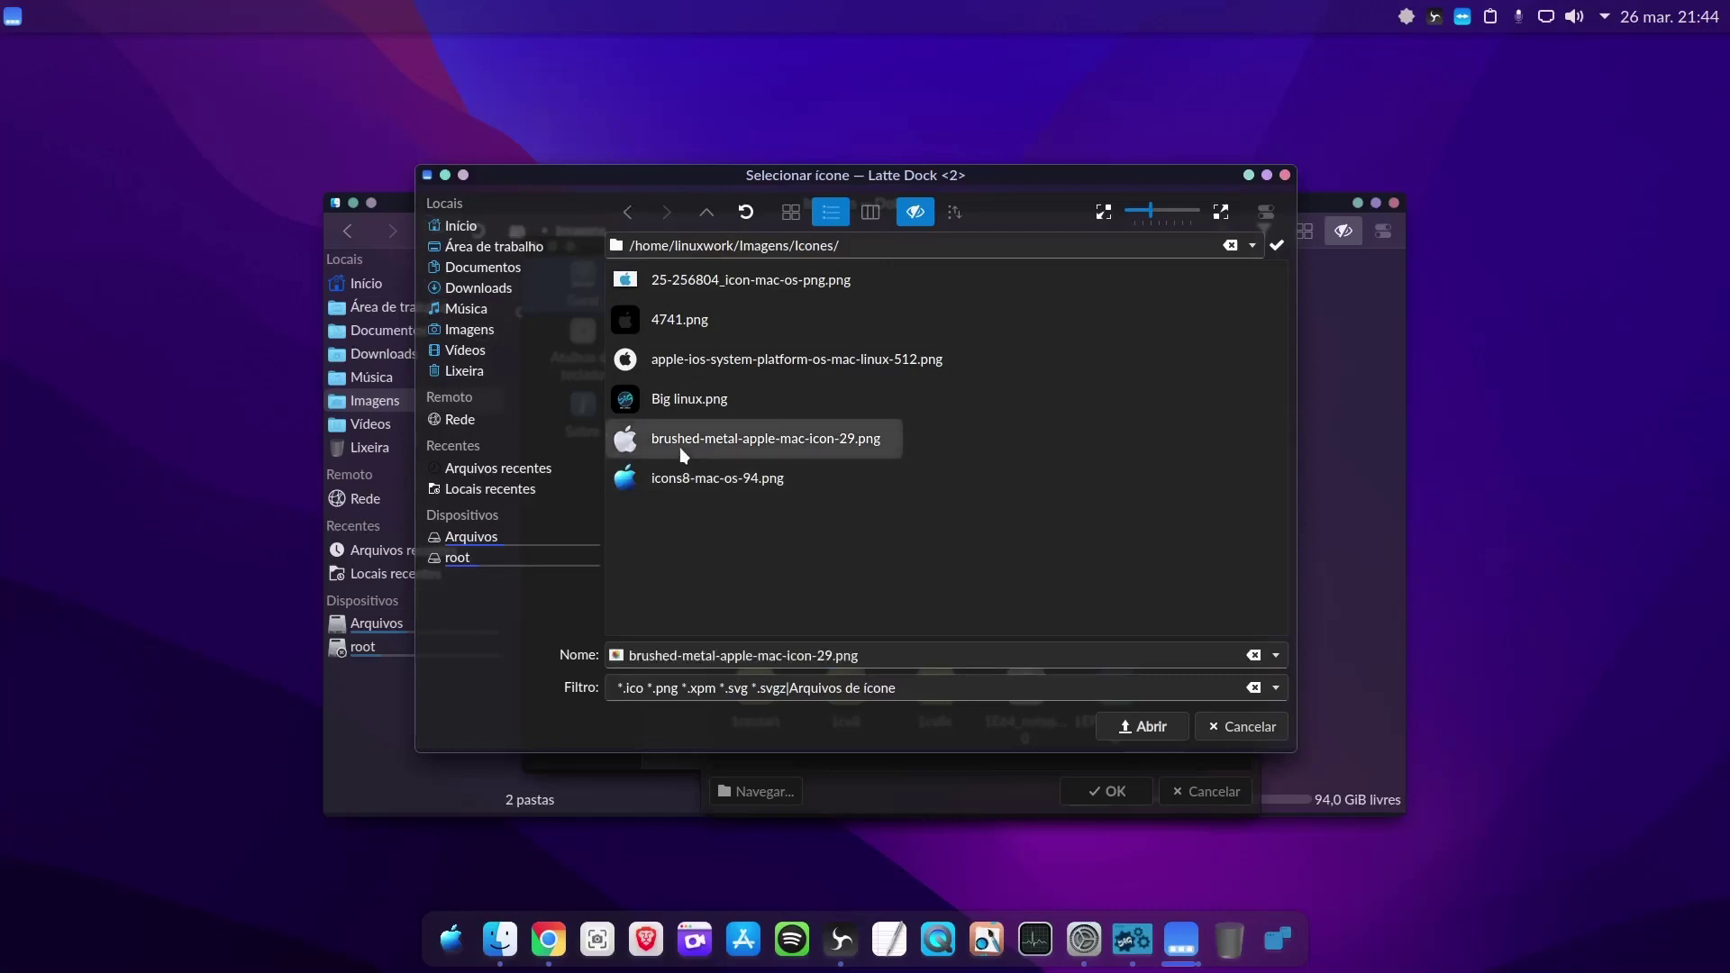
pyautogui.click(1153, 728)
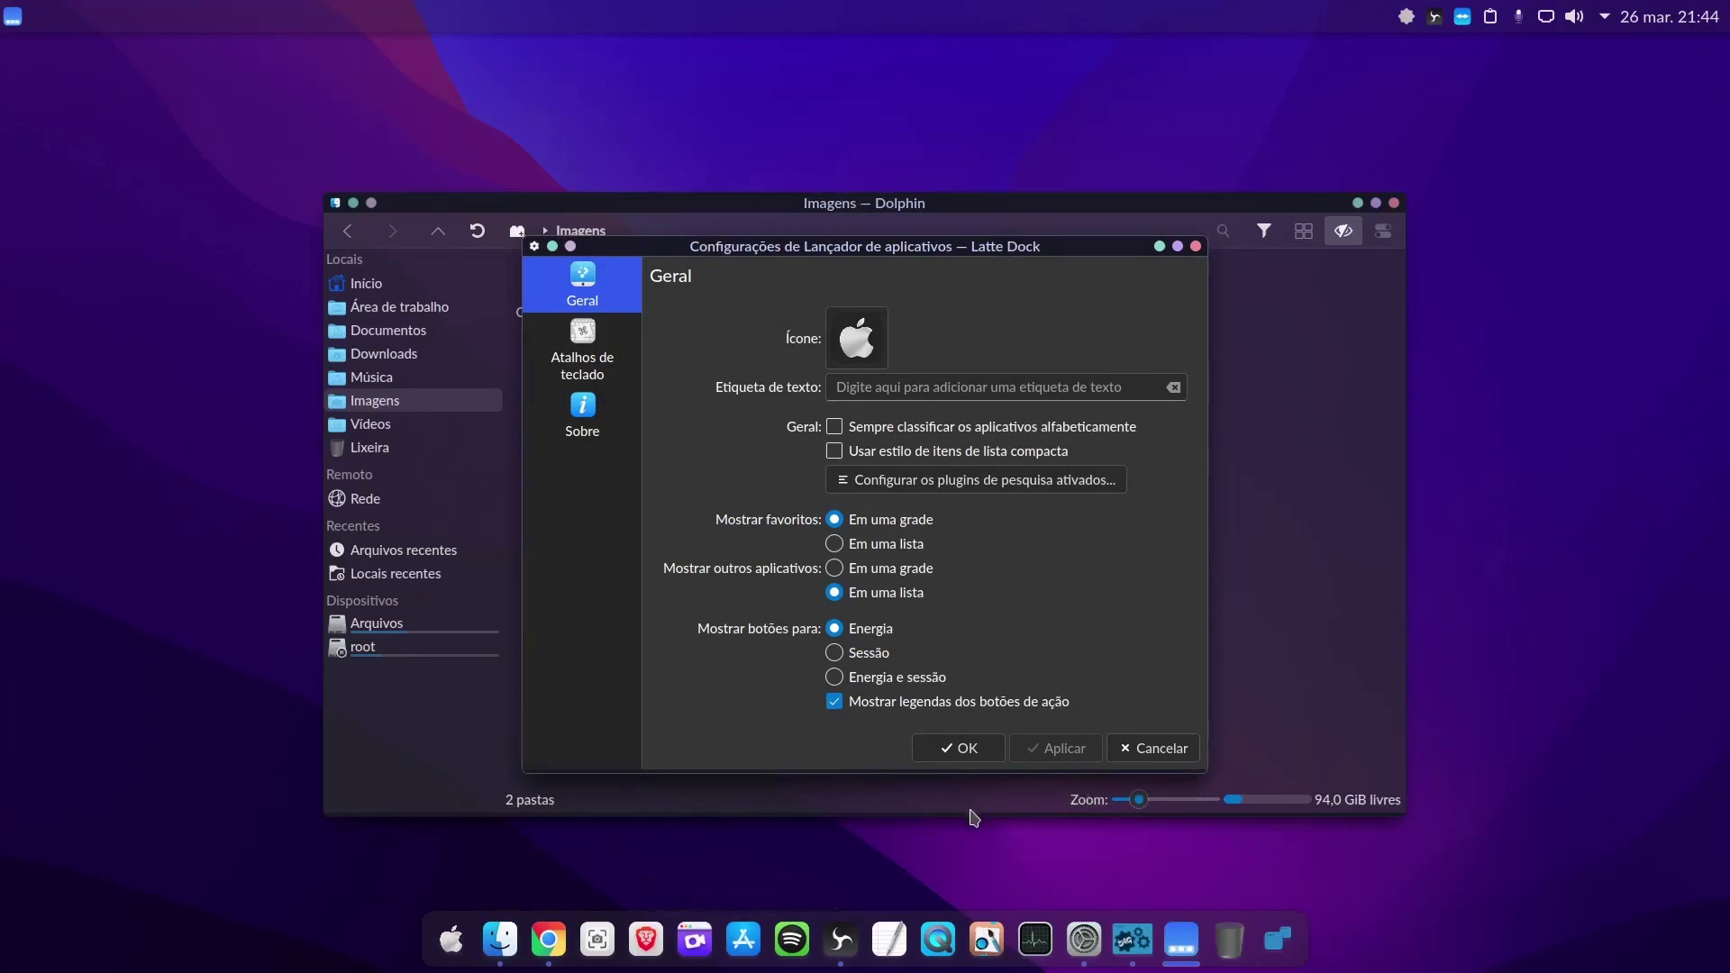
# Set the application launcher's icon to 4741.png from the Imagens/Icones folder and apply it
pyautogui.click(847, 357)
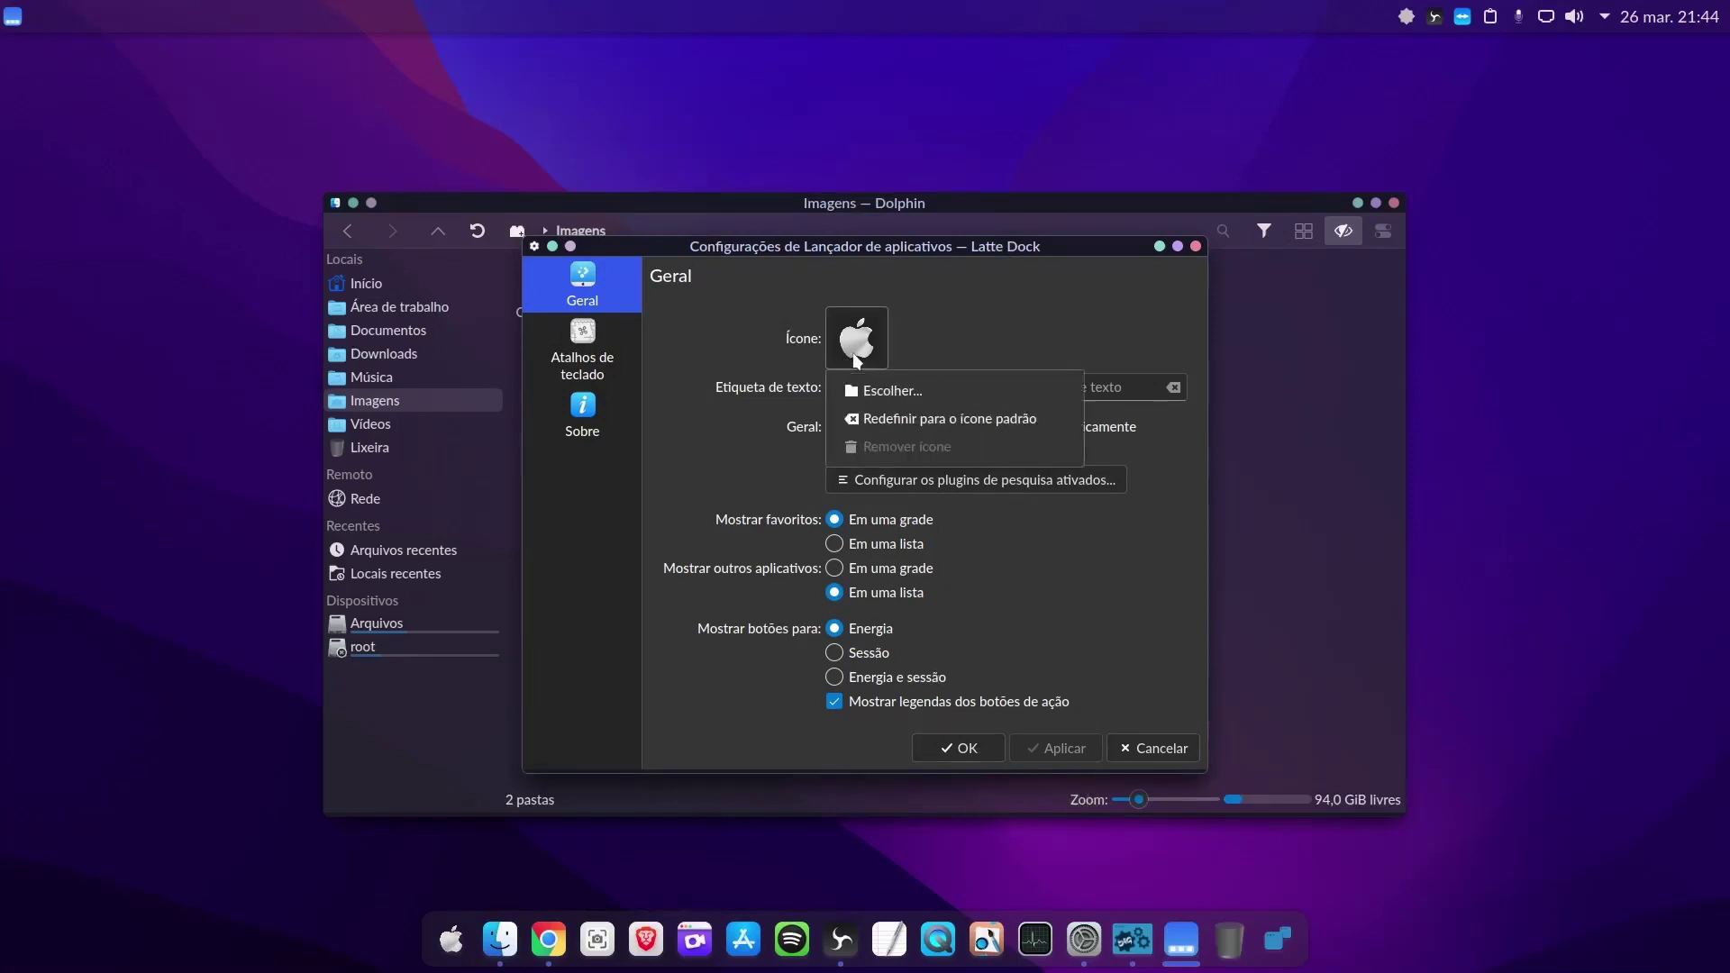
pyautogui.click(858, 395)
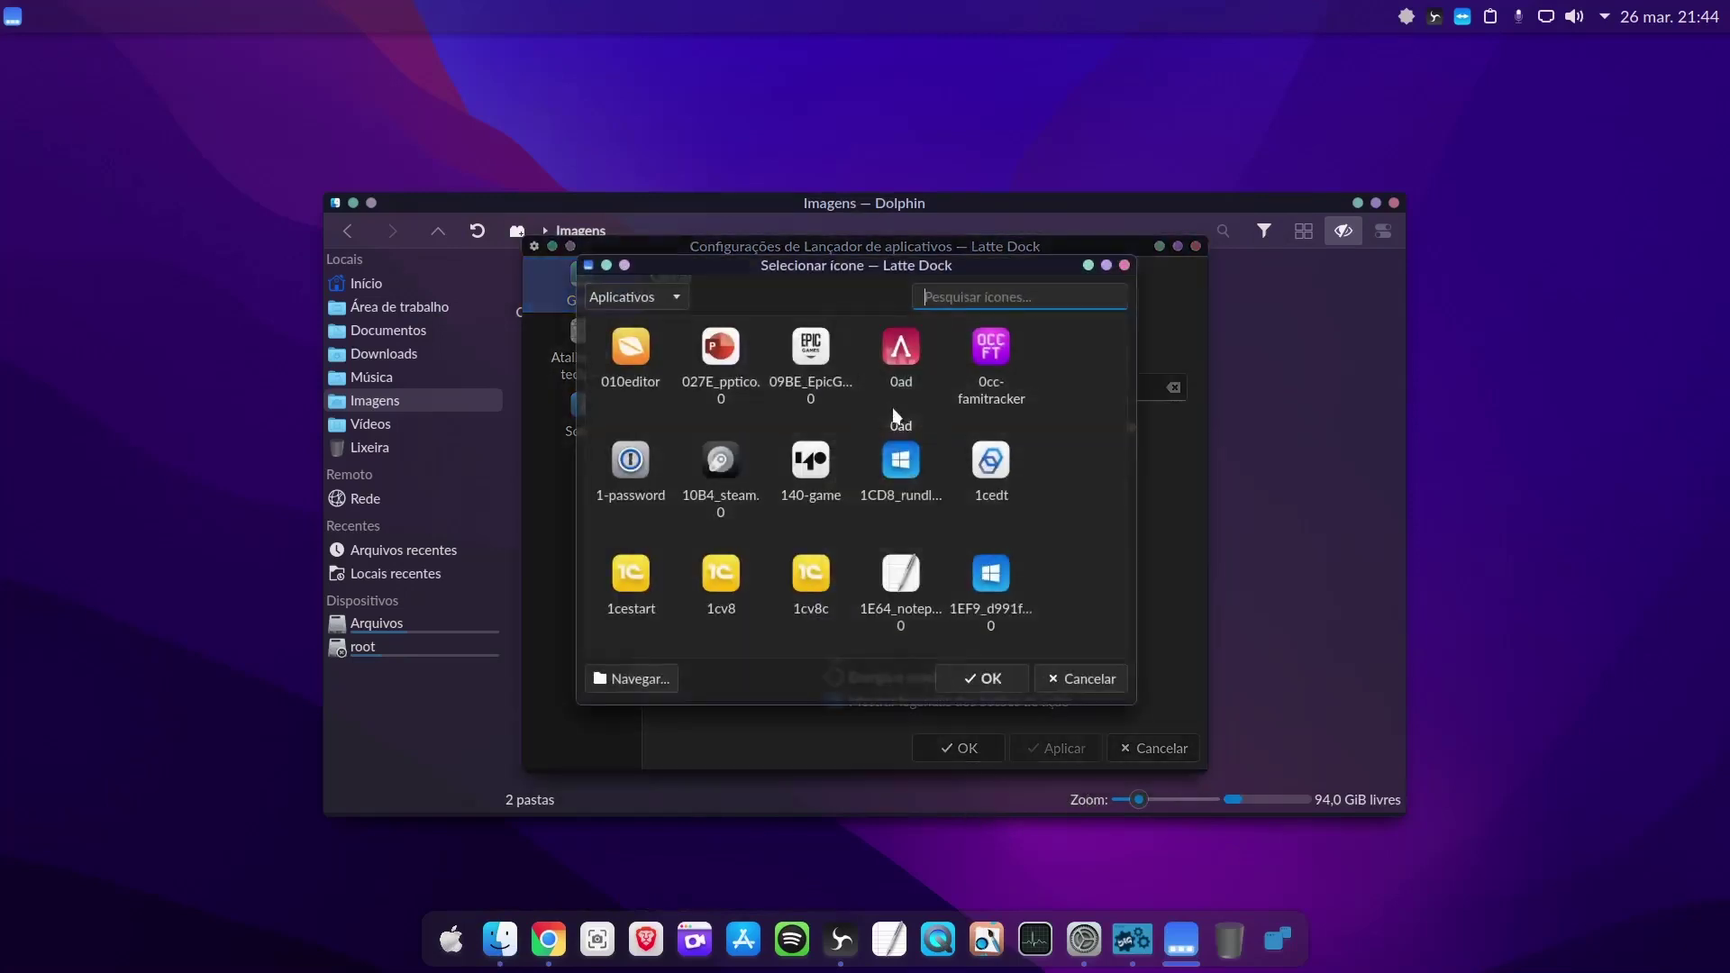
pyautogui.click(647, 674)
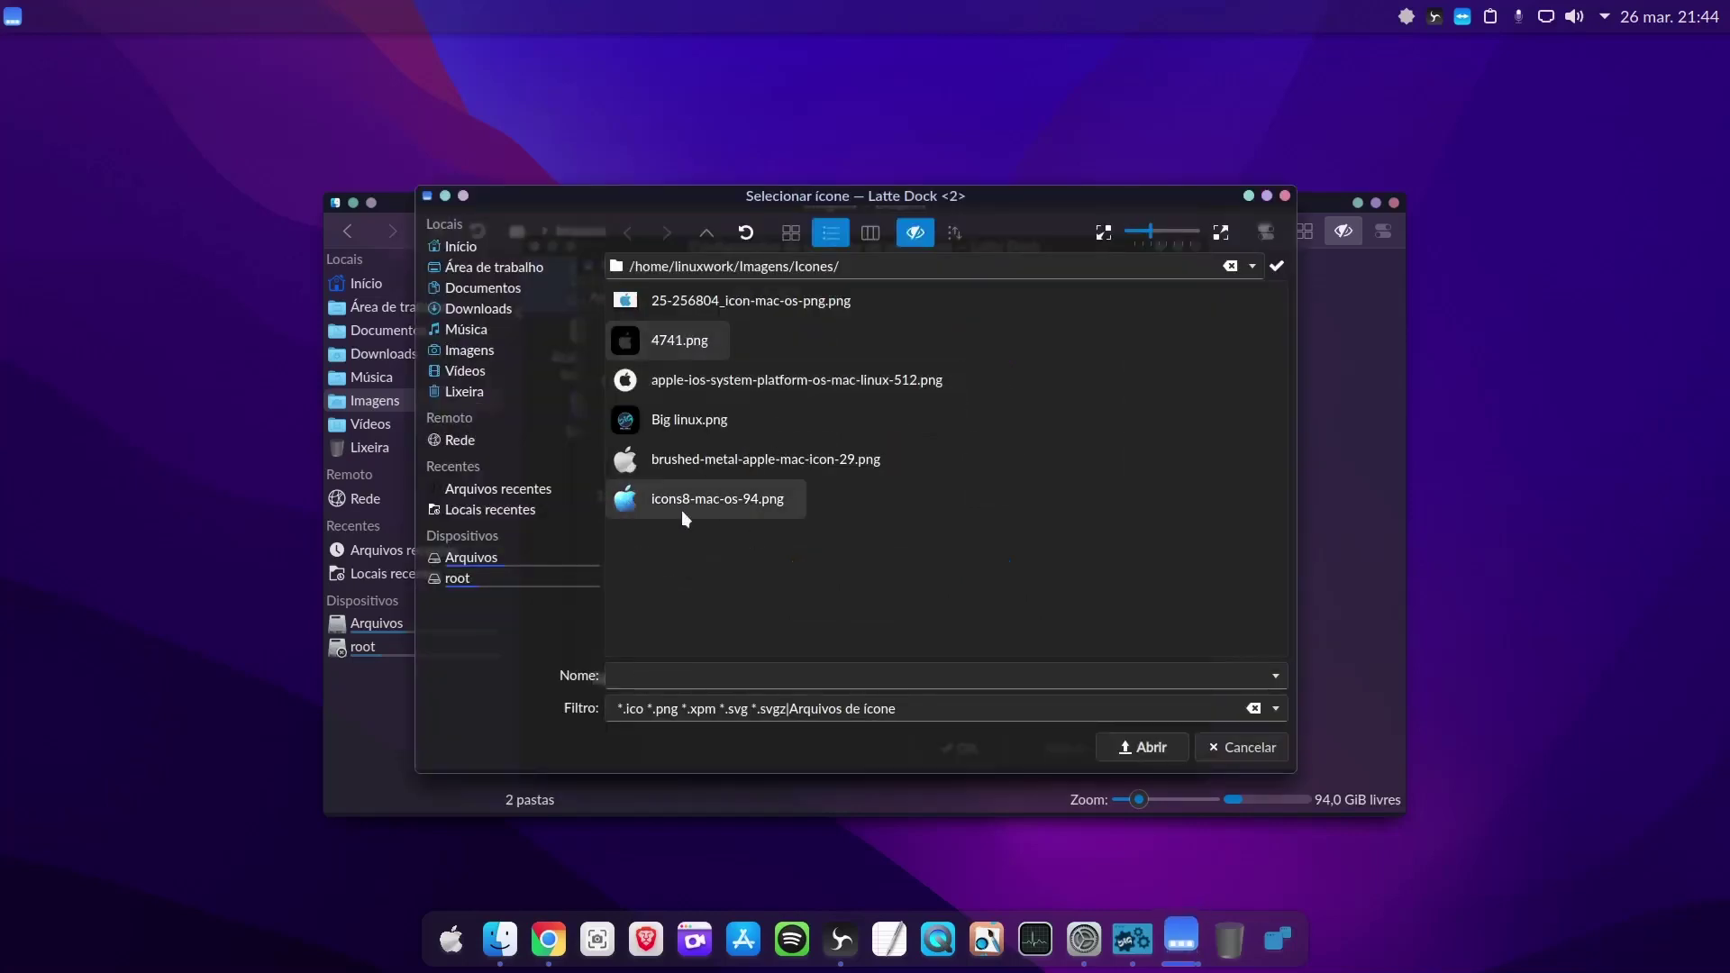
pyautogui.click(673, 344)
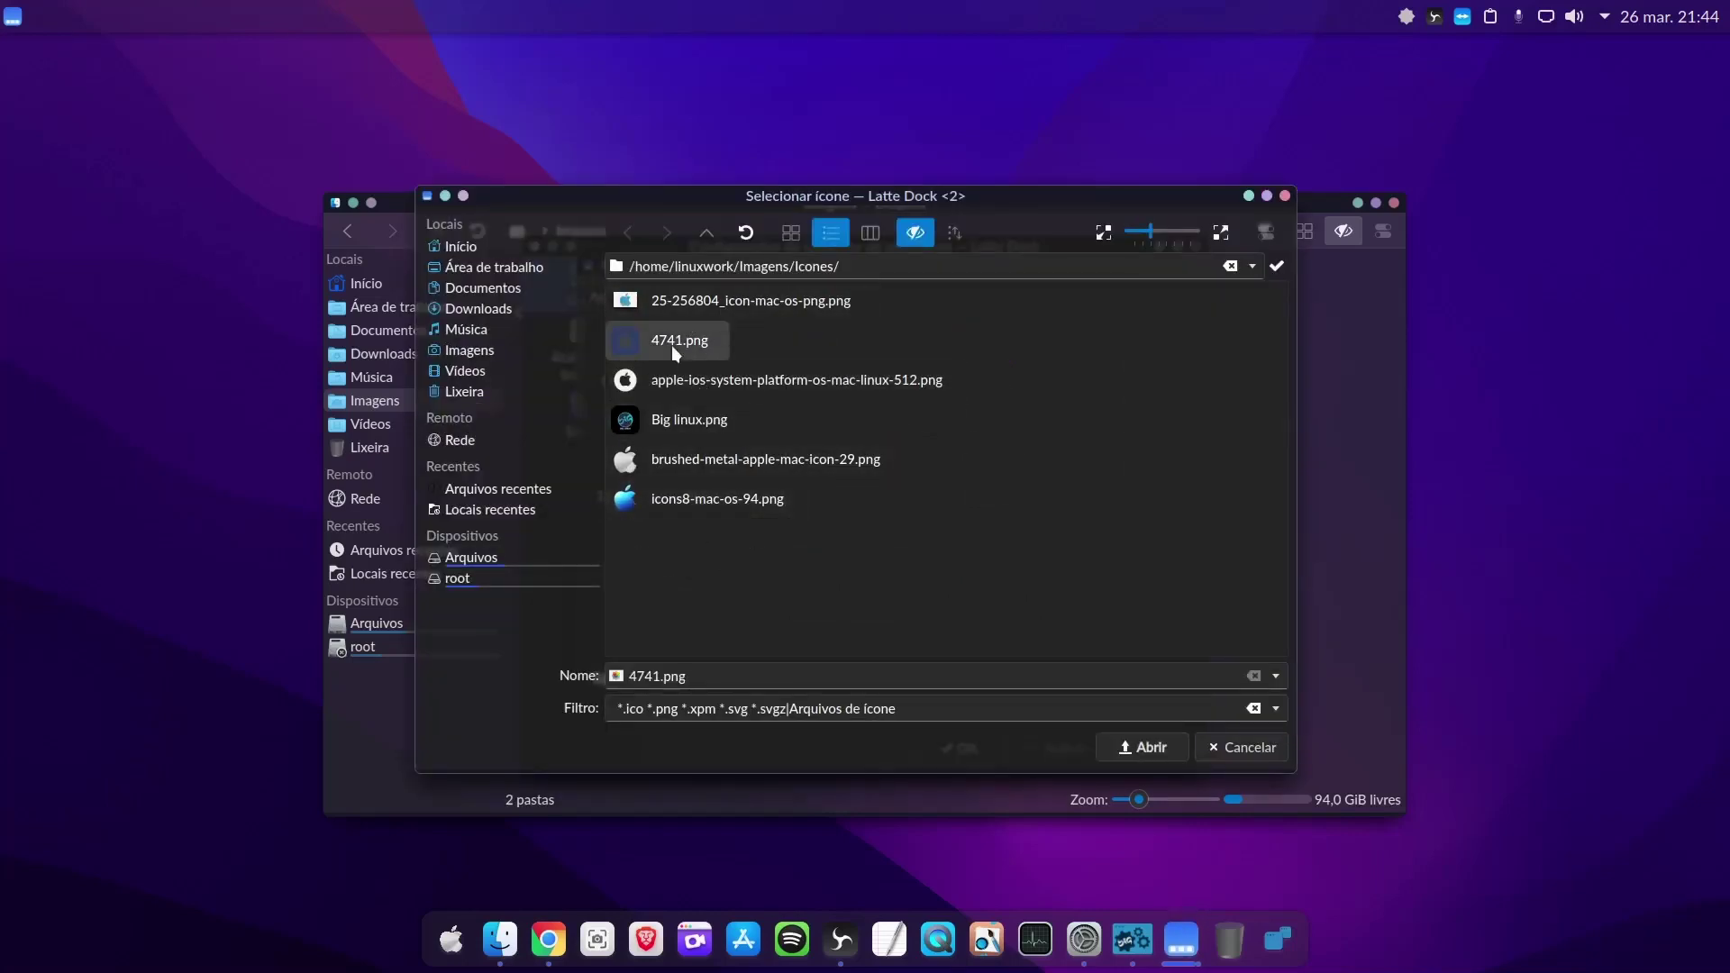
pyautogui.click(1142, 749)
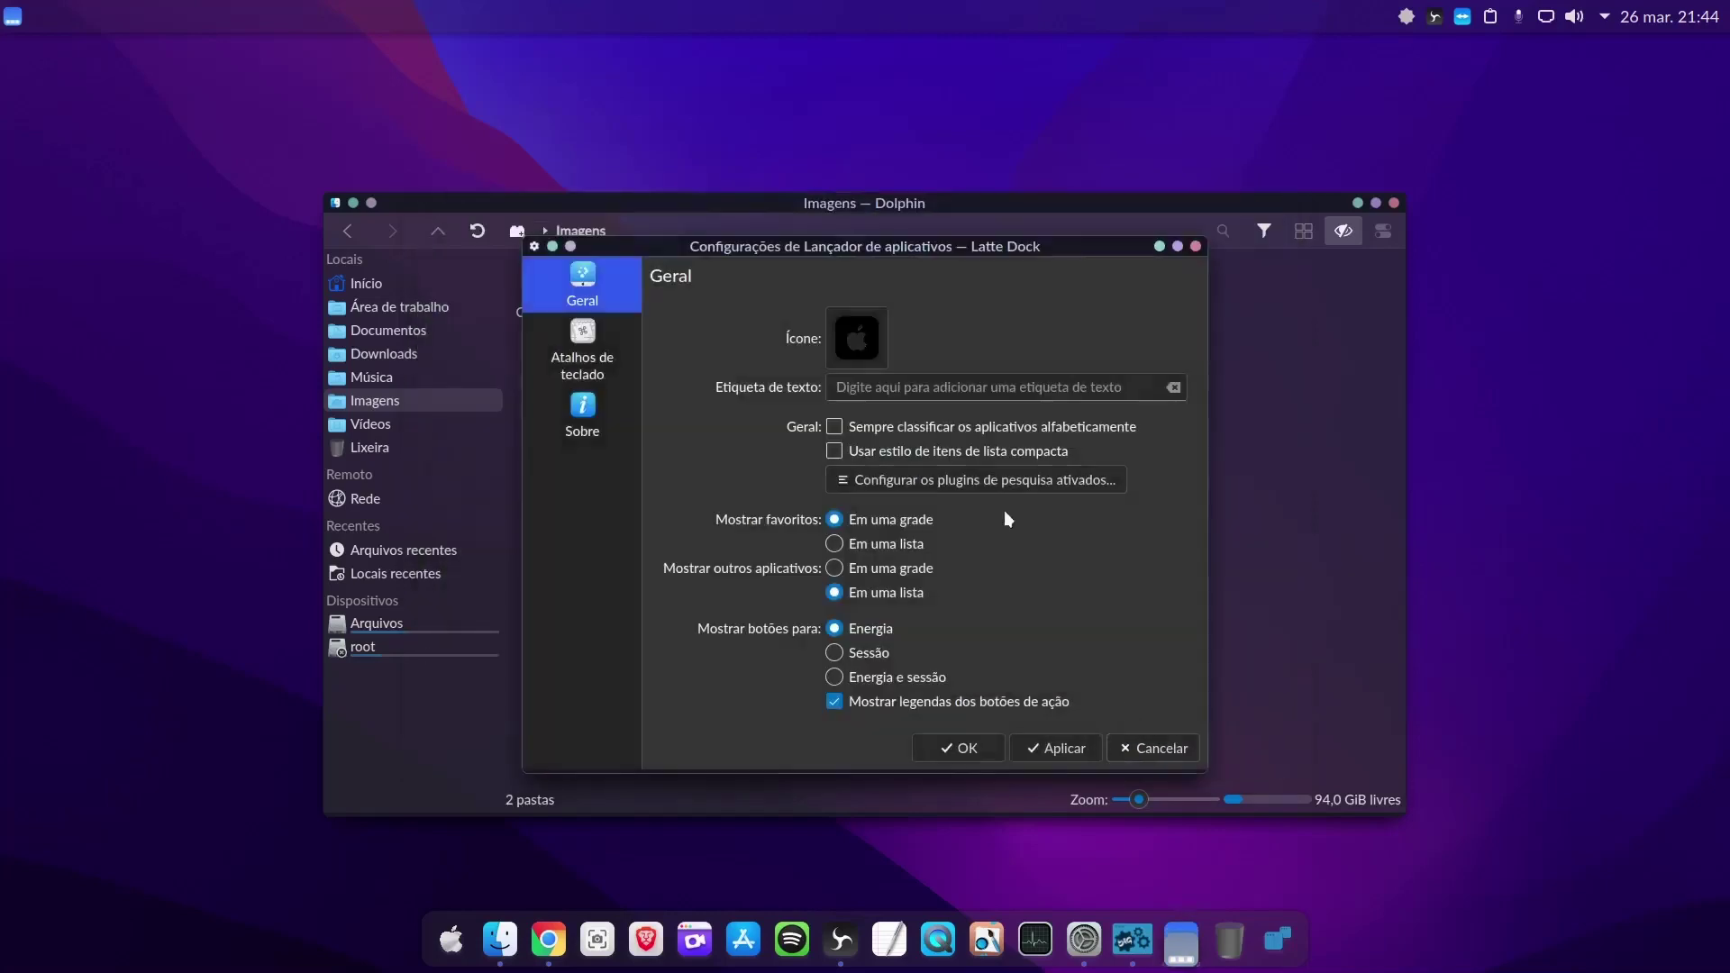
pyautogui.click(1047, 749)
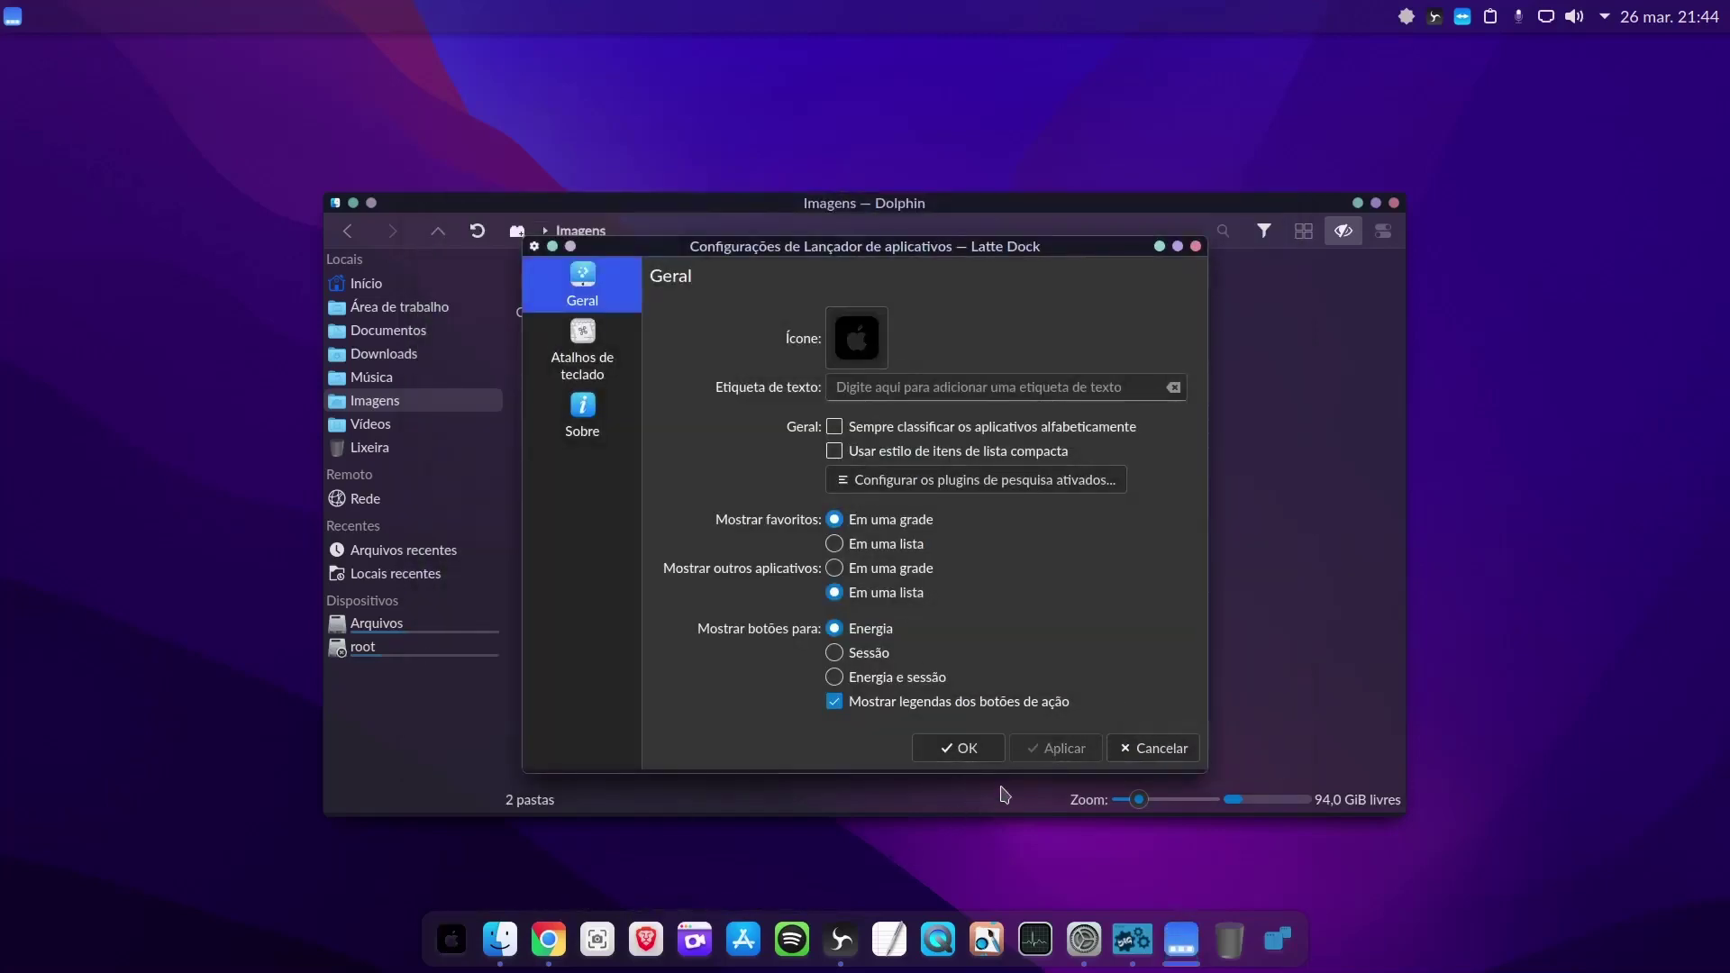
# Open and close the application launcher to check its new icon in the dock
pyautogui.click(451, 942)
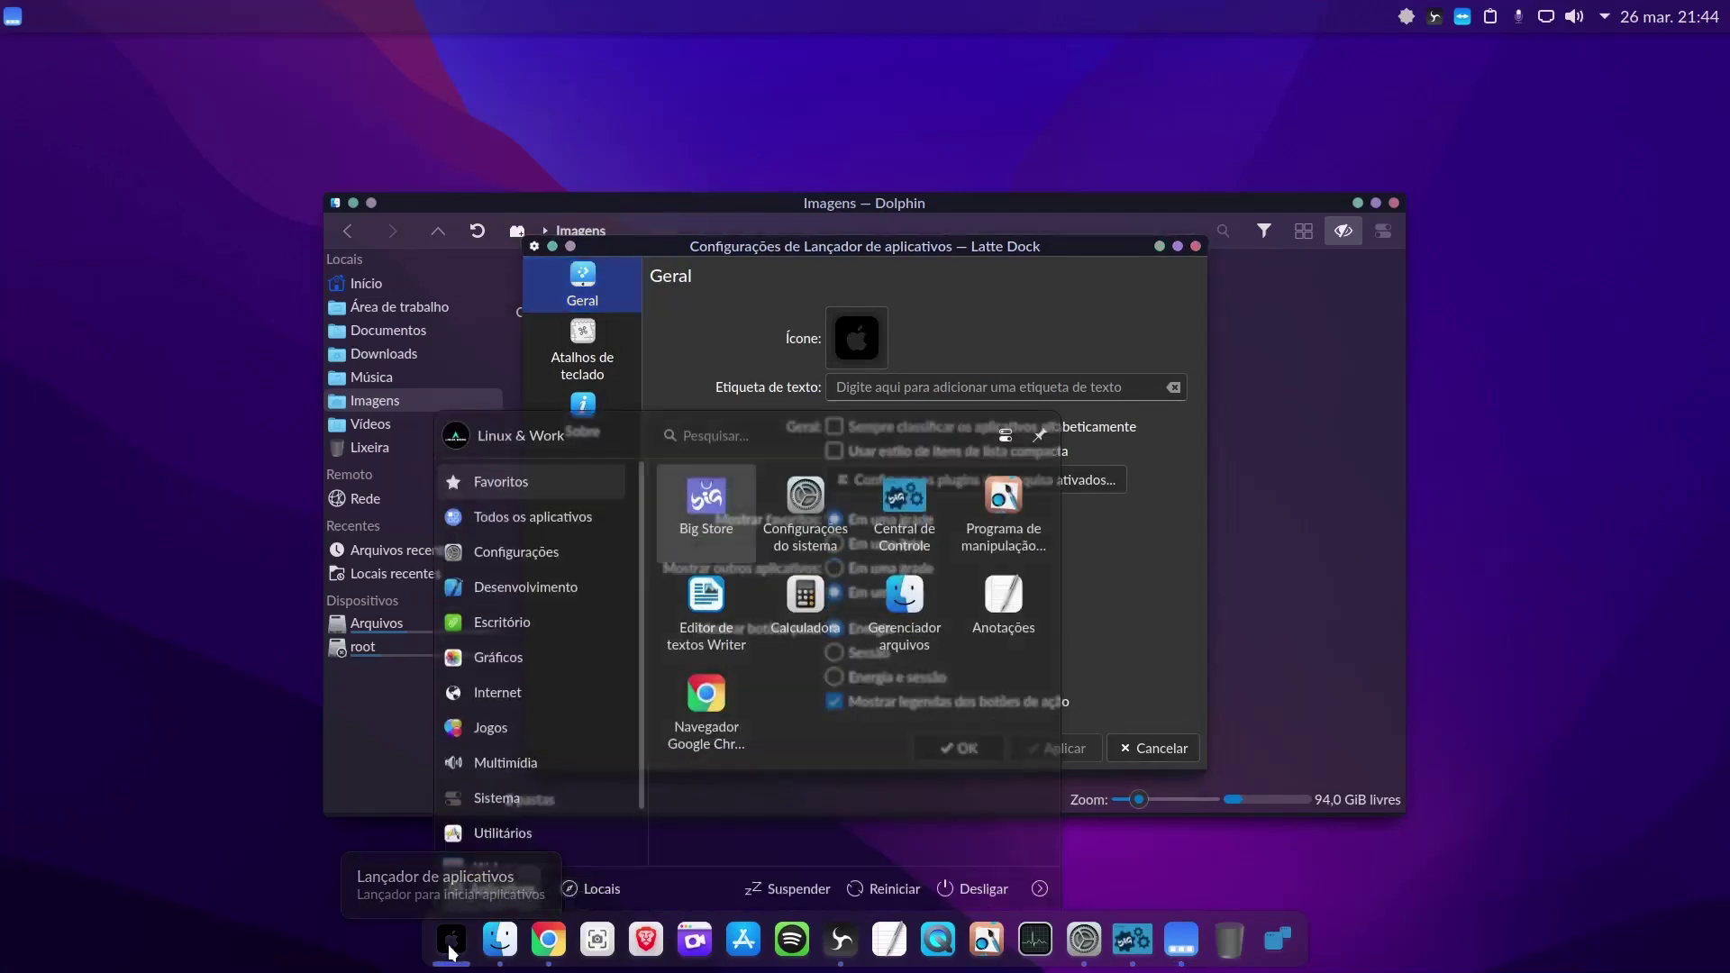
pyautogui.click(452, 942)
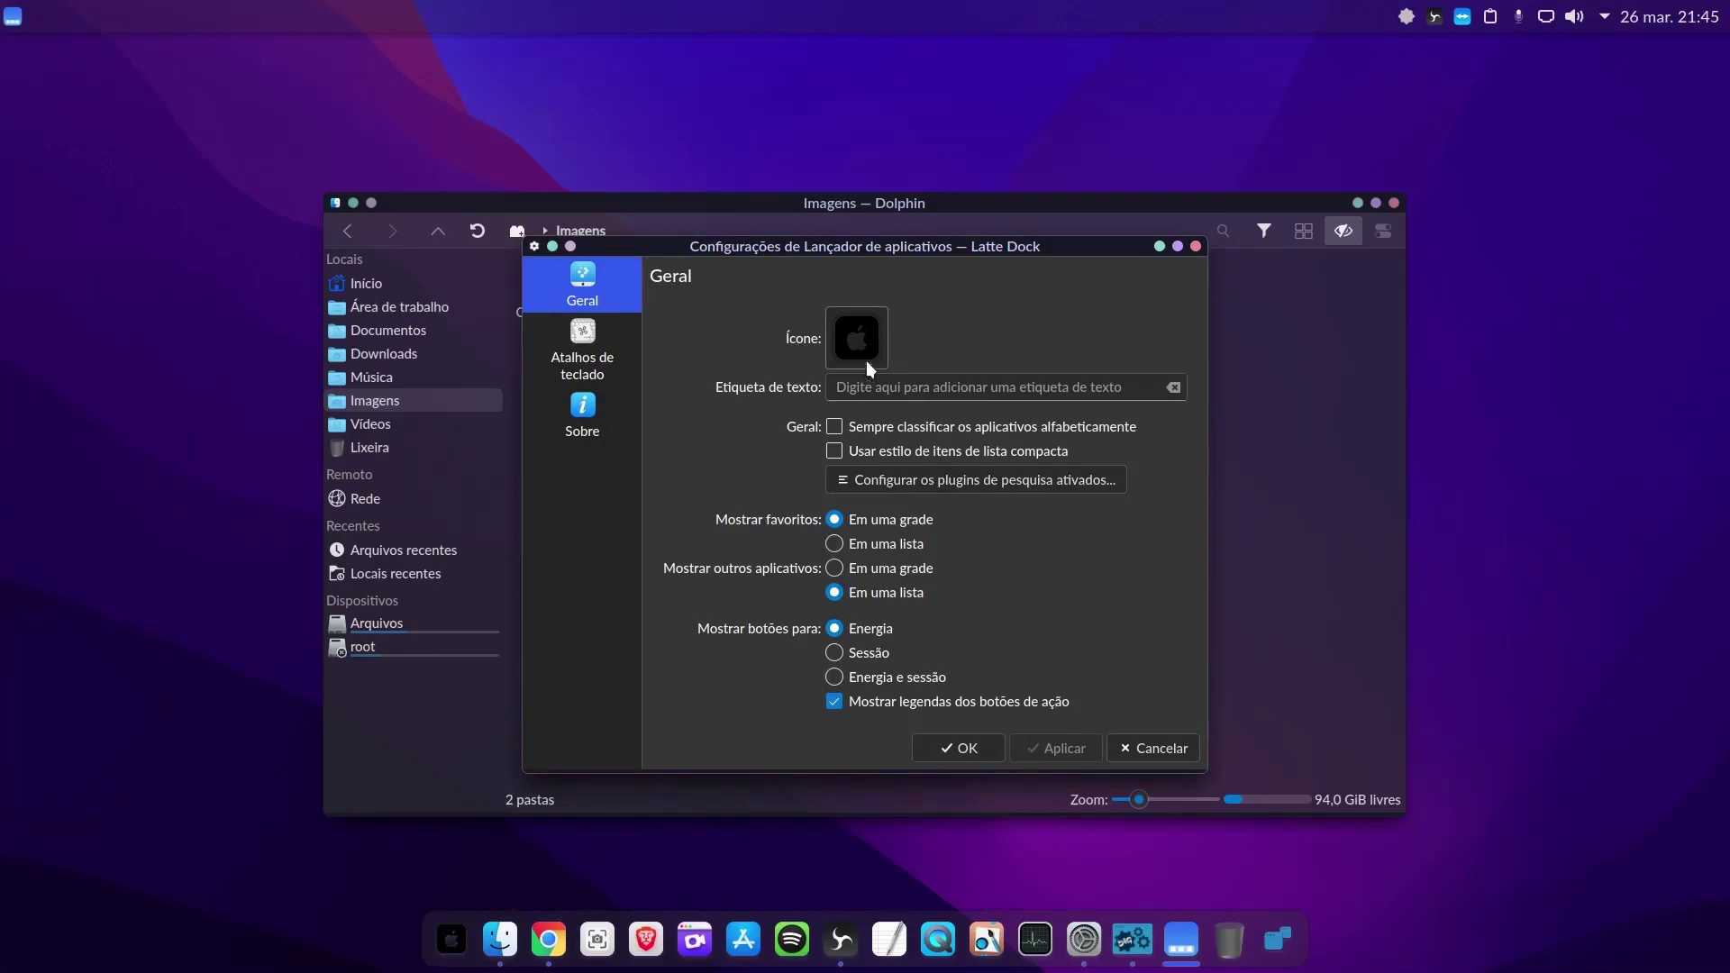
pyautogui.click(450, 955)
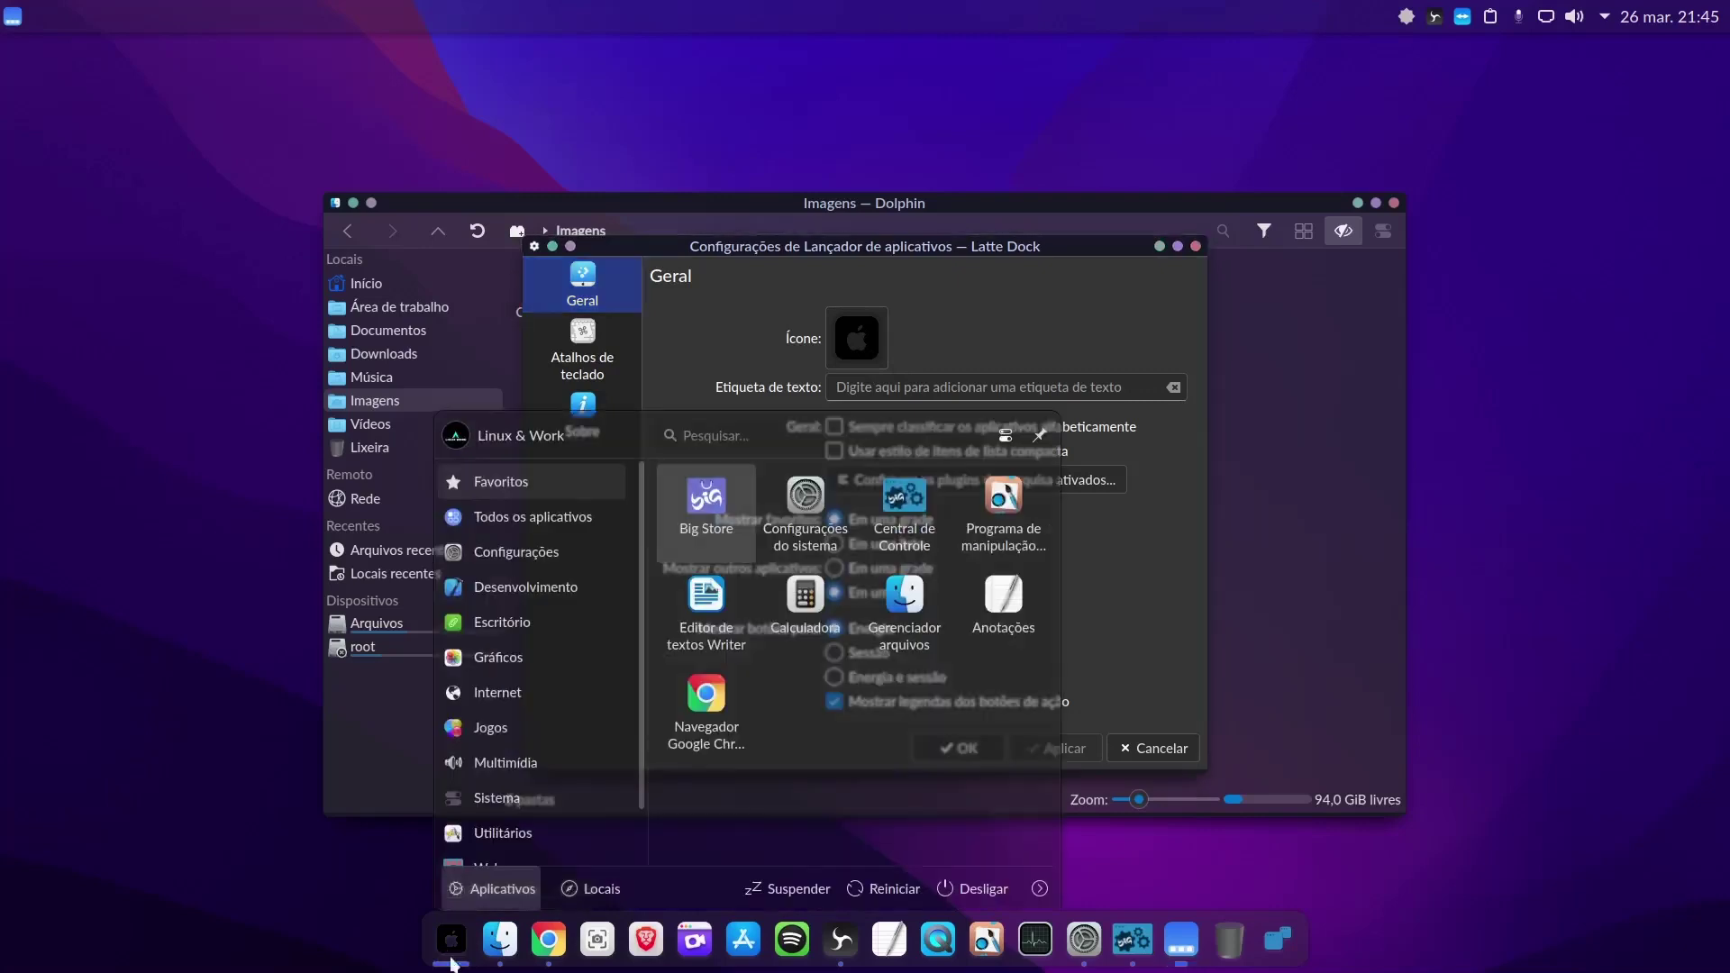
pyautogui.click(451, 956)
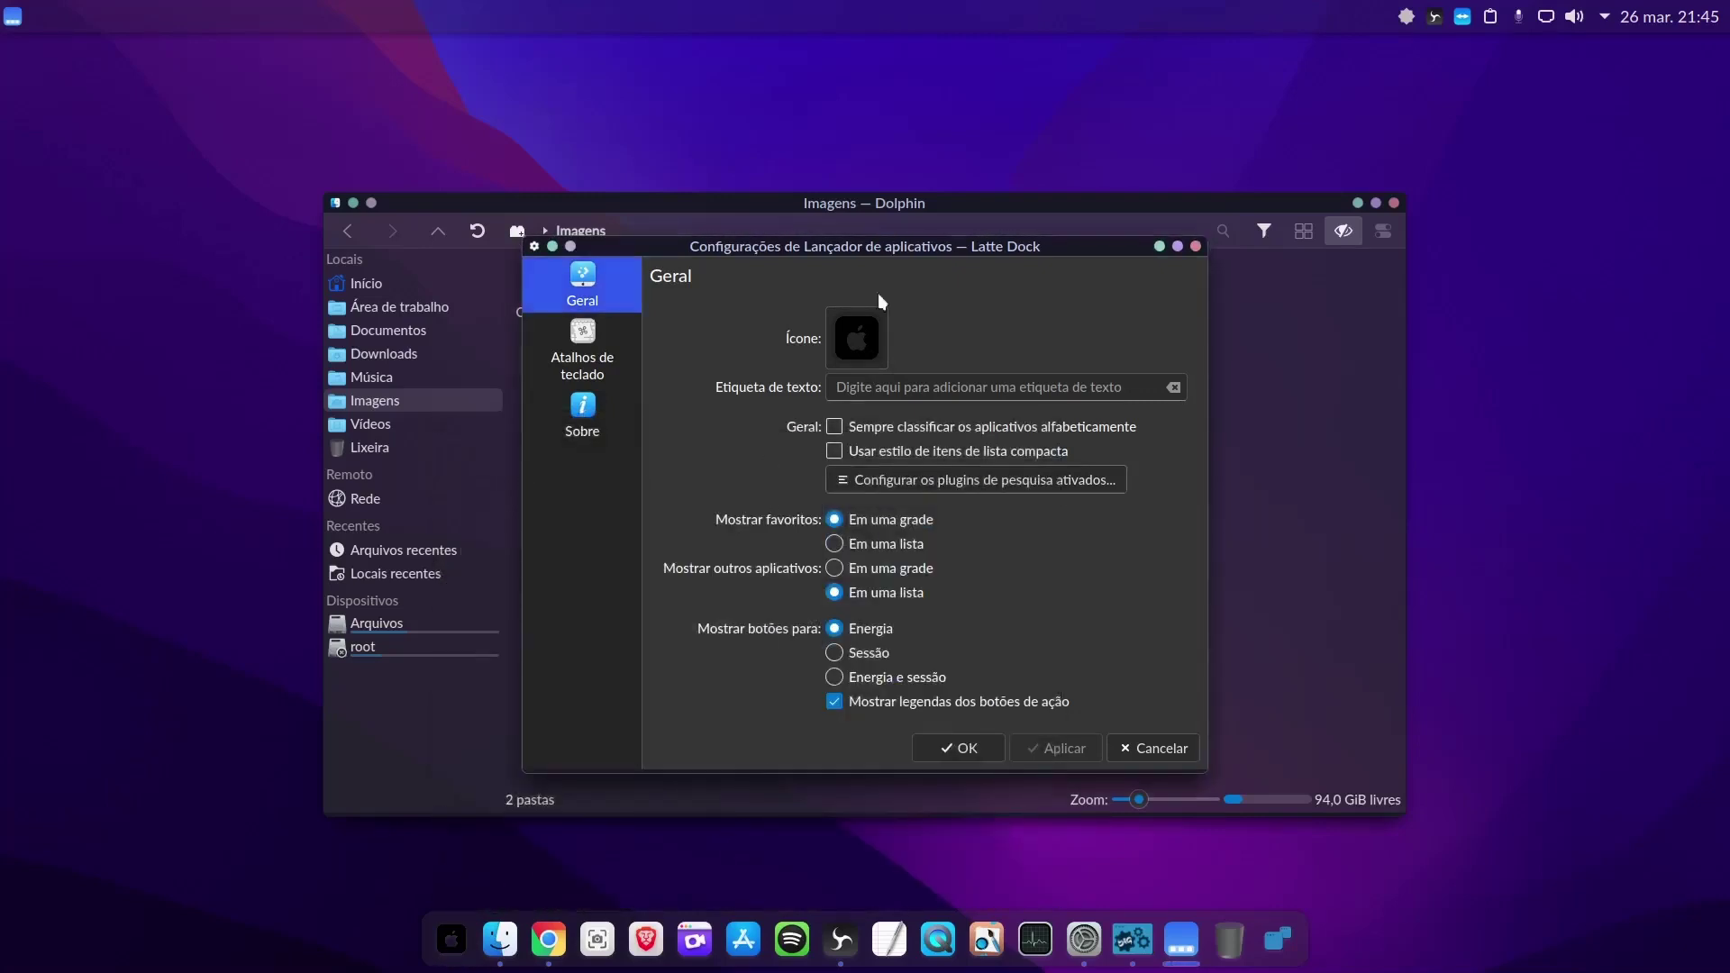
# Set the application launcher's icon back to brushed-metal-apple-mac-icon-29.png, accept the settings, and close the Dolphin window
pyautogui.click(861, 341)
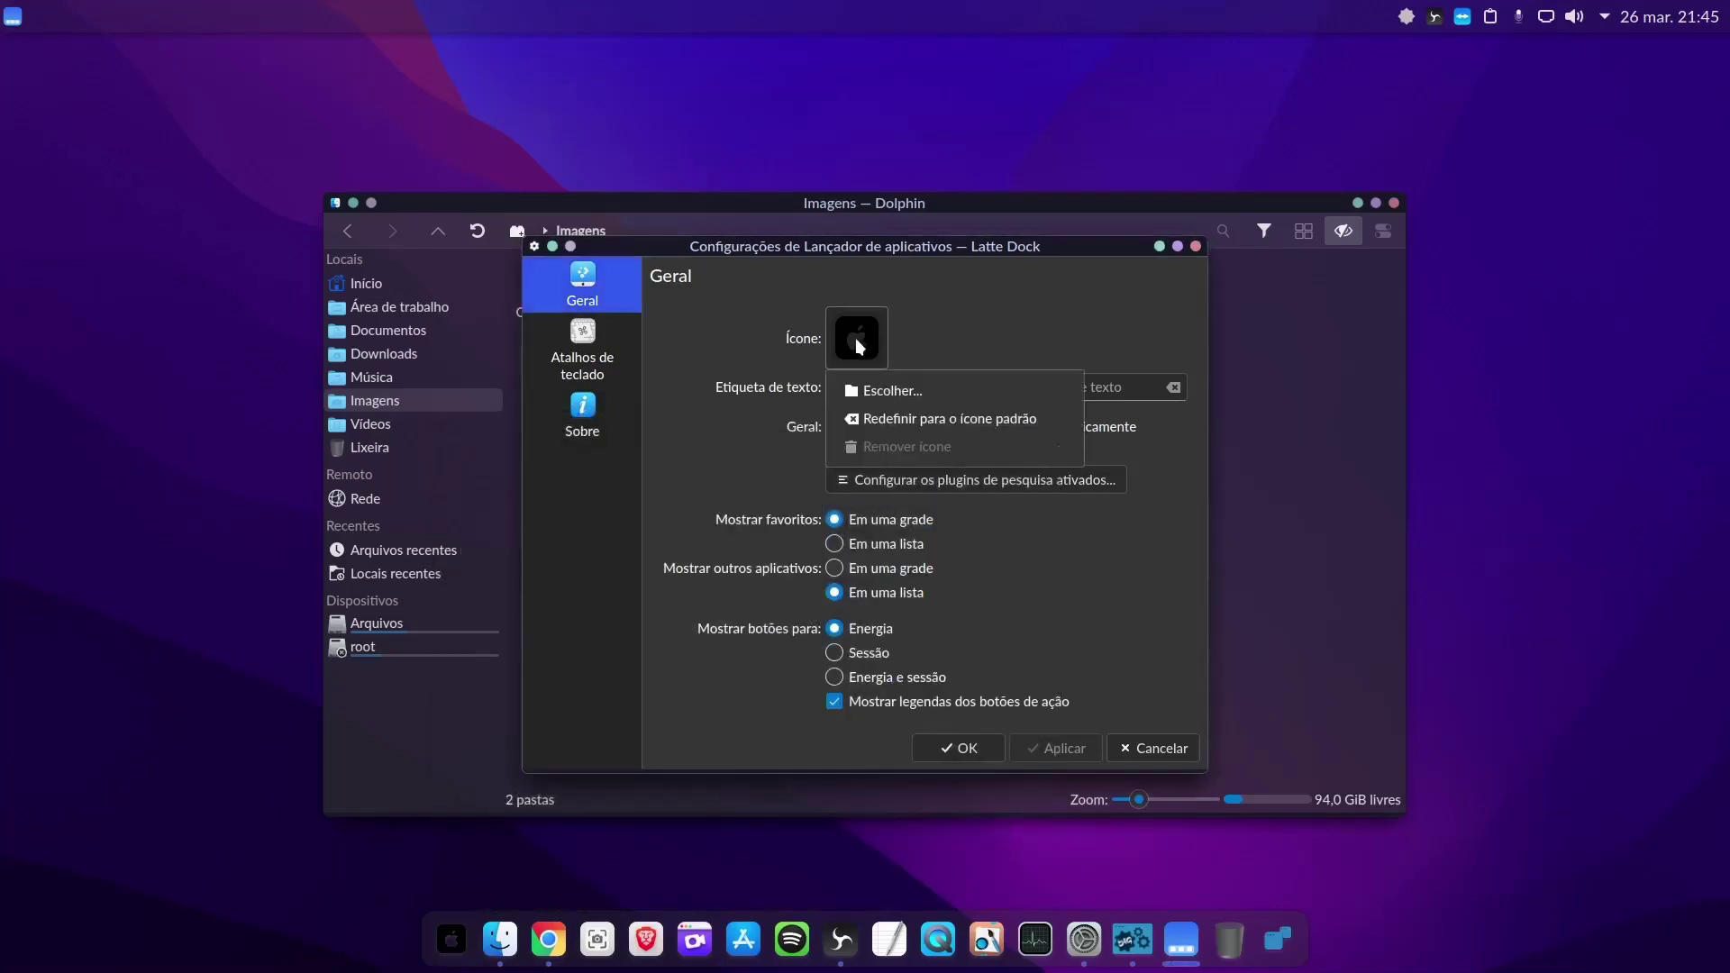
pyautogui.click(872, 390)
pyautogui.click(660, 671)
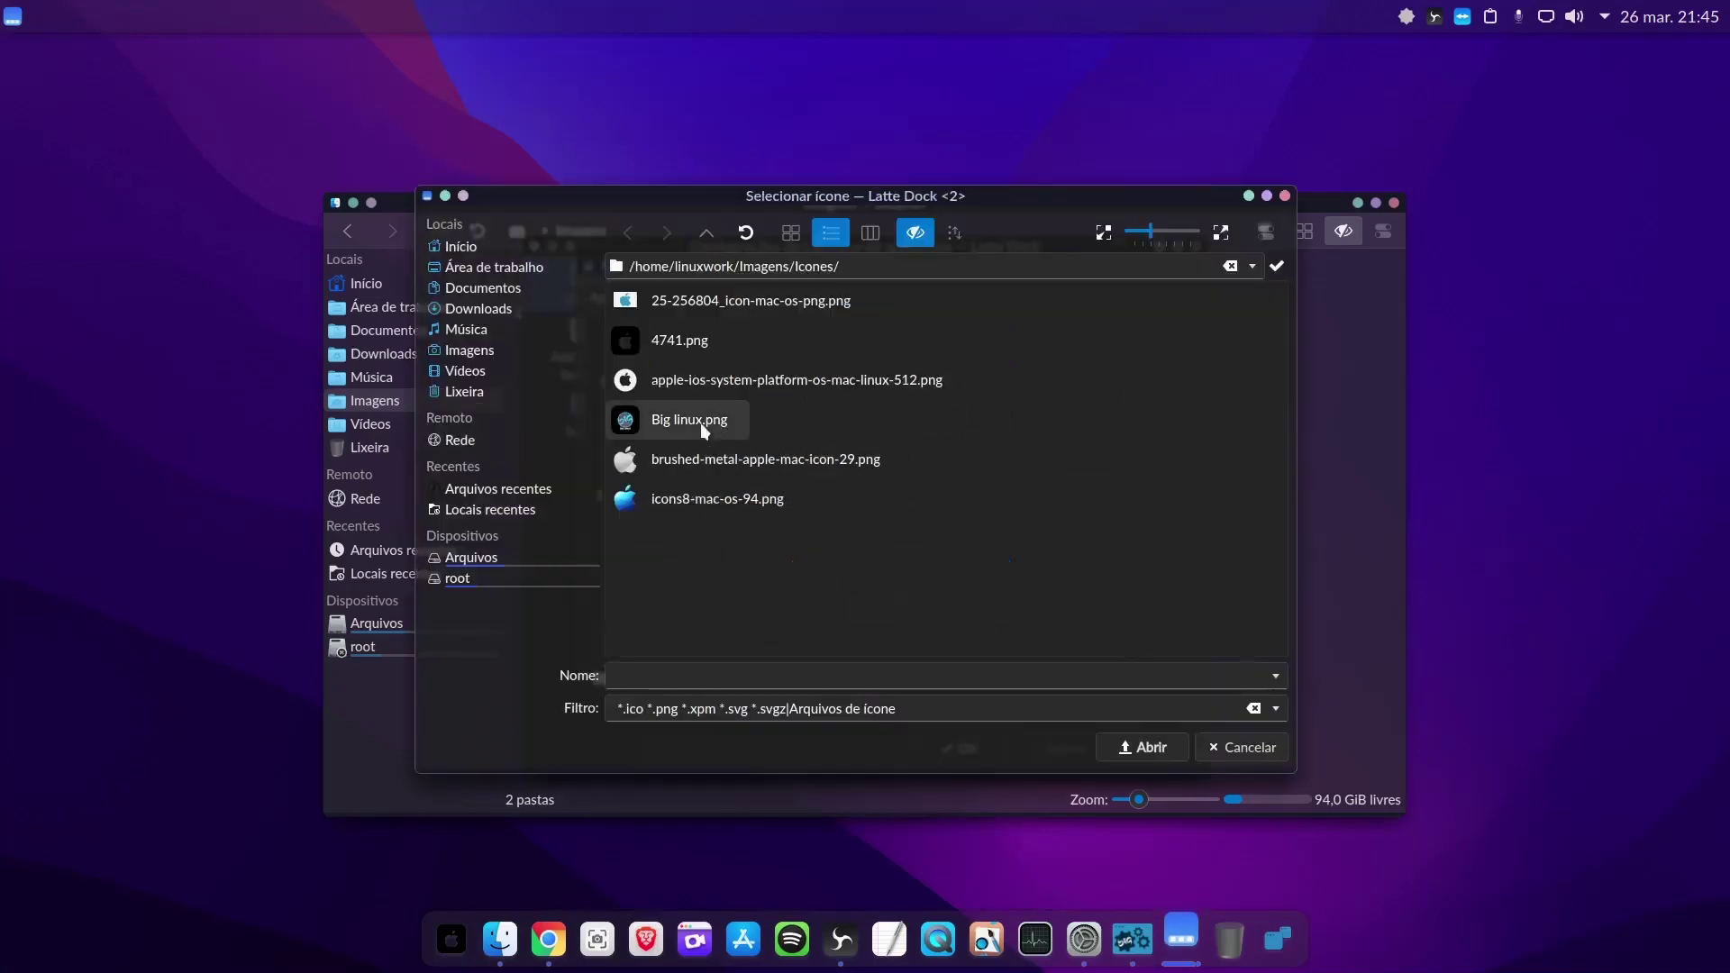
pyautogui.click(689, 458)
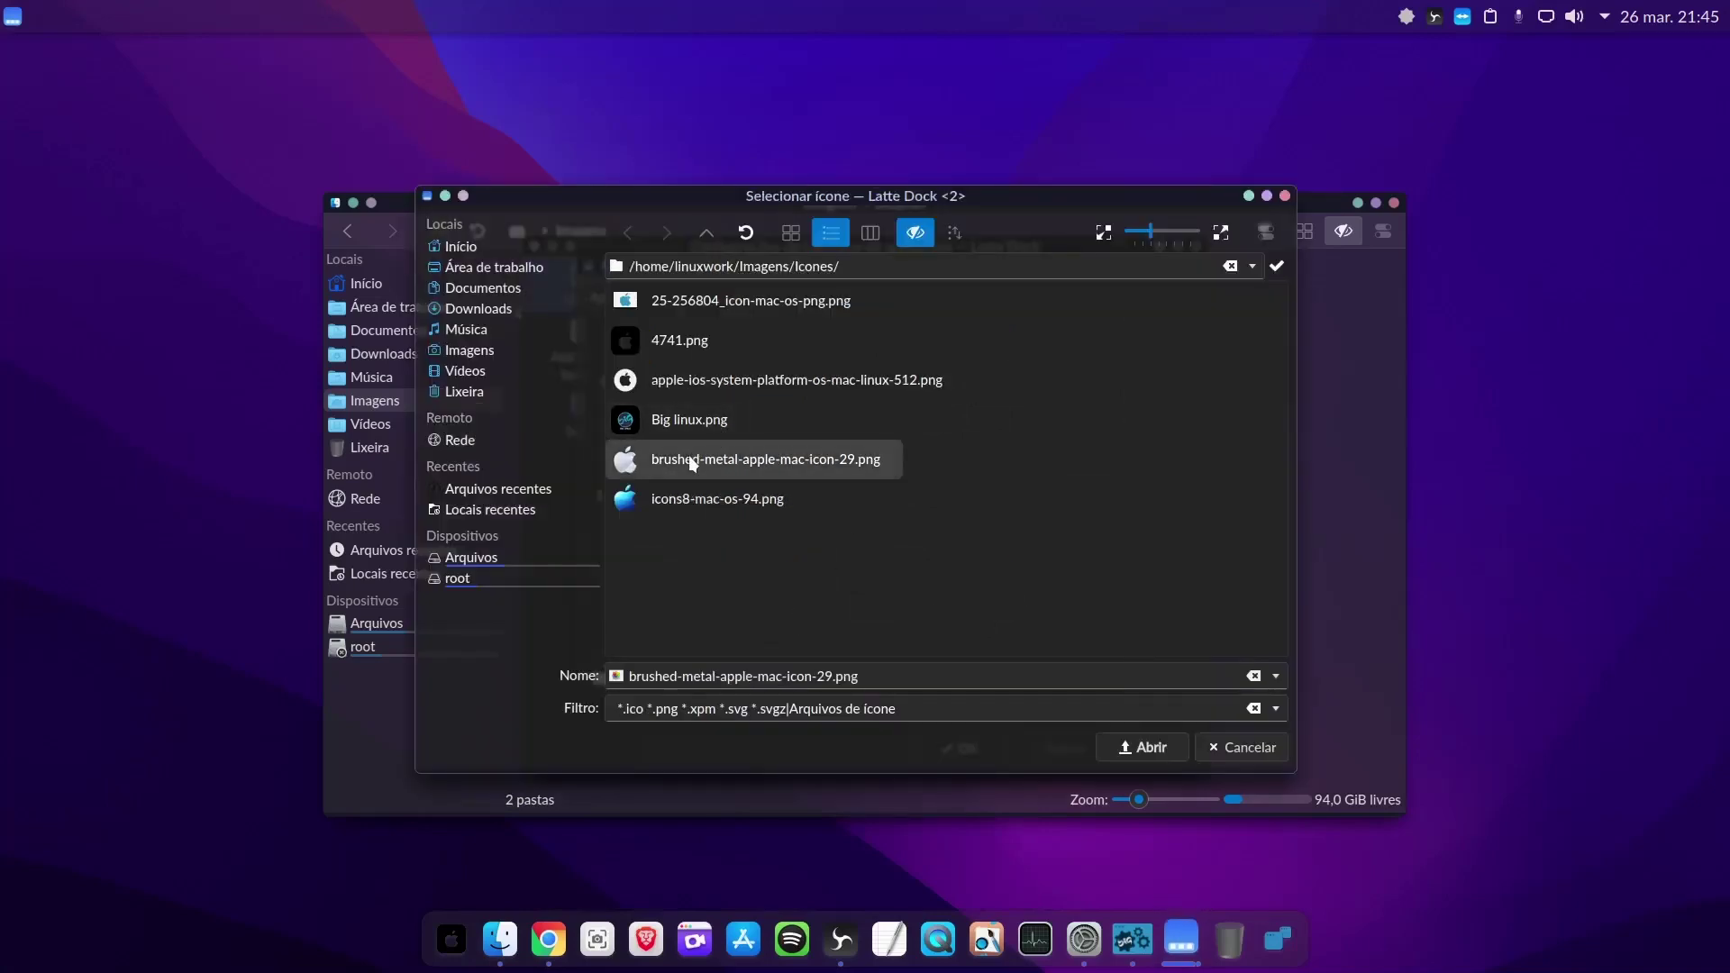
pyautogui.click(1139, 752)
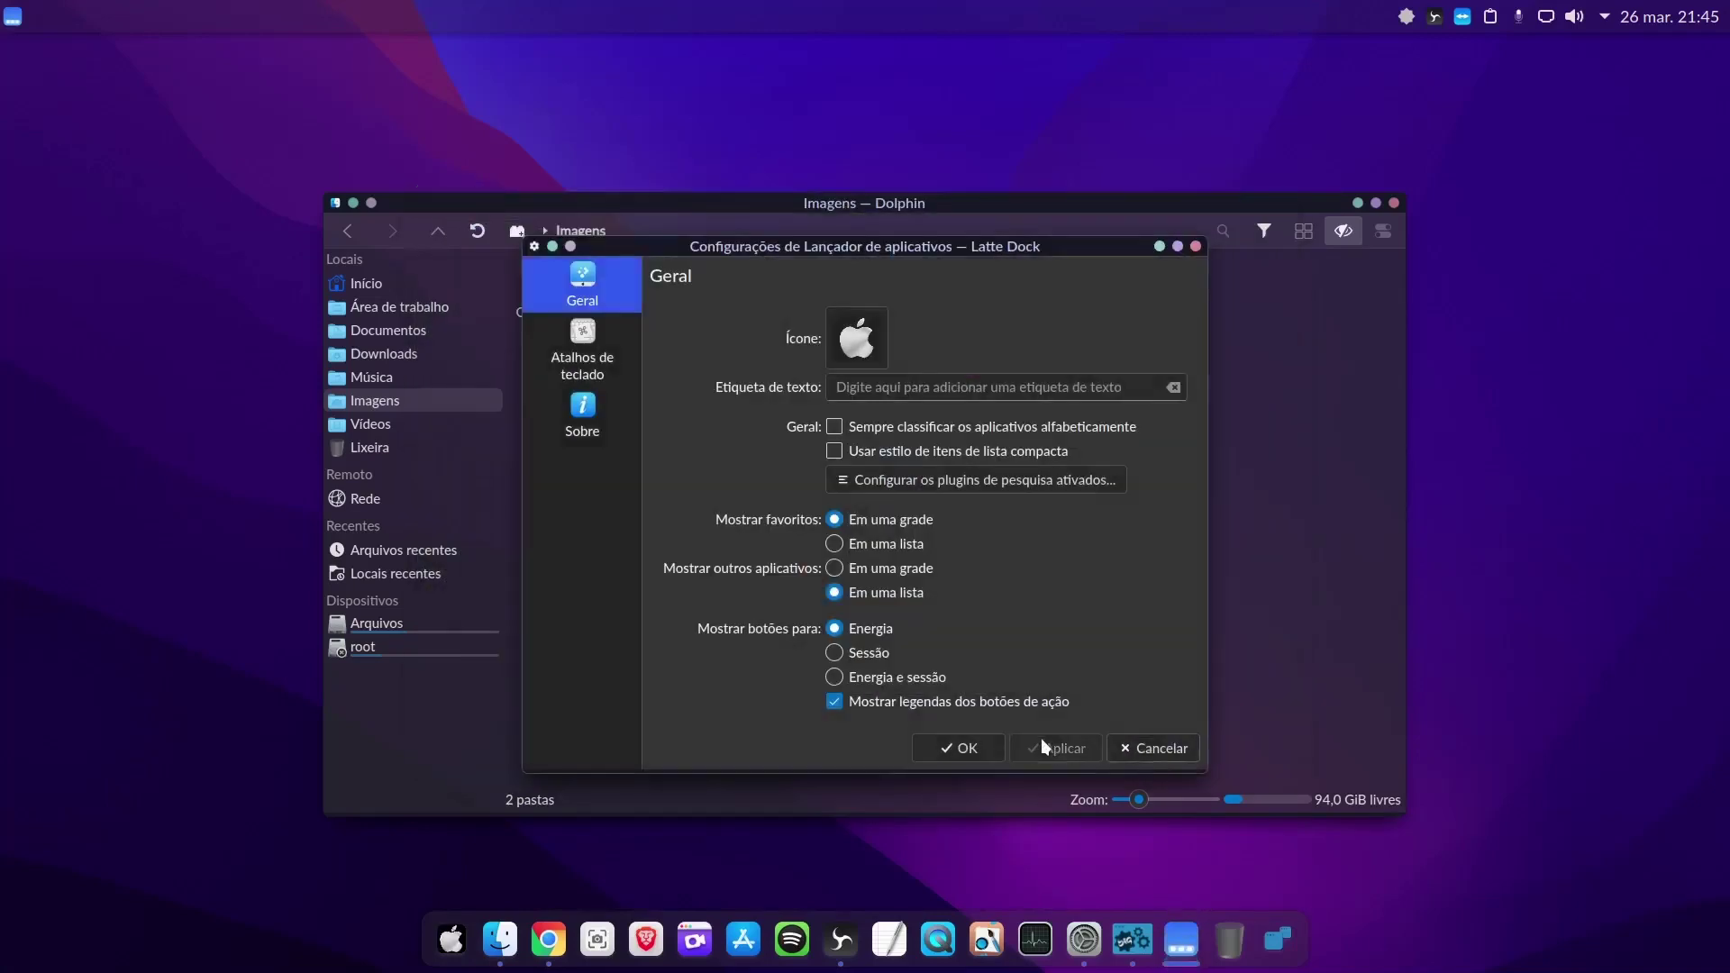
pyautogui.click(942, 751)
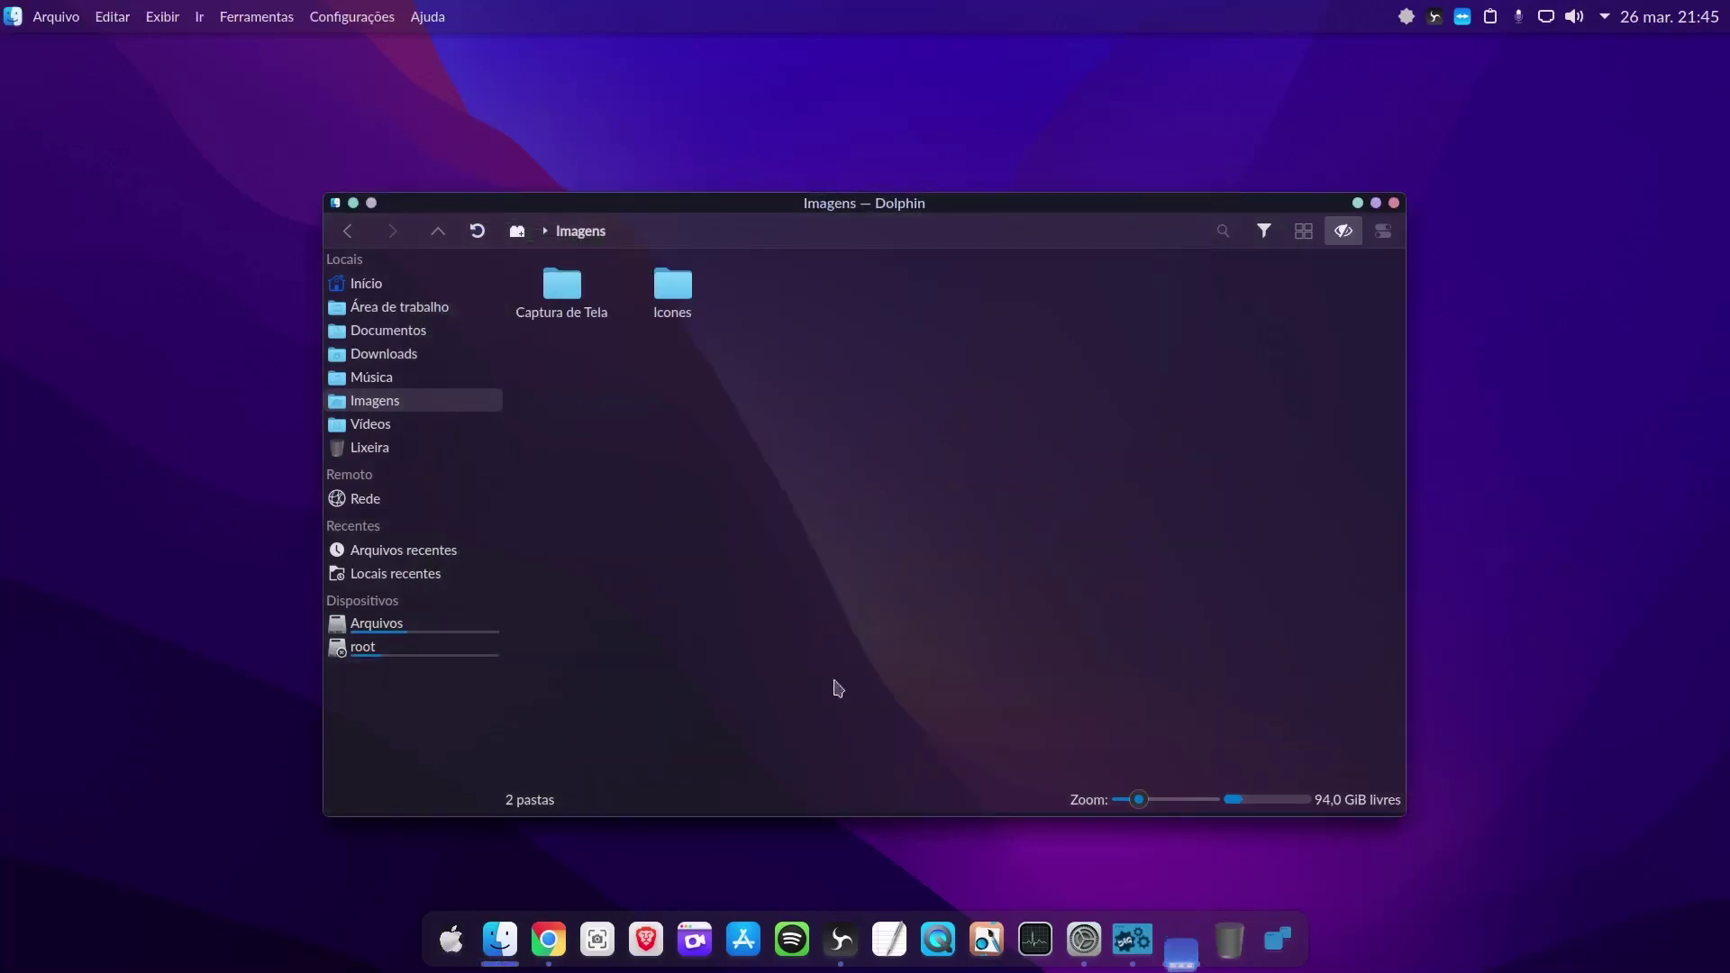
pyautogui.click(1394, 203)
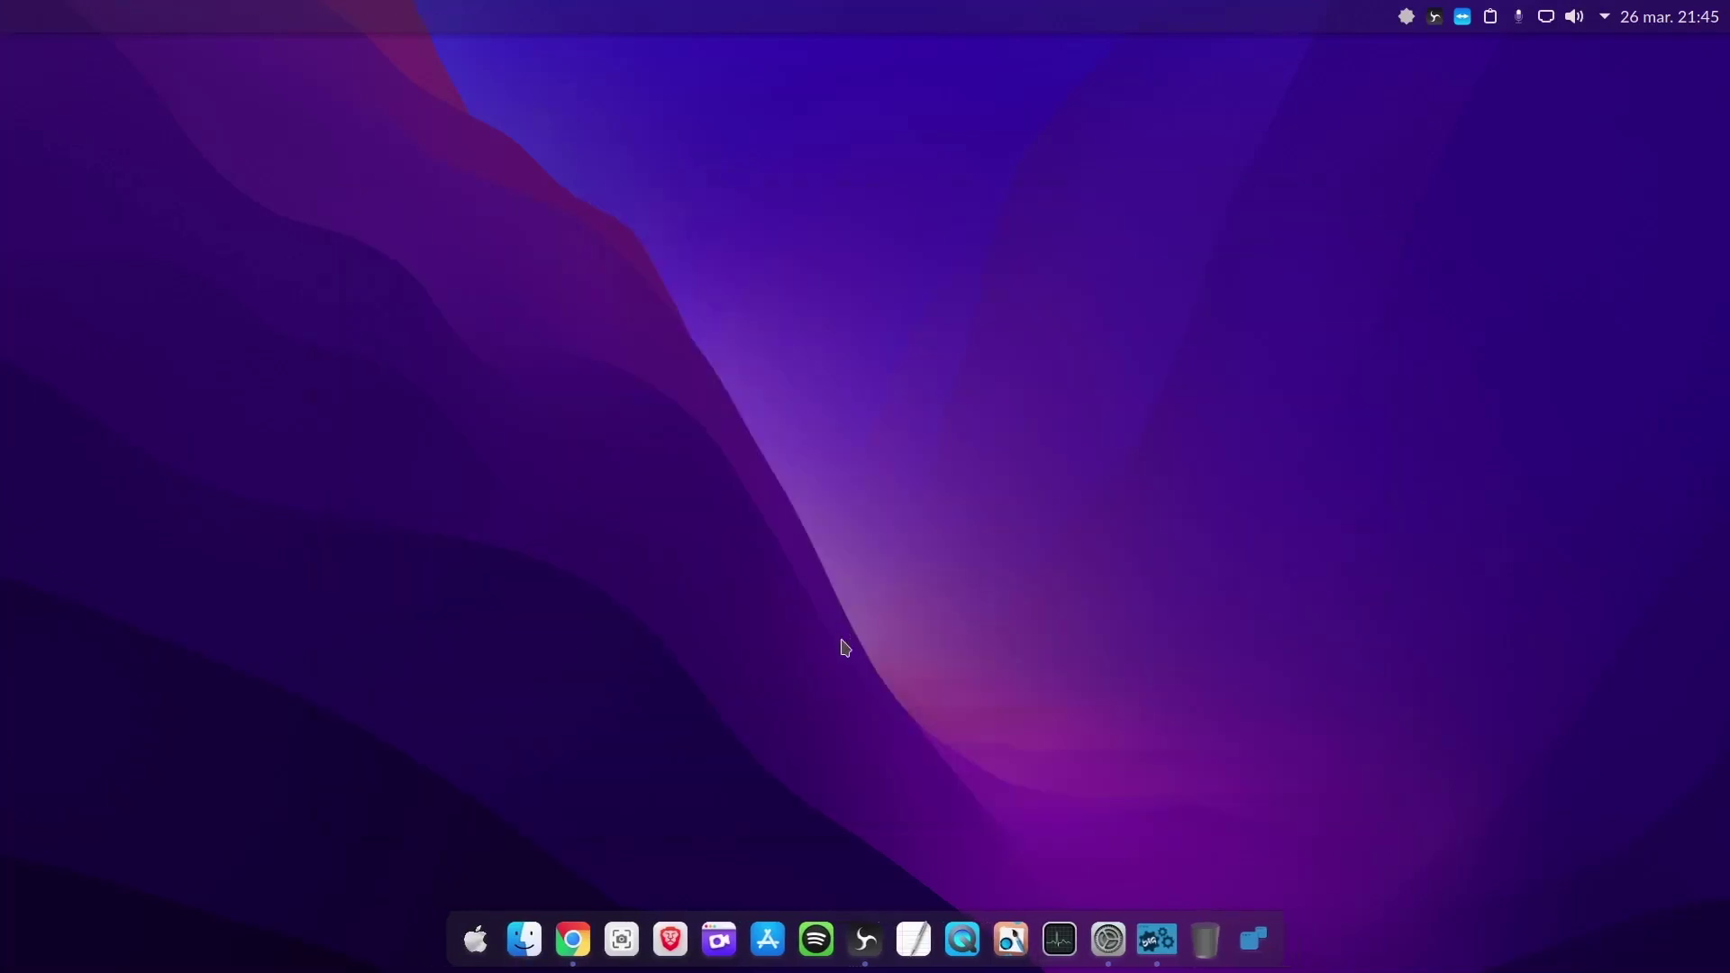
# Check the volume controls and the virtual desktop overview, returning to Área de trabalho 1
pyautogui.click(1575, 20)
pyautogui.click(1162, 410)
pyautogui.click(1255, 939)
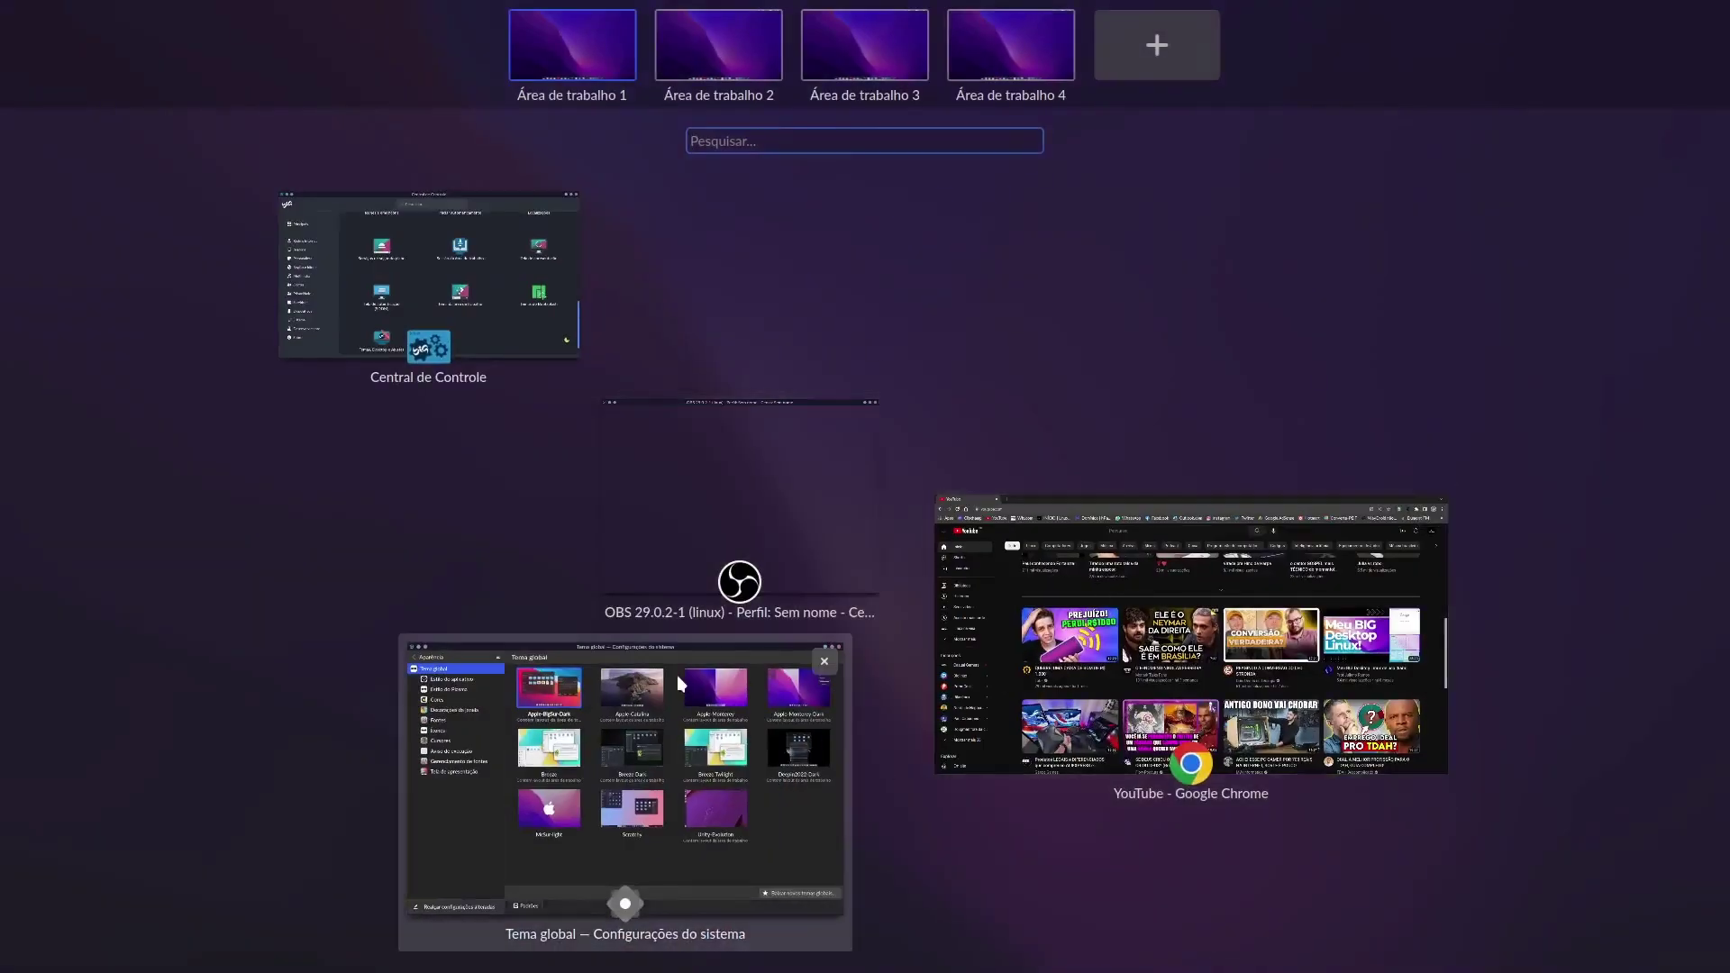
pyautogui.click(569, 79)
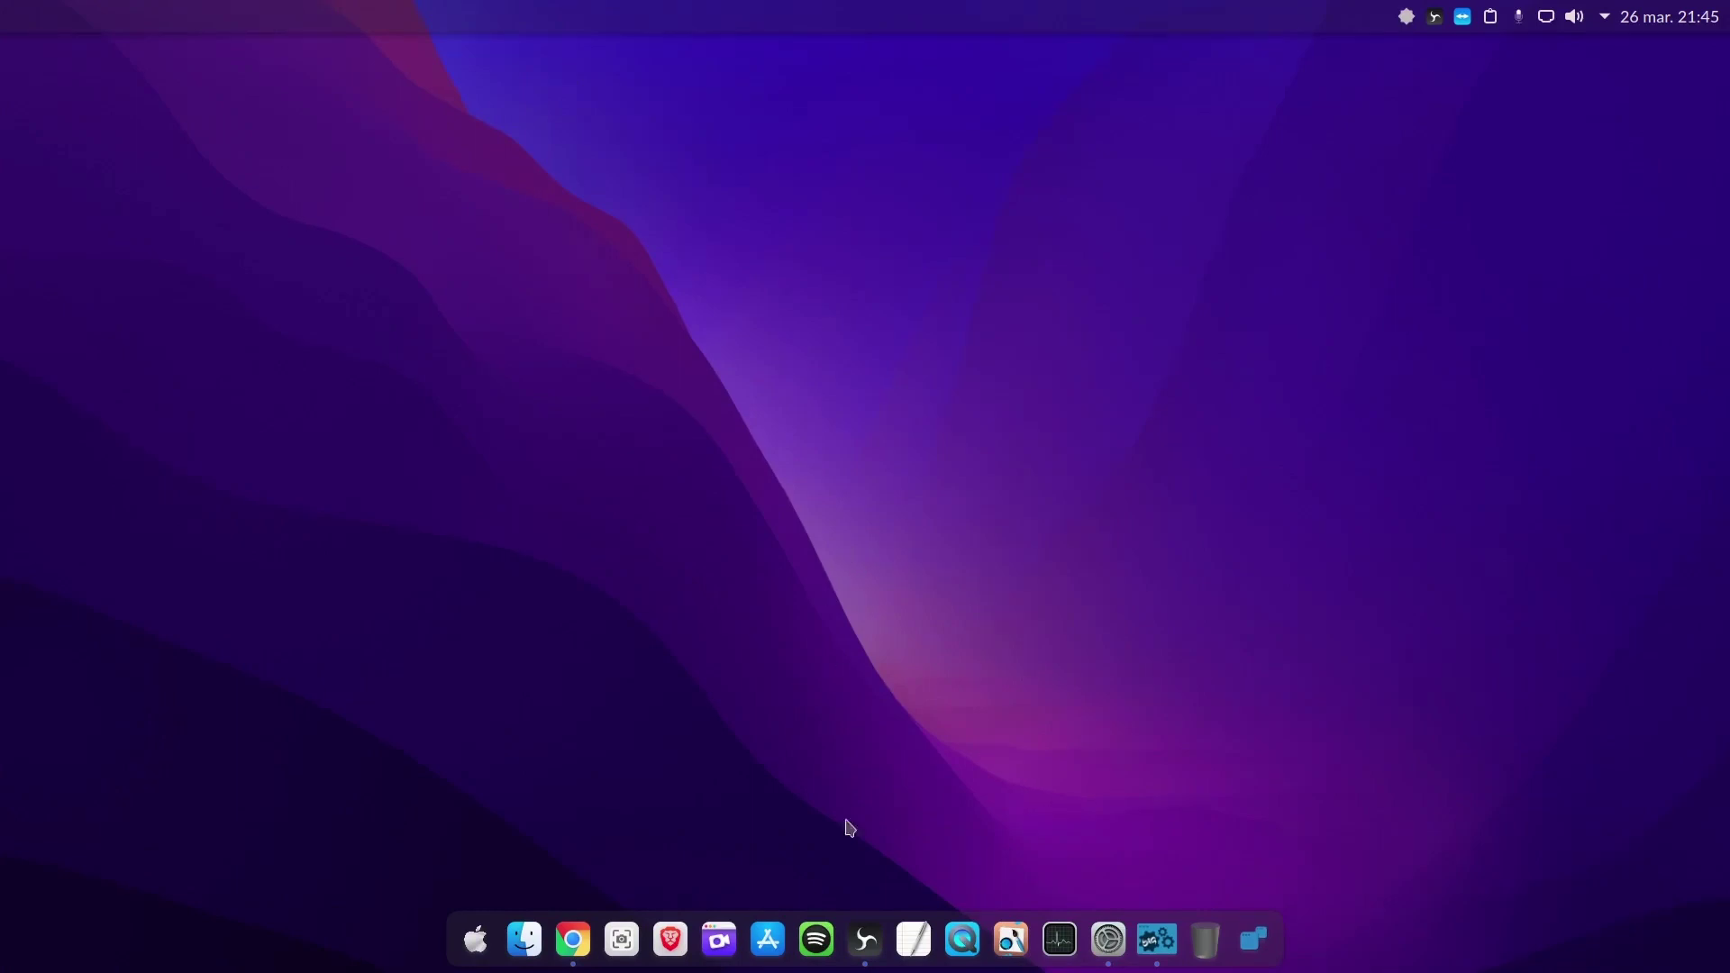
# Browse the application launcher's categories, including Utilitários and Todos os aplicativos, and close the launcher
pyautogui.click(474, 942)
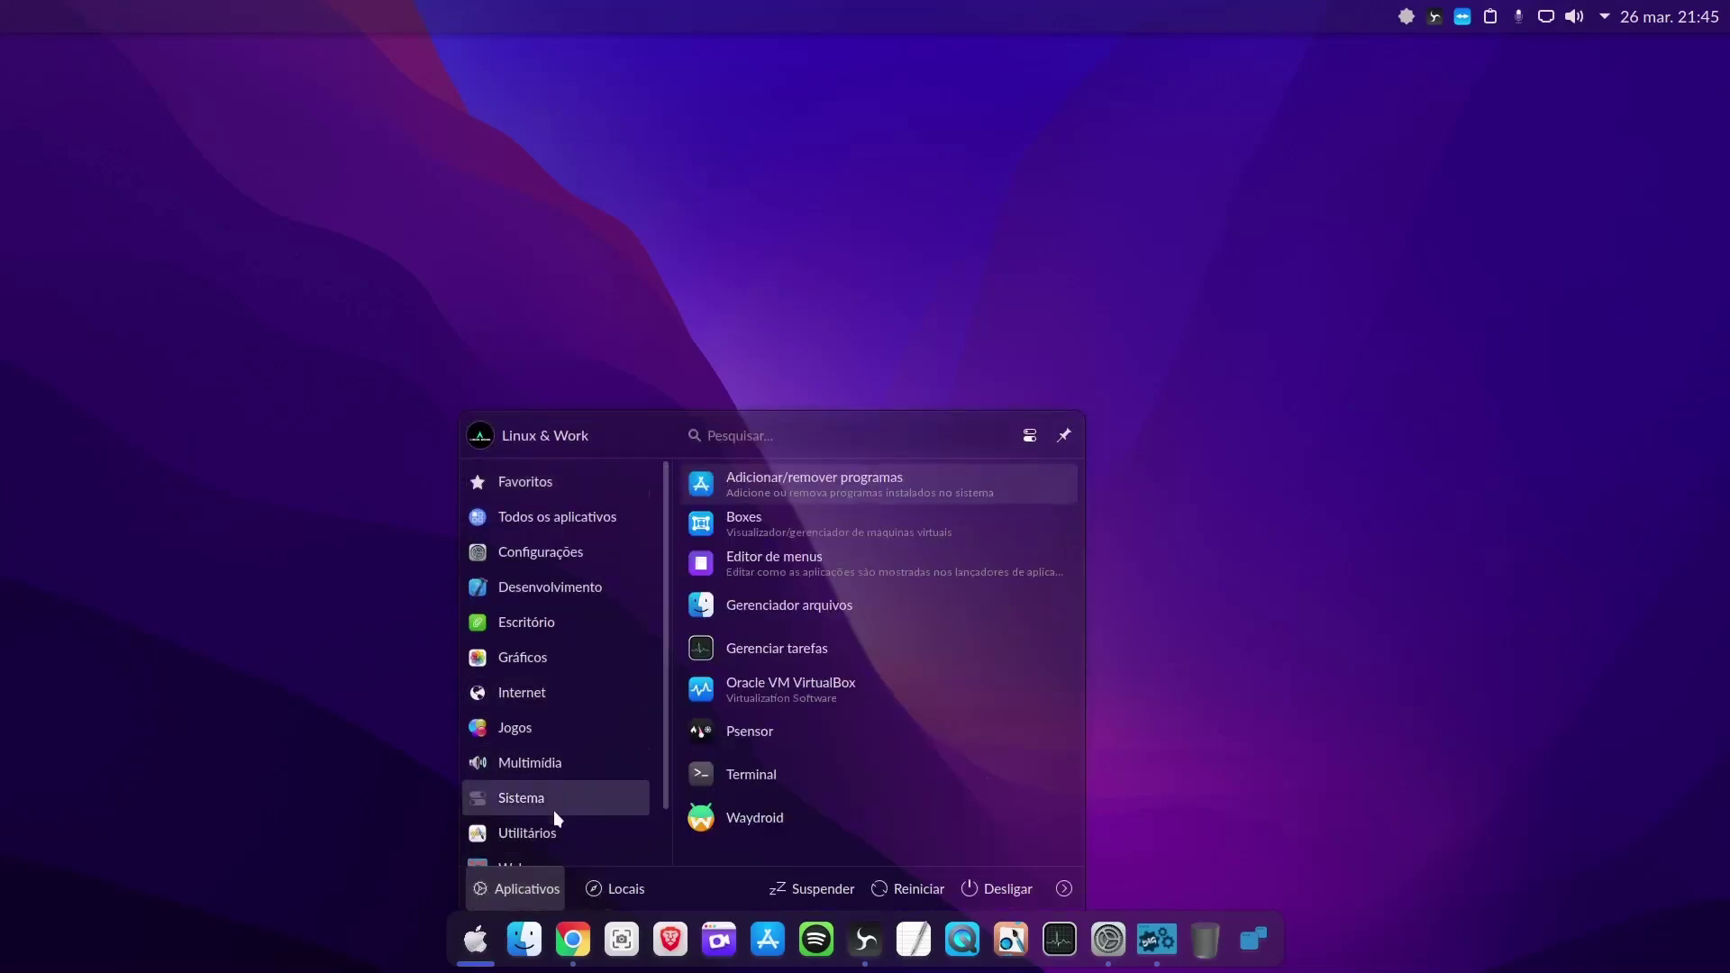
pyautogui.moveTo(561, 836)
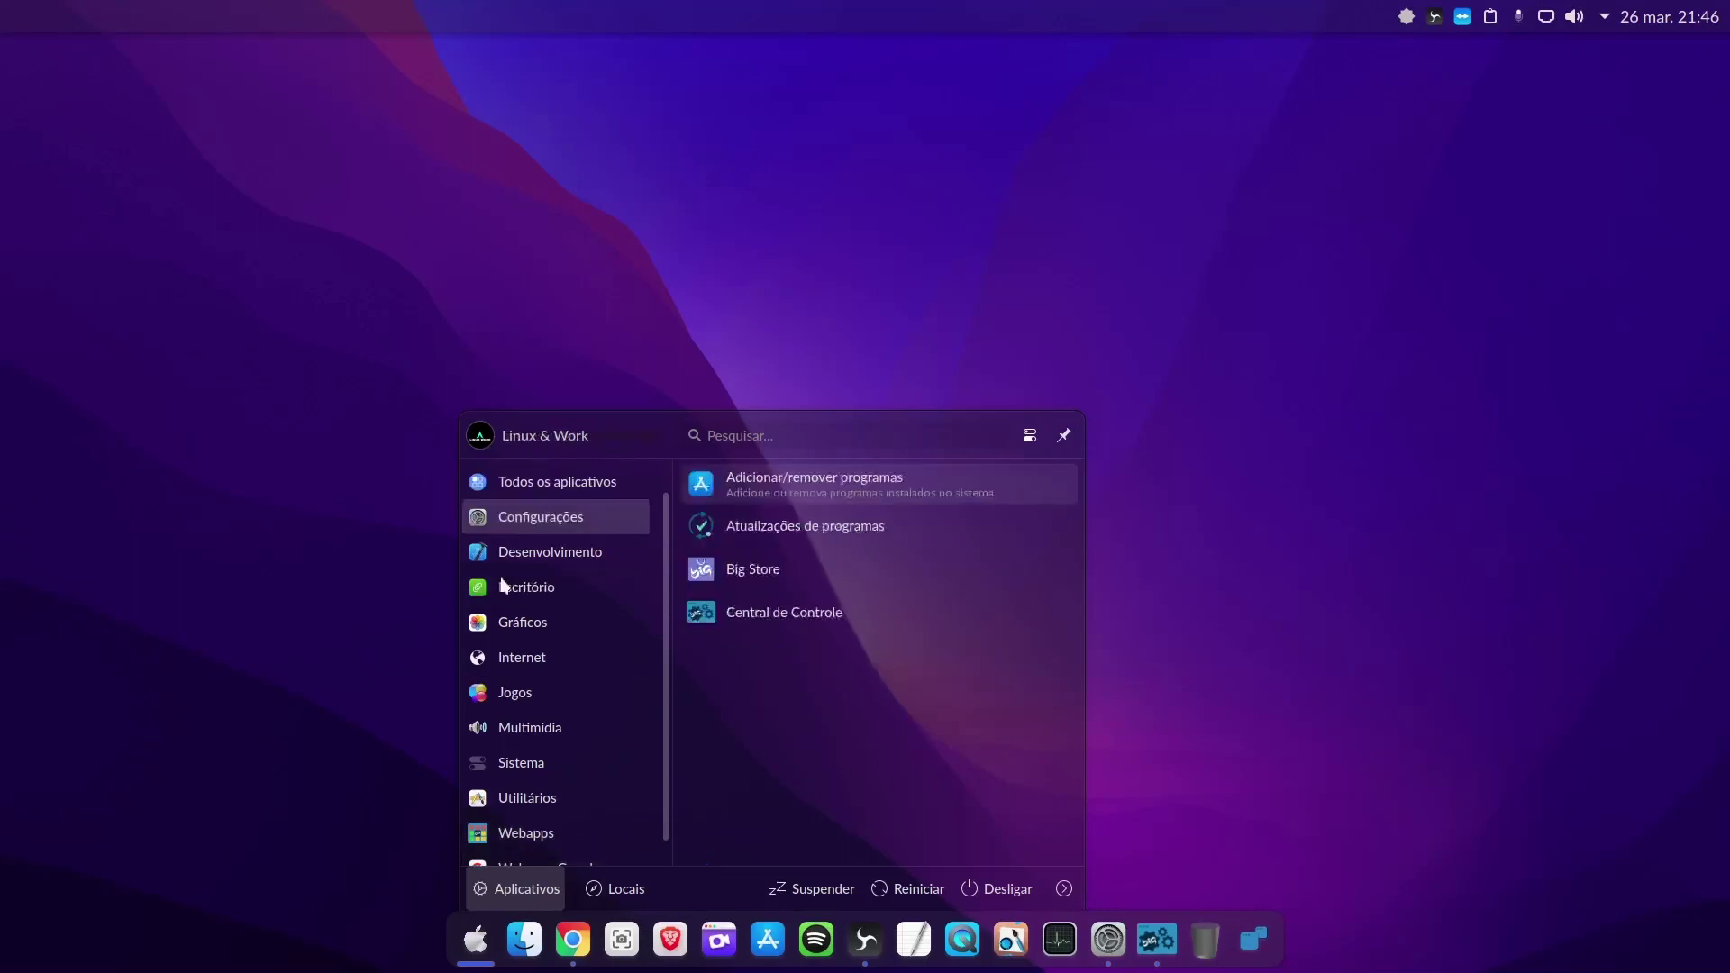
pyautogui.moveTo(540, 481)
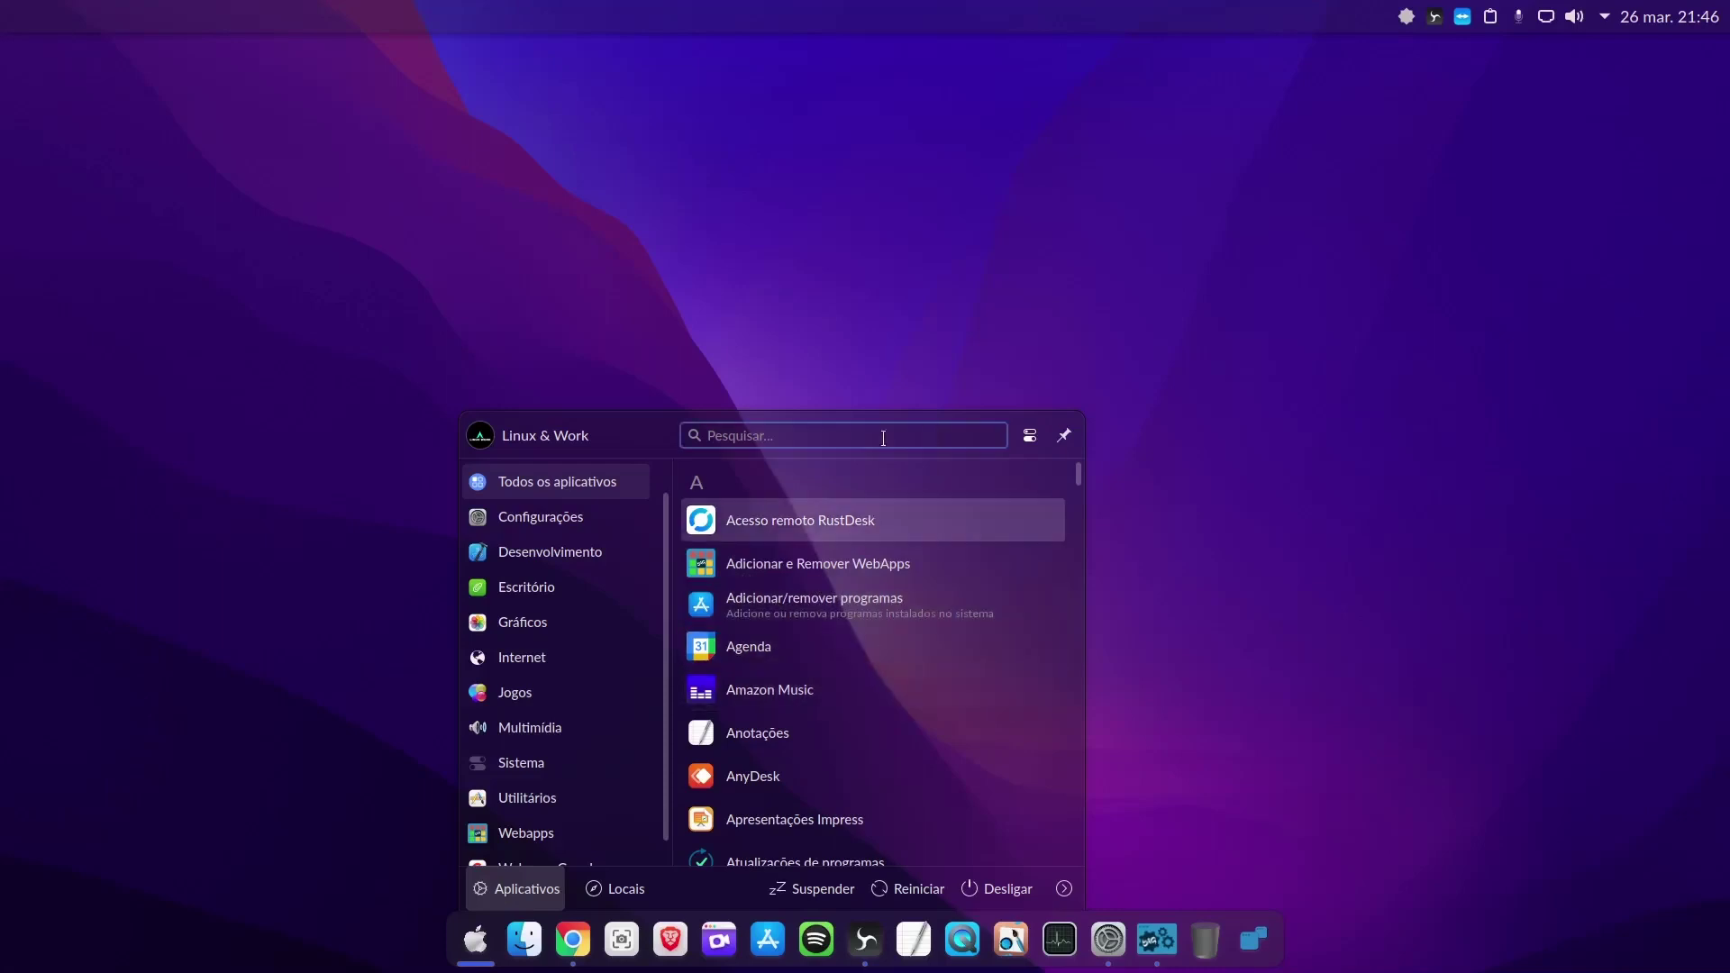
pyautogui.click(845, 350)
pyautogui.click(475, 939)
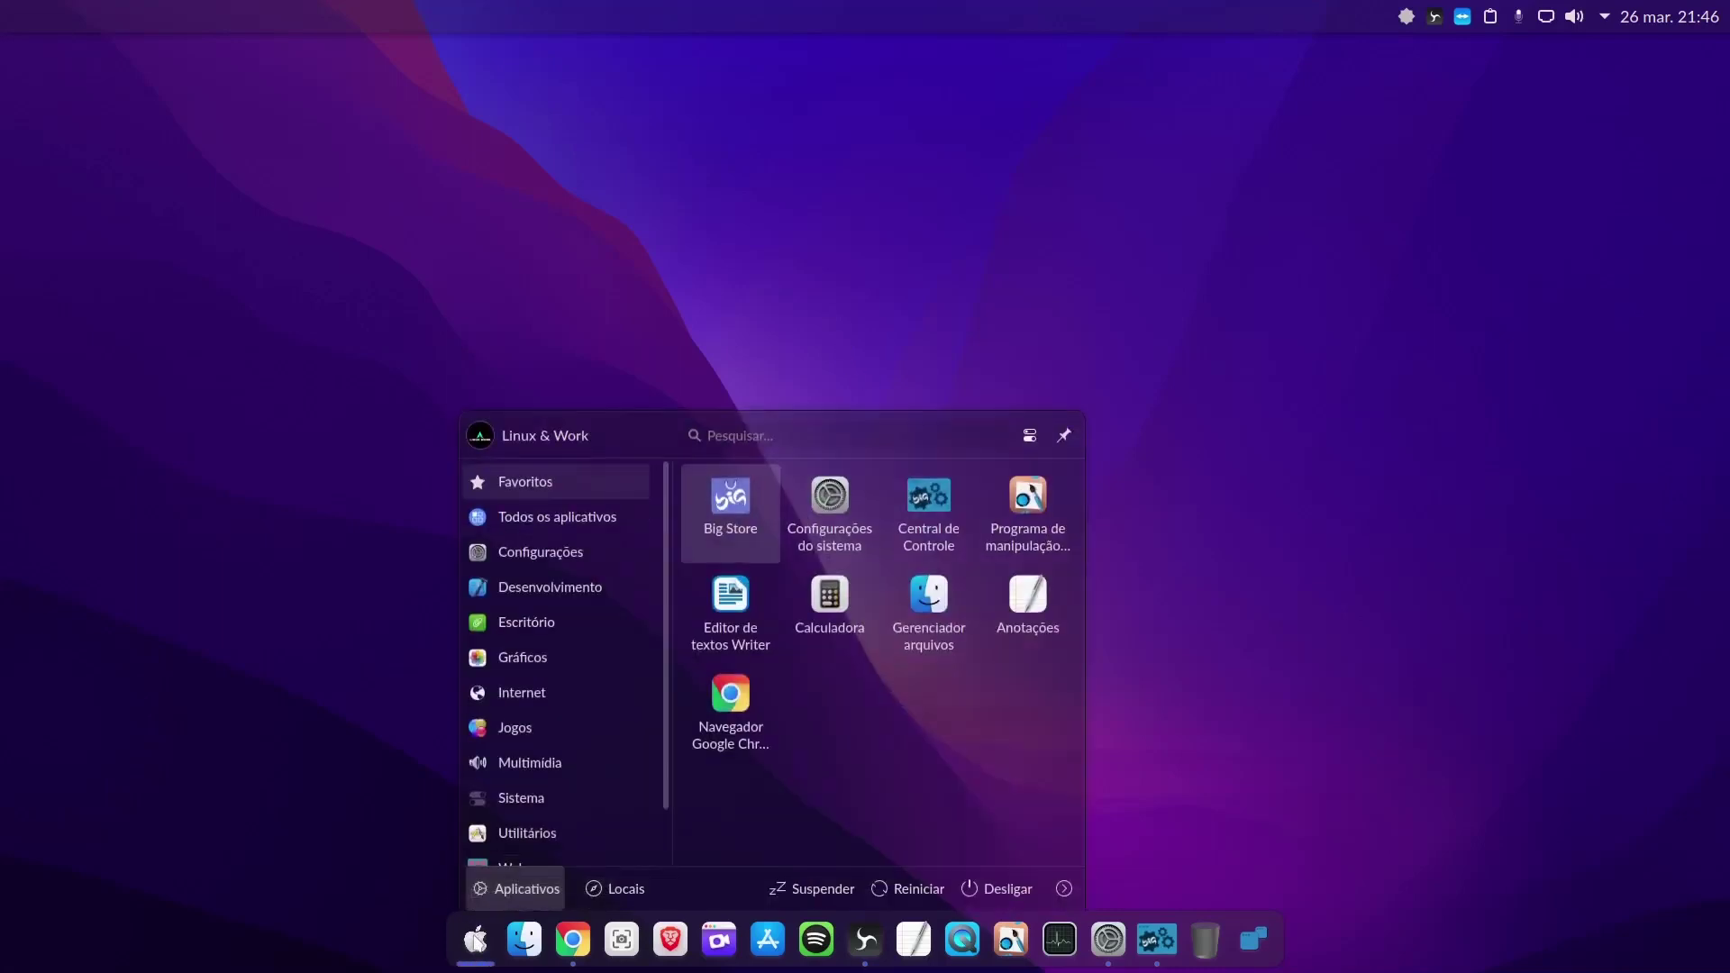
pyautogui.click(793, 402)
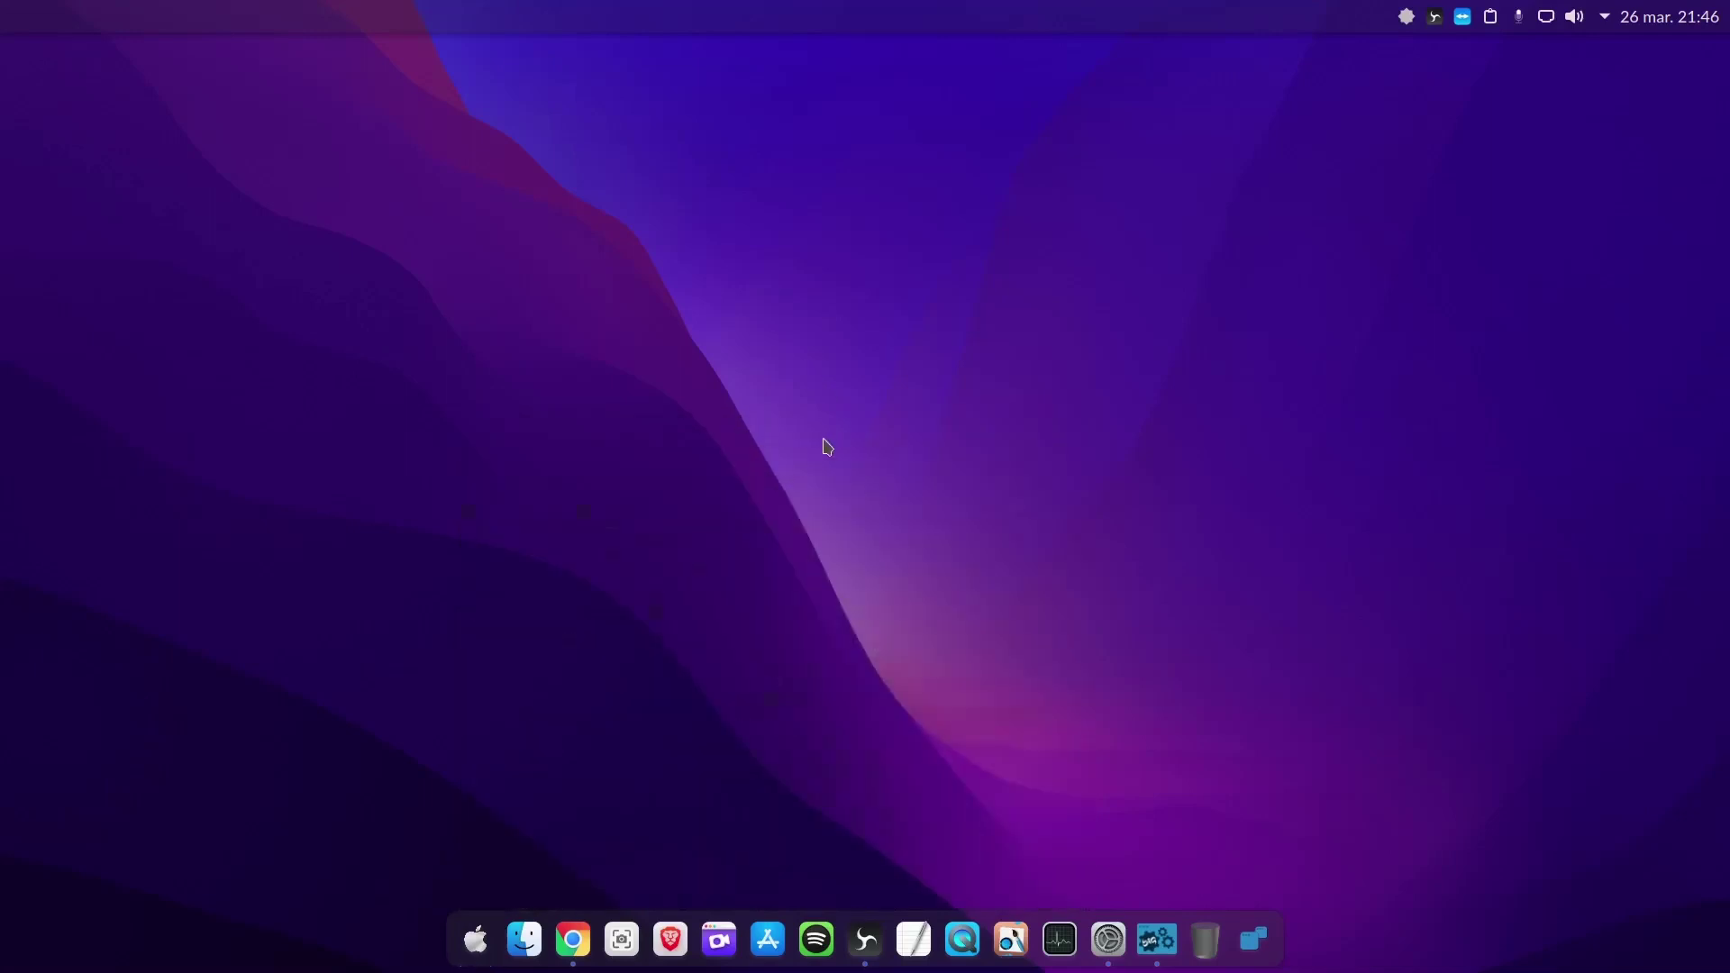
# Search for "w" in the desktop search, launch Waydroid, authenticate with the account password, and close its window
pyautogui.hotkey('alt', 'space')
pyautogui.write('w')
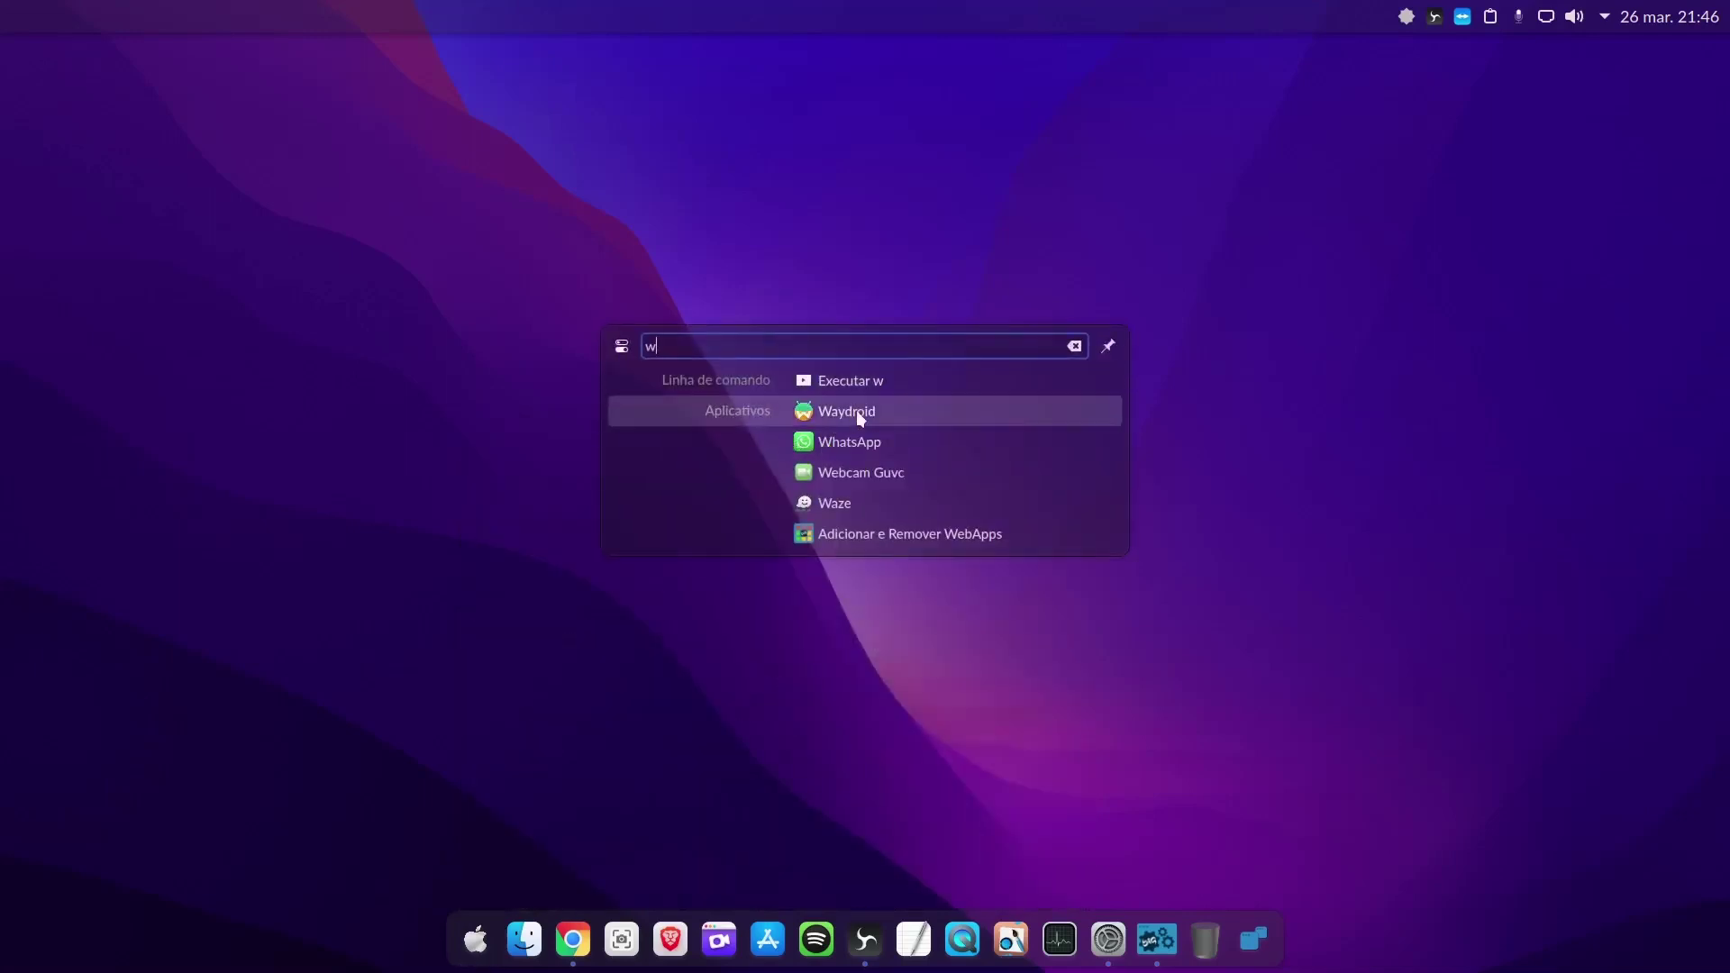
pyautogui.click(860, 417)
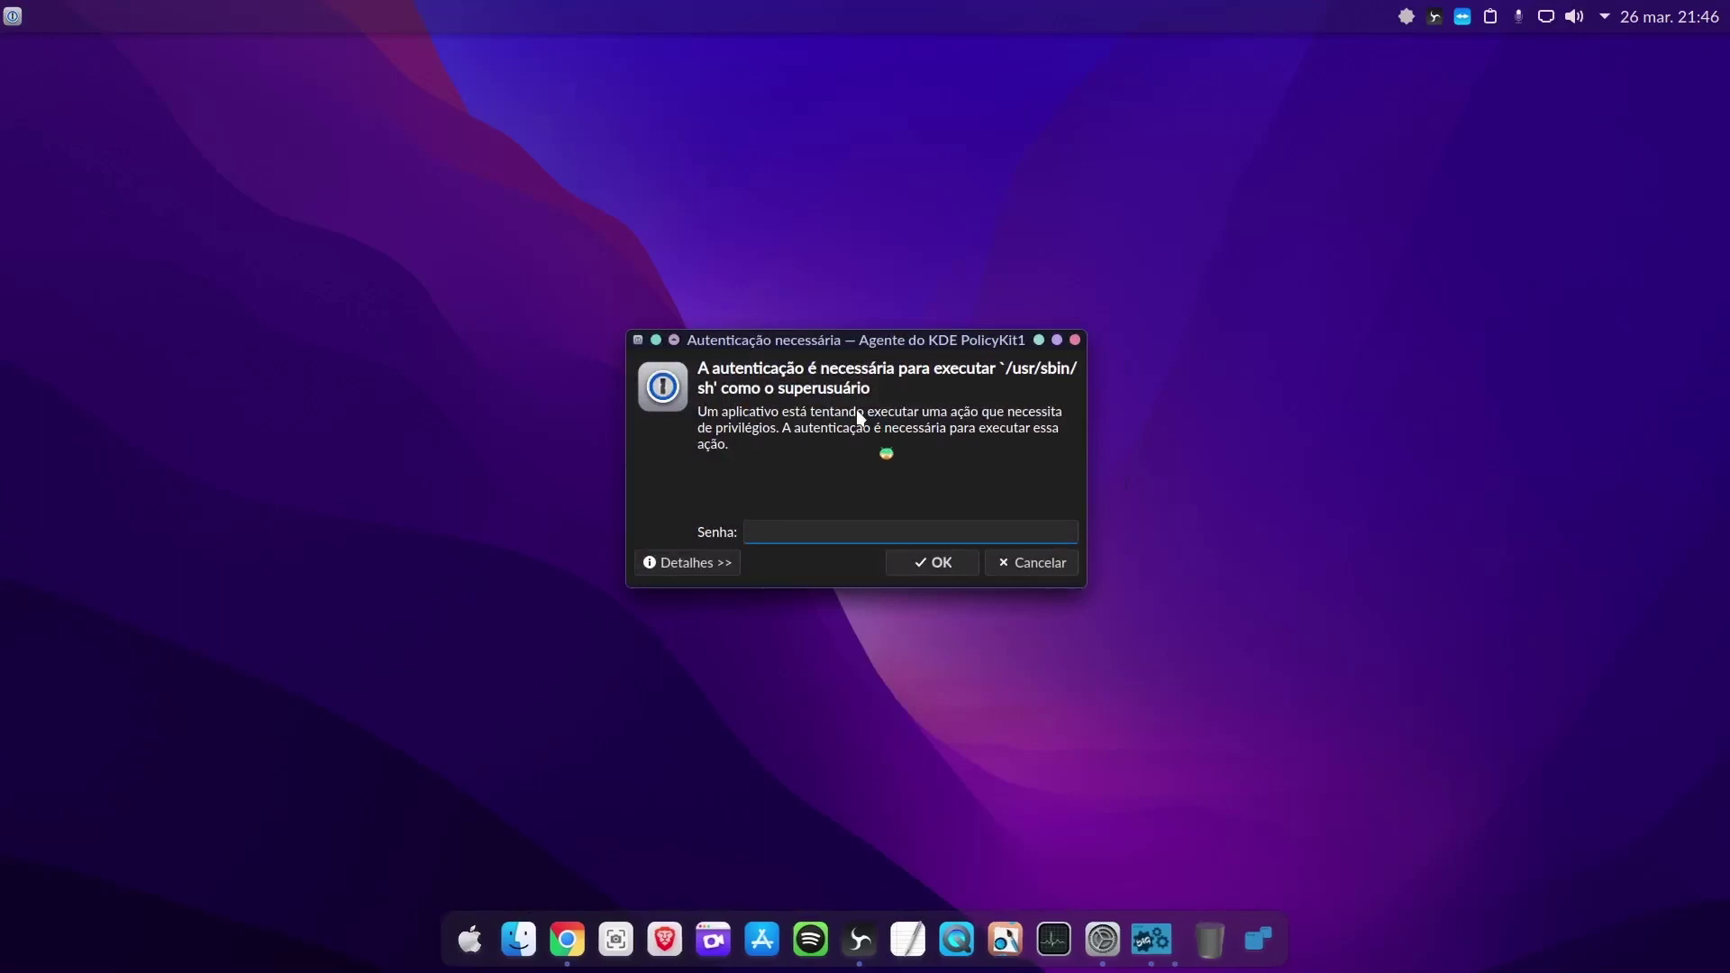
pyautogui.write('****')
pyautogui.press('Return')
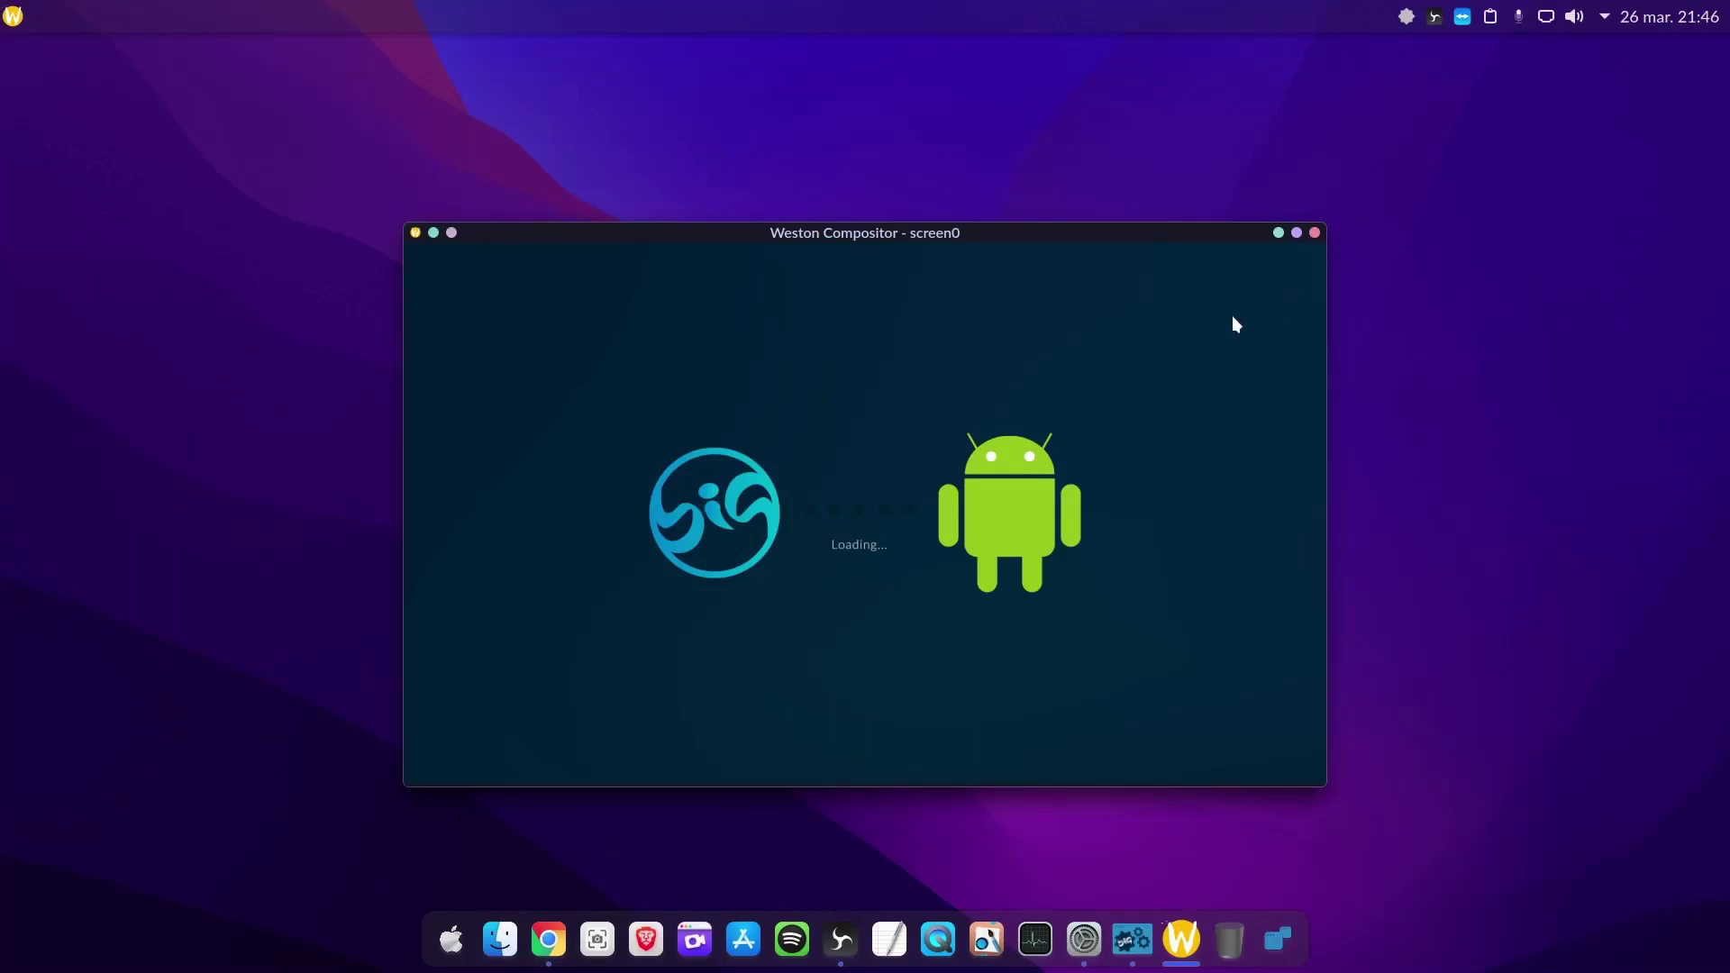
pyautogui.click(1315, 233)
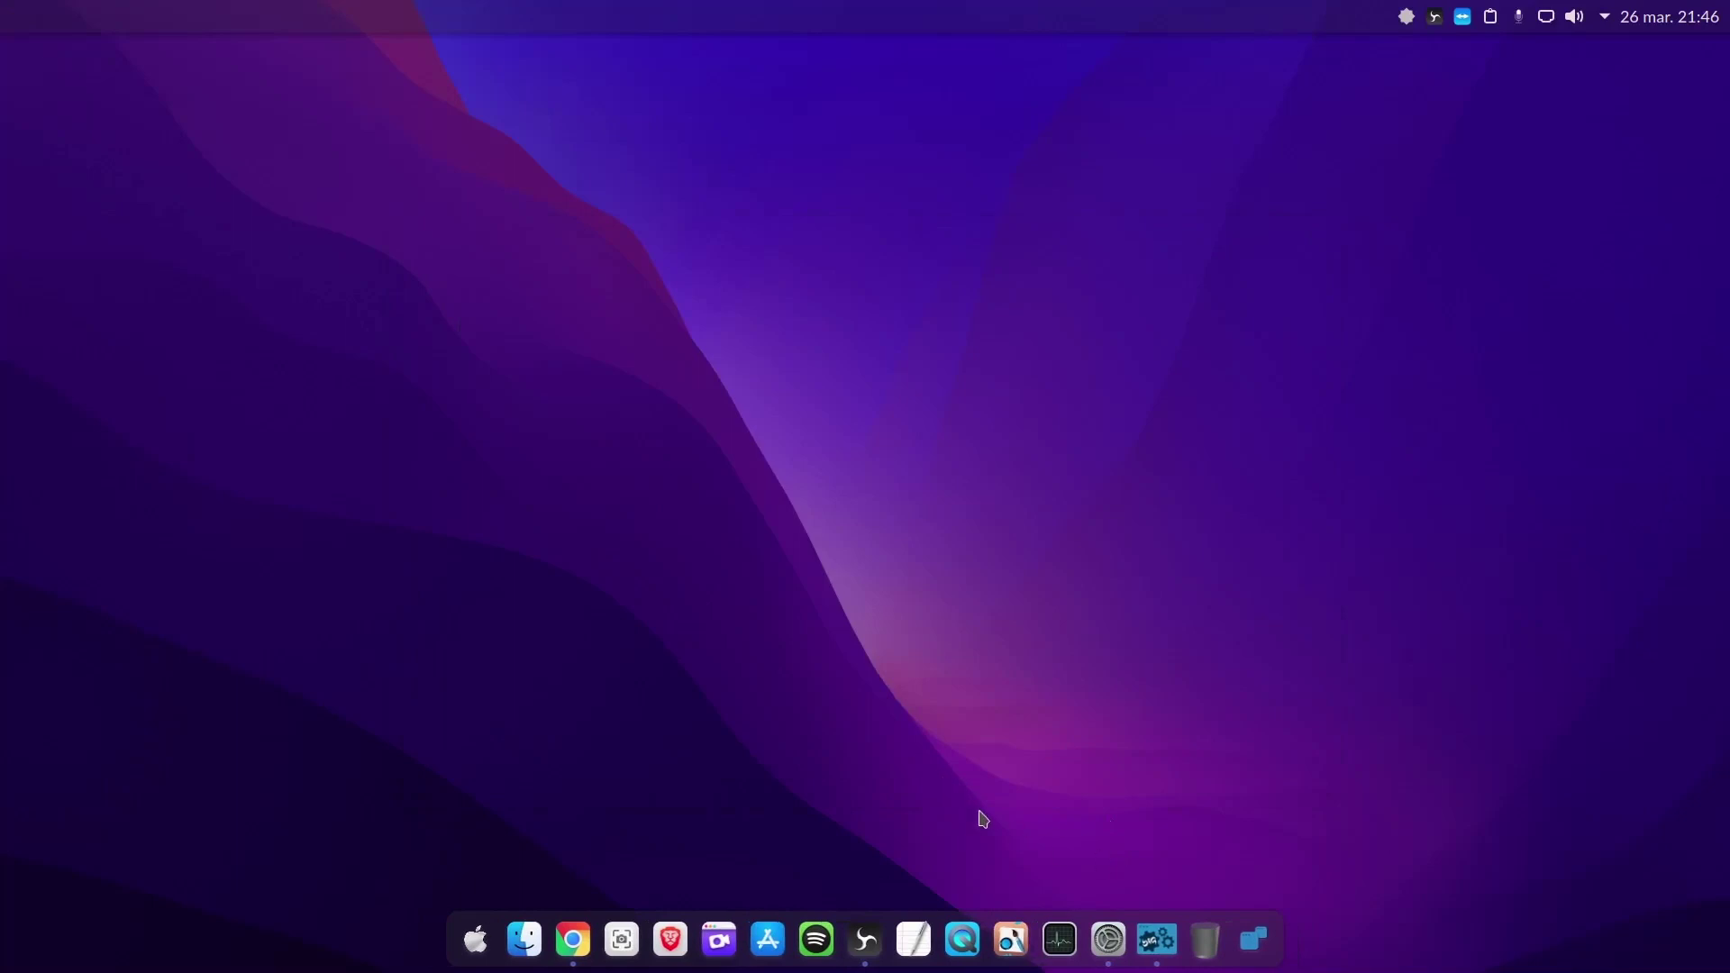
# Bring up Central de Controle and close its window
pyautogui.click(1157, 942)
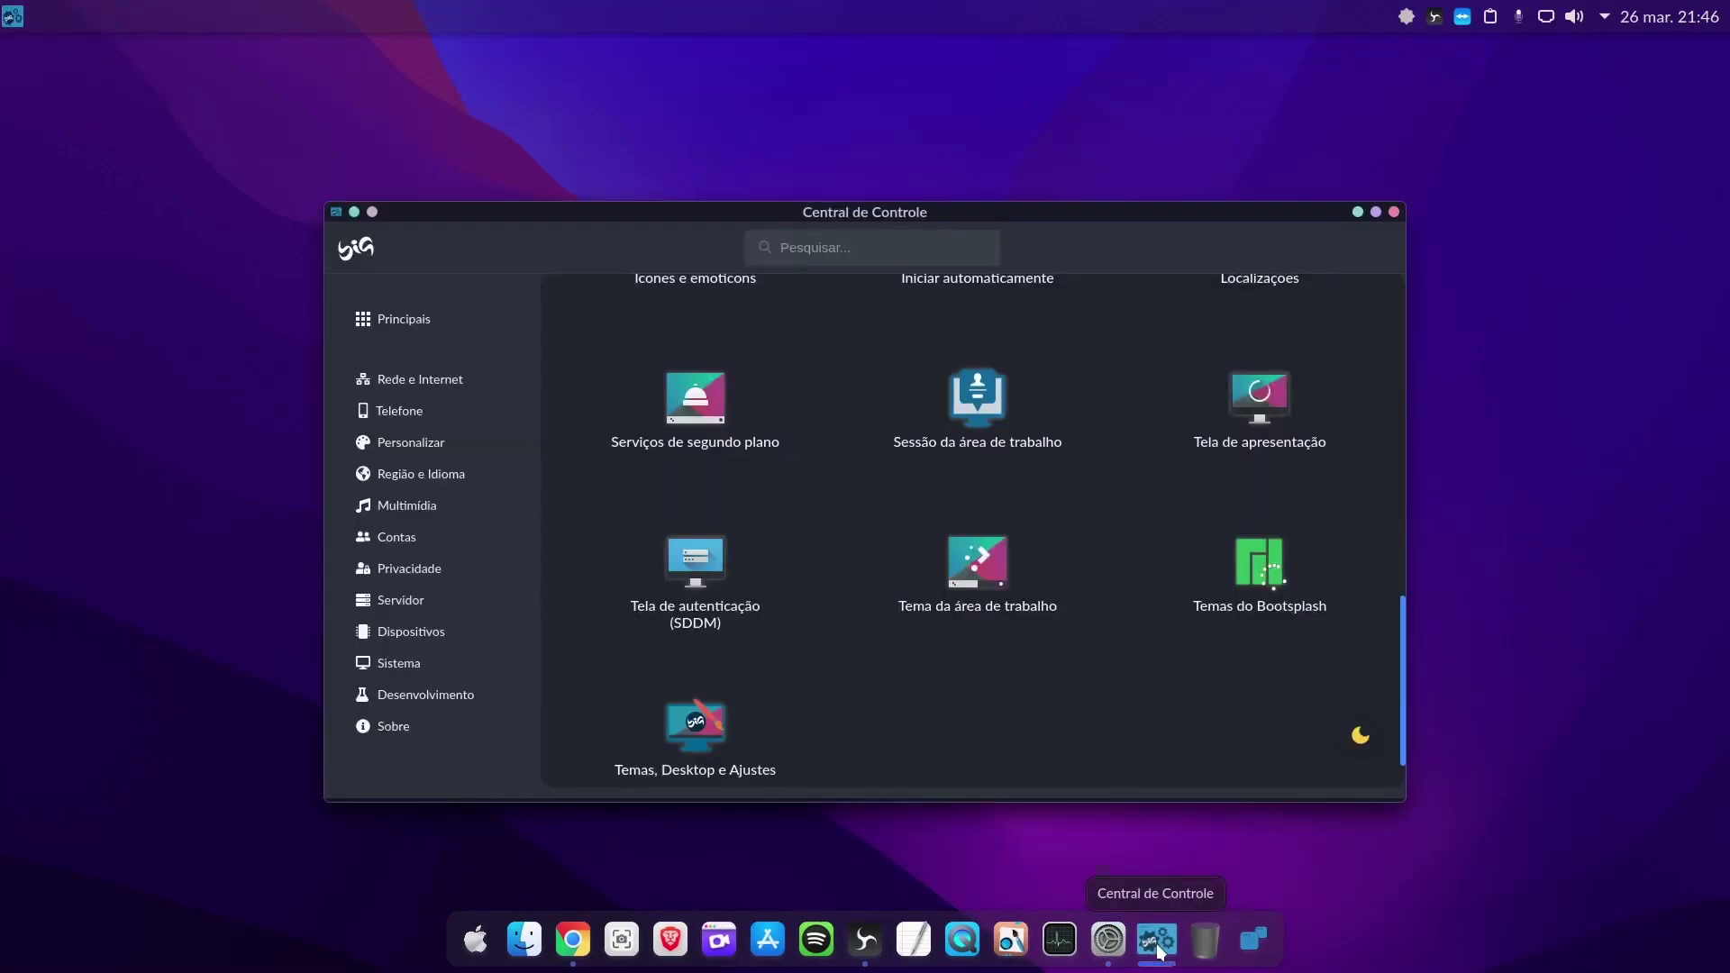
pyautogui.click(1394, 212)
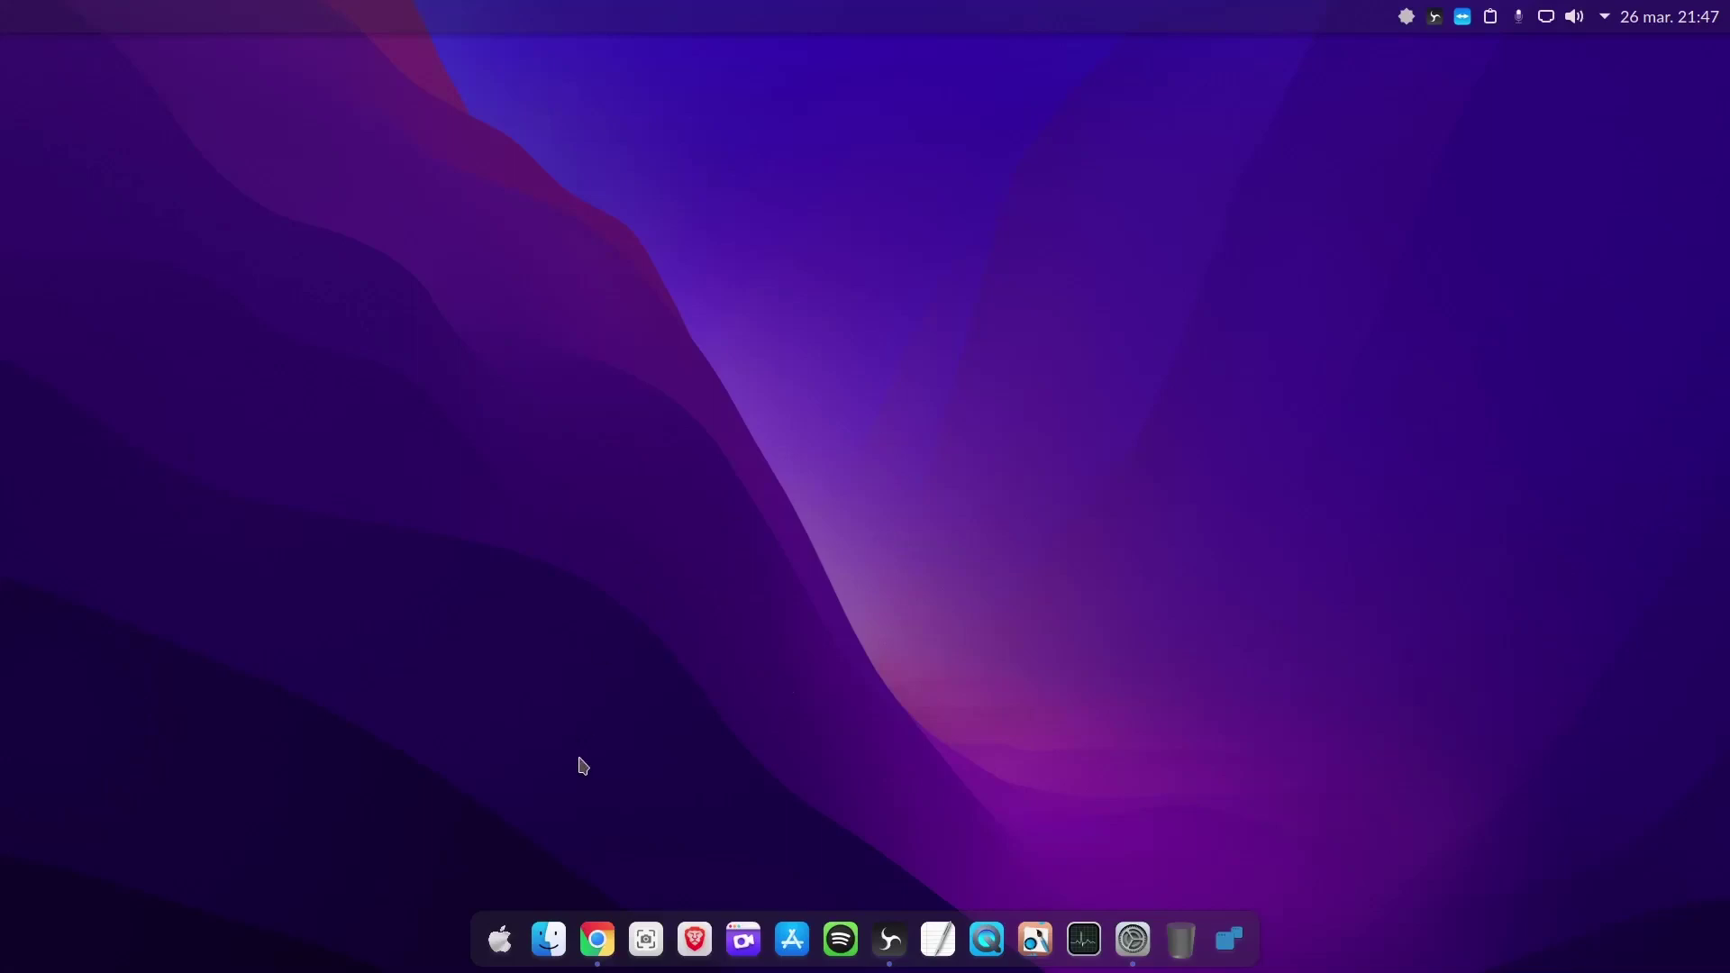
# Look over the application launcher's favorites and the volume controls, closing each of them
pyautogui.click(498, 940)
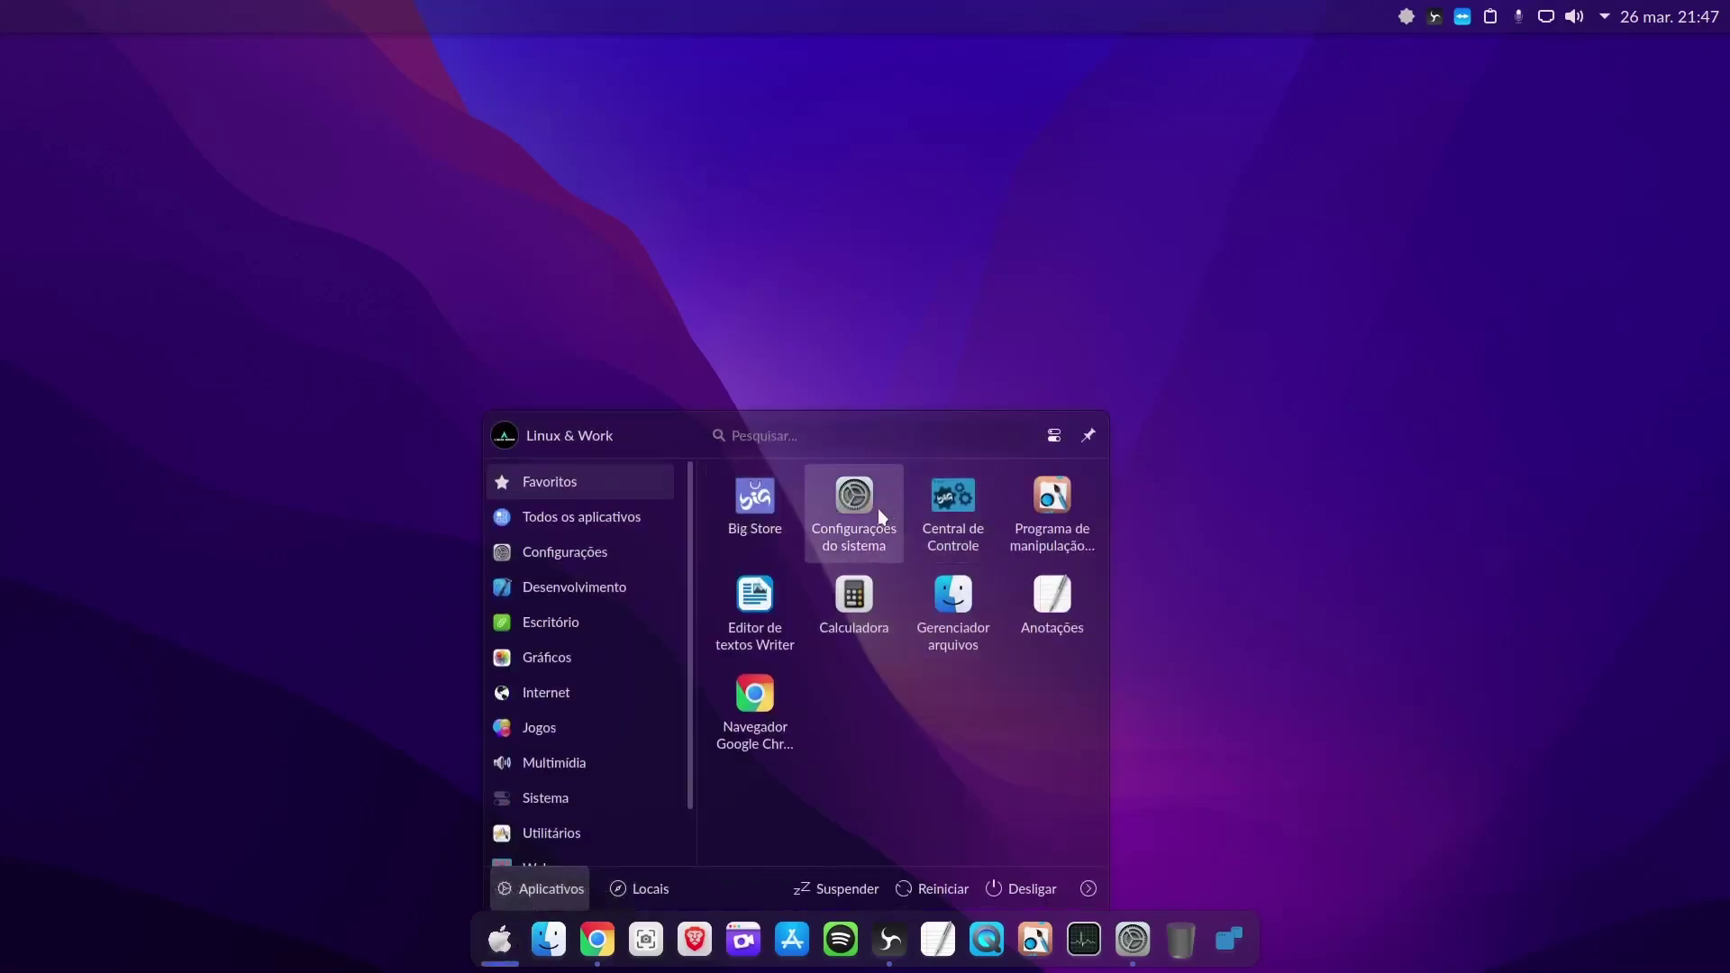
pyautogui.click(860, 380)
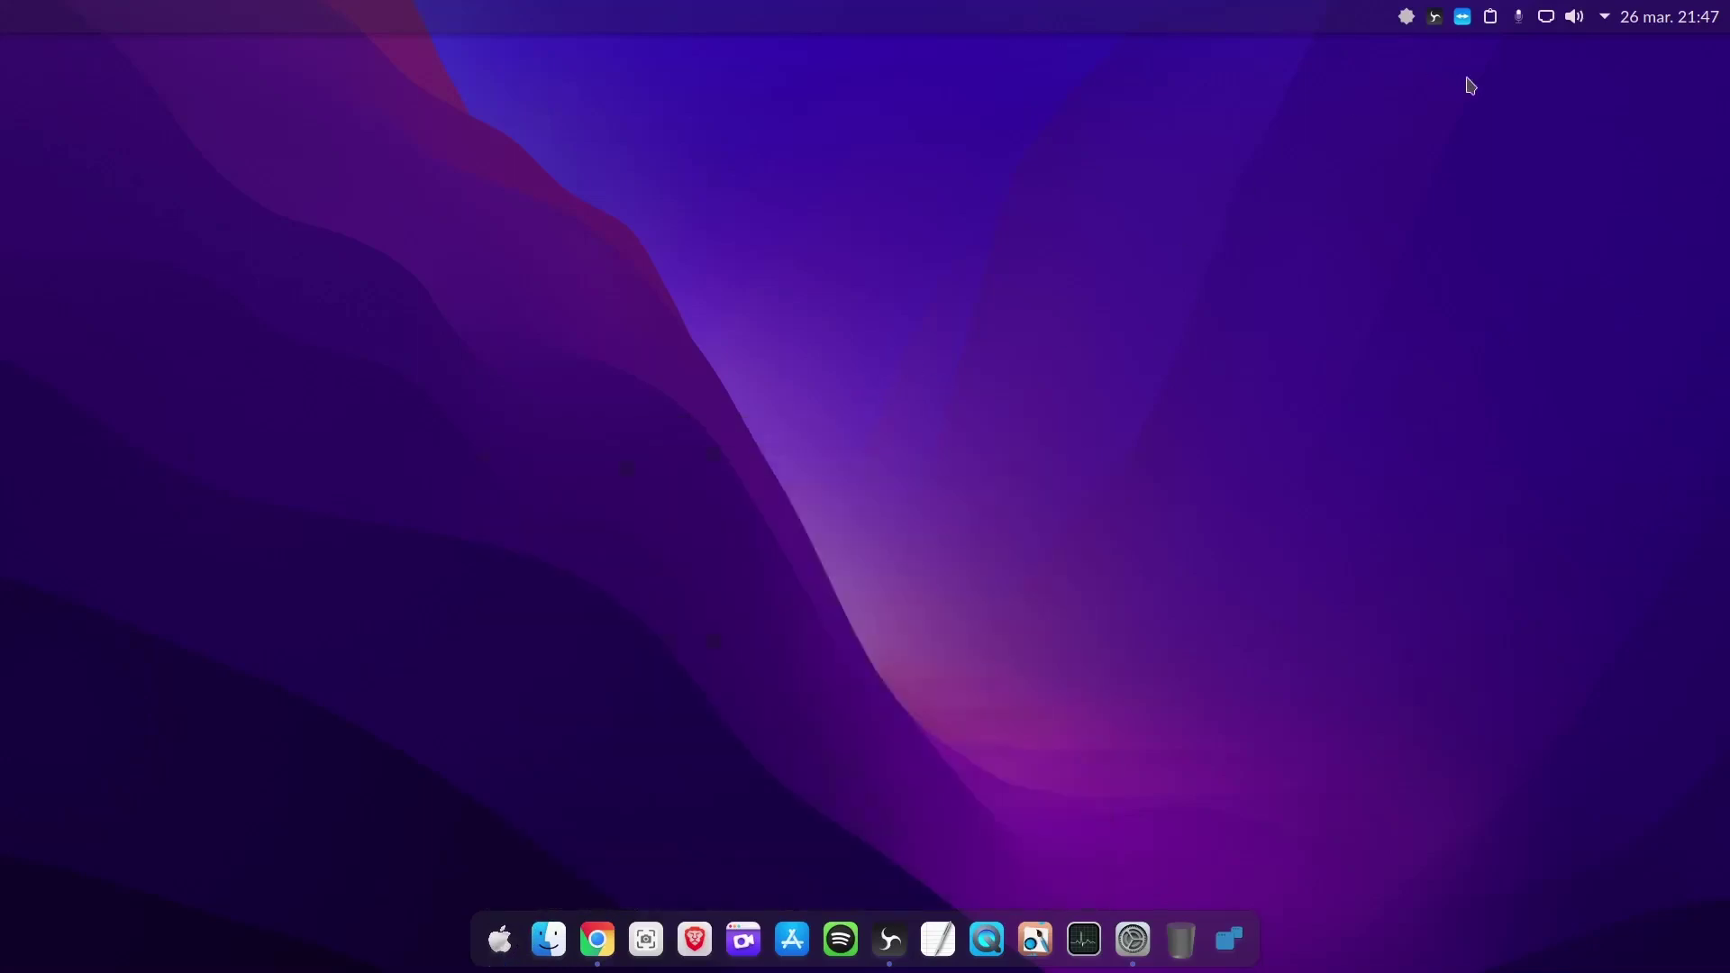
pyautogui.click(1575, 17)
pyautogui.click(942, 345)
# Open Configurações do sistema from the application launcher's favorites
pyautogui.click(501, 946)
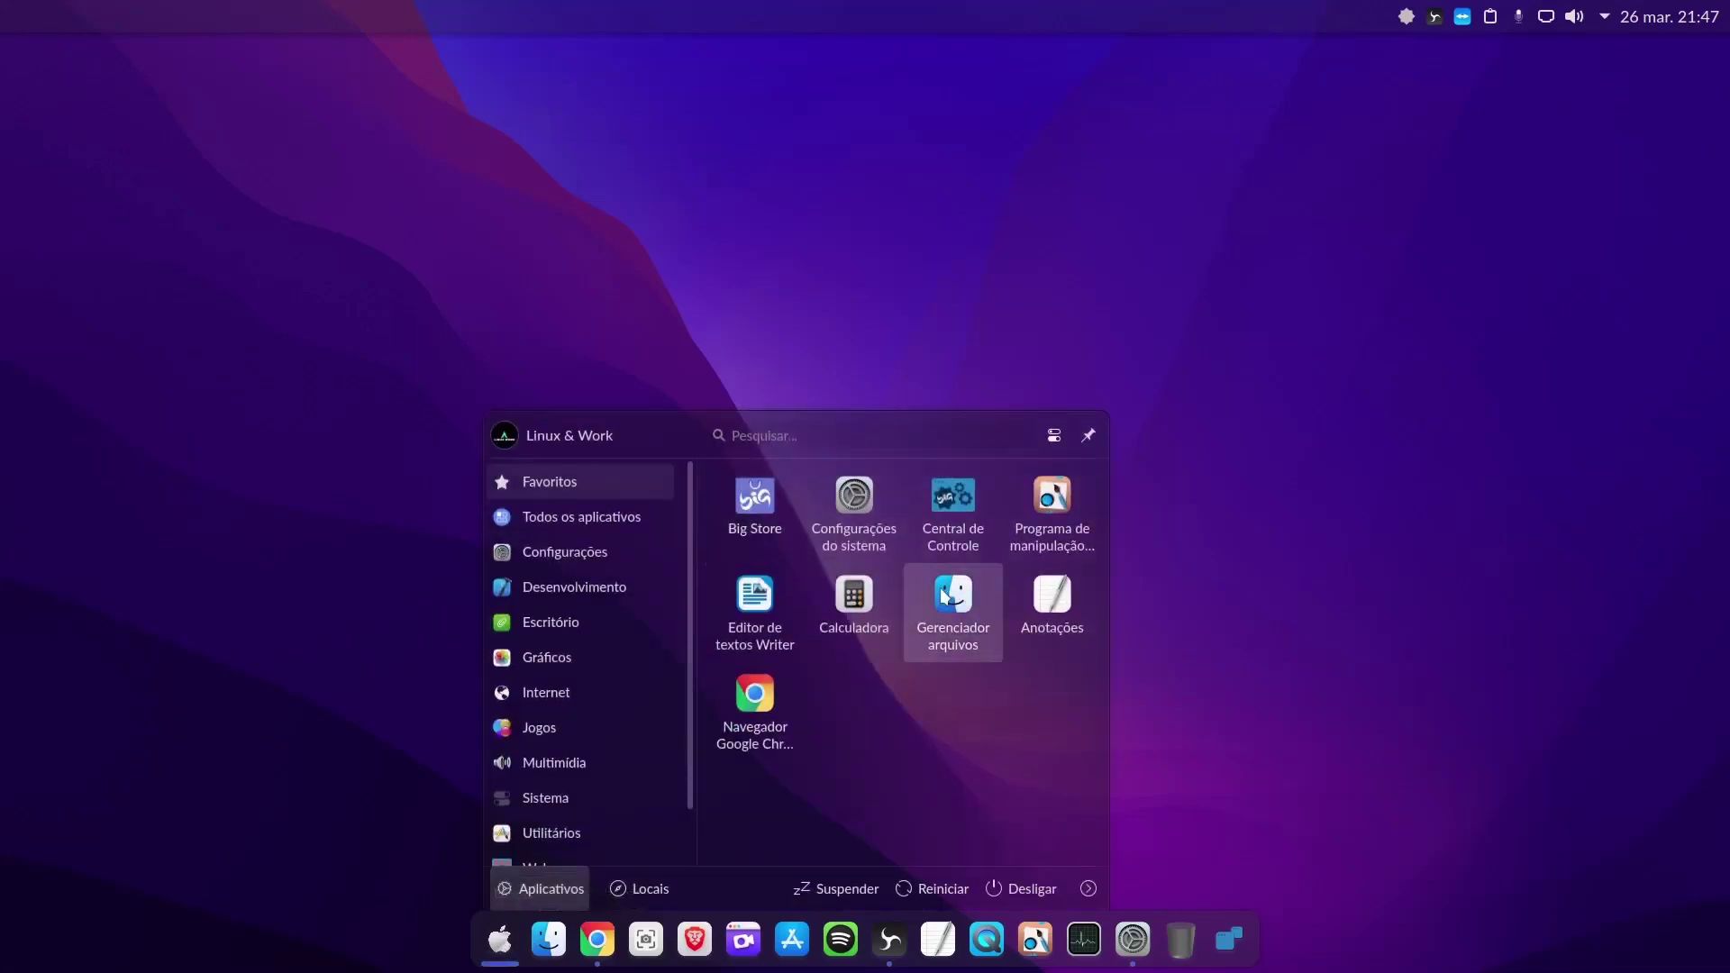
pyautogui.click(865, 519)
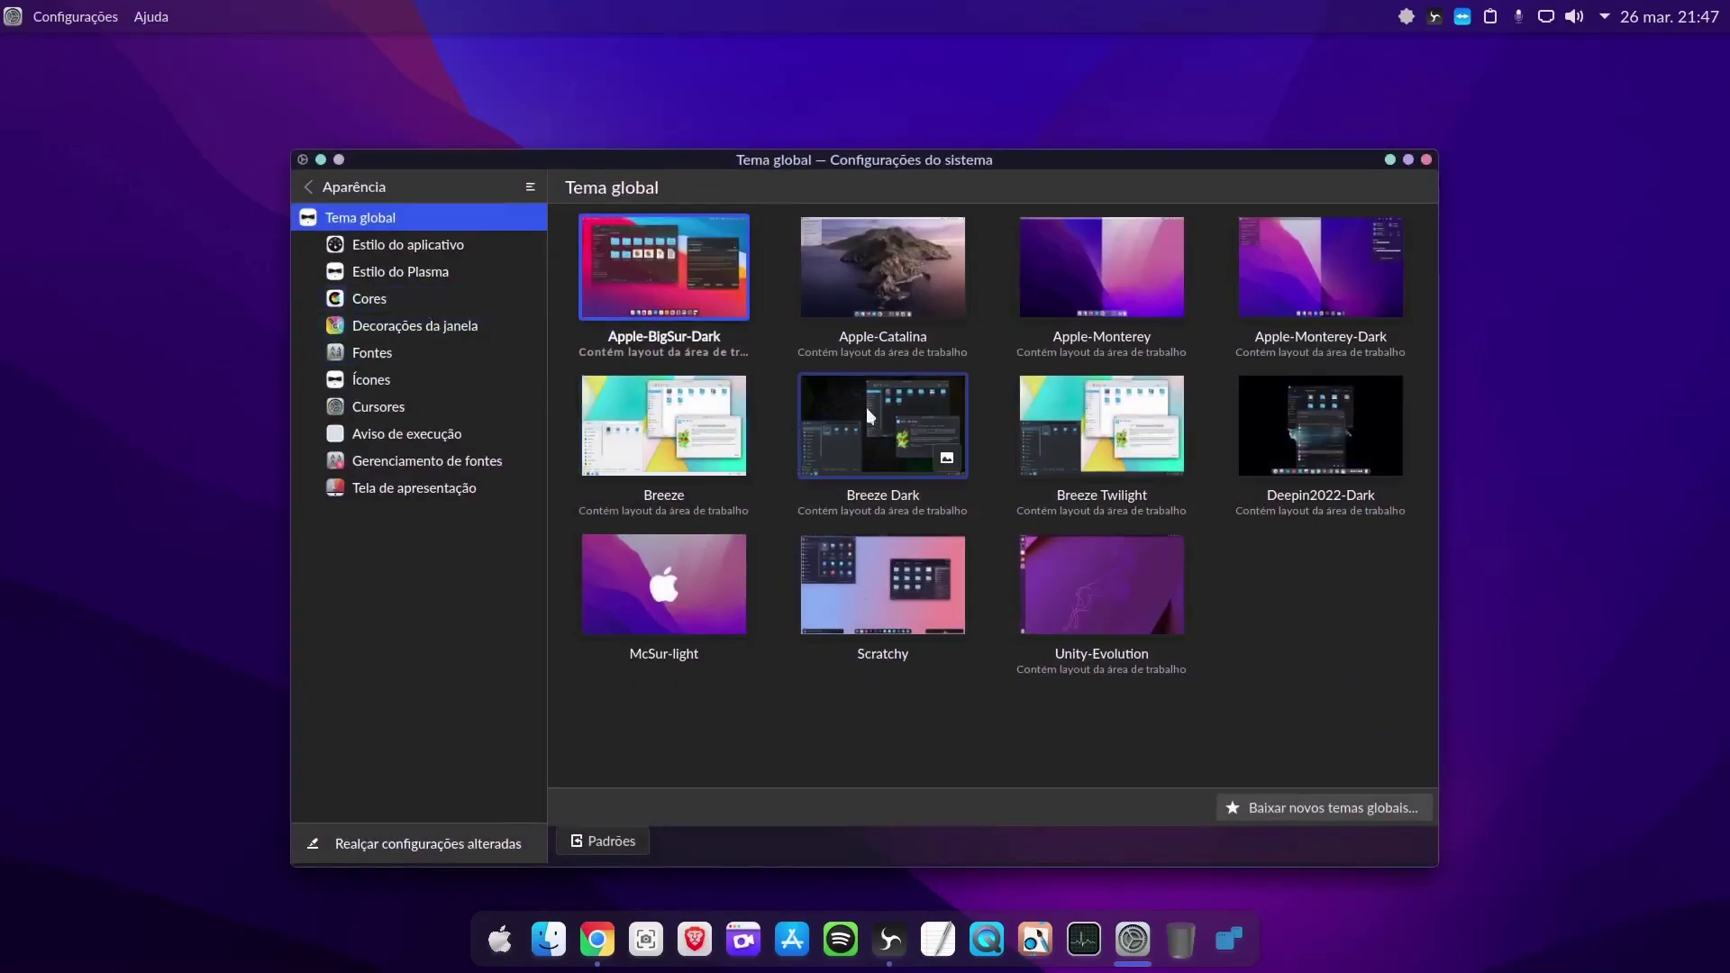